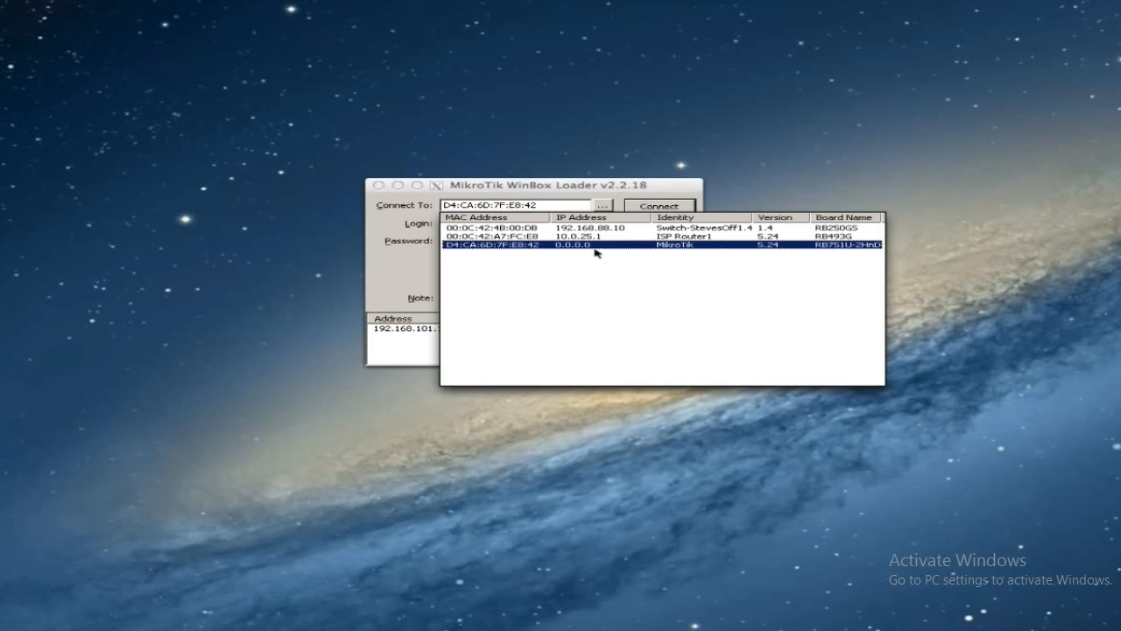
# - Connect to the MikroTik router D4:CA:6D:7F:E8:42 and close its Terminal window
pyautogui.click(493, 245)
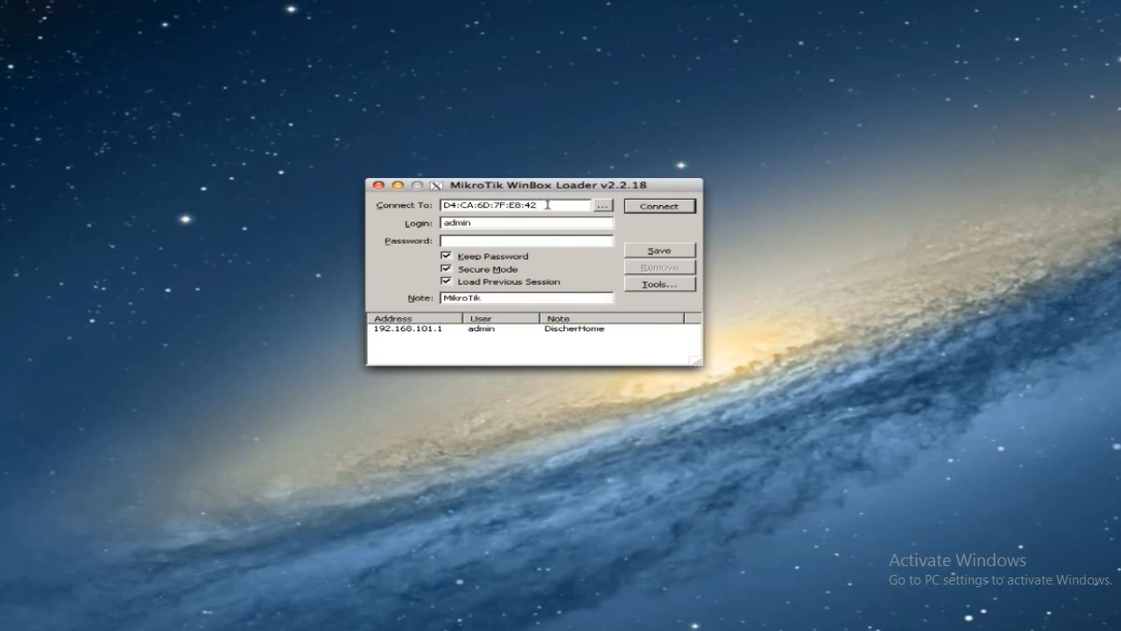
pyautogui.click(654, 209)
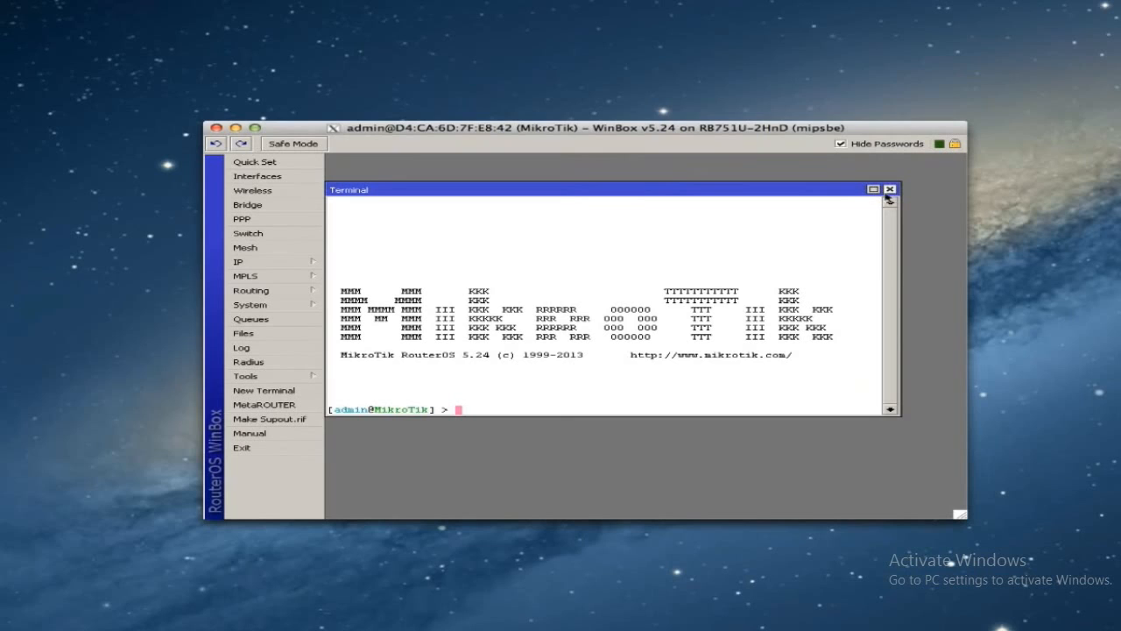
pyautogui.click(889, 189)
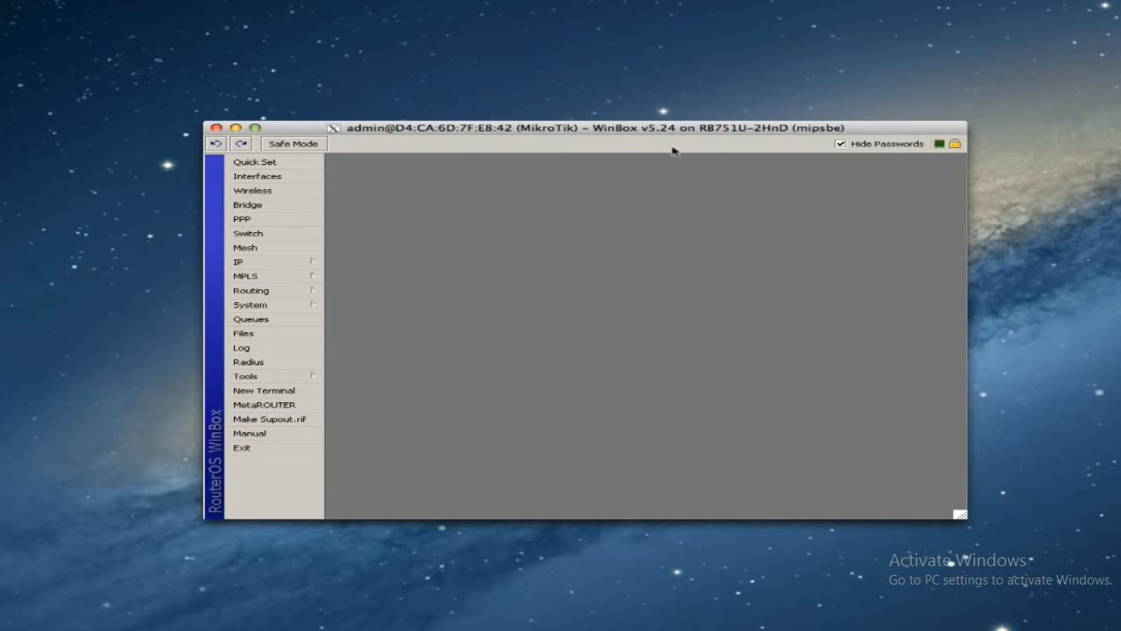
pyautogui.moveTo(630, 131); pyautogui.dragTo(613, 108)
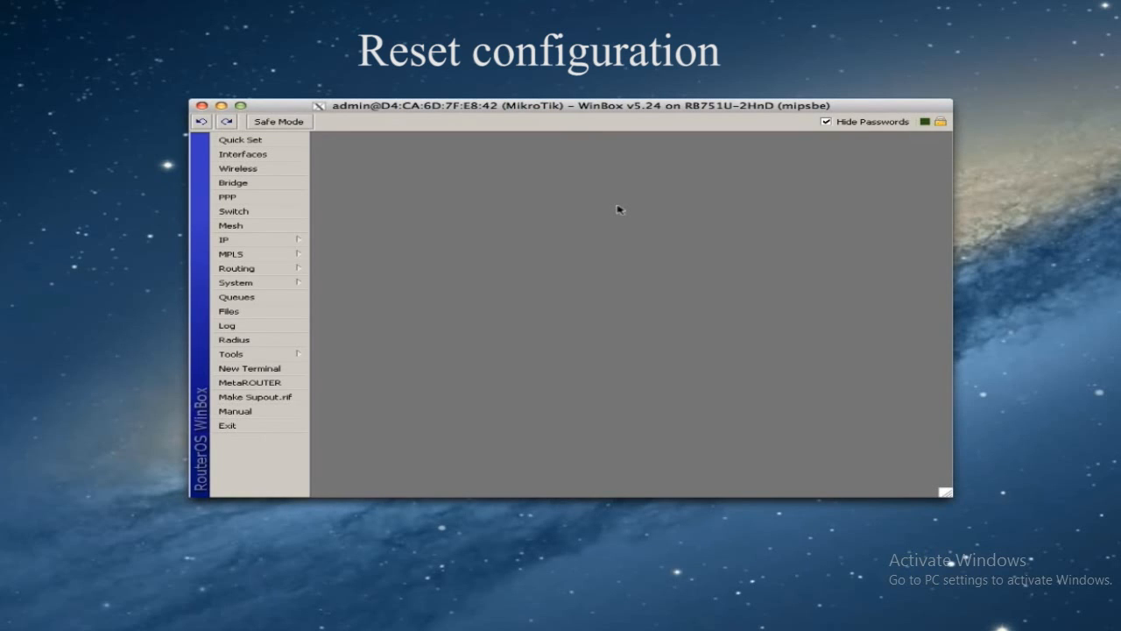
# - Reset the router configuration with No Default Configuration, then bring Firefox into place
pyautogui.click(273, 284)
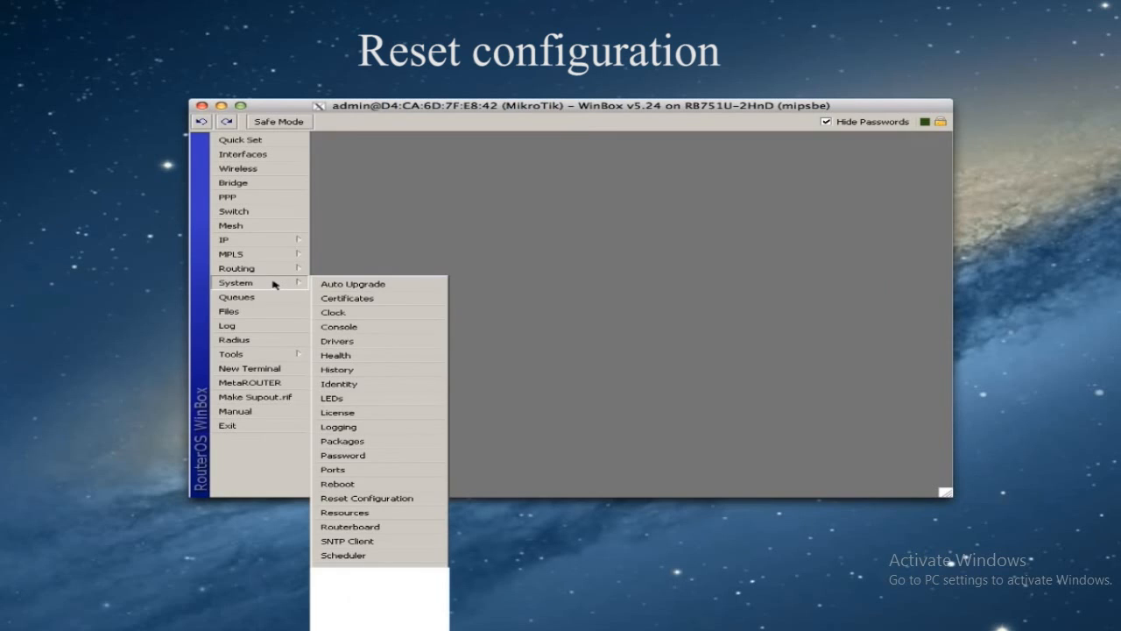
pyautogui.click(369, 498)
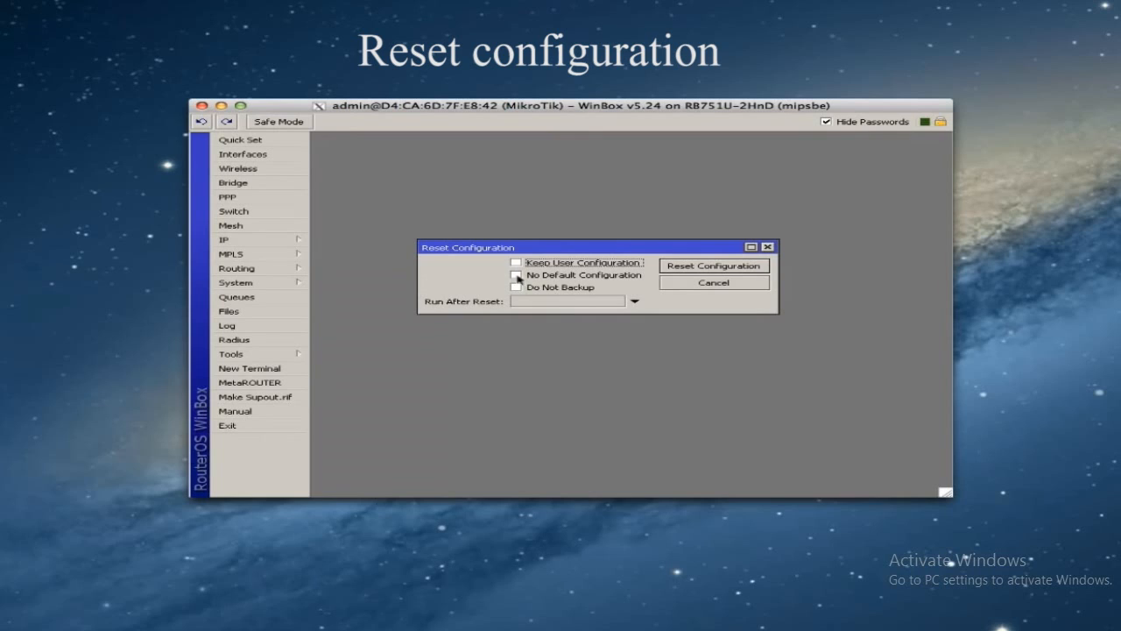
pyautogui.click(516, 276)
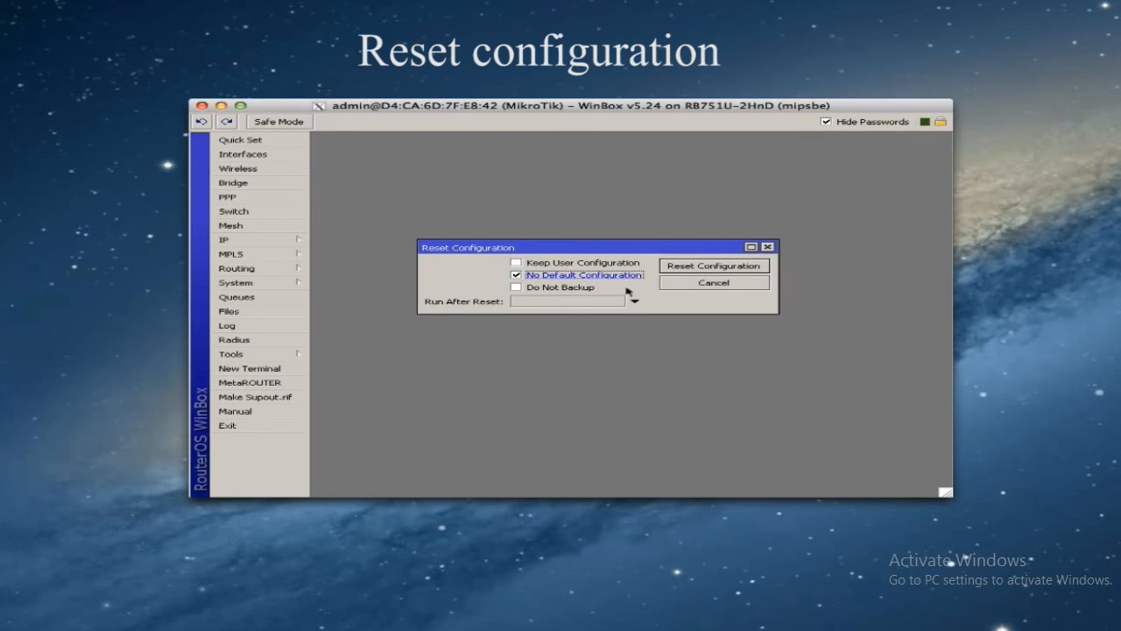
pyautogui.click(703, 268)
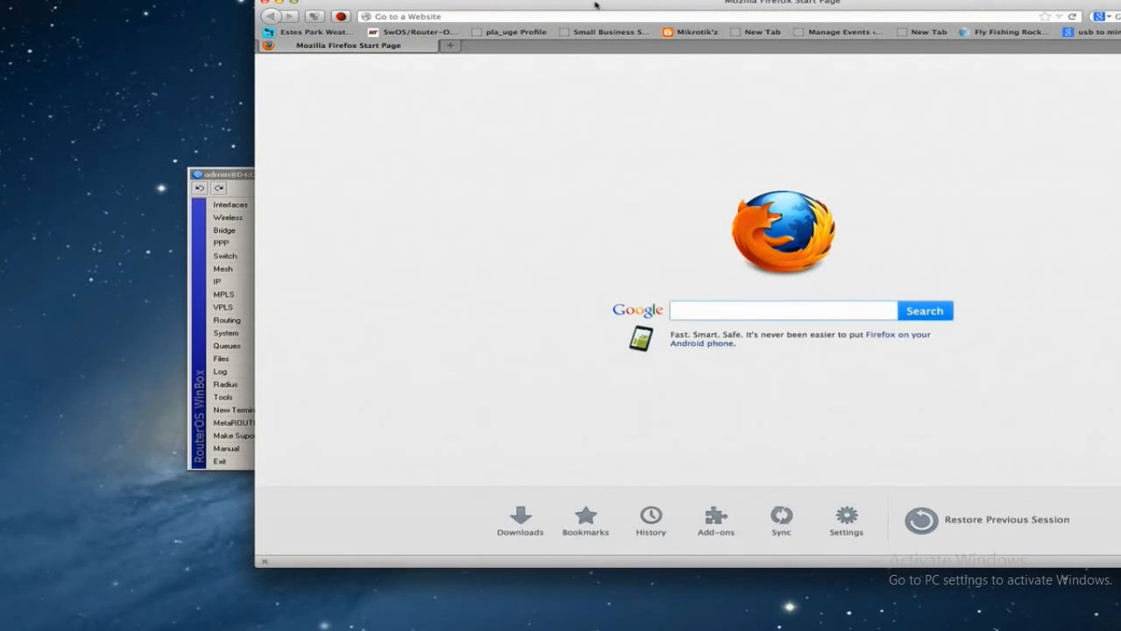
pyautogui.moveTo(590, 8); pyautogui.dragTo(400, 31)
pyautogui.click(385, 41)
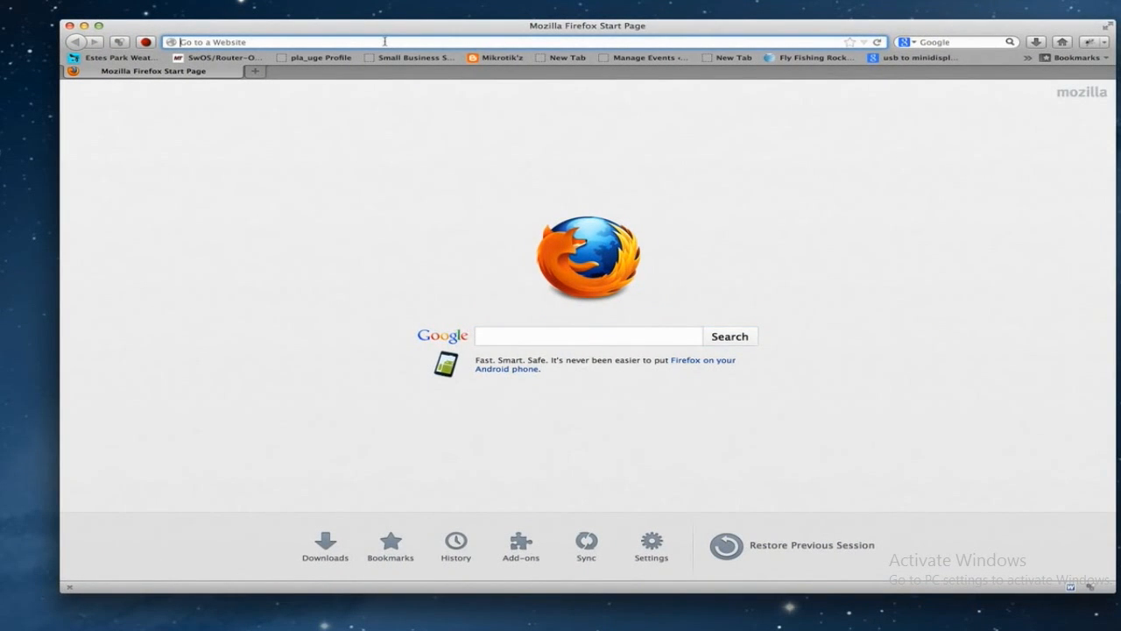
pyautogui.write('www.mikro')
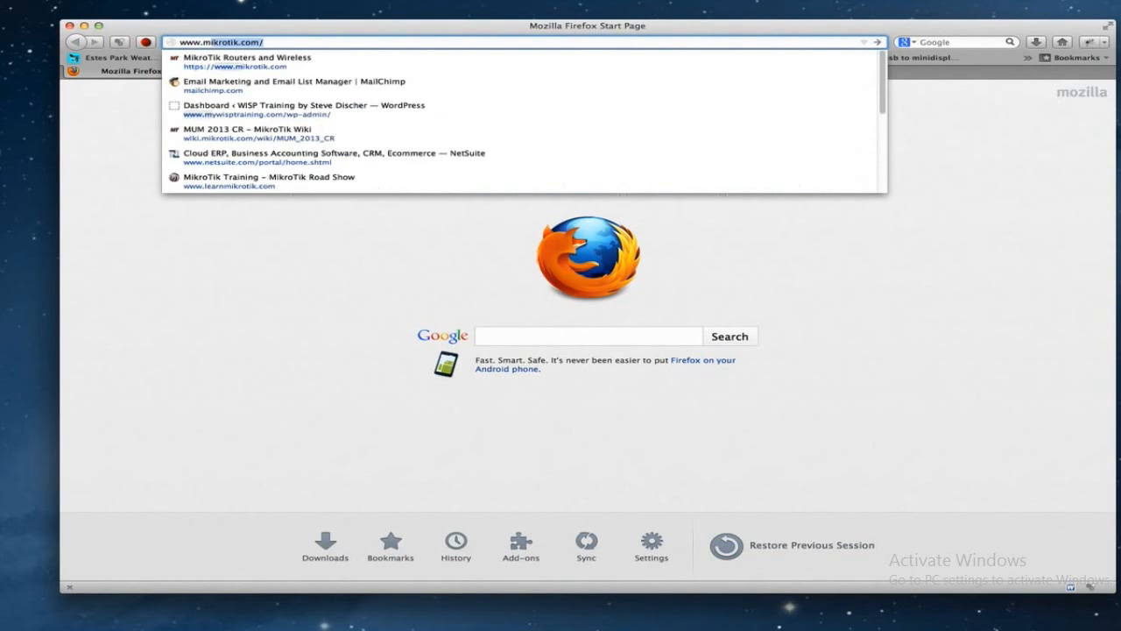
pyautogui.write('tik.com')
pyautogui.press('Return')
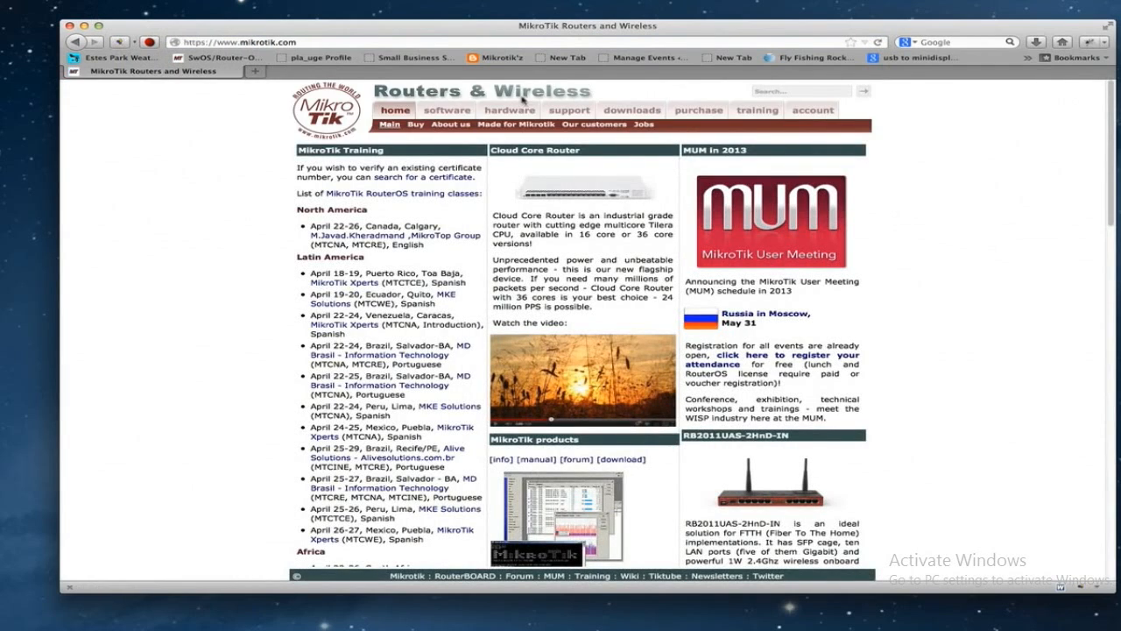
pyautogui.click(632, 111)
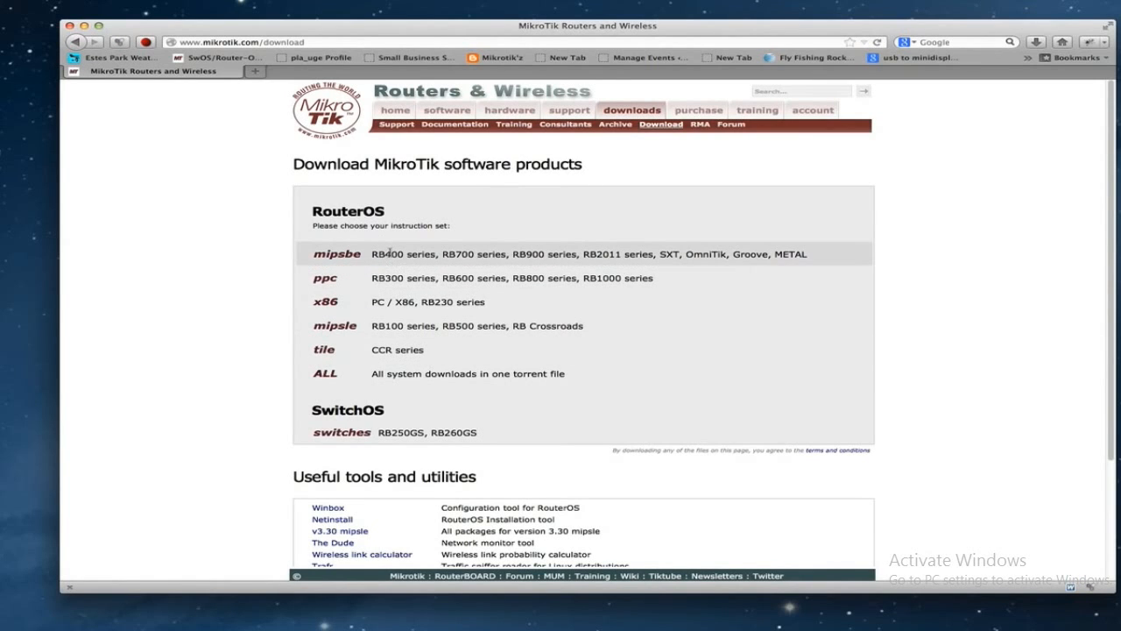
pyautogui.click(341, 253)
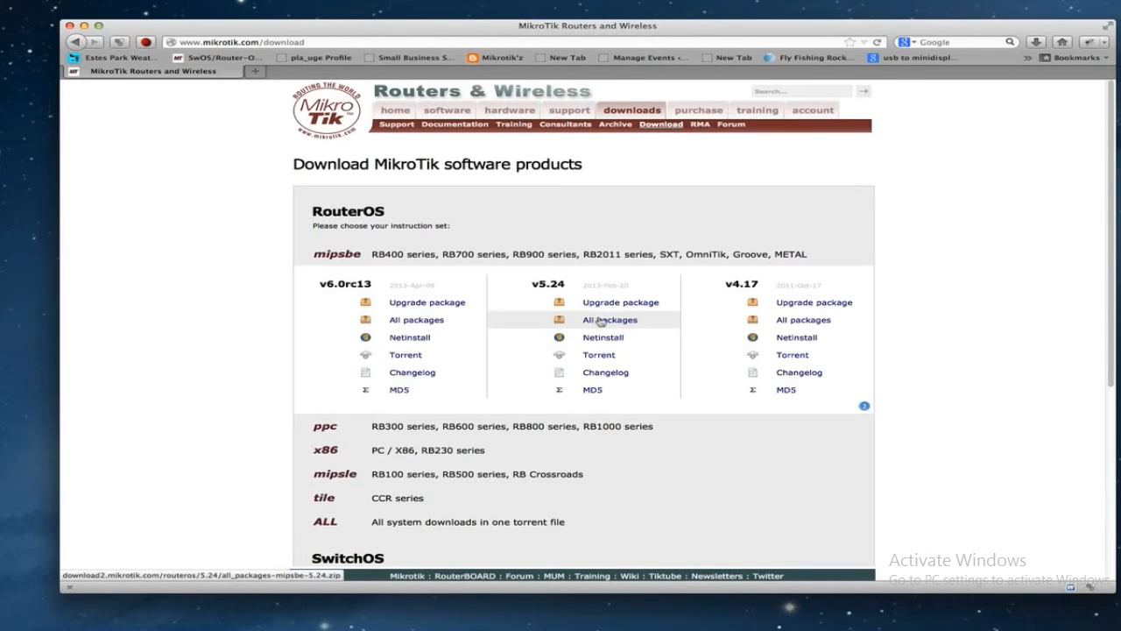
pyautogui.click(613, 302)
pyautogui.click(359, 121)
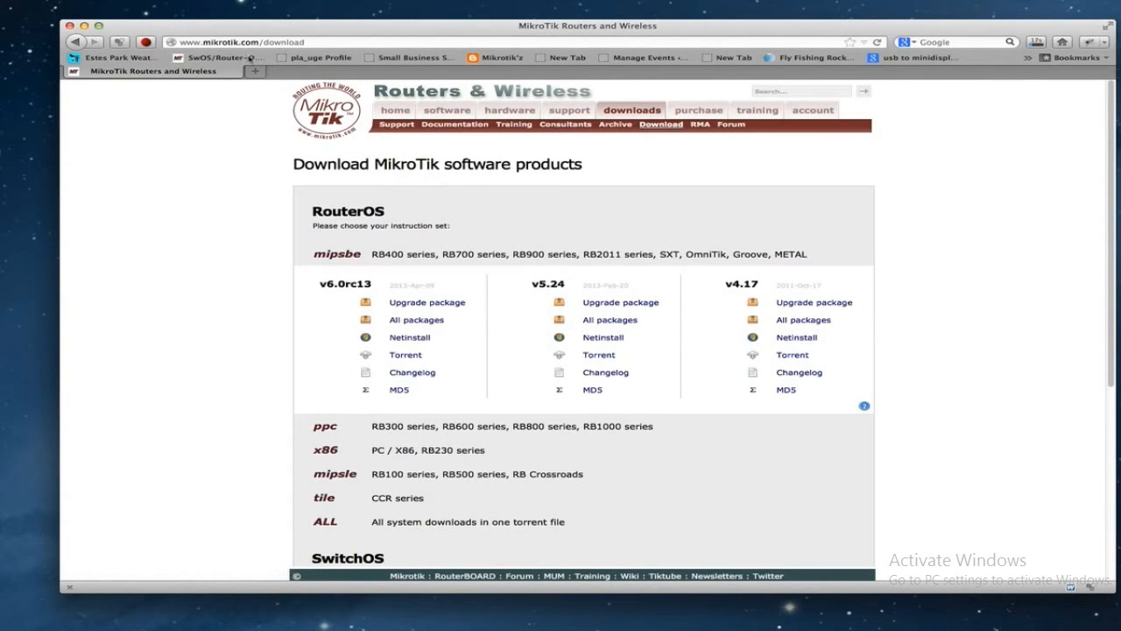
# - Place WinBox beside the Upgrades folder with routeros-mipsbe-5.24.npk and show the router's File List
pyautogui.click(84, 27)
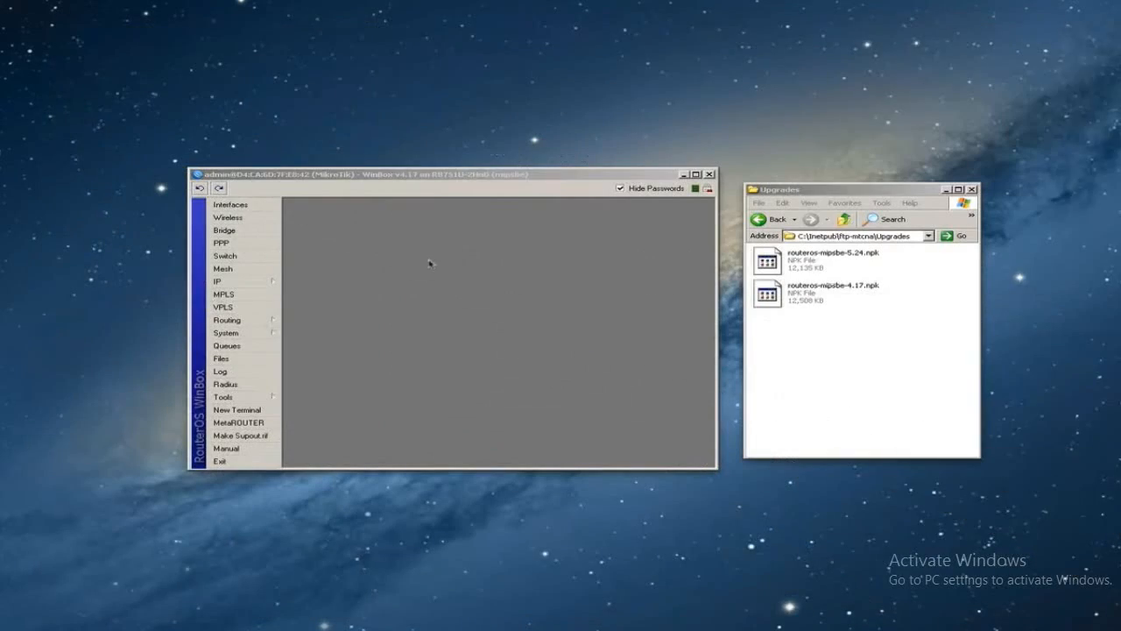
pyautogui.click(430, 262)
pyautogui.moveTo(570, 152); pyautogui.dragTo(586, 157)
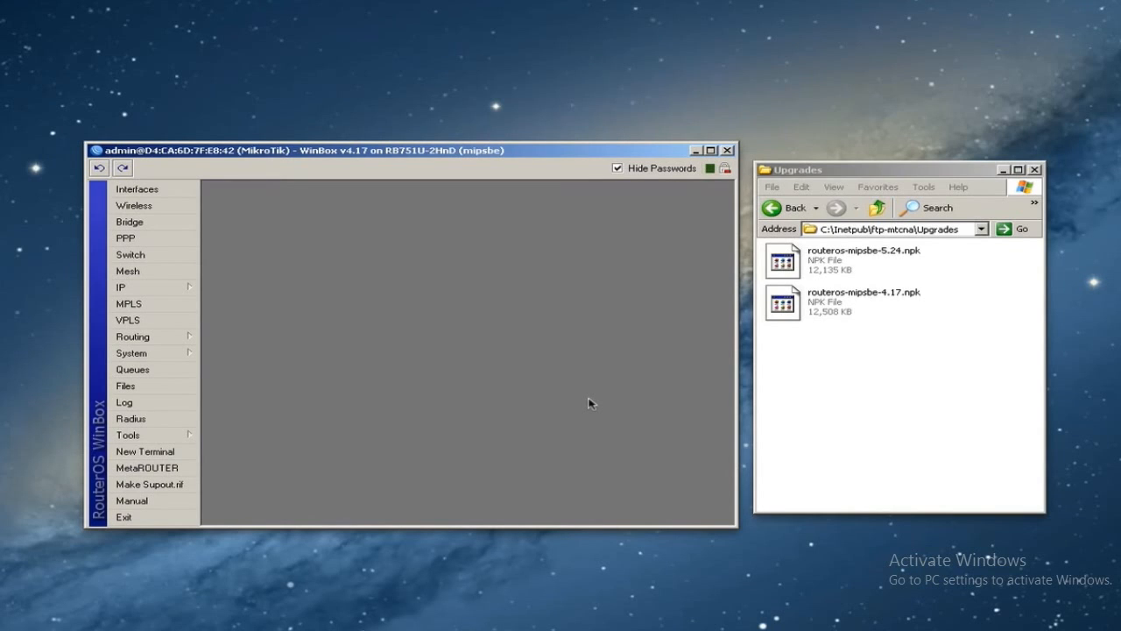
pyautogui.click(856, 395)
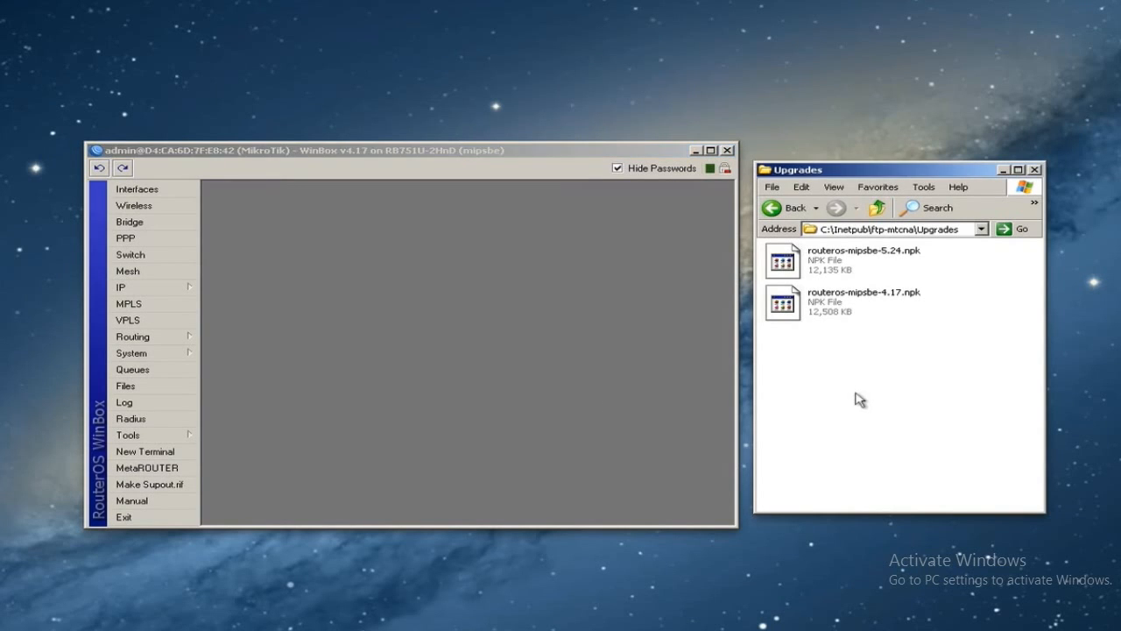
pyautogui.click(514, 280)
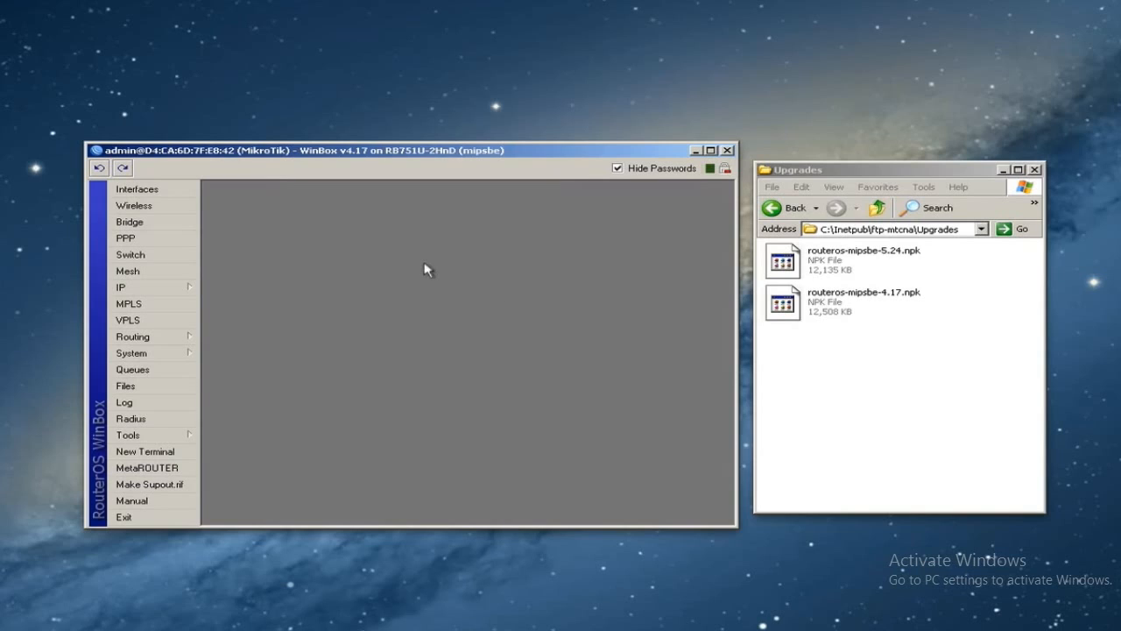
pyautogui.click(889, 350)
pyautogui.click(860, 265)
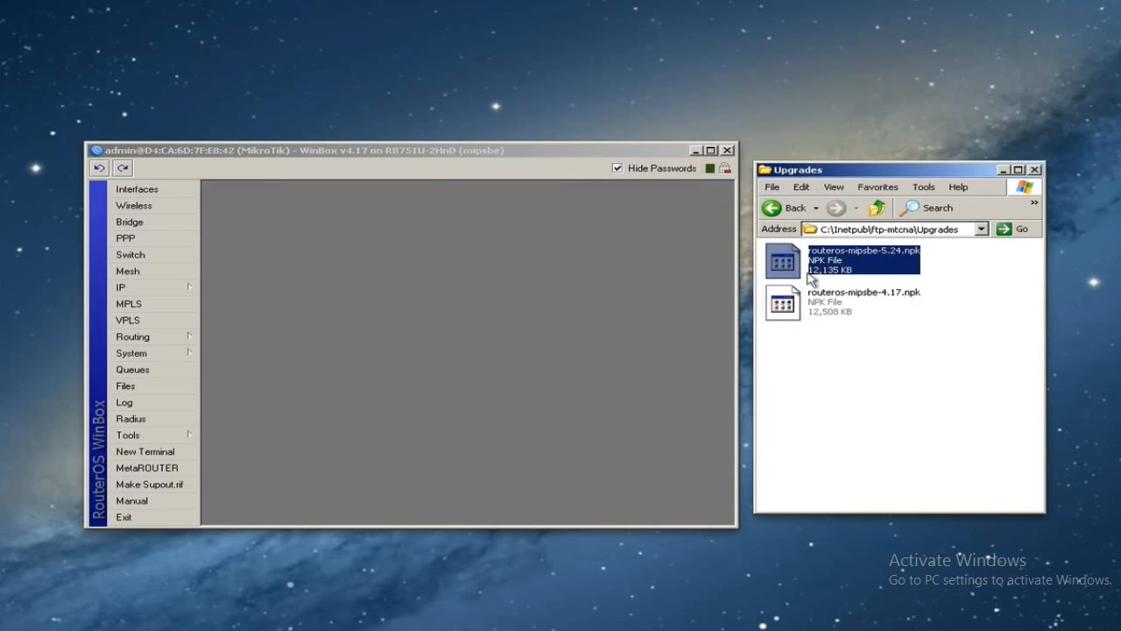
pyautogui.click(963, 276)
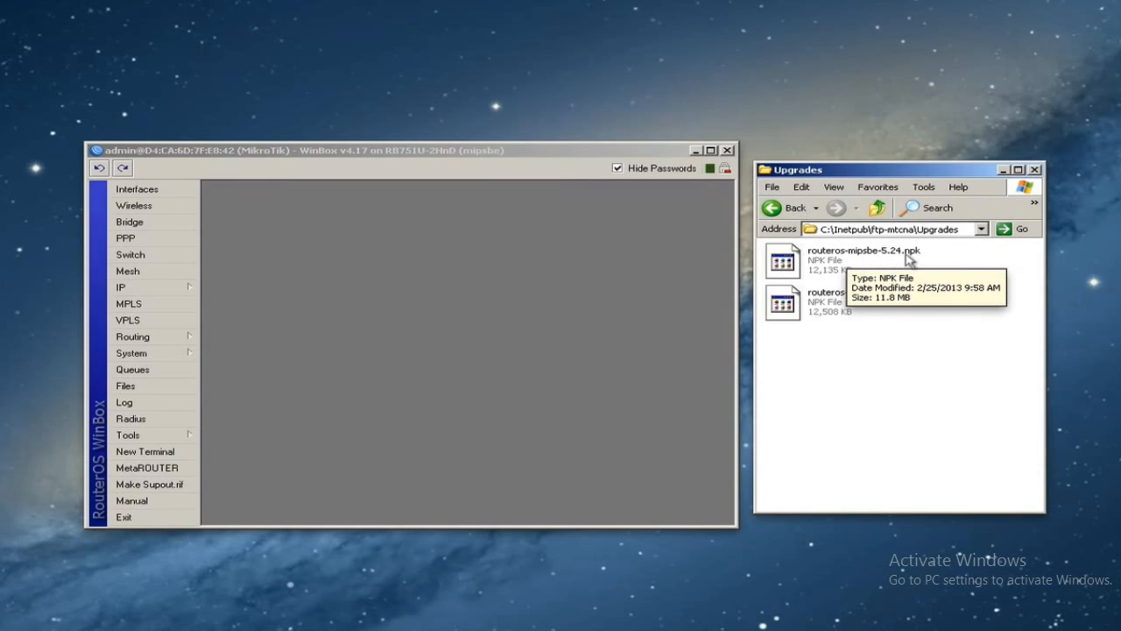
pyautogui.click(897, 257)
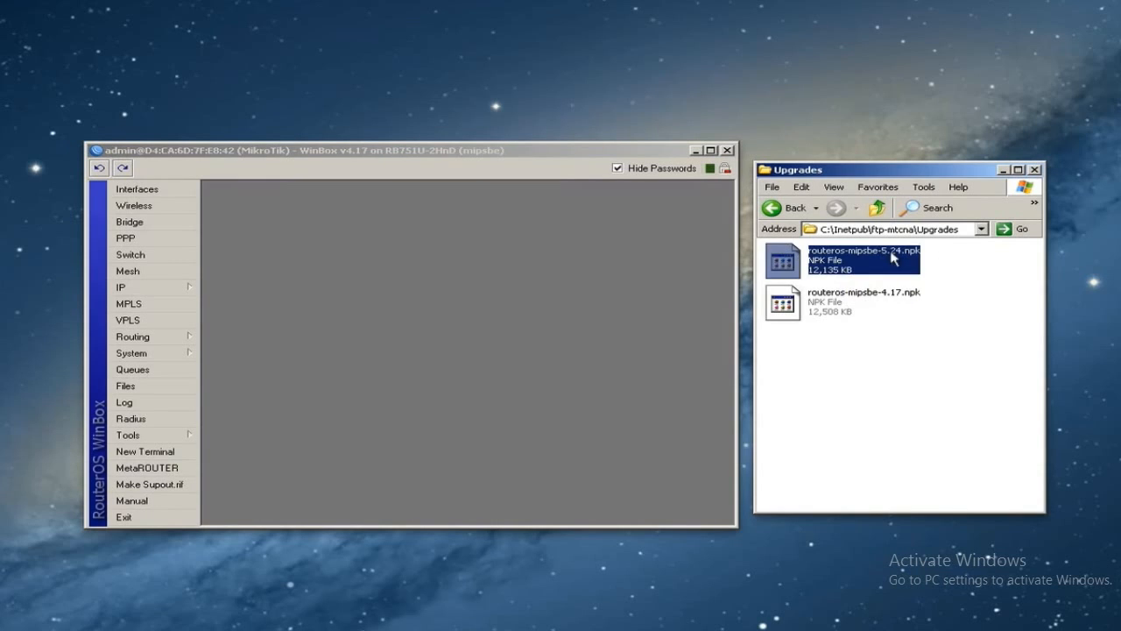
pyautogui.click(414, 314)
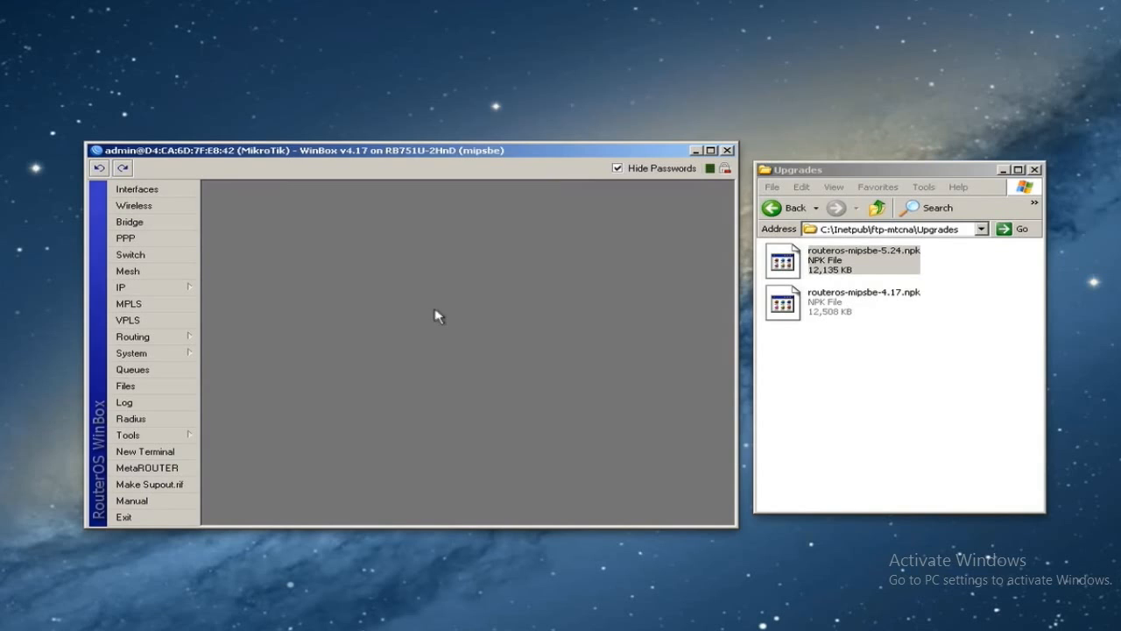
pyautogui.click(155, 391)
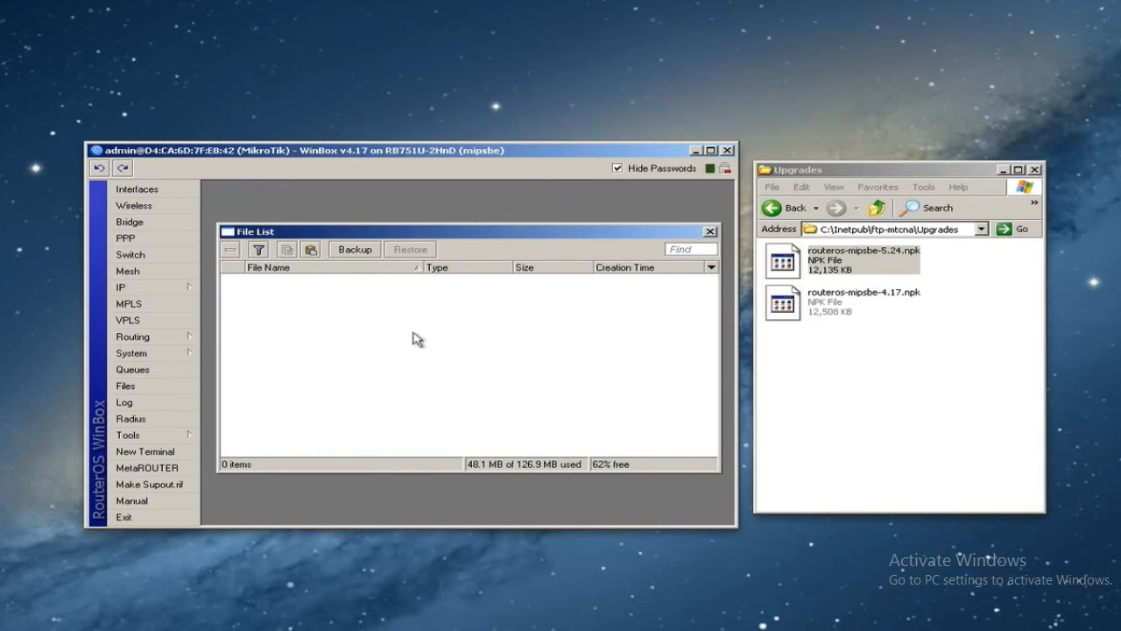
# - Upload routeros-mipsbe-5.24.npk (11.8 MiB) to the router and check it beside the backup file
pyautogui.moveTo(802, 263); pyautogui.dragTo(425, 341)
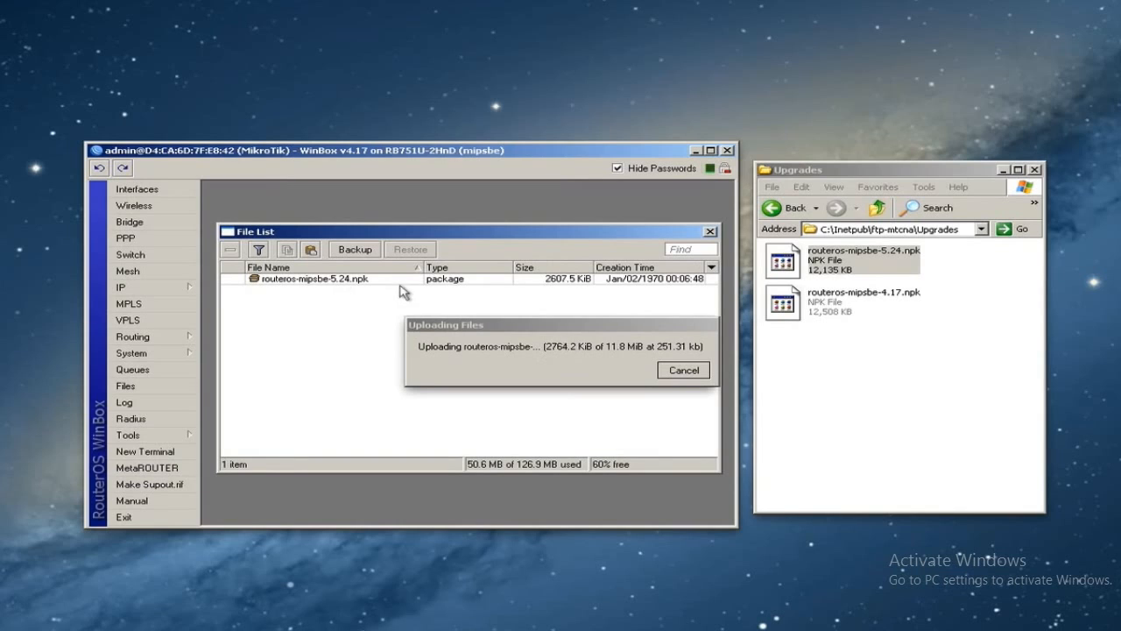
pyautogui.click(423, 376)
pyautogui.moveTo(453, 326); pyautogui.dragTo(382, 424)
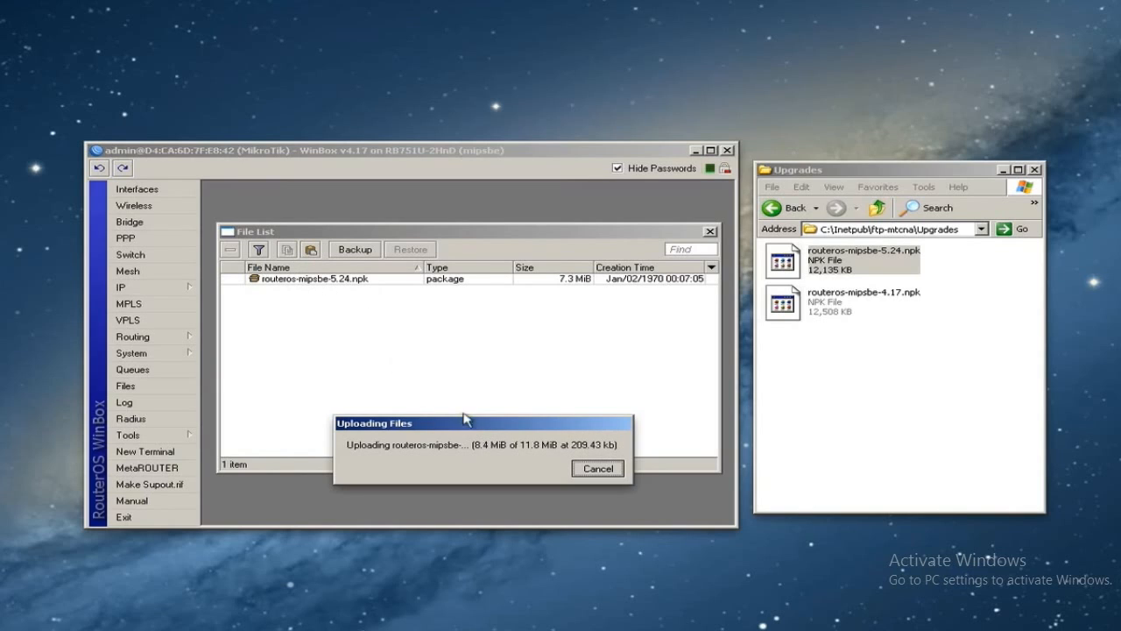
pyautogui.click(359, 259)
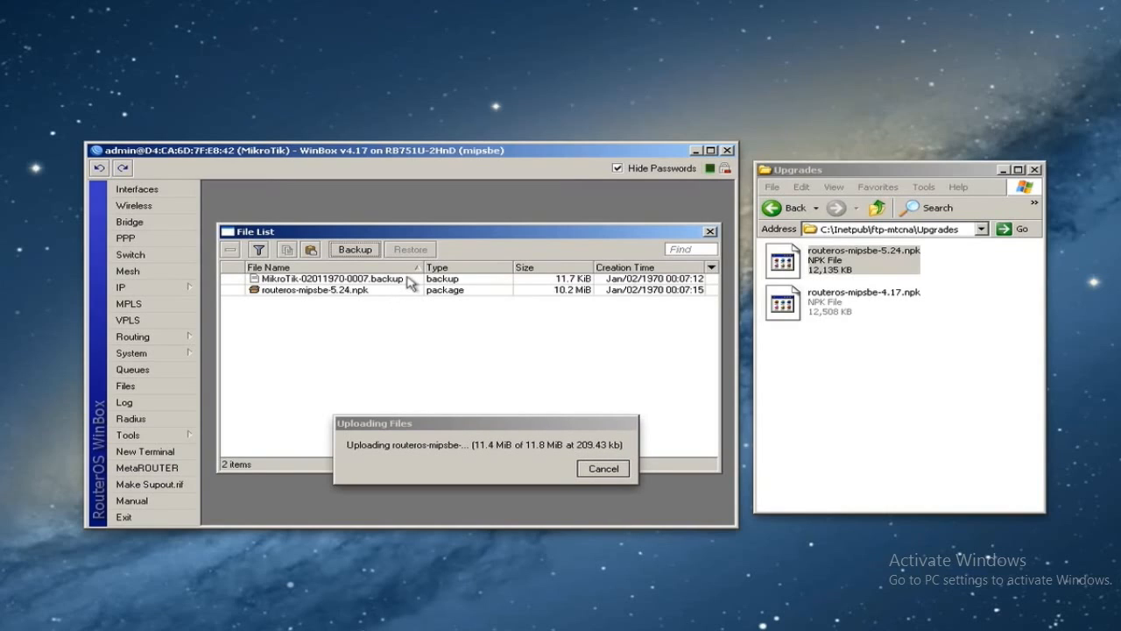
pyautogui.click(368, 279)
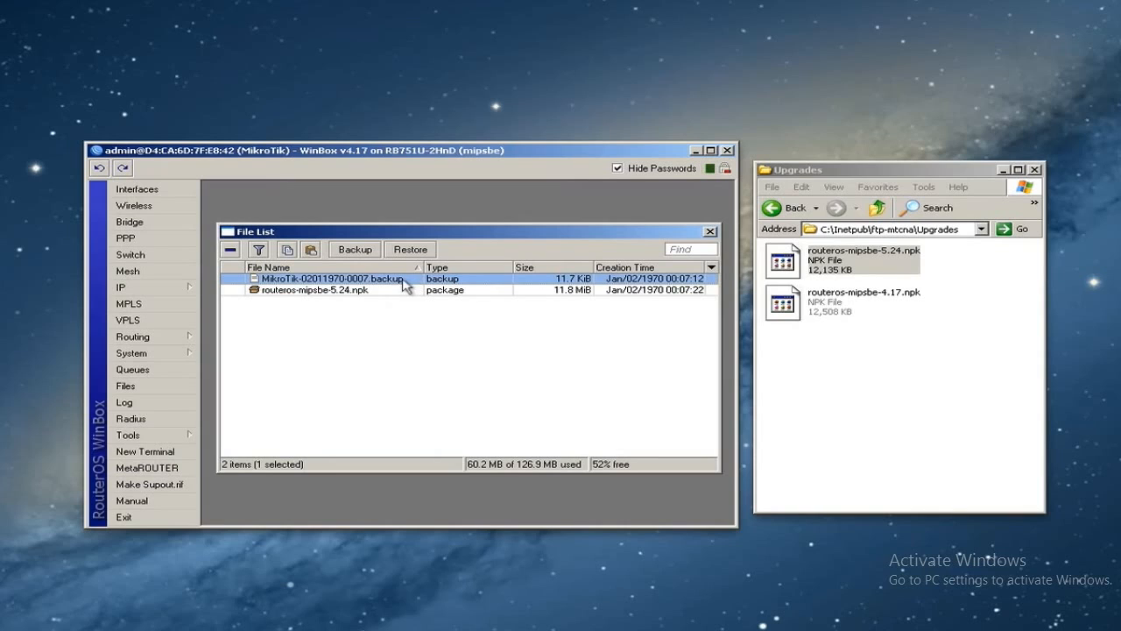
pyautogui.click(320, 292)
pyautogui.click(316, 282)
pyautogui.click(520, 295)
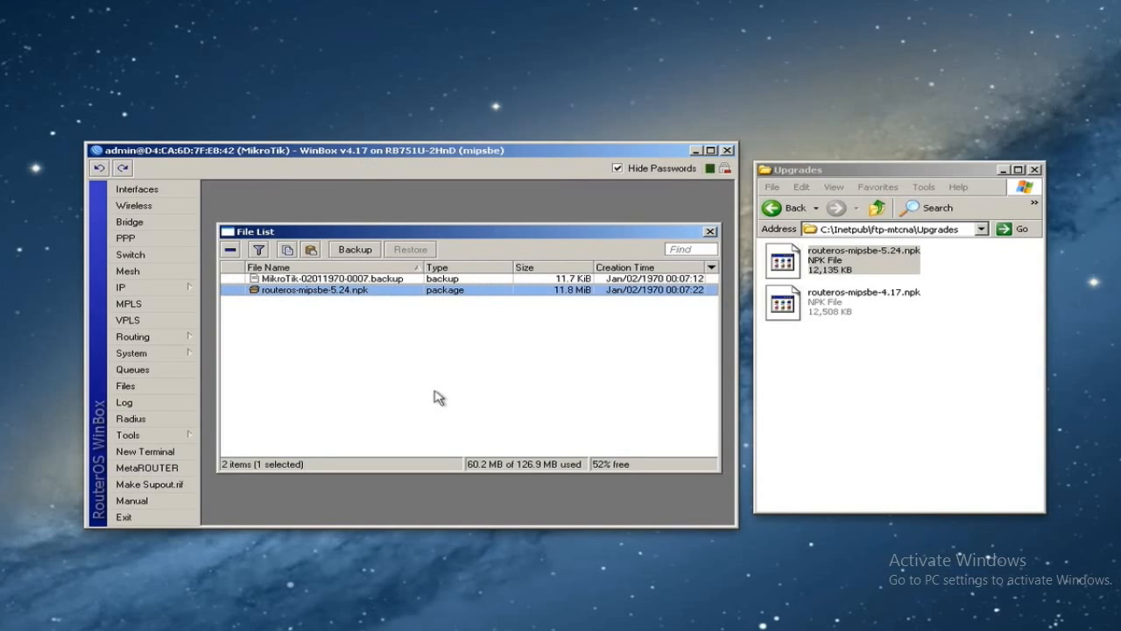
# - Reboot the router with confirmation so it comes back running v5.24
pyautogui.click(156, 355)
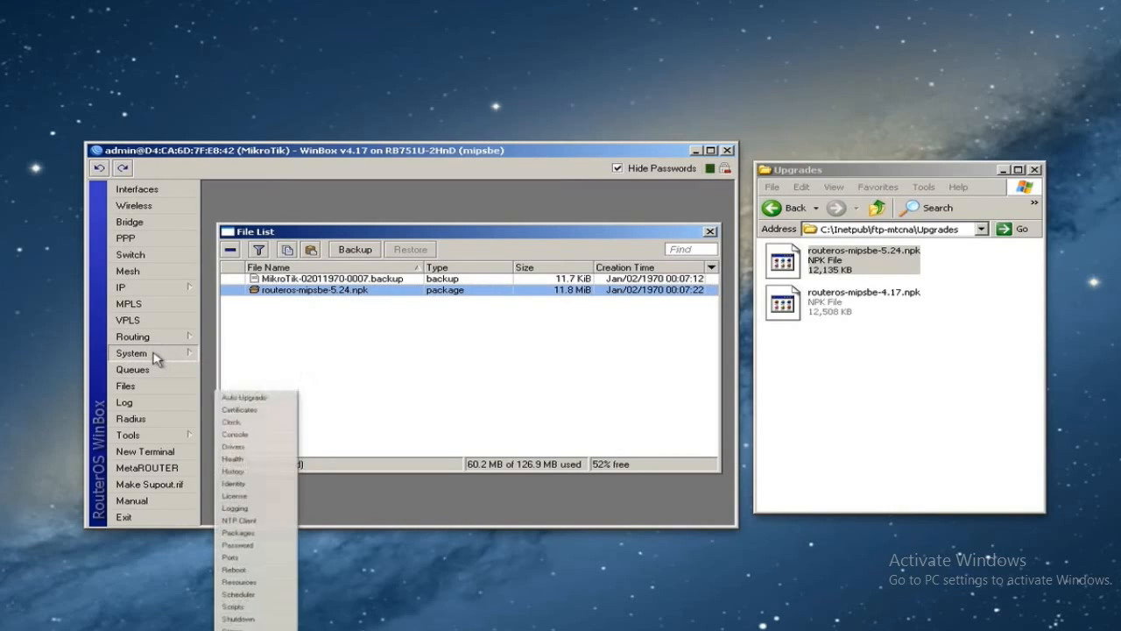
pyautogui.click(230, 584)
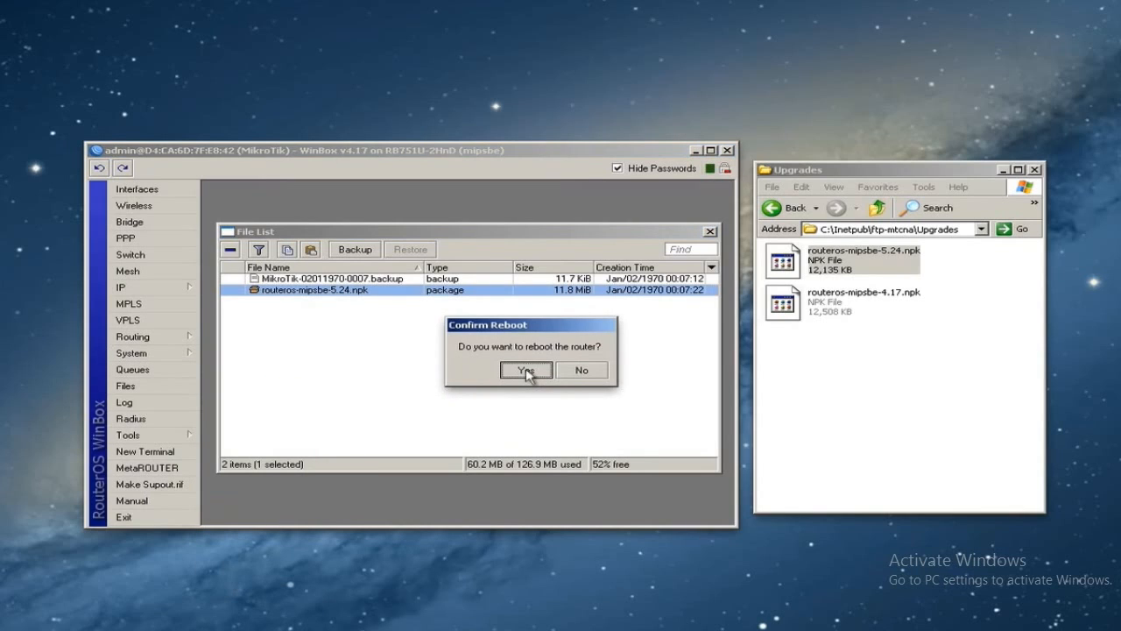
pyautogui.click(526, 371)
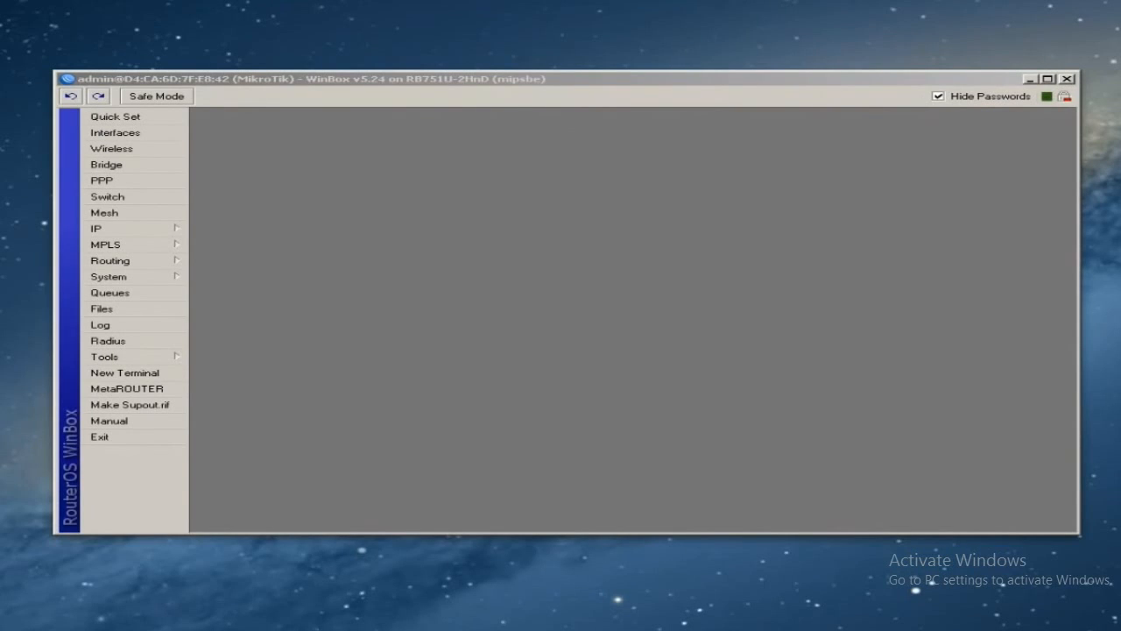
pyautogui.click(649, 199)
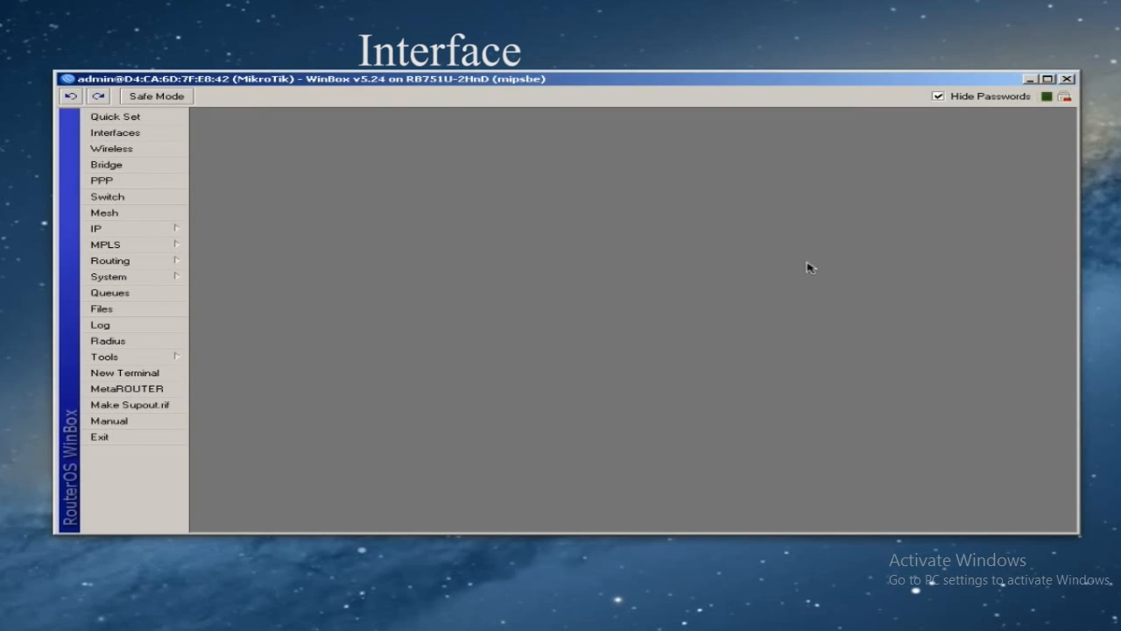
# - Give interface ether1 the comment 'WAN'
pyautogui.click(127, 136)
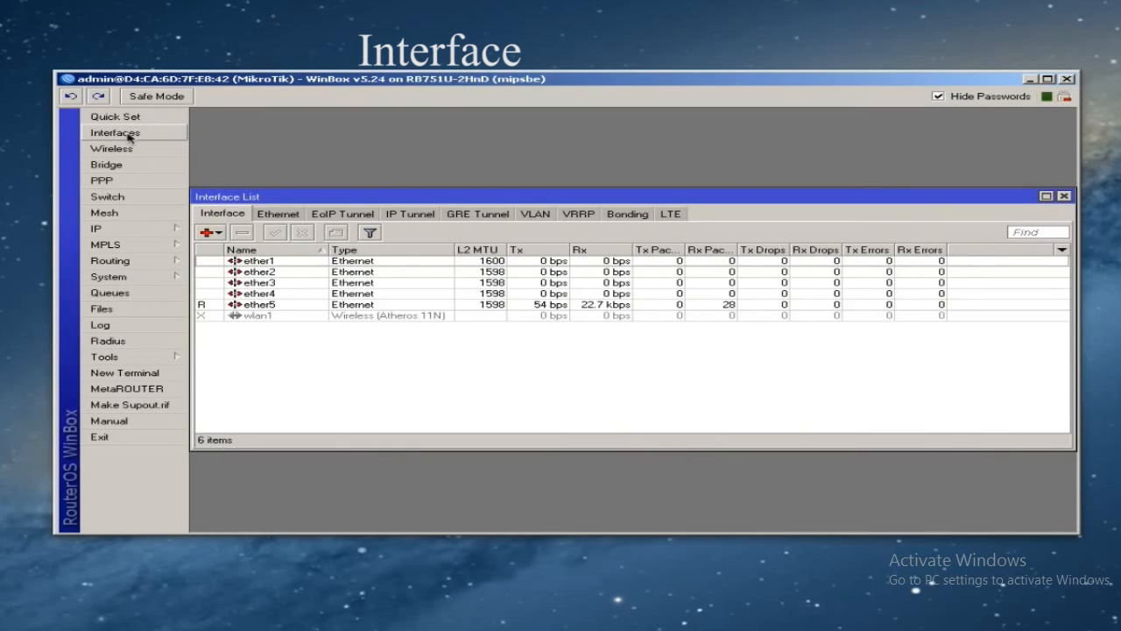
pyautogui.click(274, 262)
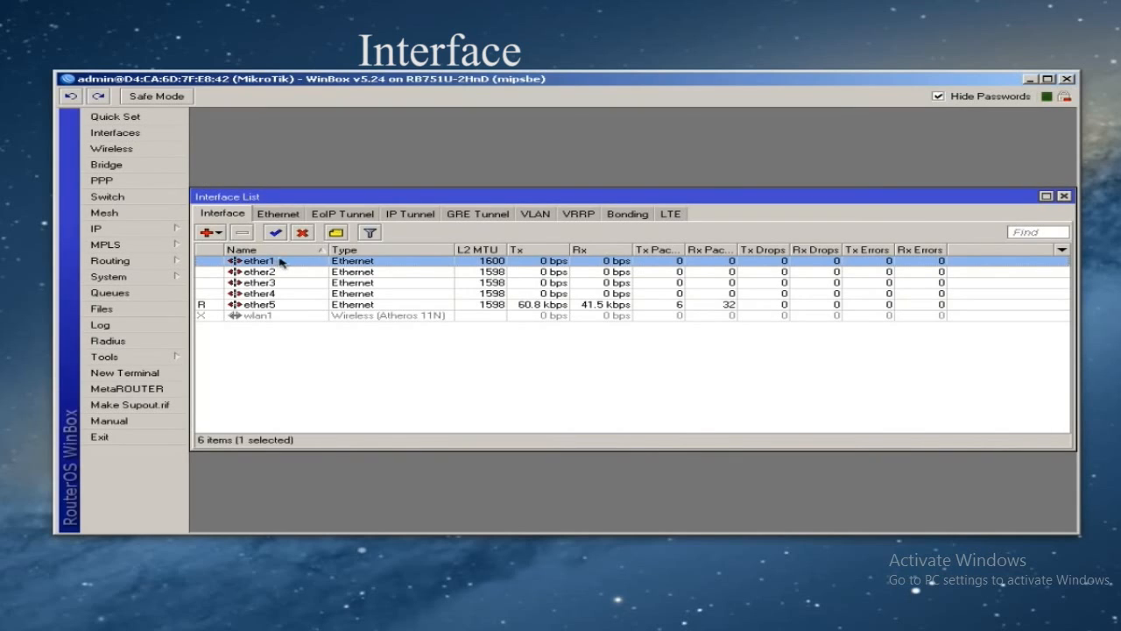
pyautogui.click(337, 233)
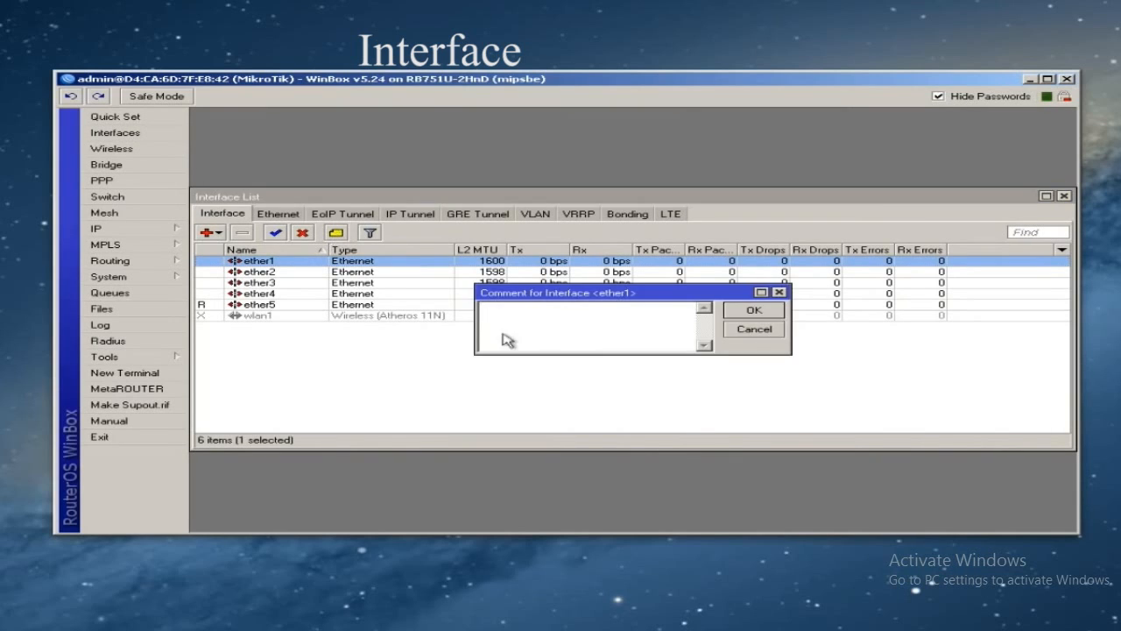
pyautogui.moveTo(631, 292); pyautogui.dragTo(581, 141)
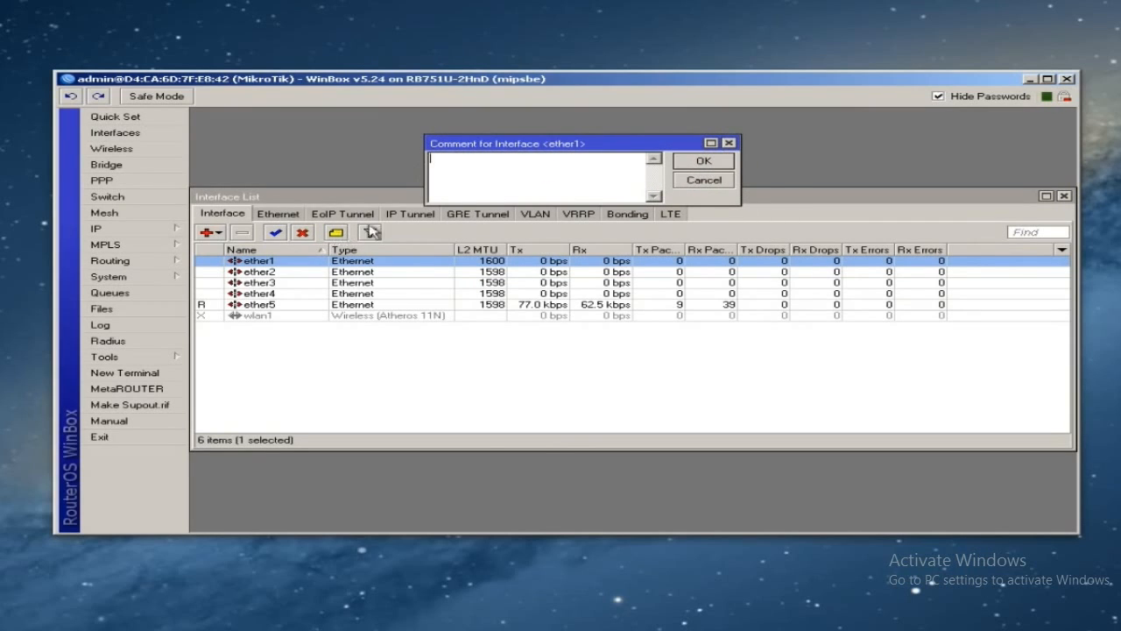
pyautogui.moveTo(509, 145); pyautogui.dragTo(508, 201)
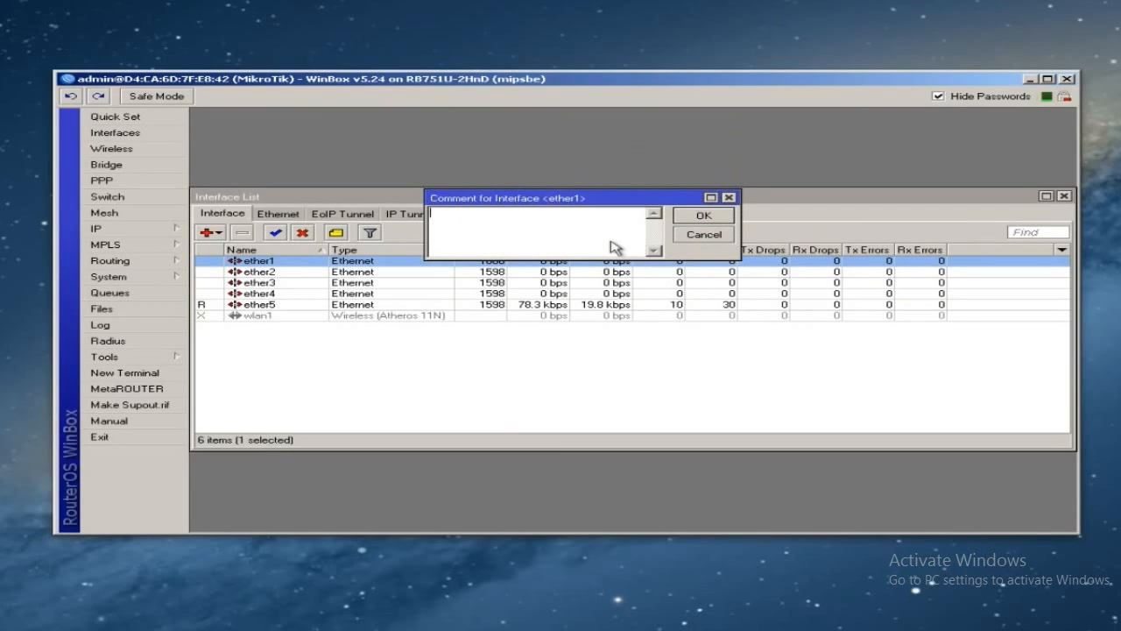
pyautogui.write('WAN')
pyautogui.click(704, 216)
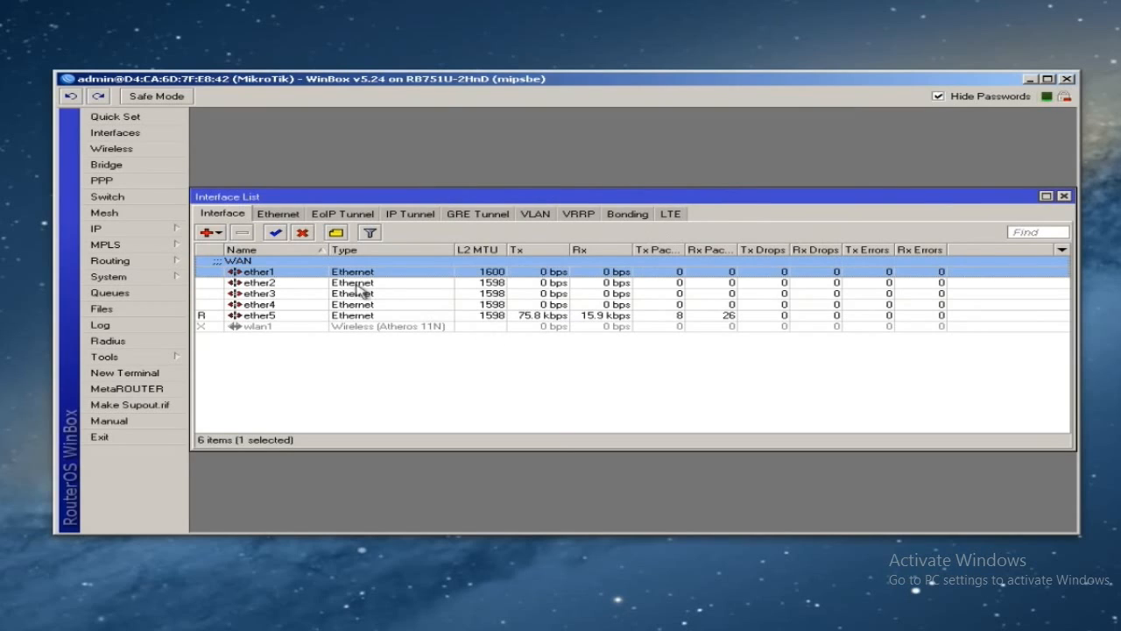
# - Go over LAN ports ether2 to ether5, then begin a comment for ether2
pyautogui.click(281, 284)
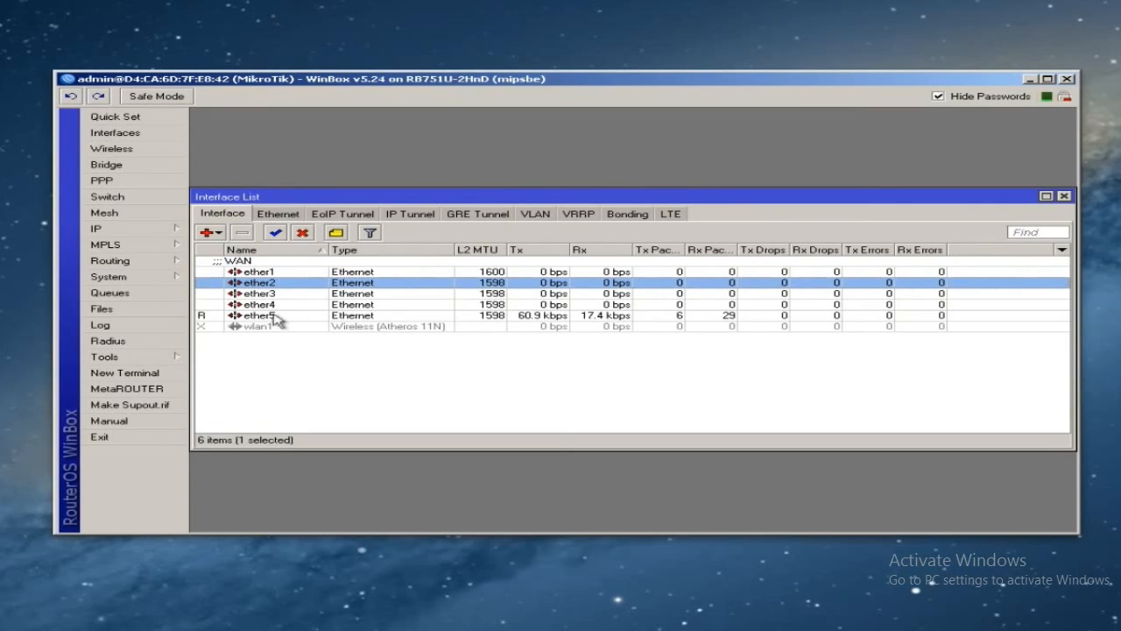
pyautogui.keyDown('shift'); pyautogui.click(277, 317); pyautogui.keyUp('shift')
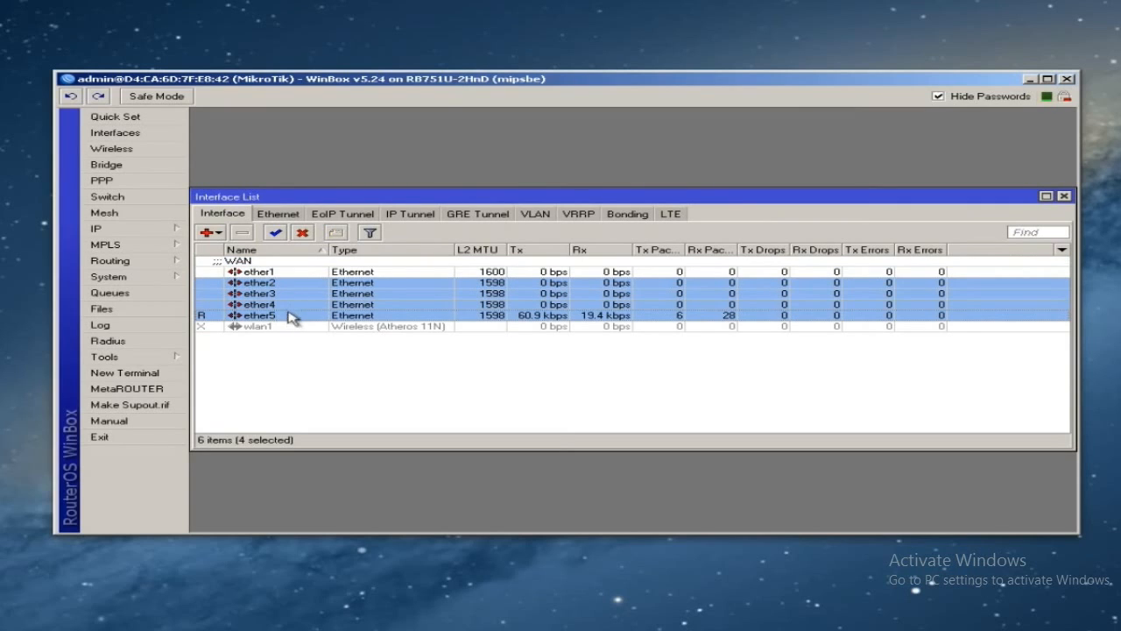
pyautogui.click(267, 317)
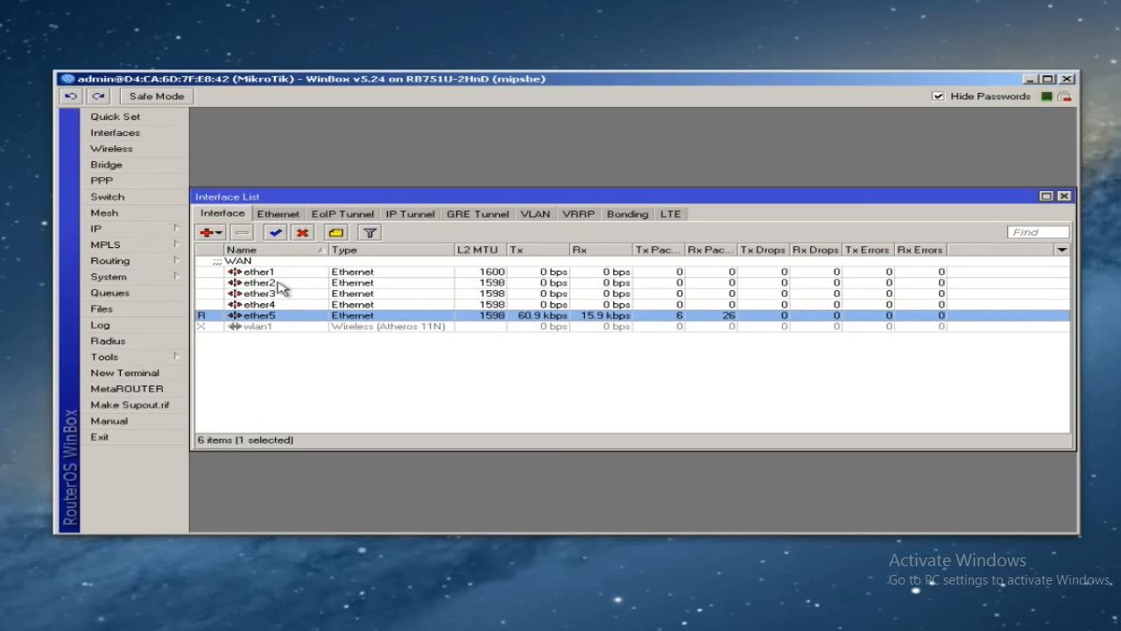
pyautogui.click(279, 304)
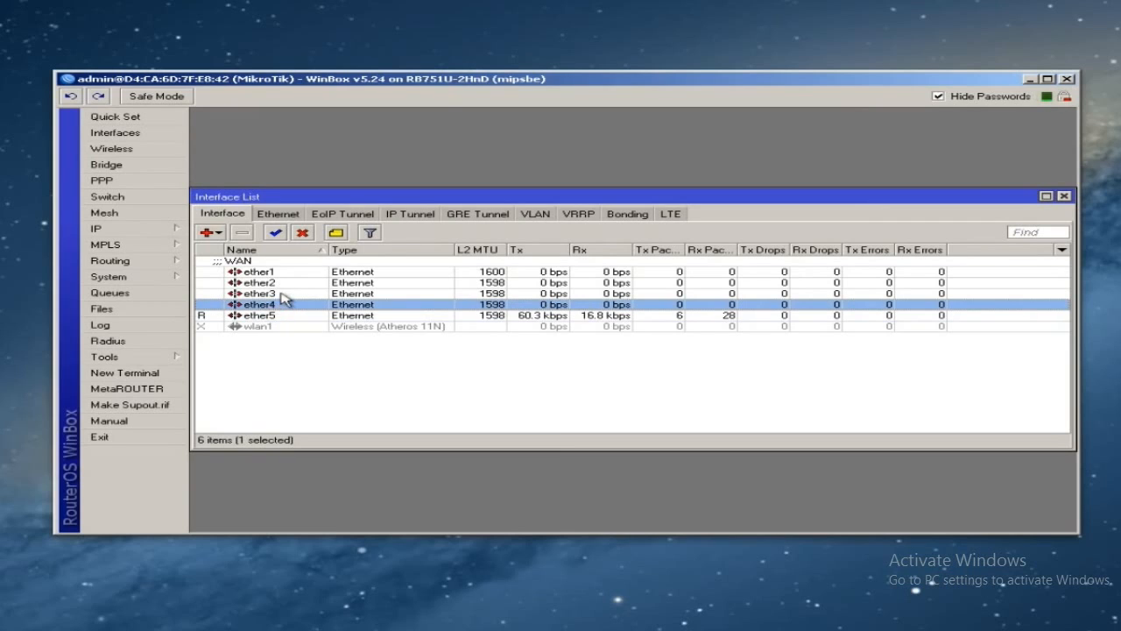
pyautogui.click(282, 293)
pyautogui.click(279, 282)
pyautogui.click(280, 294)
pyautogui.click(281, 304)
pyautogui.click(281, 315)
pyautogui.click(280, 283)
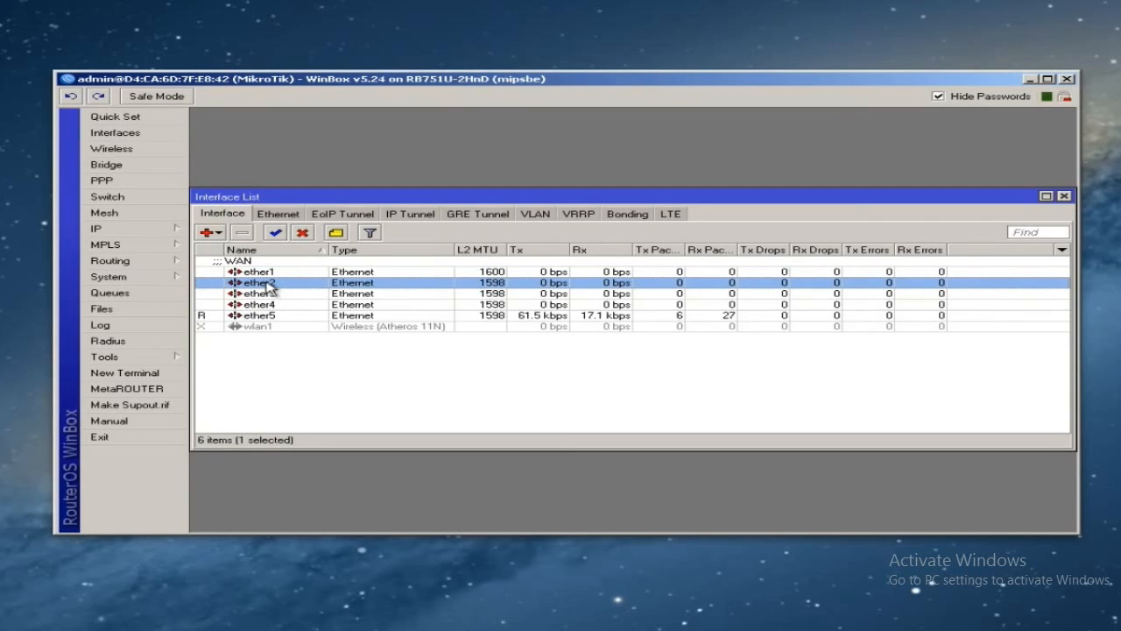
pyautogui.click(337, 234)
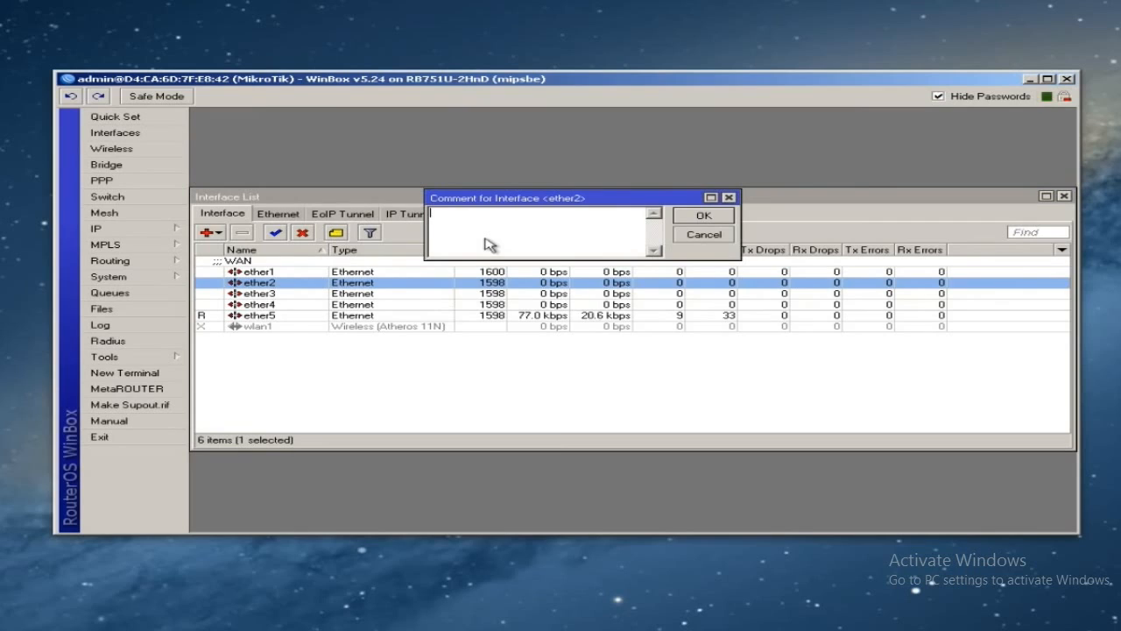
# - Save the comment 'LAN - All ports are switched off ether2' on ether2
pyautogui.write('LAN')
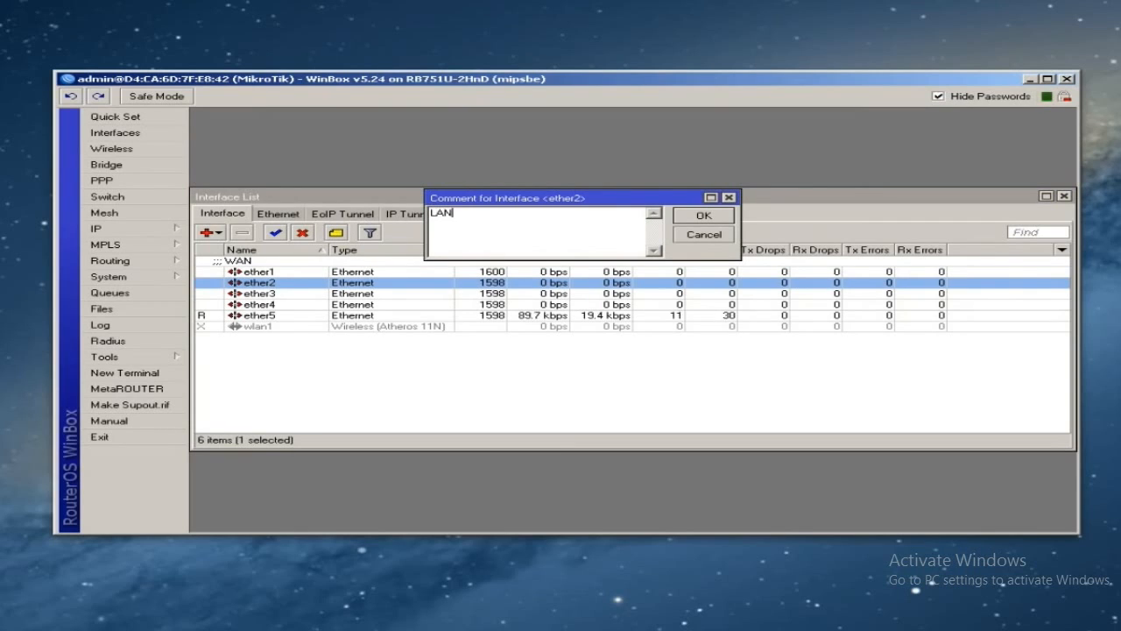
pyautogui.write(' - All ports aree')
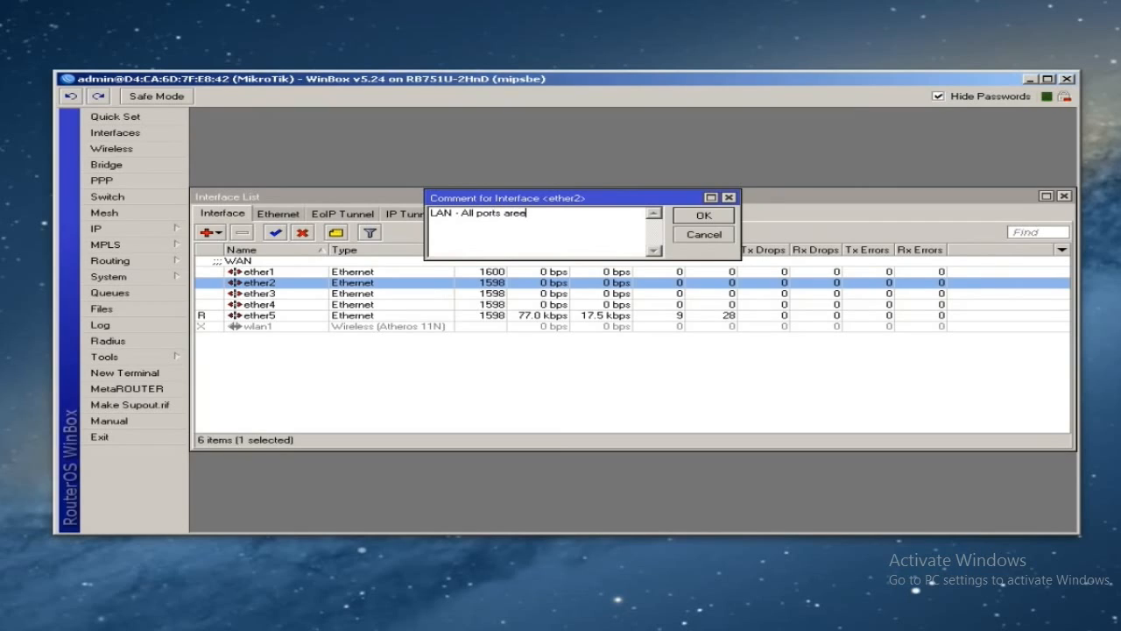
pyautogui.press('BackSpace')
pyautogui.press('BackSpace')
pyautogui.press('BackSpace')
pyautogui.write('re switched off ether2')
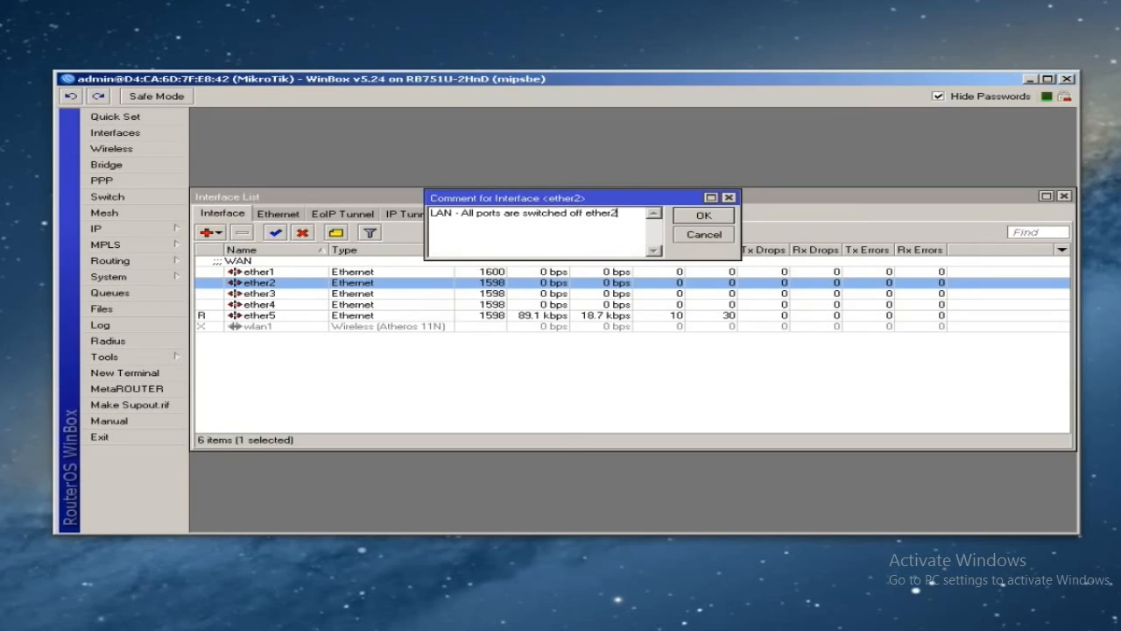
pyautogui.click(688, 217)
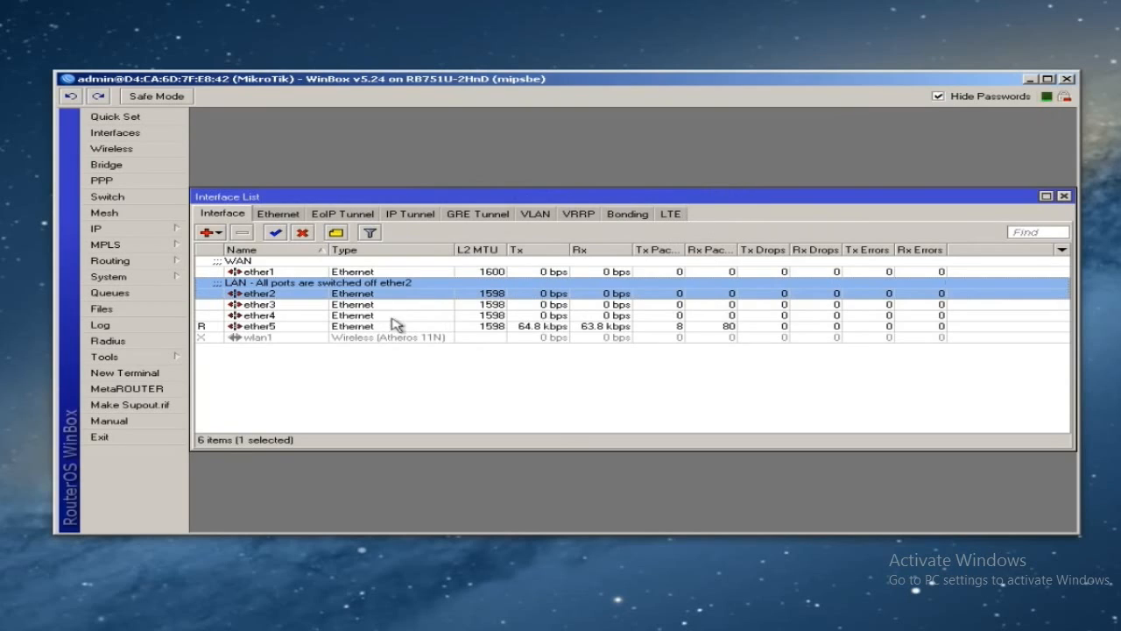
# - Set ether2 as the master port for ether3, ether4 and ether5
pyautogui.doubleClick(324, 309)
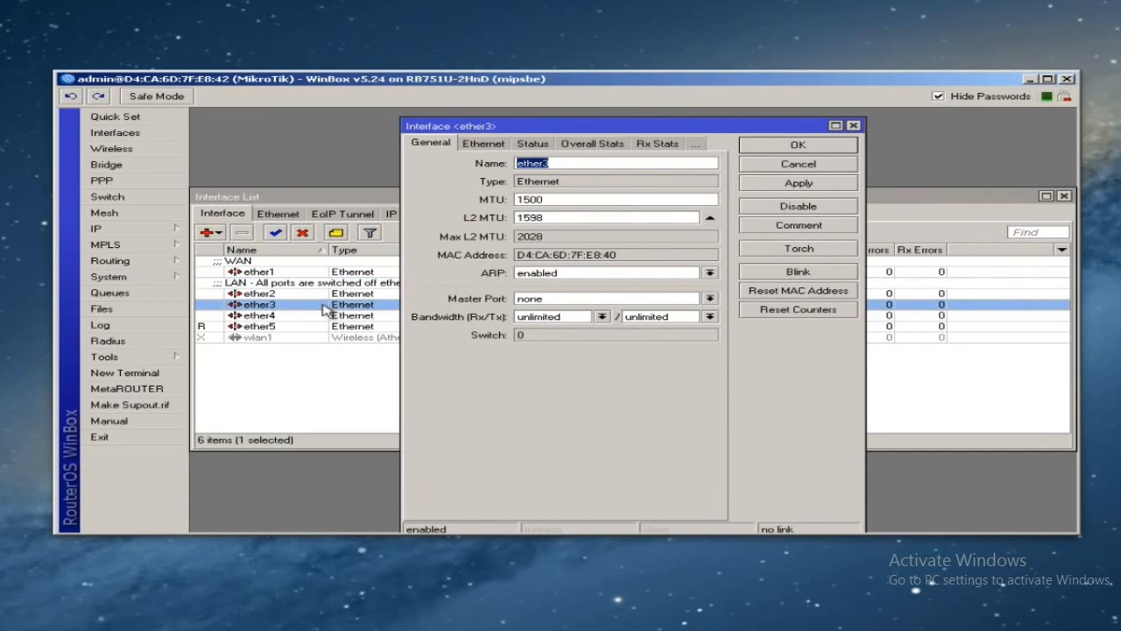
pyautogui.click(566, 301)
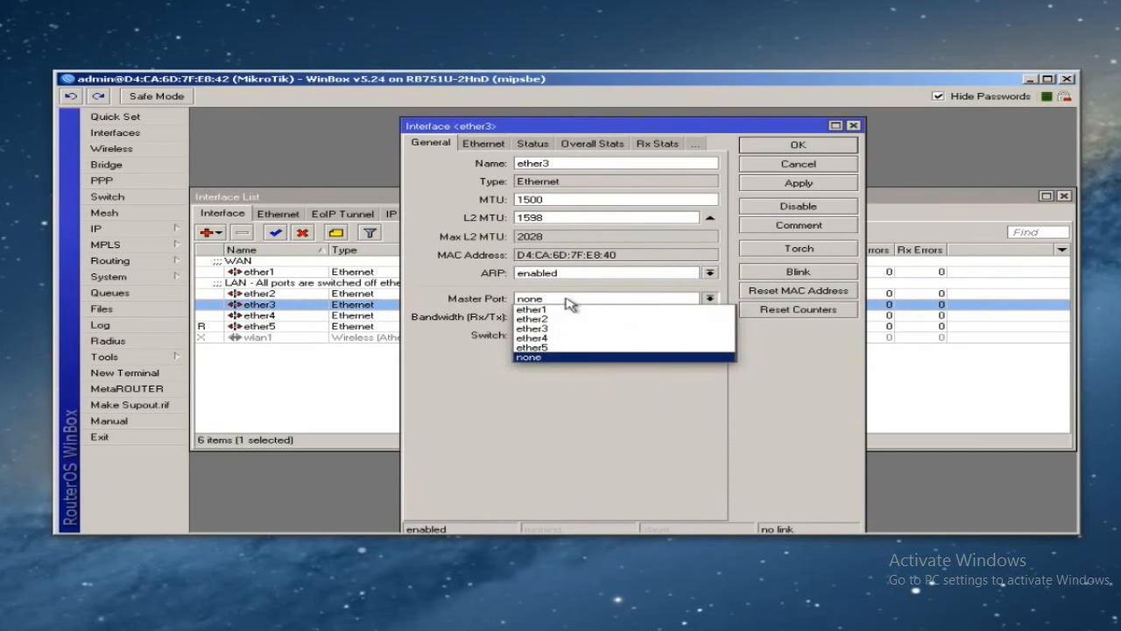
pyautogui.click(553, 319)
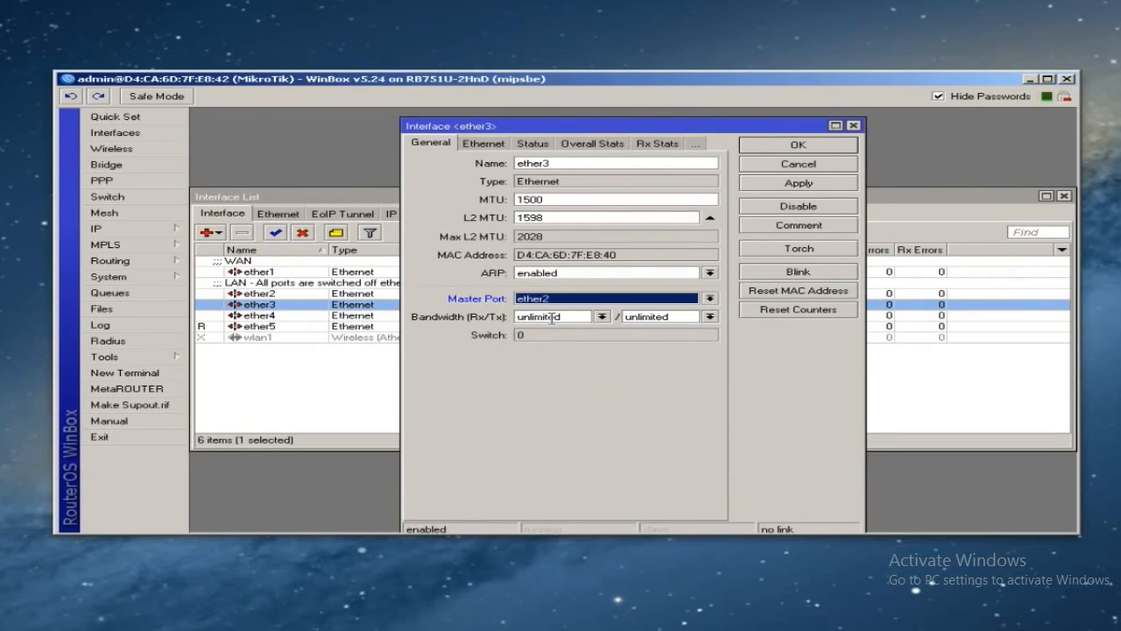
pyautogui.click(779, 153)
pyautogui.doubleClick(292, 315)
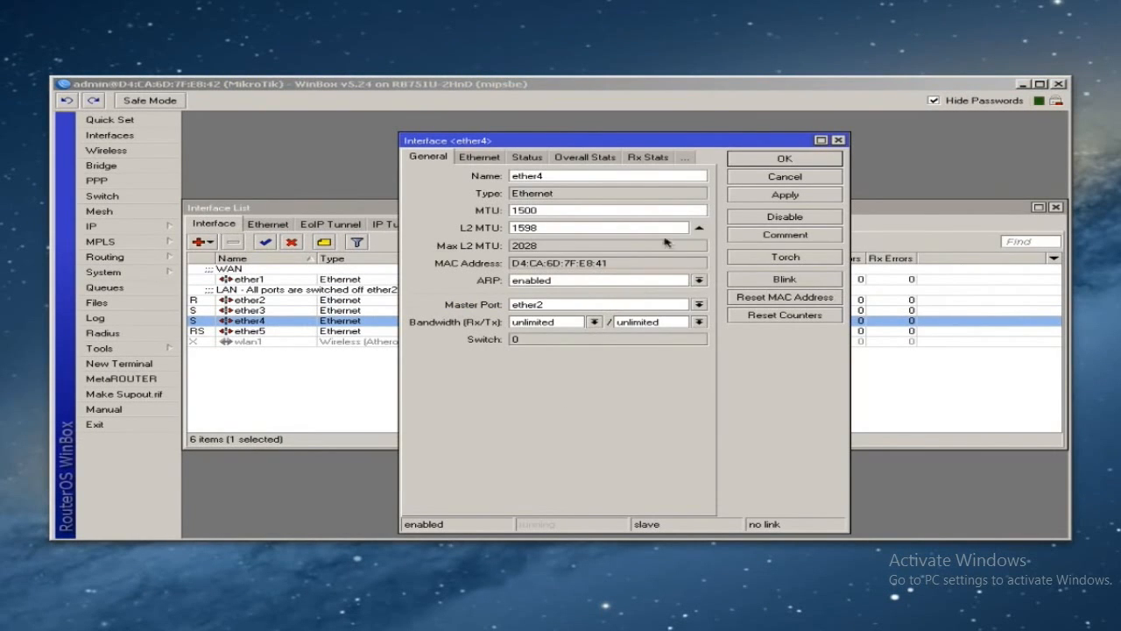
pyautogui.click(761, 163)
pyautogui.doubleClick(429, 330)
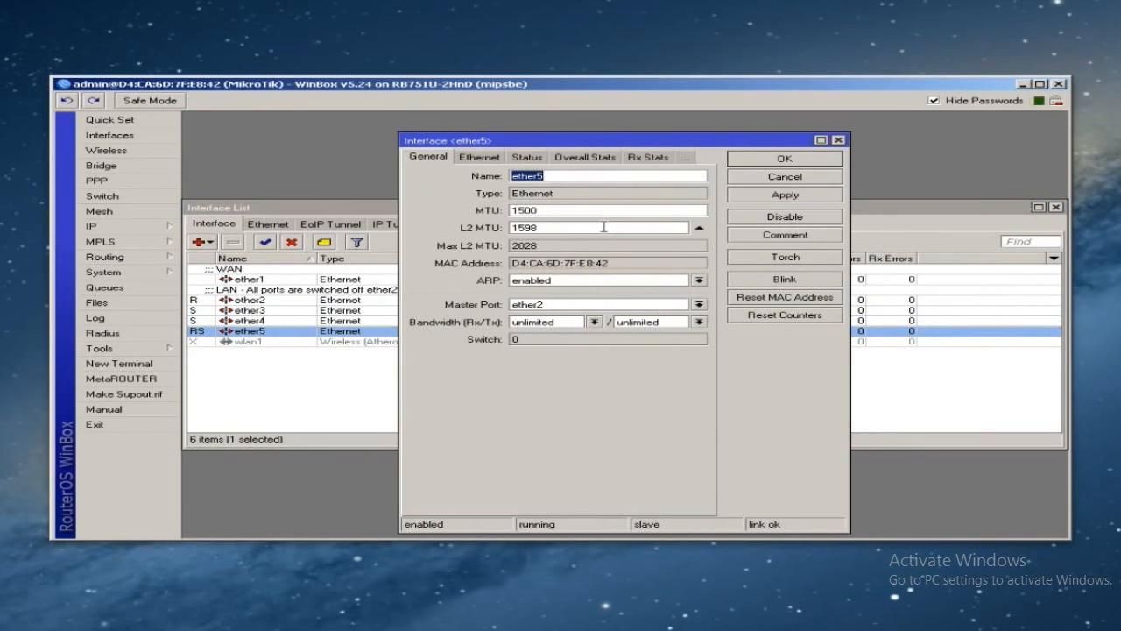
pyautogui.click(786, 163)
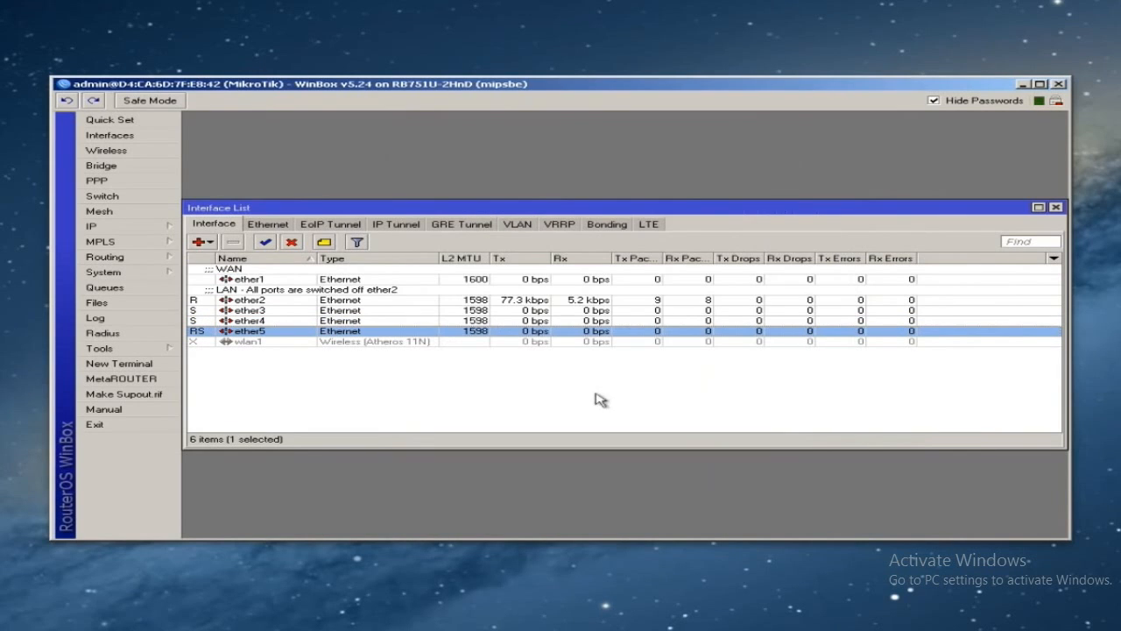
# - Compare ether2 through ether5 to confirm their master/slave status, then close the Interface List
pyautogui.click(272, 310)
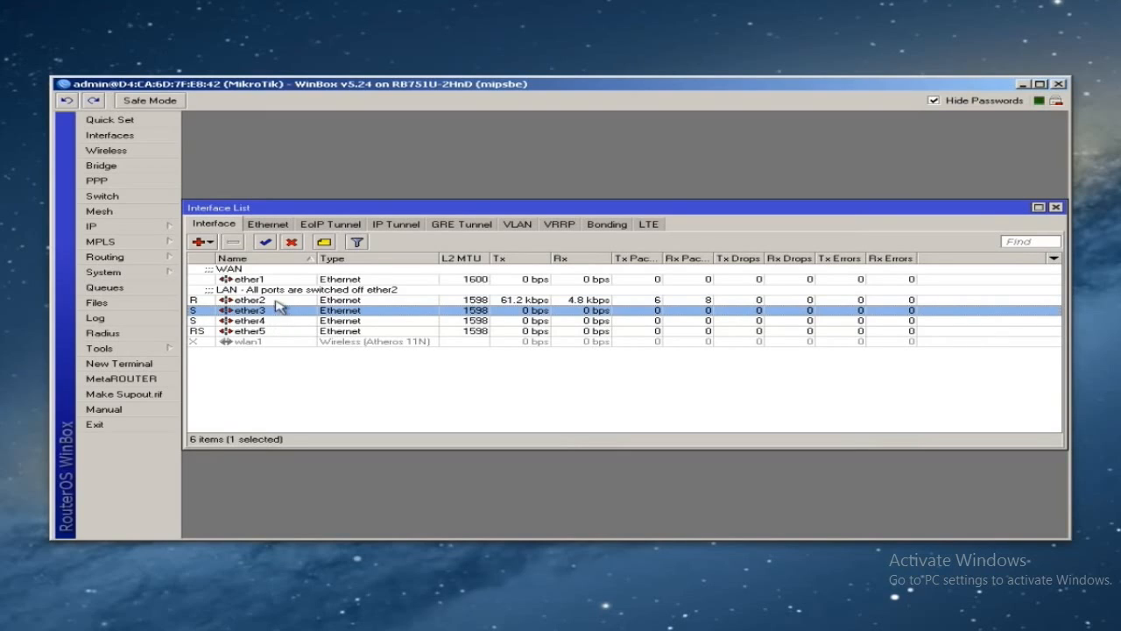
pyautogui.click(268, 300)
pyautogui.click(261, 312)
pyautogui.click(248, 323)
pyautogui.click(249, 334)
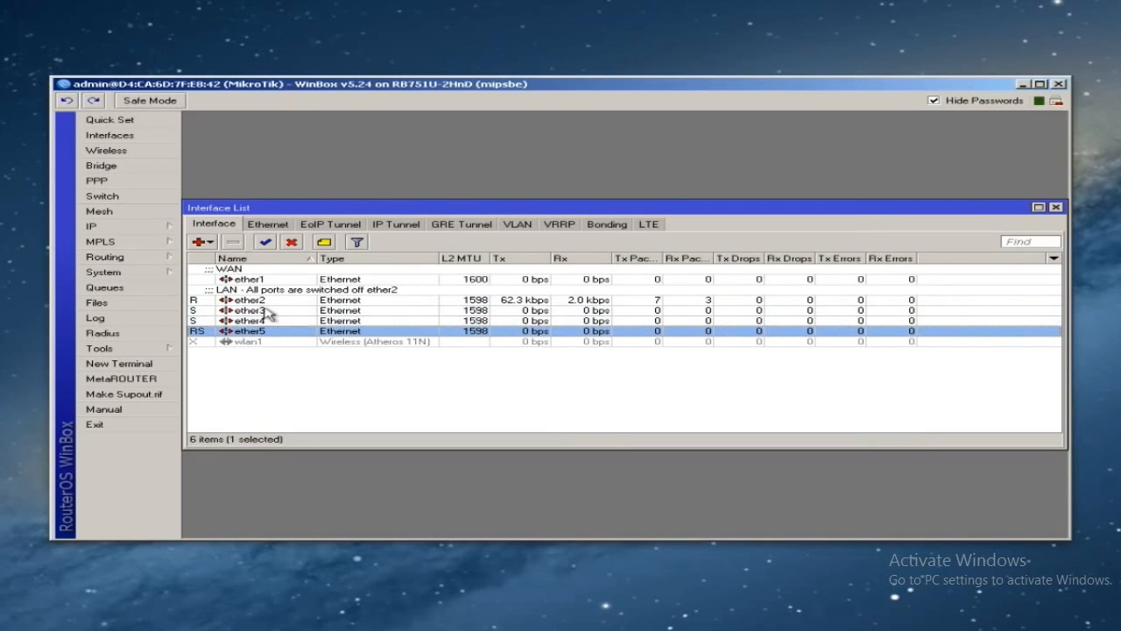
pyautogui.click(267, 312)
pyautogui.click(272, 301)
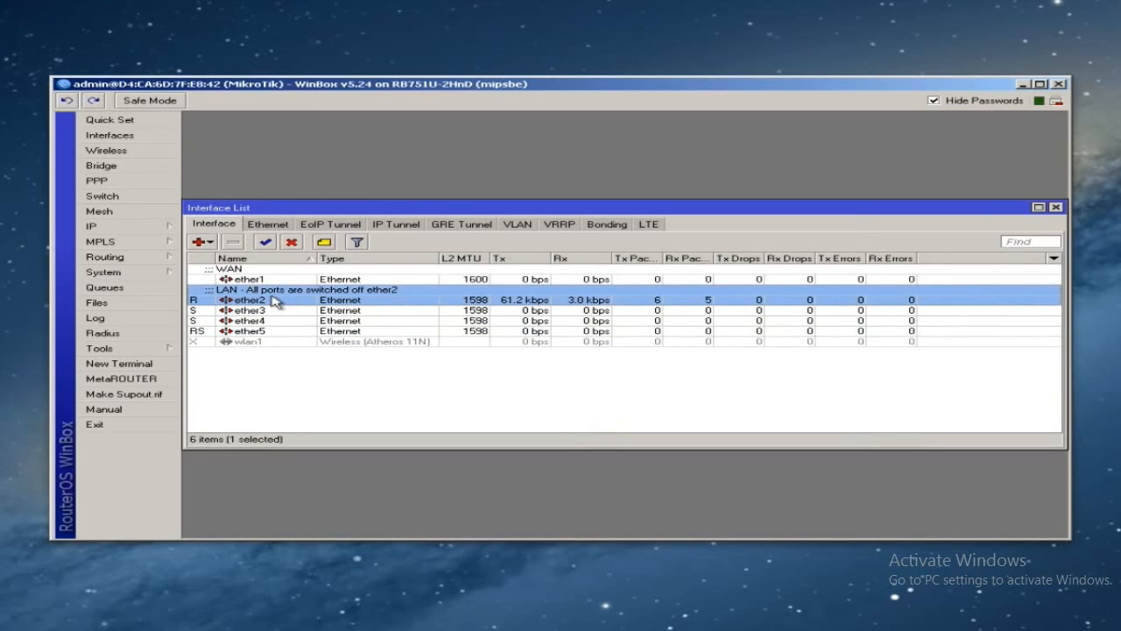
pyautogui.click(281, 312)
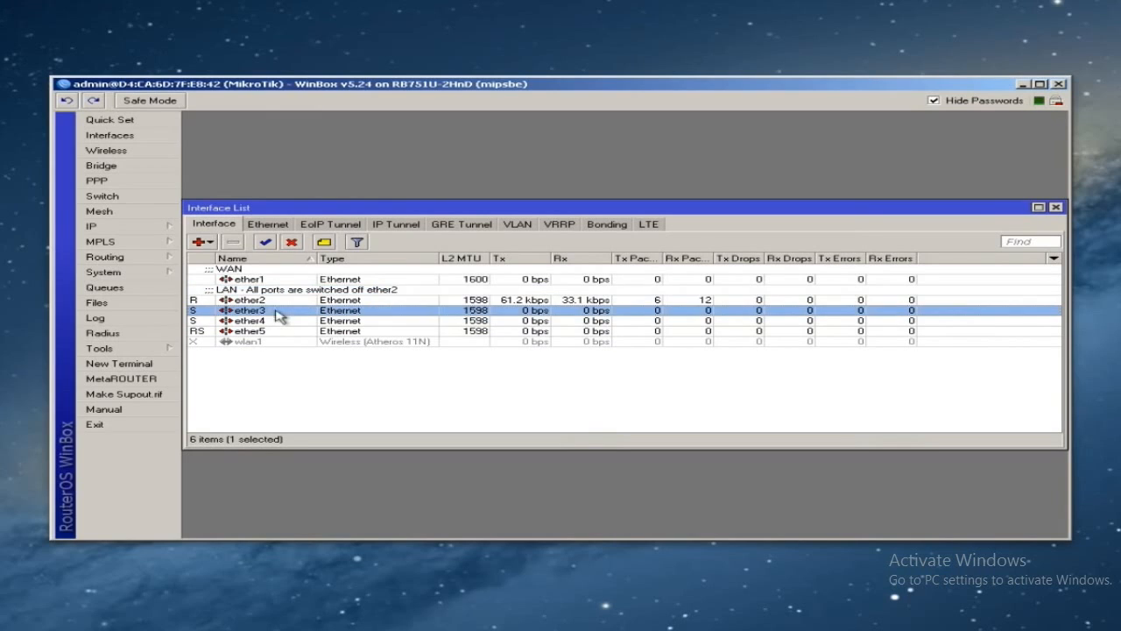
pyautogui.click(278, 321)
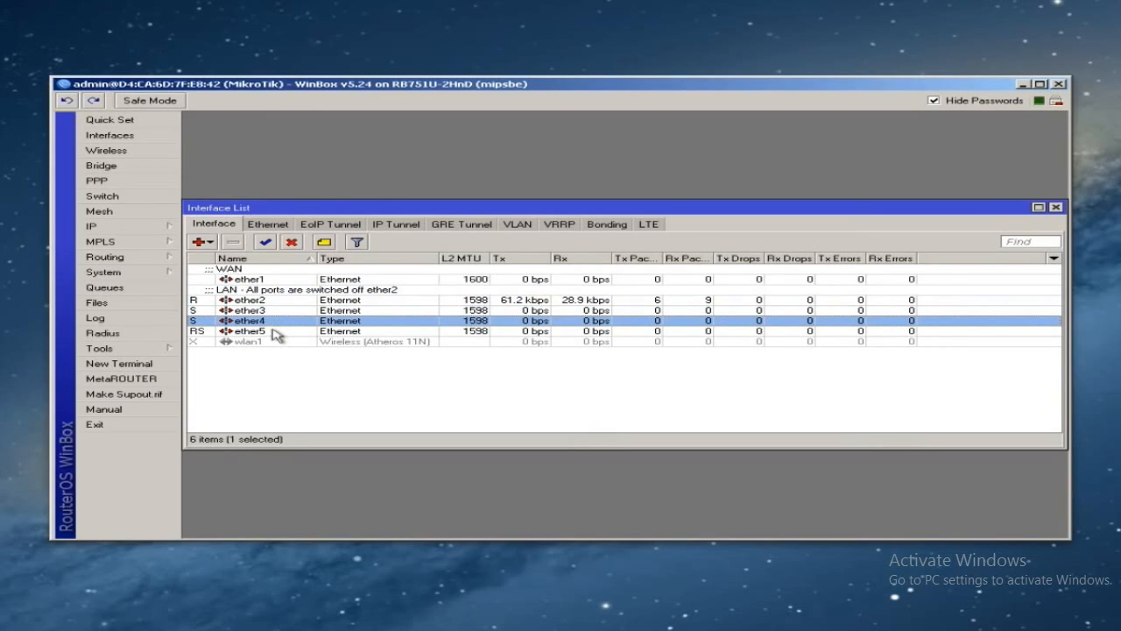
pyautogui.click(275, 333)
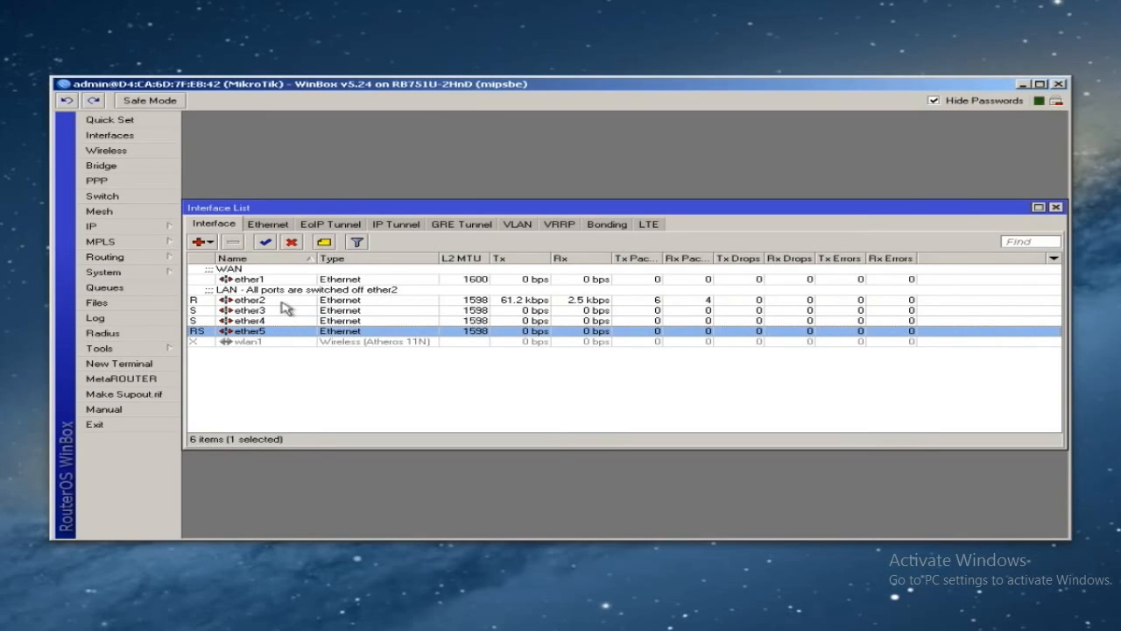
pyautogui.click(1056, 207)
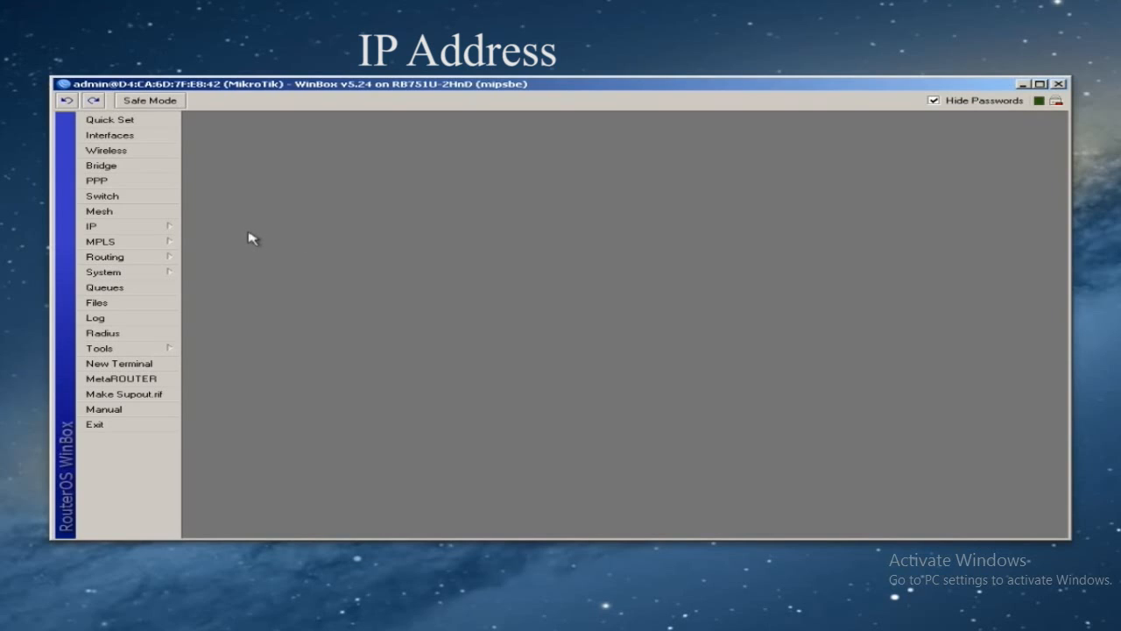
# - Create a DHCP client on interface ether1
pyautogui.click(114, 230)
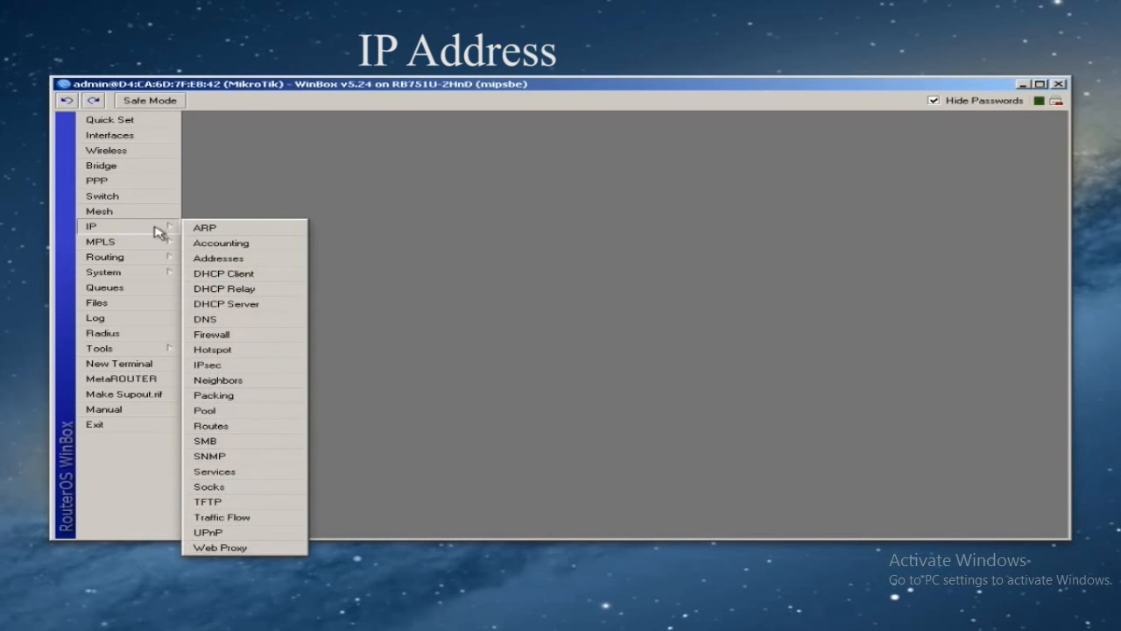
pyautogui.click(233, 274)
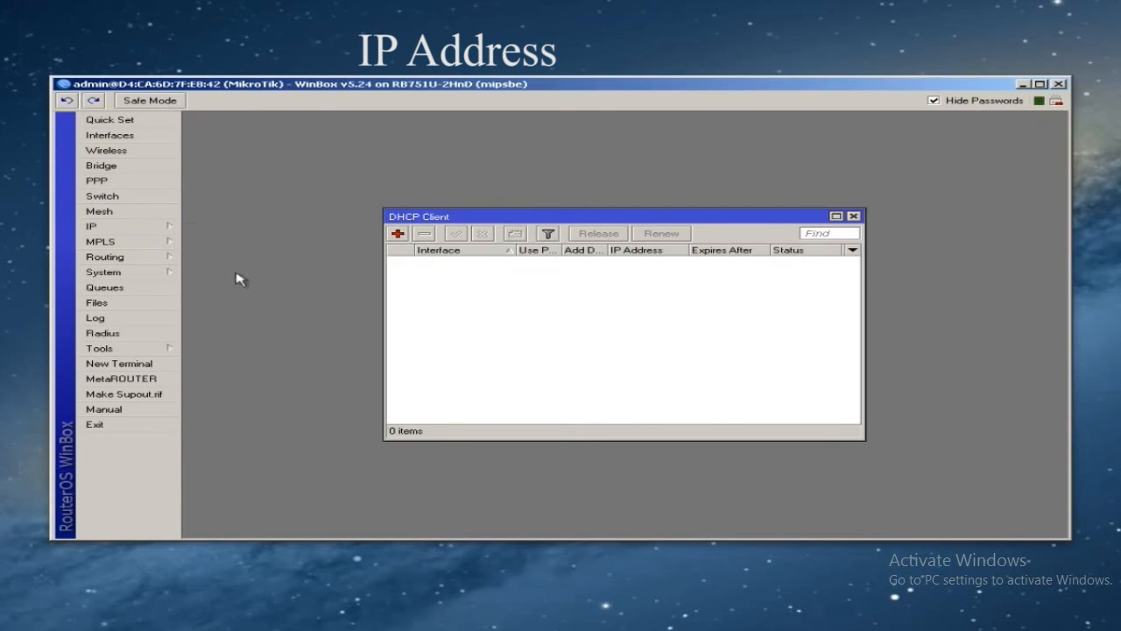
pyautogui.click(398, 234)
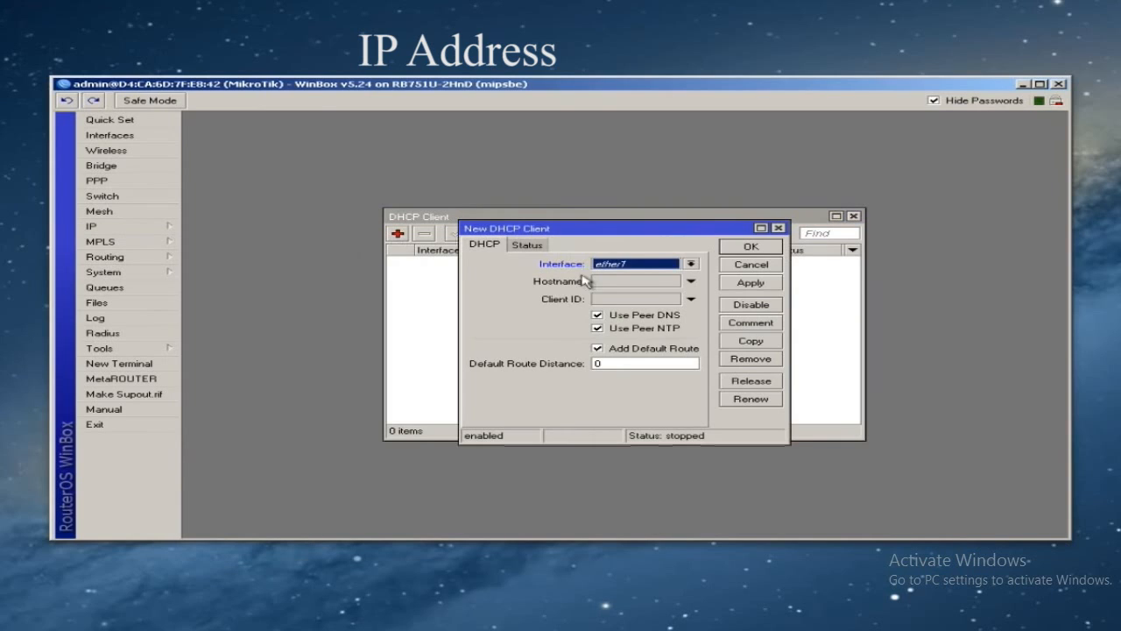
pyautogui.click(643, 267)
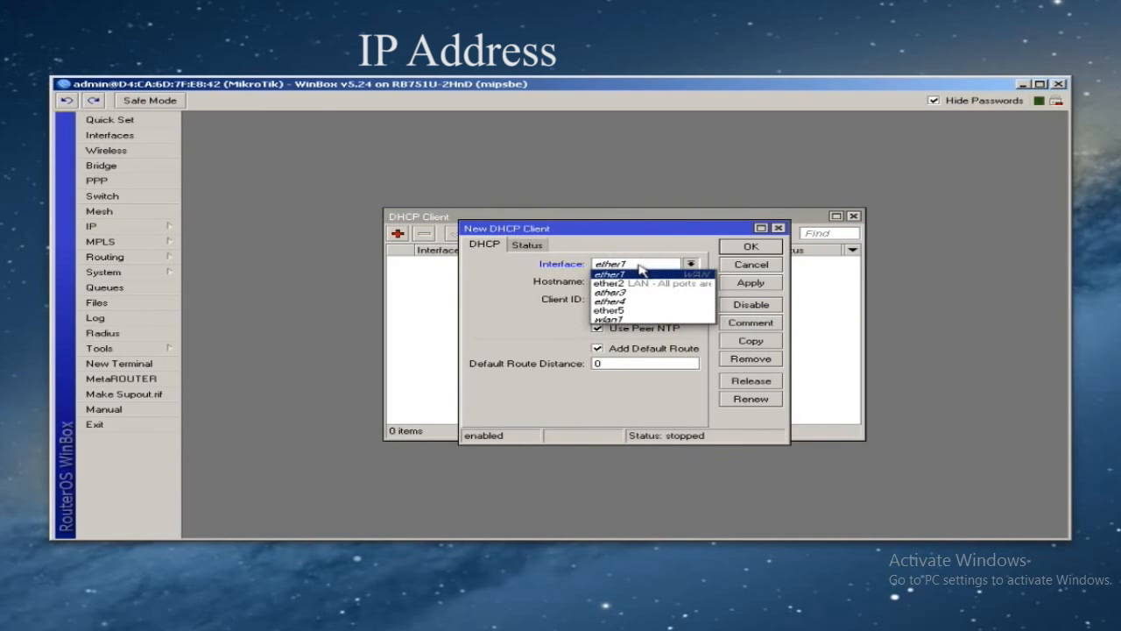
pyautogui.click(632, 275)
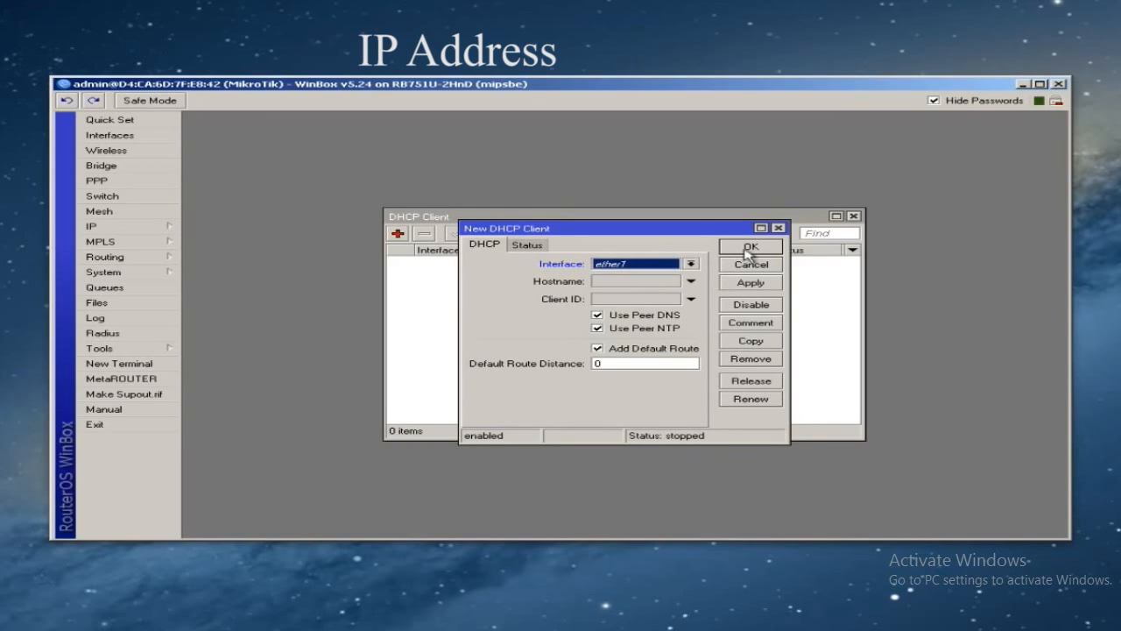
pyautogui.click(750, 247)
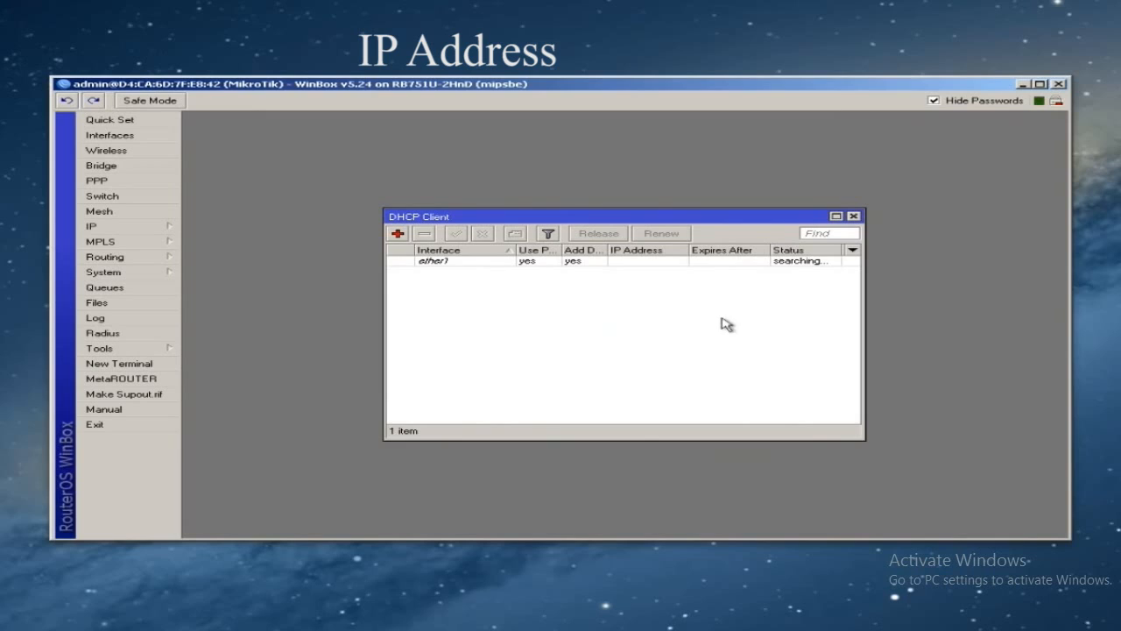
# - Widen the DHCP Client window and Status column, then remove the ether1 client and close the window
pyautogui.moveTo(386, 275); pyautogui.dragTo(311, 288)
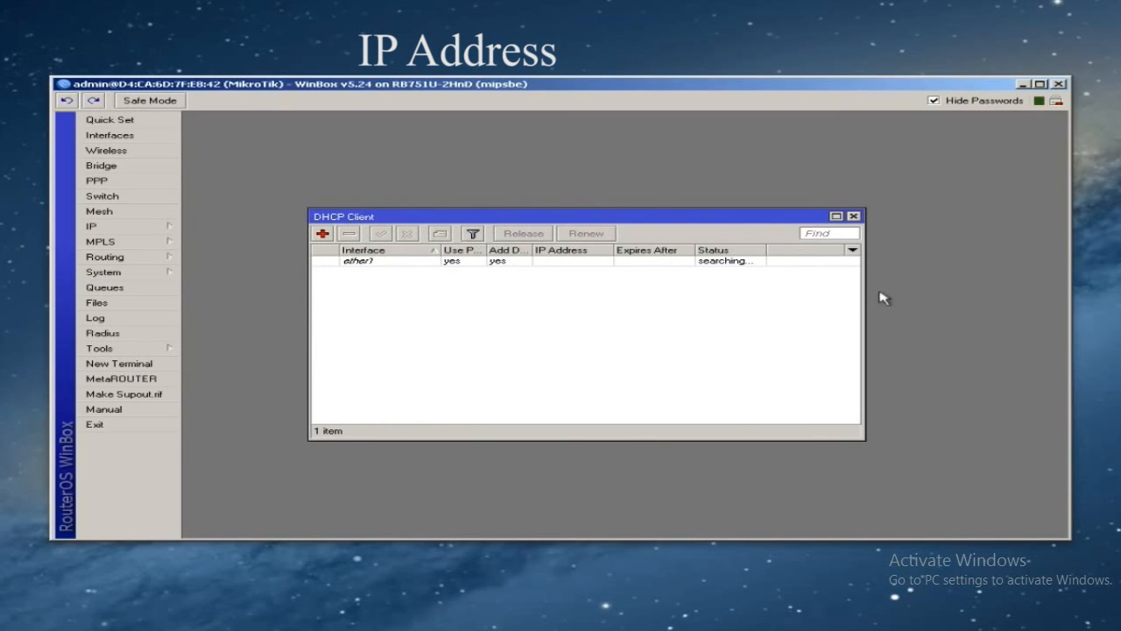
pyautogui.moveTo(865, 280); pyautogui.dragTo(909, 277)
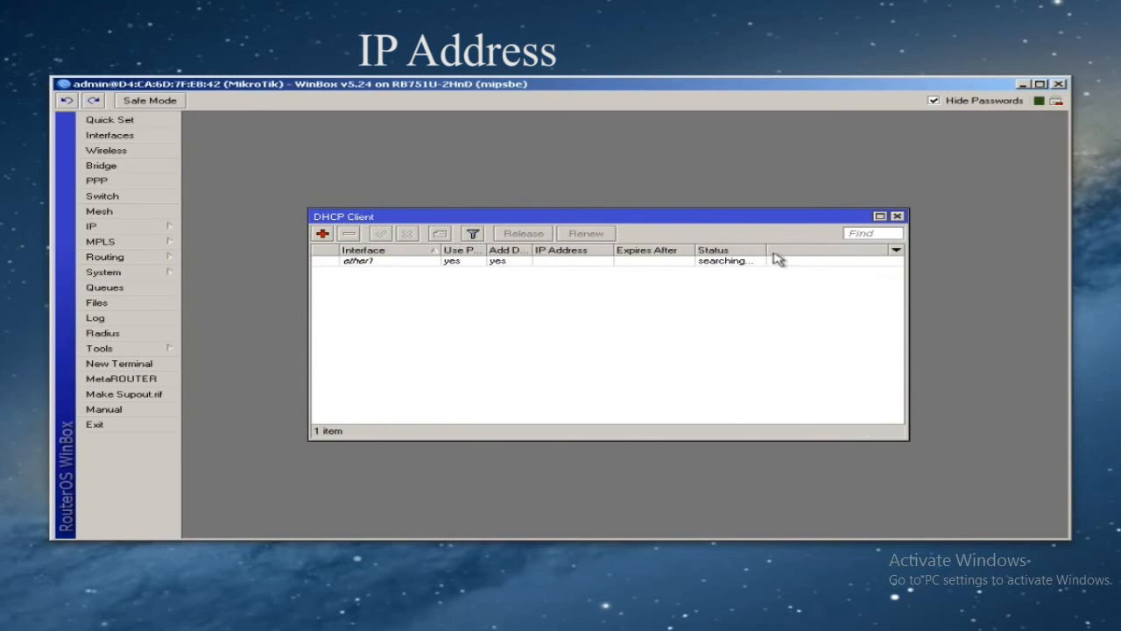
pyautogui.moveTo(766, 249); pyautogui.dragTo(832, 248)
pyautogui.click(606, 263)
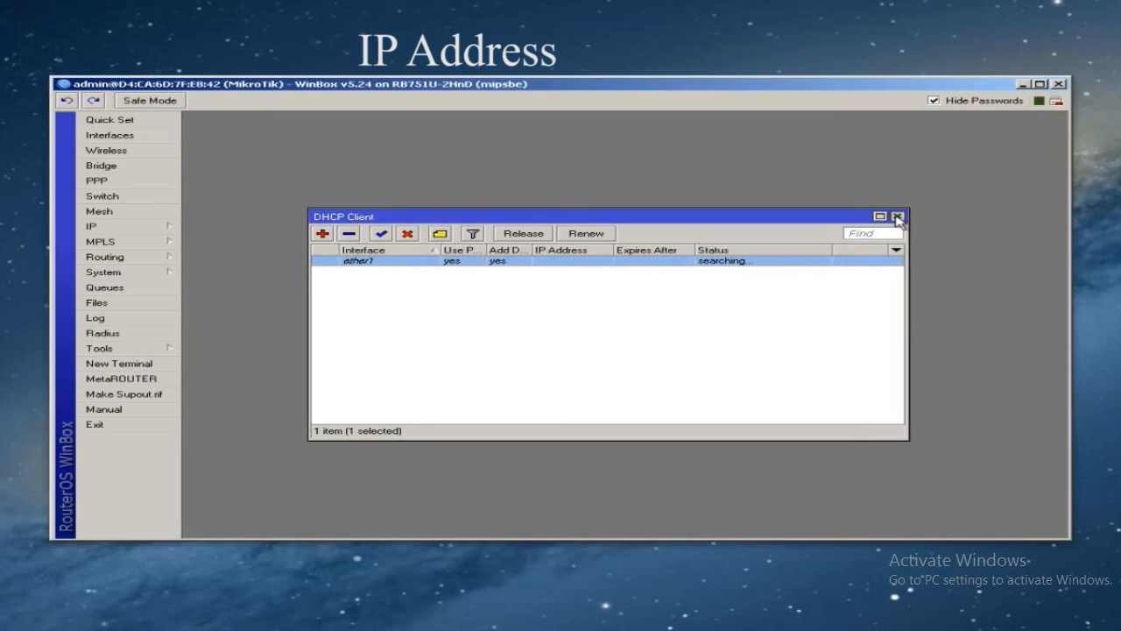
pyautogui.click(348, 235)
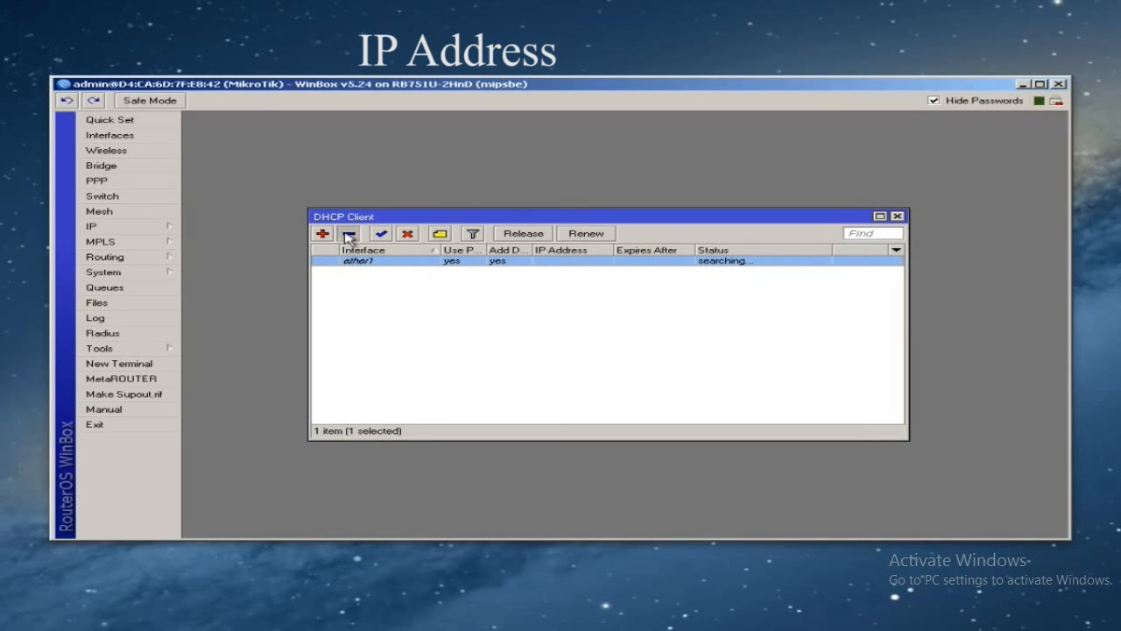
pyautogui.click(897, 216)
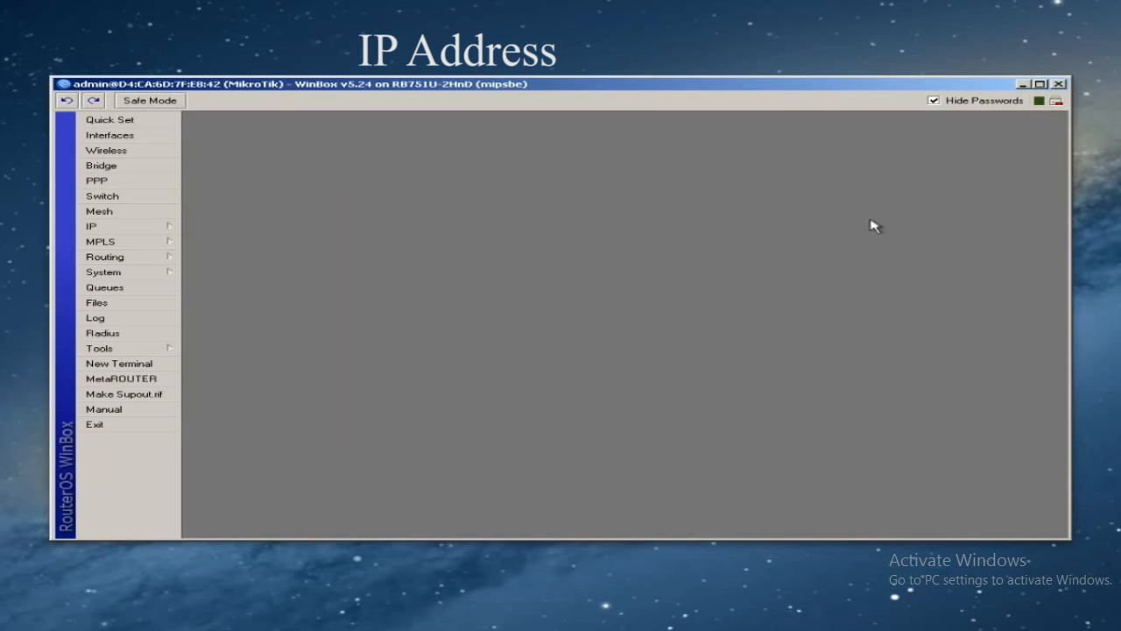
# - Add a new IP address 216.81.35.2/24 assigned to interface ether1
pyautogui.click(111, 229)
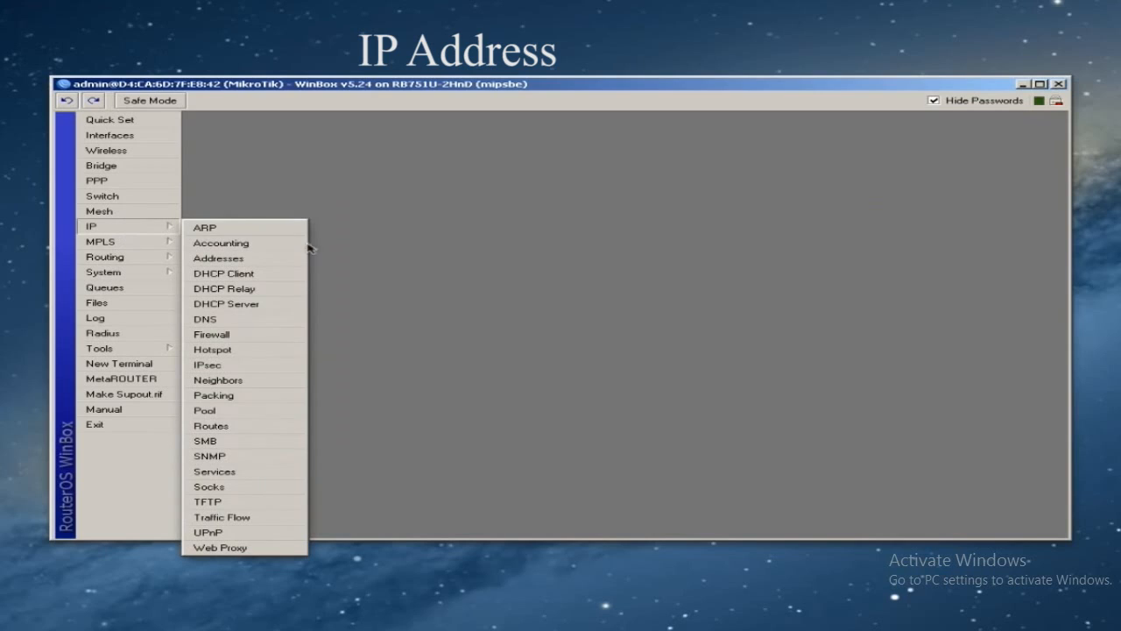
pyautogui.click(242, 260)
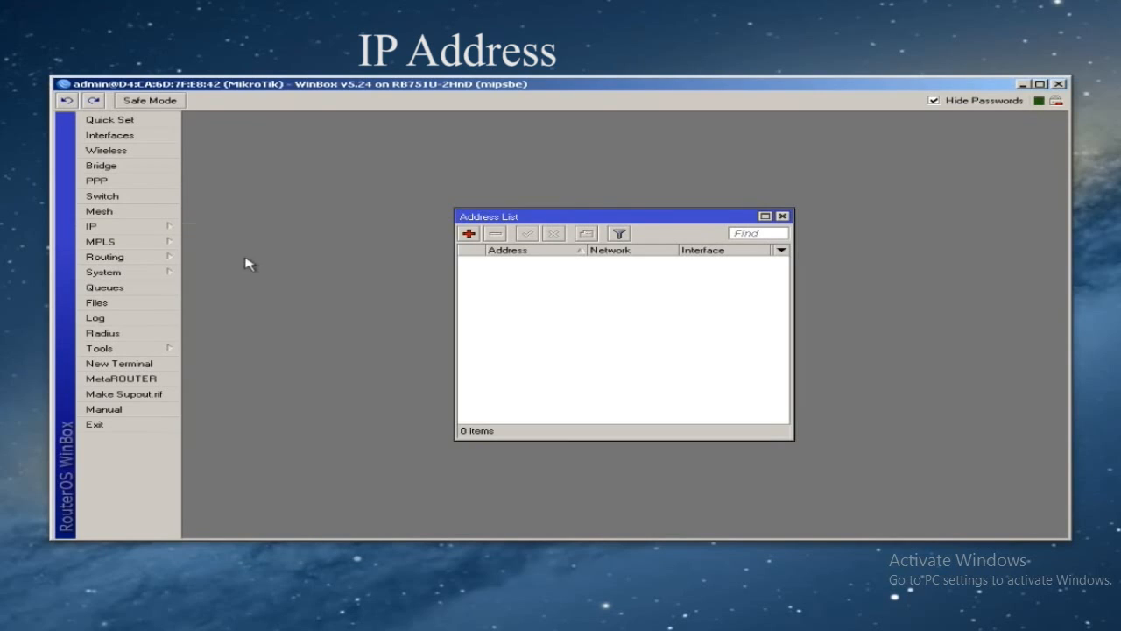
pyautogui.click(468, 233)
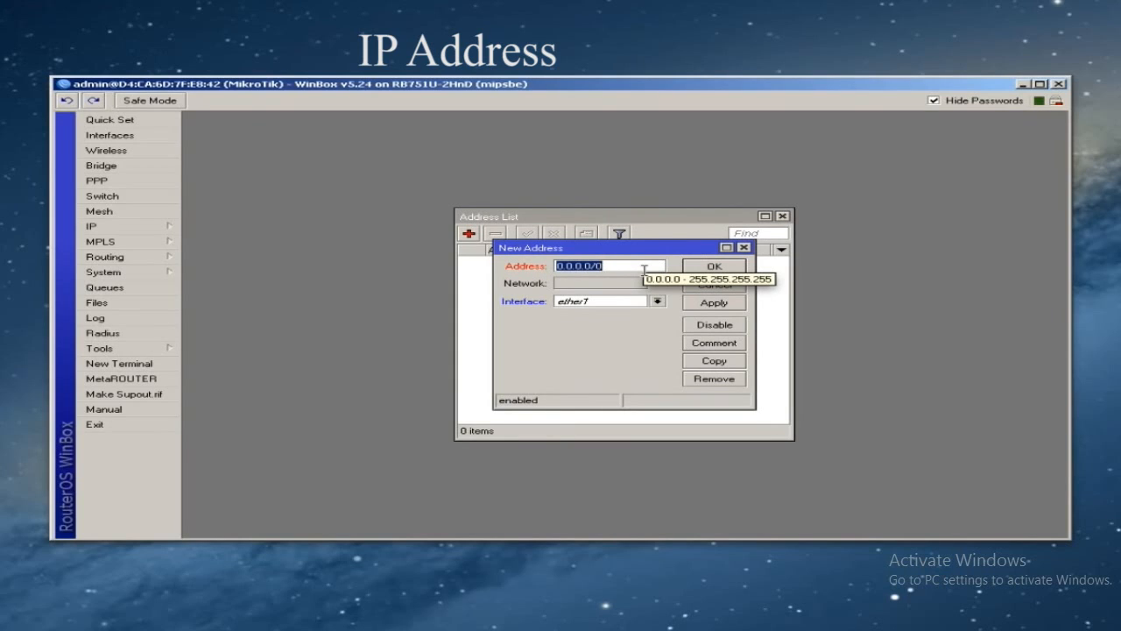
pyautogui.click(631, 263)
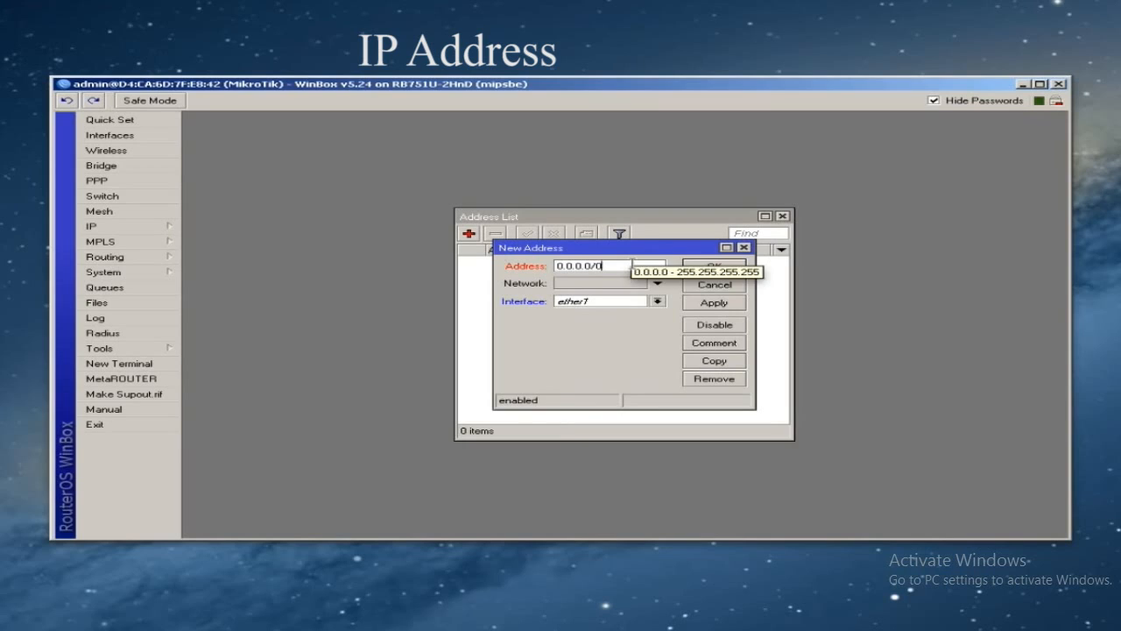
pyautogui.doubleClick(626, 266)
pyautogui.write('216.81.35.2/24')
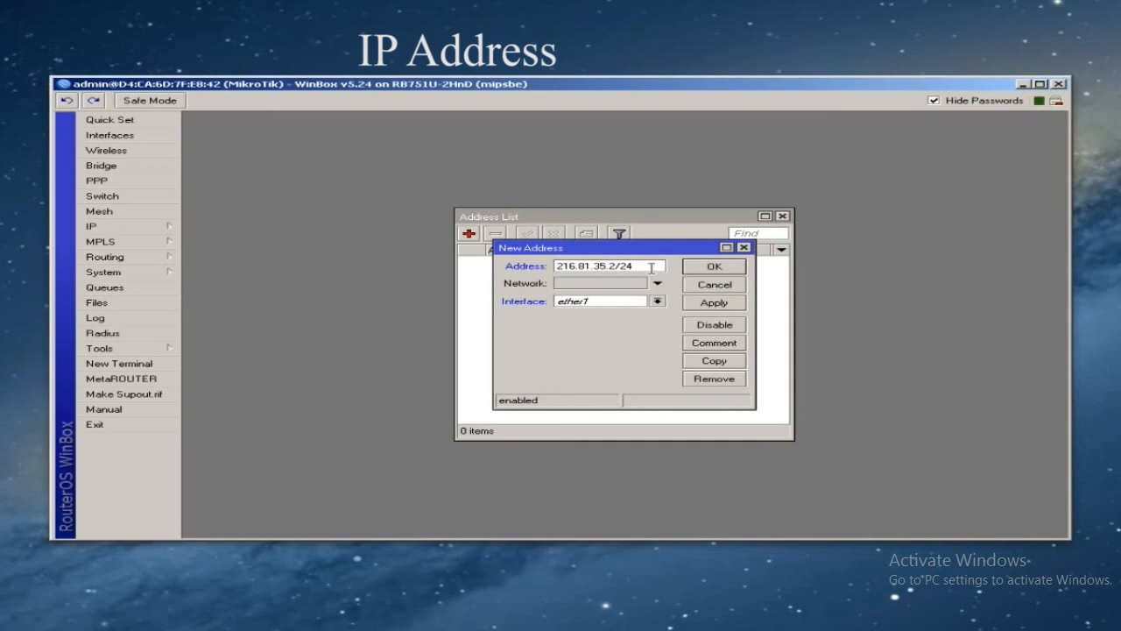
pyautogui.moveTo(651, 267)
pyautogui.click(657, 302)
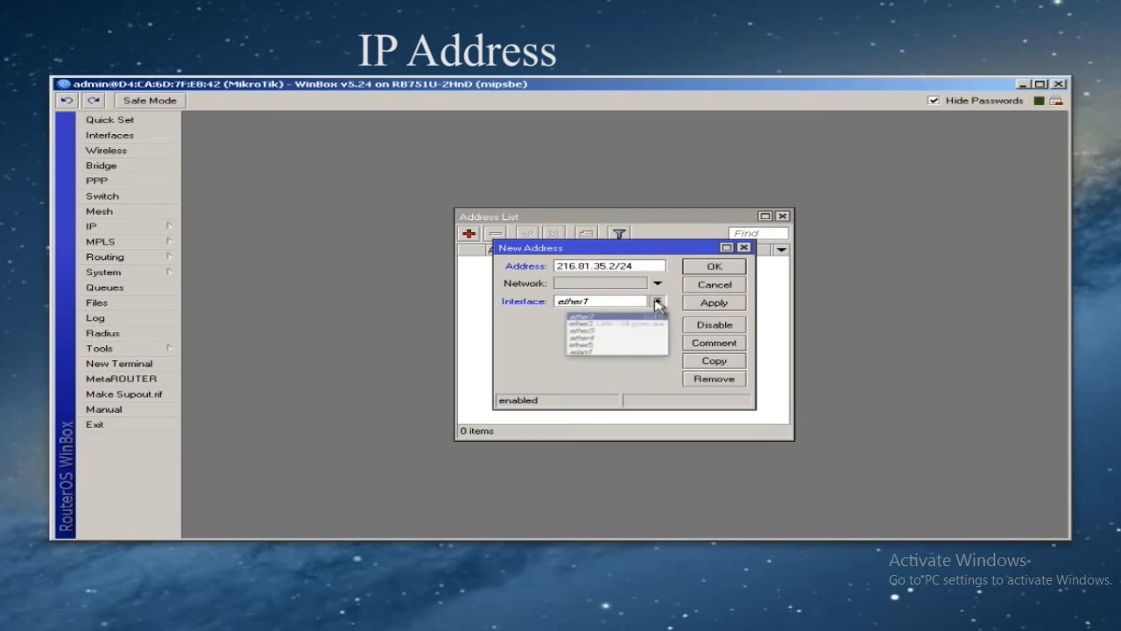
pyautogui.click(579, 312)
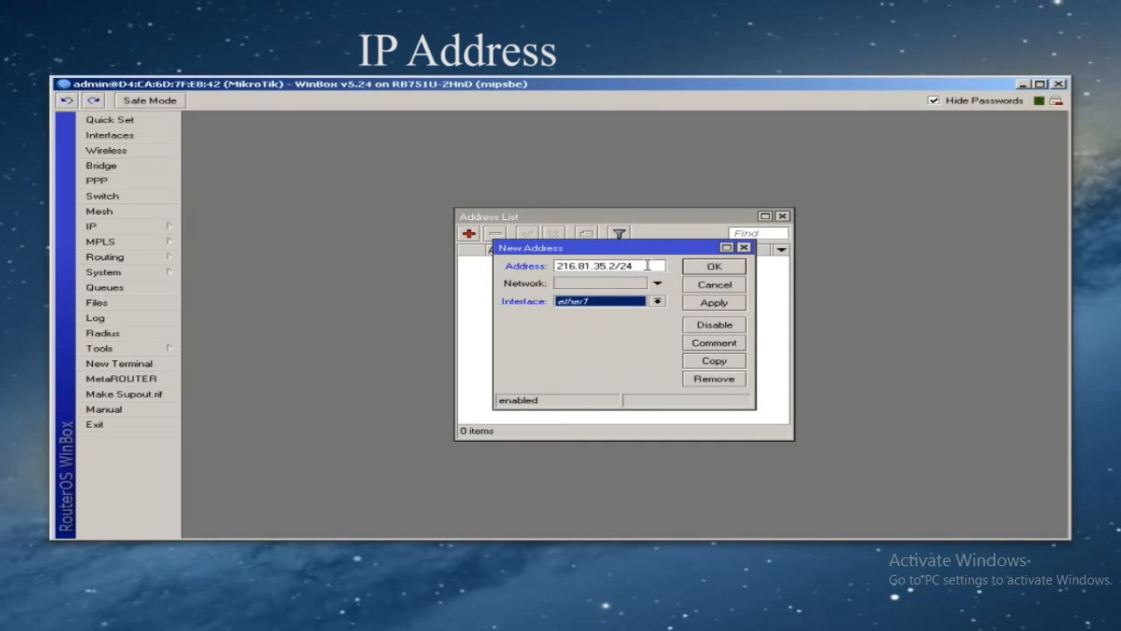
# - Apply and save the address, then widen the Address List and its Address column
pyautogui.moveTo(646, 264)
pyautogui.click(703, 304)
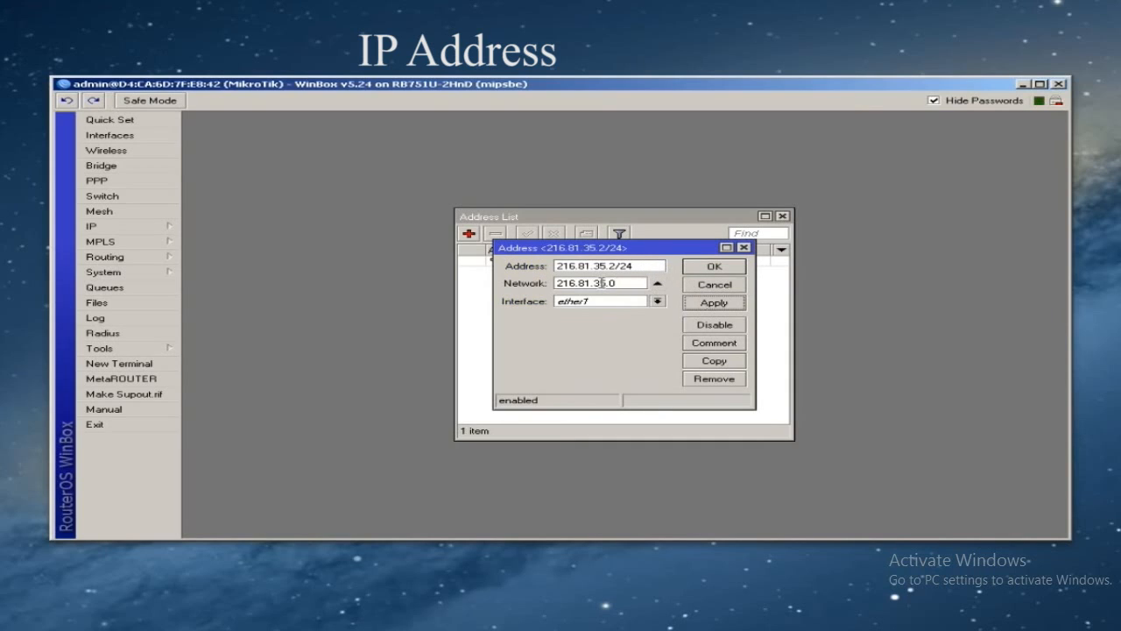
pyautogui.click(711, 267)
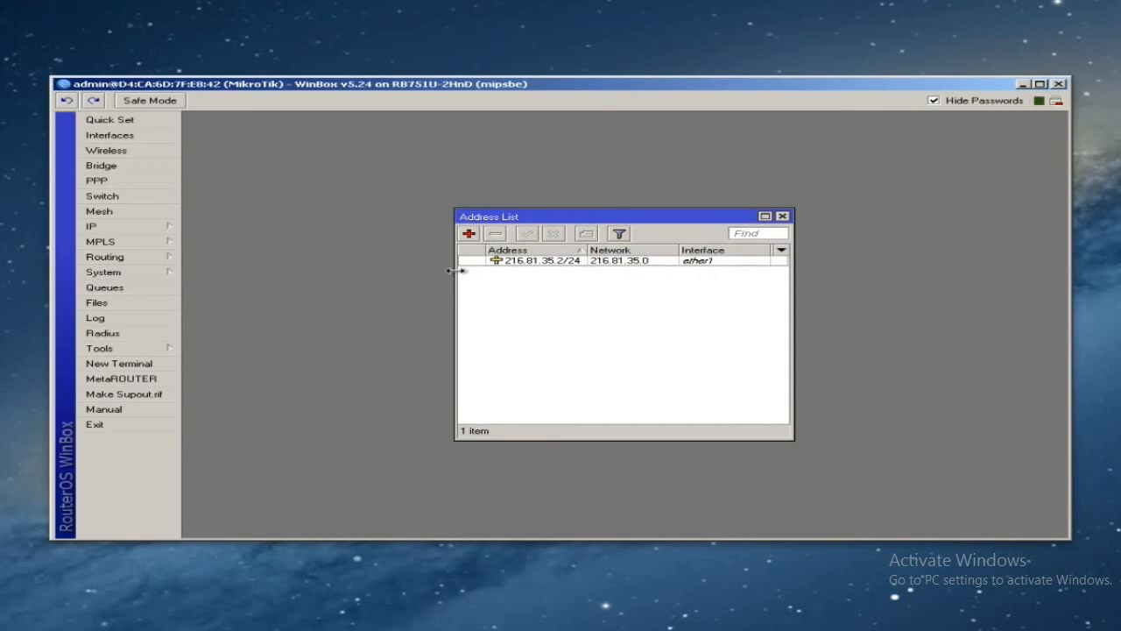
pyautogui.moveTo(456, 272); pyautogui.dragTo(317, 278)
pyautogui.moveTo(448, 250); pyautogui.dragTo(488, 250)
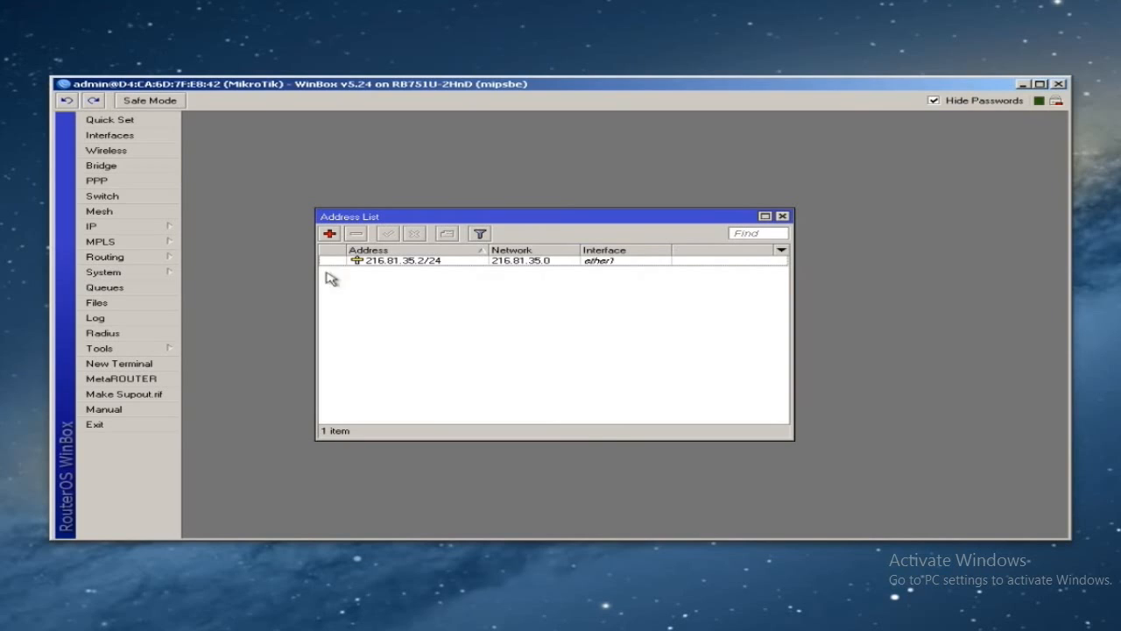
pyautogui.click(143, 226)
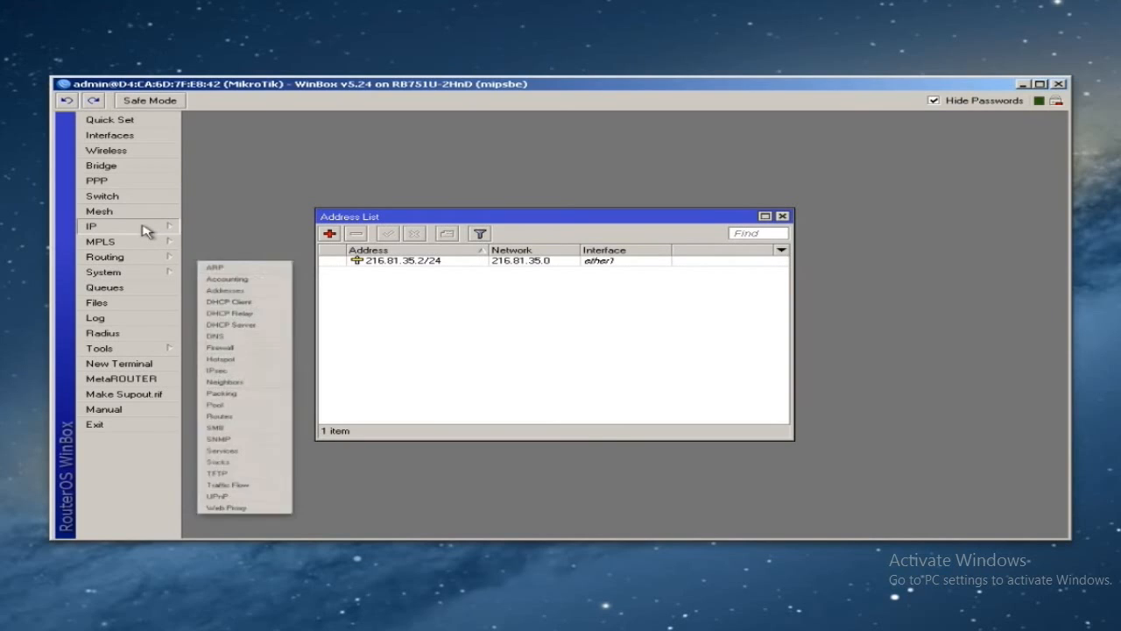
# - Add a default route with destination 0.0.0.0/0 and gateway 216.81.35.1
pyautogui.click(214, 427)
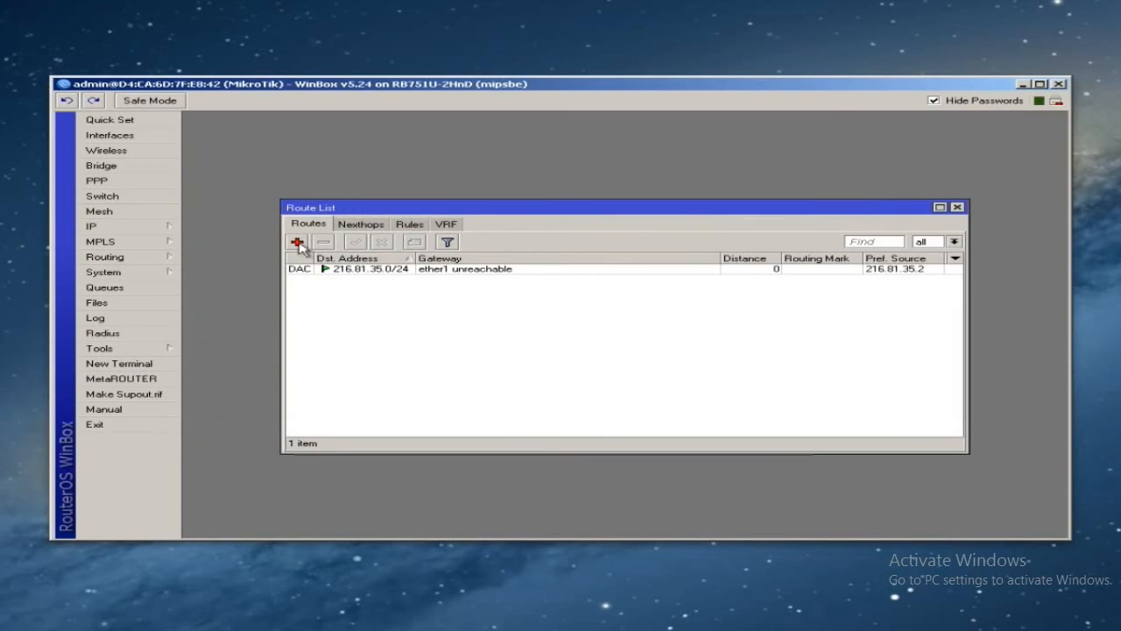
pyautogui.click(360, 272)
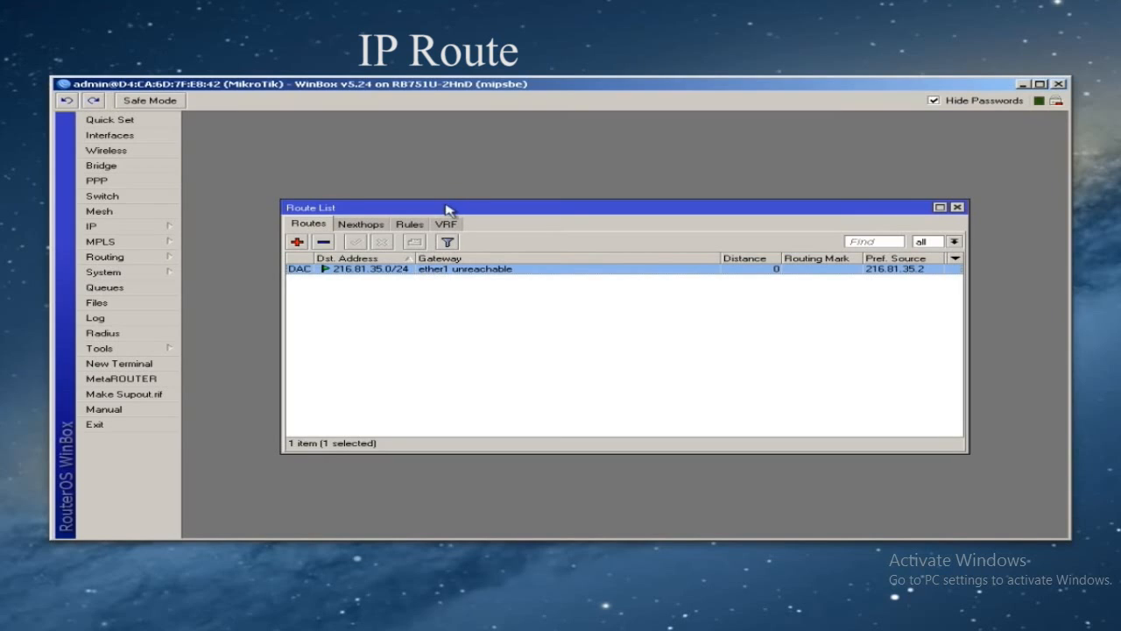
pyautogui.click(297, 242)
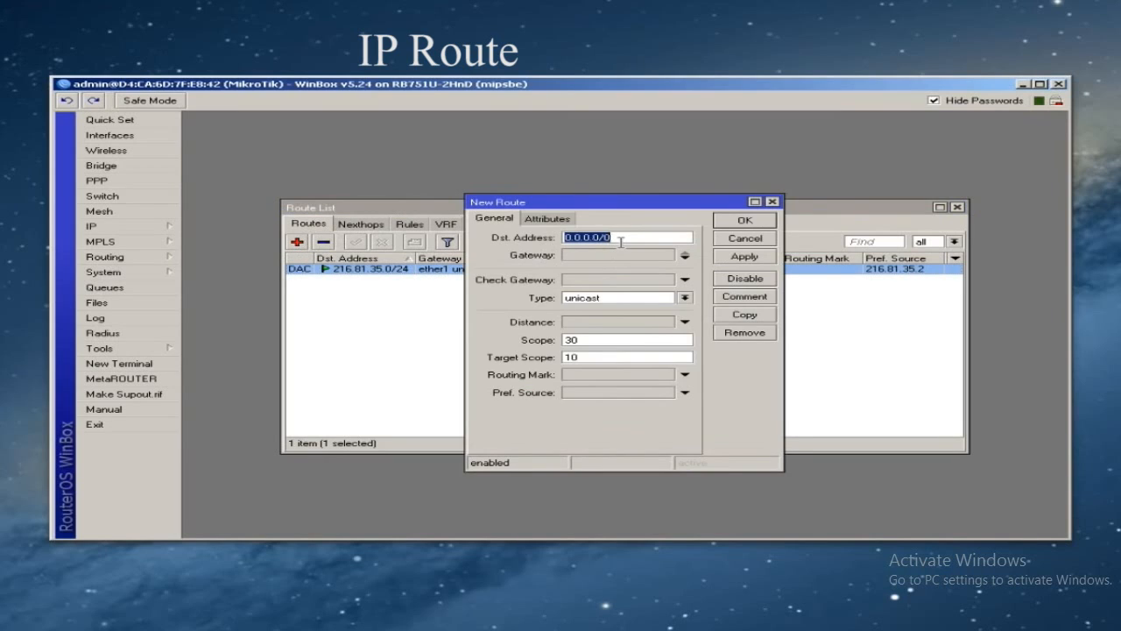
pyautogui.click(620, 240)
pyautogui.click(616, 256)
pyautogui.doubleClick(614, 255)
pyautogui.doubleClick(614, 255)
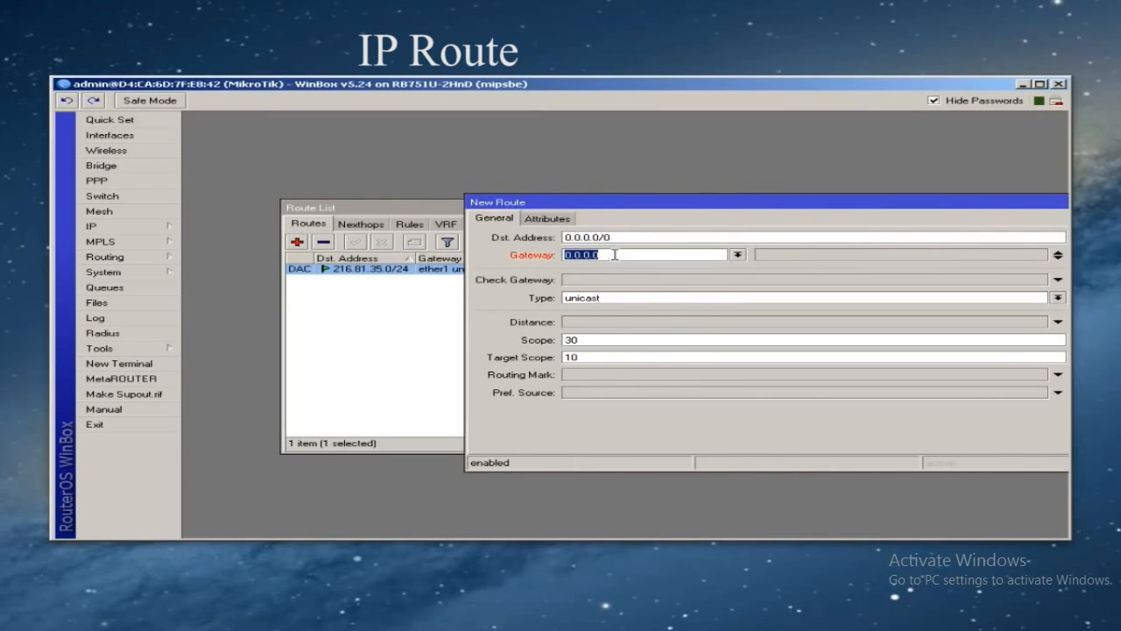
pyautogui.write('216.81.35.1')
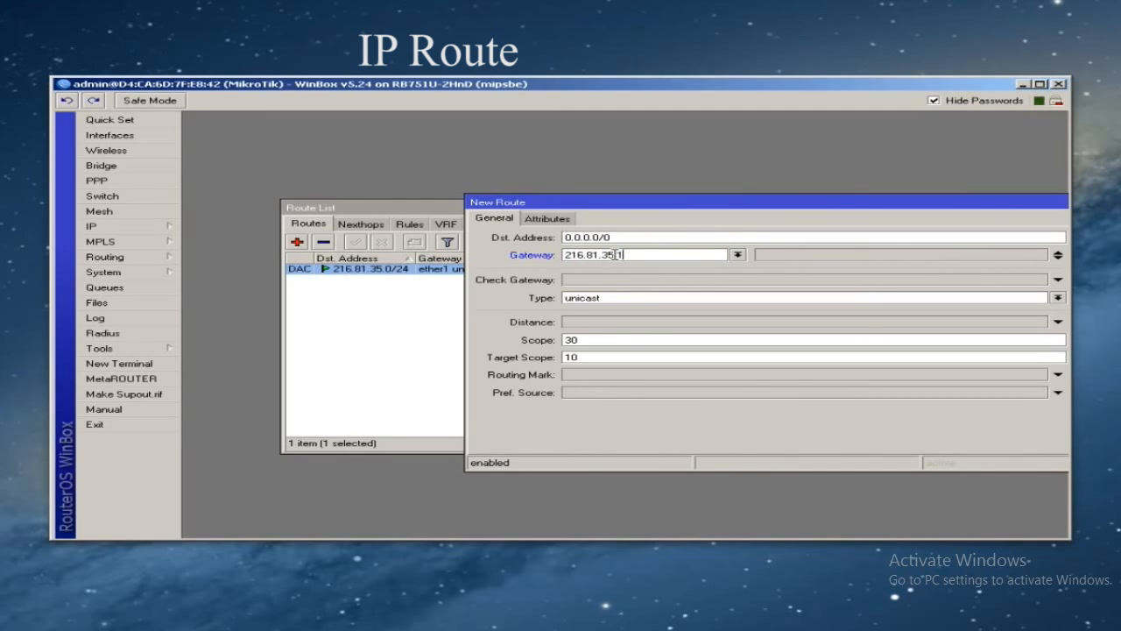
pyautogui.moveTo(618, 201); pyautogui.dragTo(445, 199)
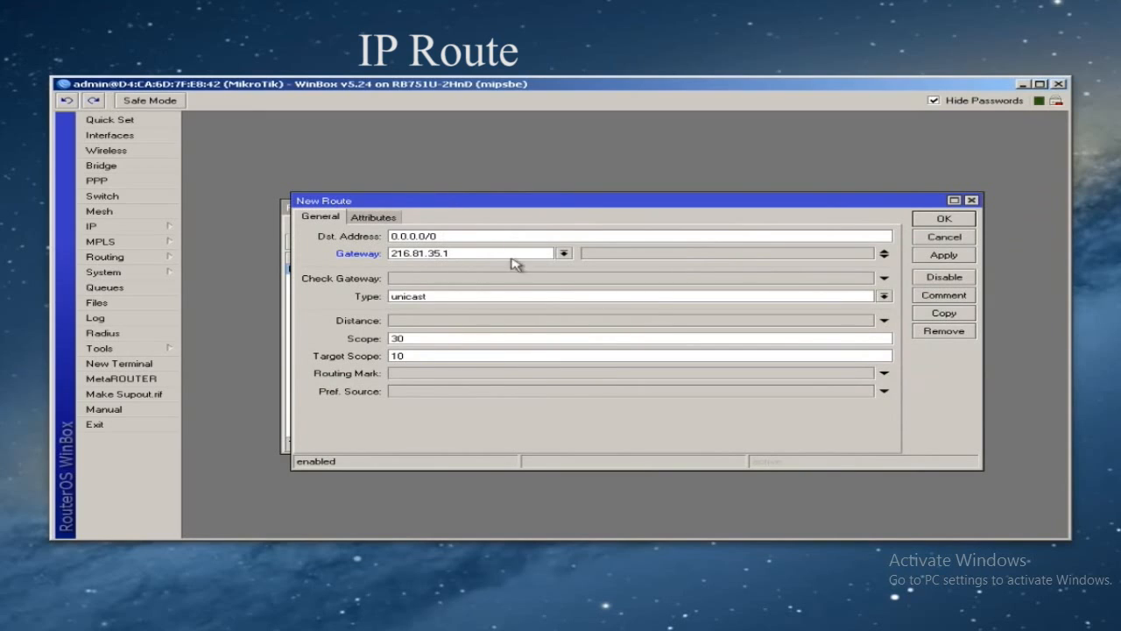
pyautogui.click(941, 221)
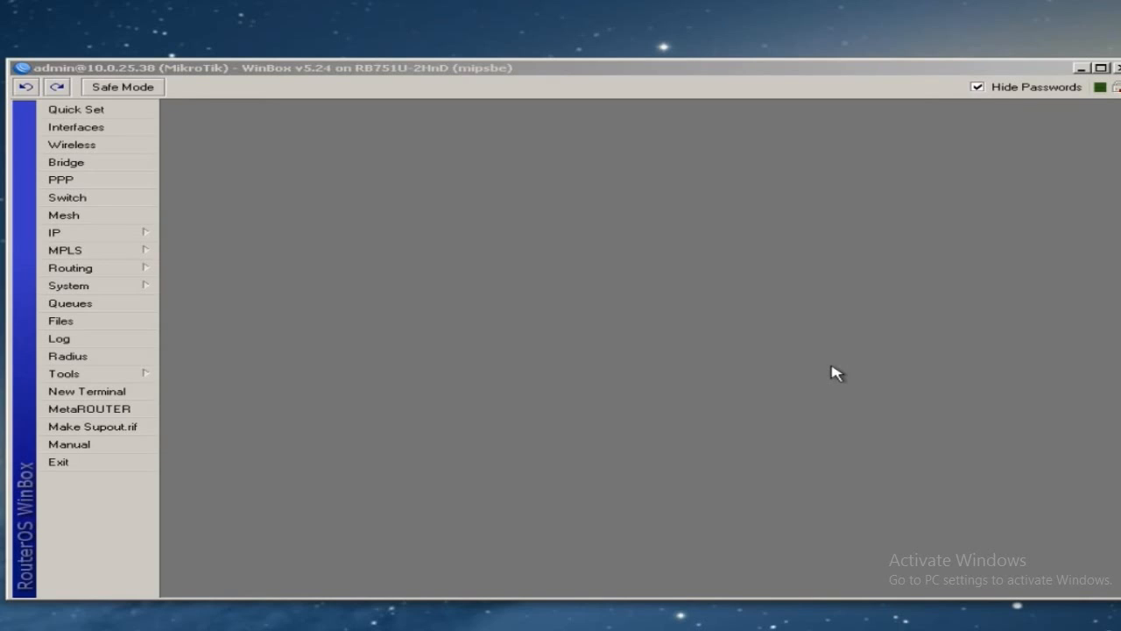
pyautogui.click(525, 348)
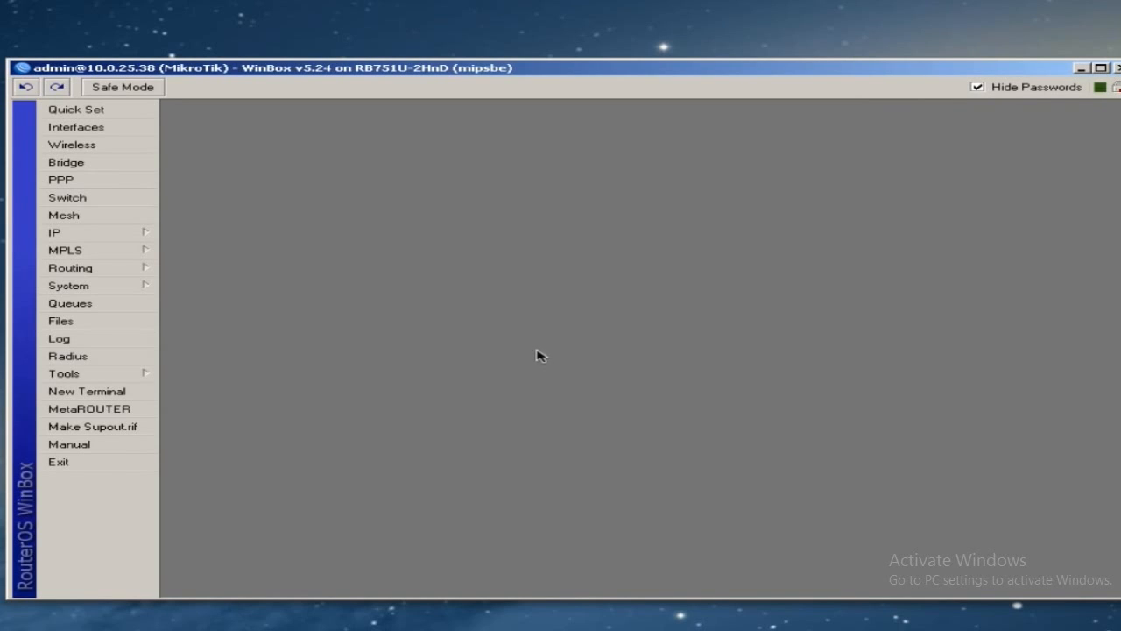
# - Set the DNS server to 8.8.8.8 with Allow Remote Requests ticked, and save
pyautogui.click(130, 233)
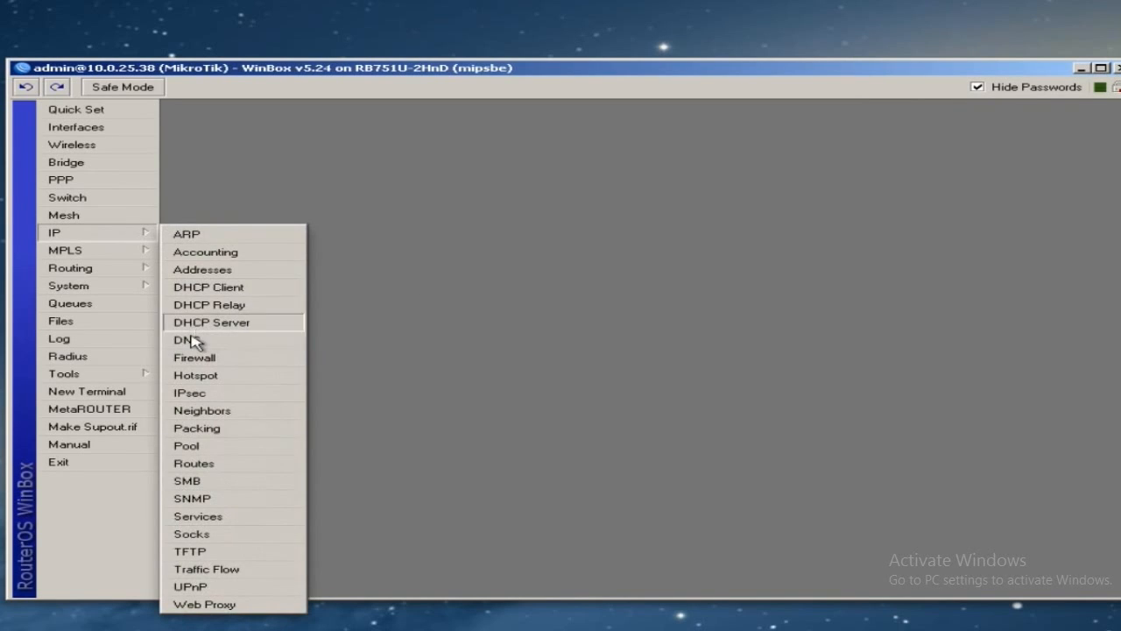
pyautogui.click(246, 342)
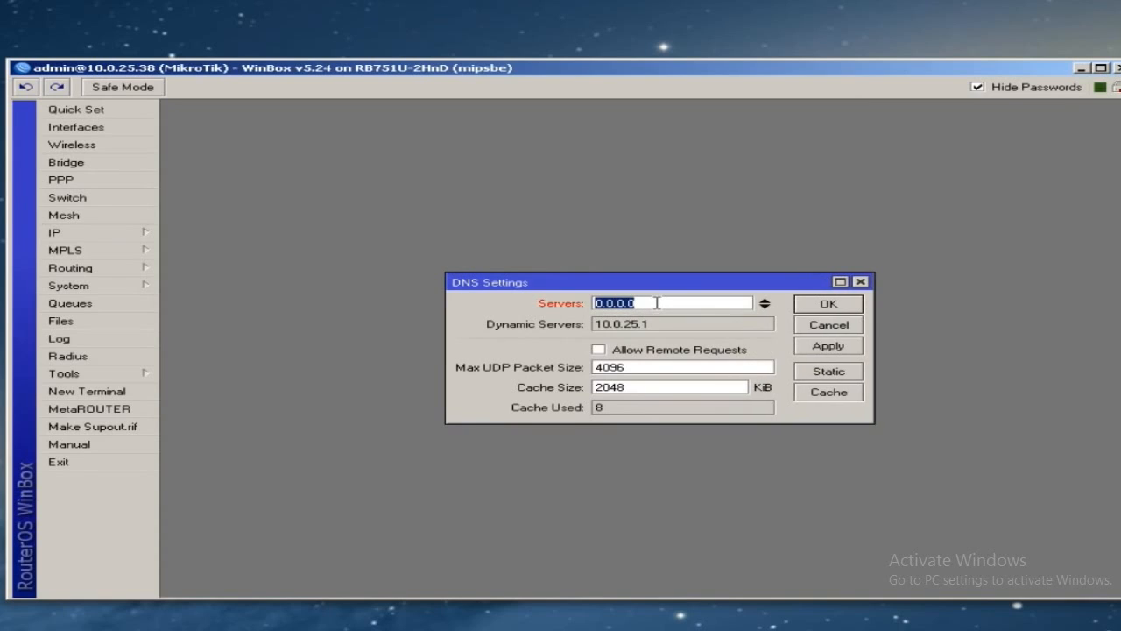
pyautogui.write('8')
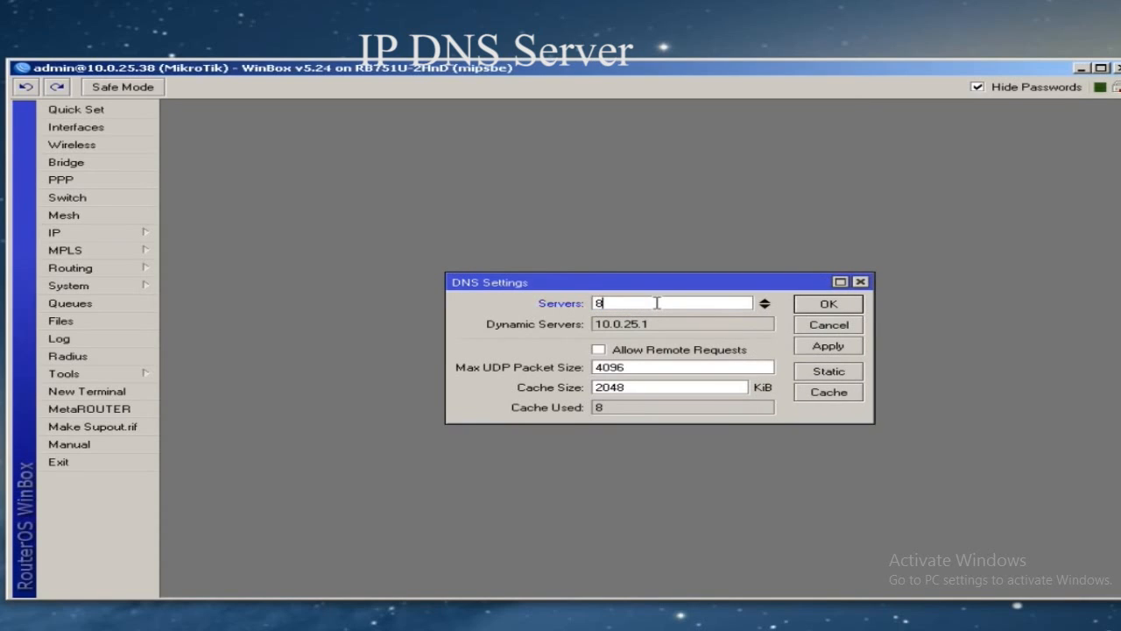
pyautogui.write('.8.8.8')
pyautogui.click(599, 351)
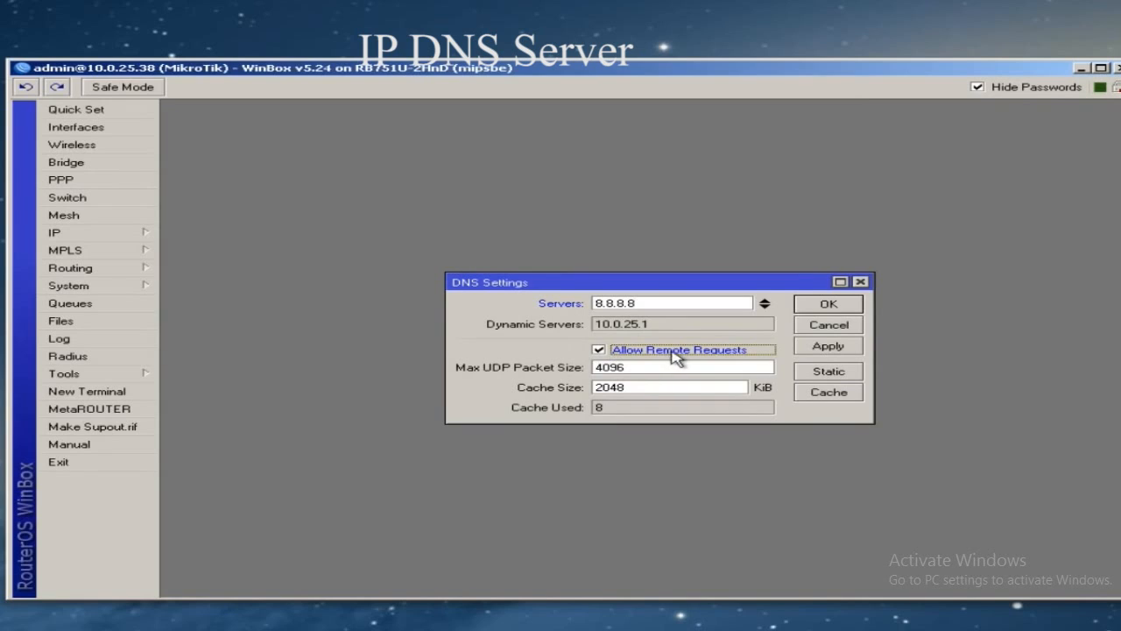
pyautogui.click(830, 349)
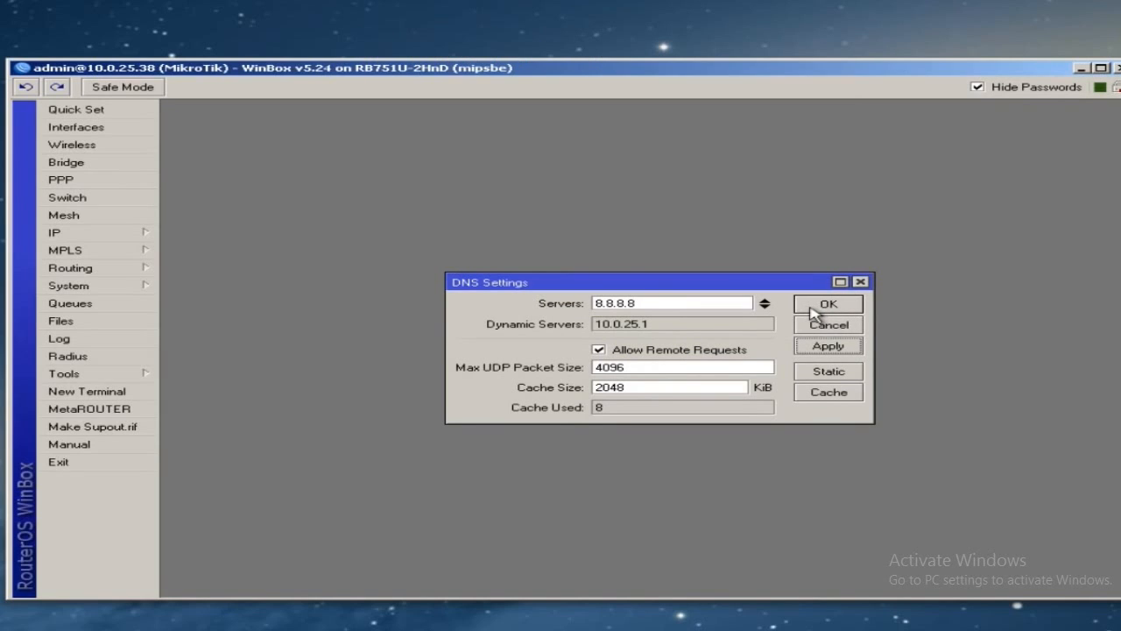
pyautogui.click(813, 311)
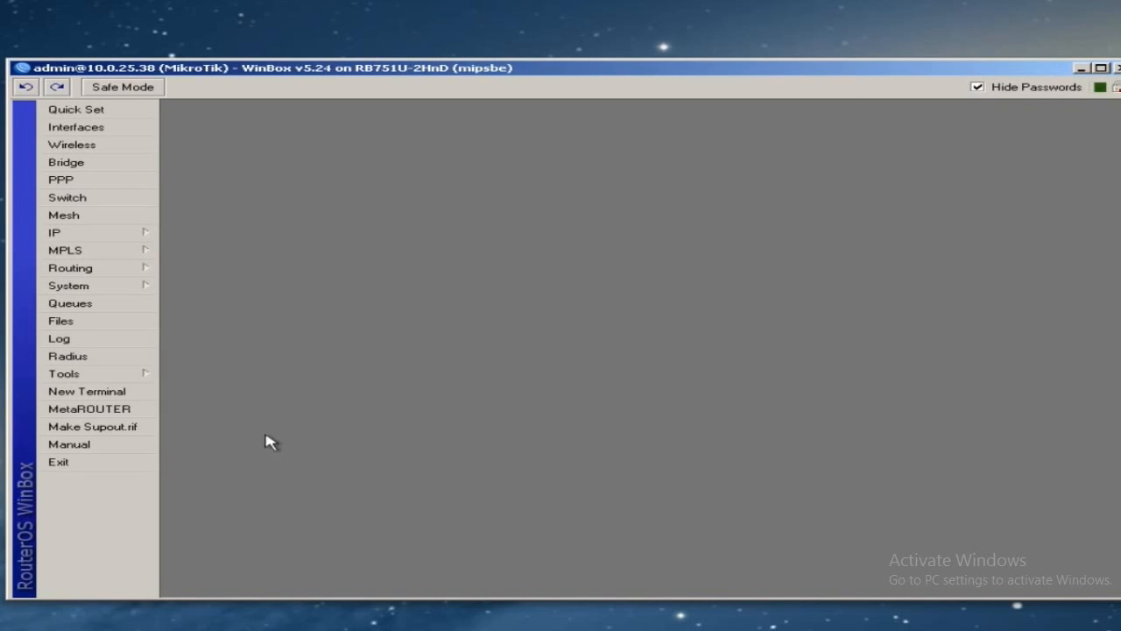
pyautogui.click(118, 397)
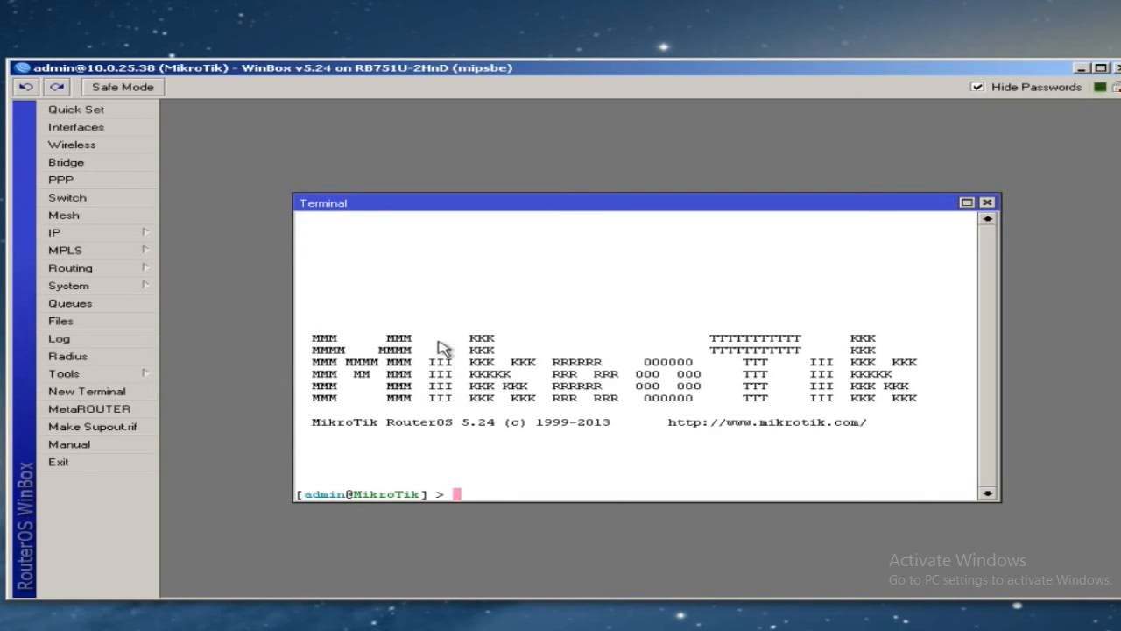
pyautogui.write('ping 8.8.8.8')
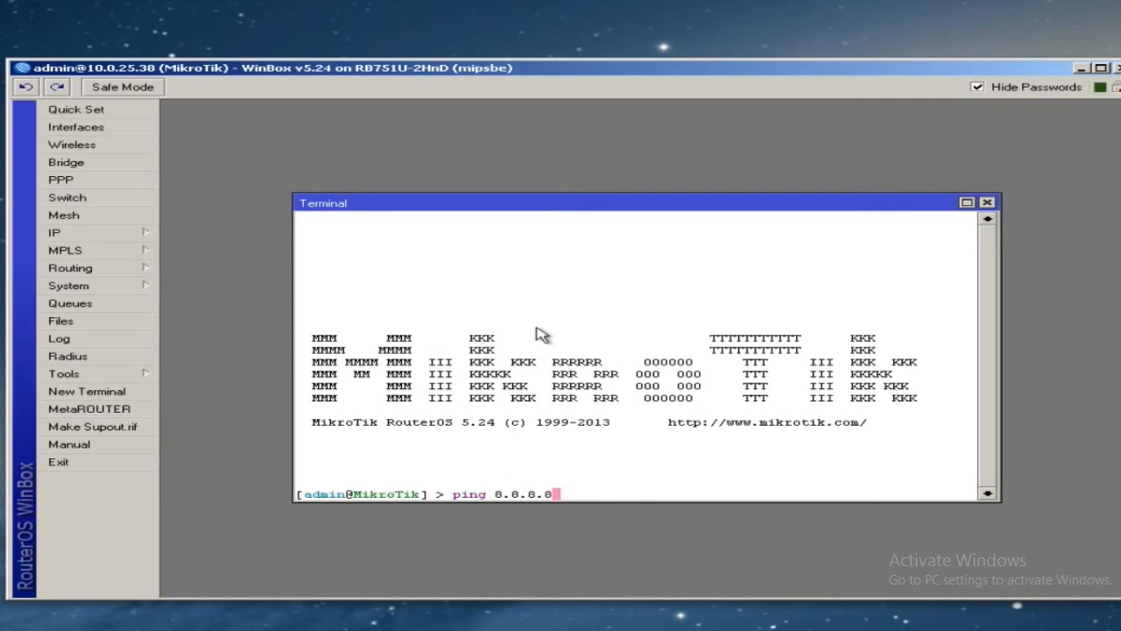
pyautogui.press('Return')
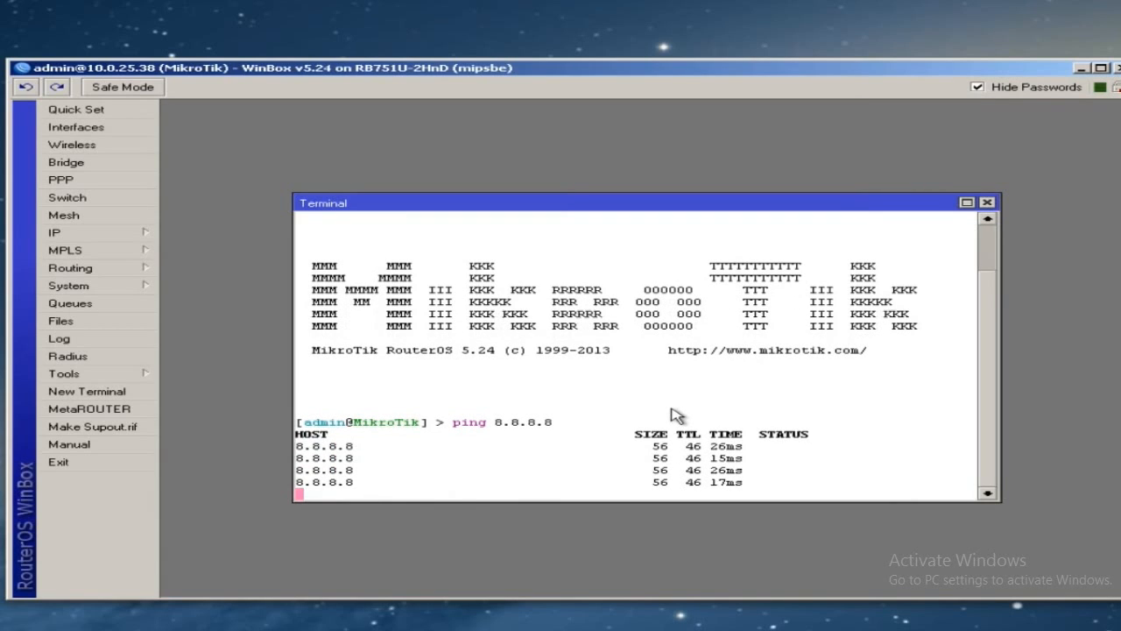
pyautogui.hotkey('ctrl', 'c')
pyautogui.write('ping ')
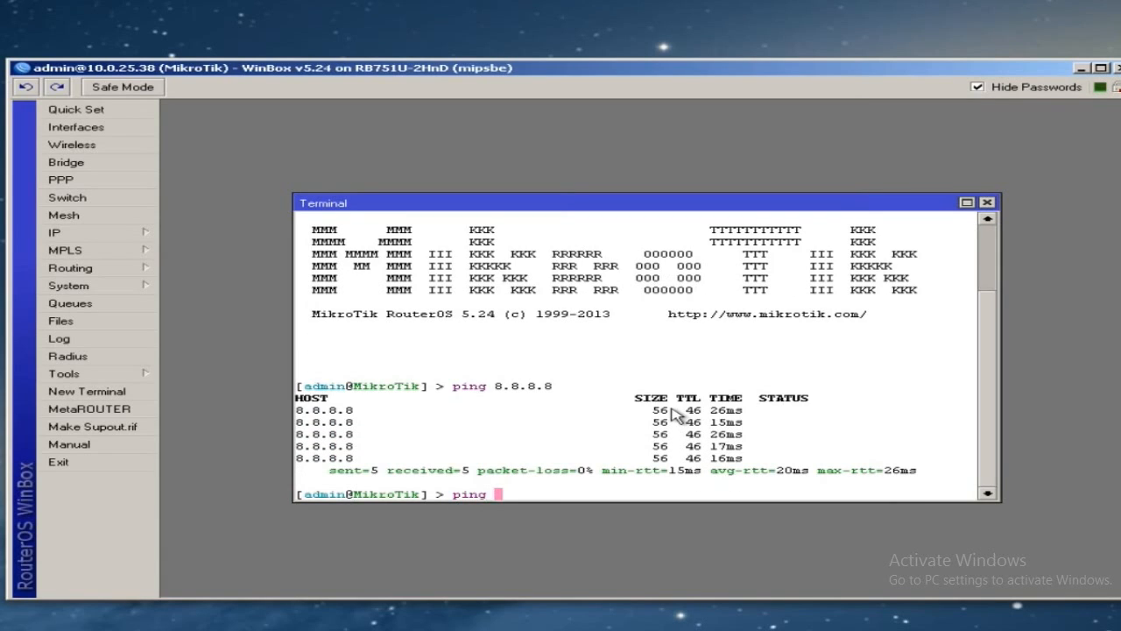
pyautogui.write('www.google.com')
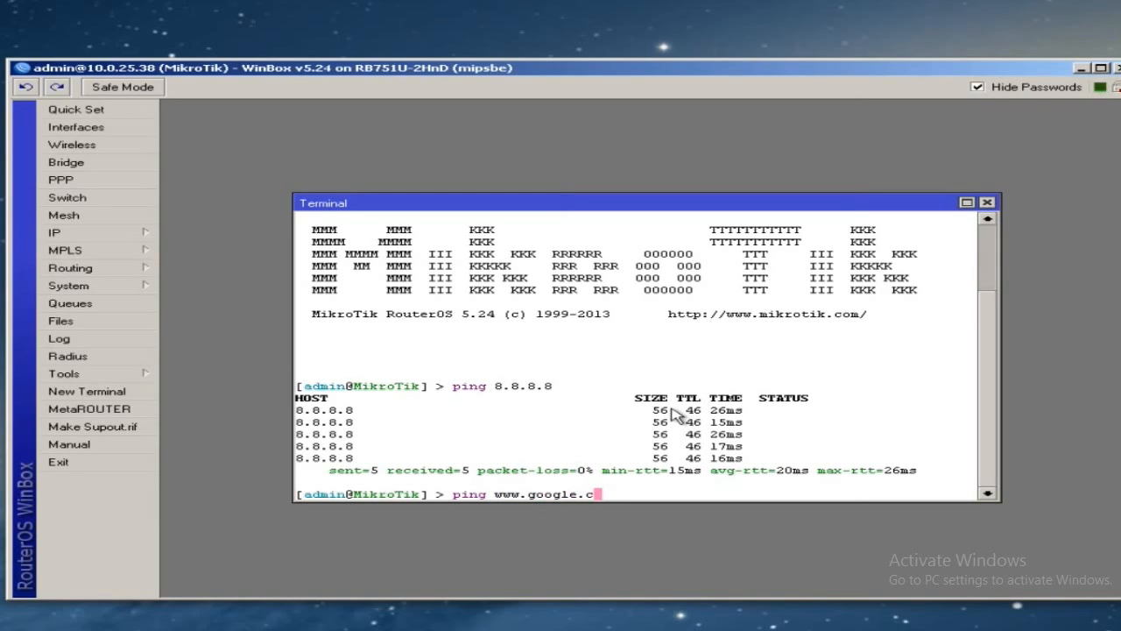
pyautogui.press('Return')
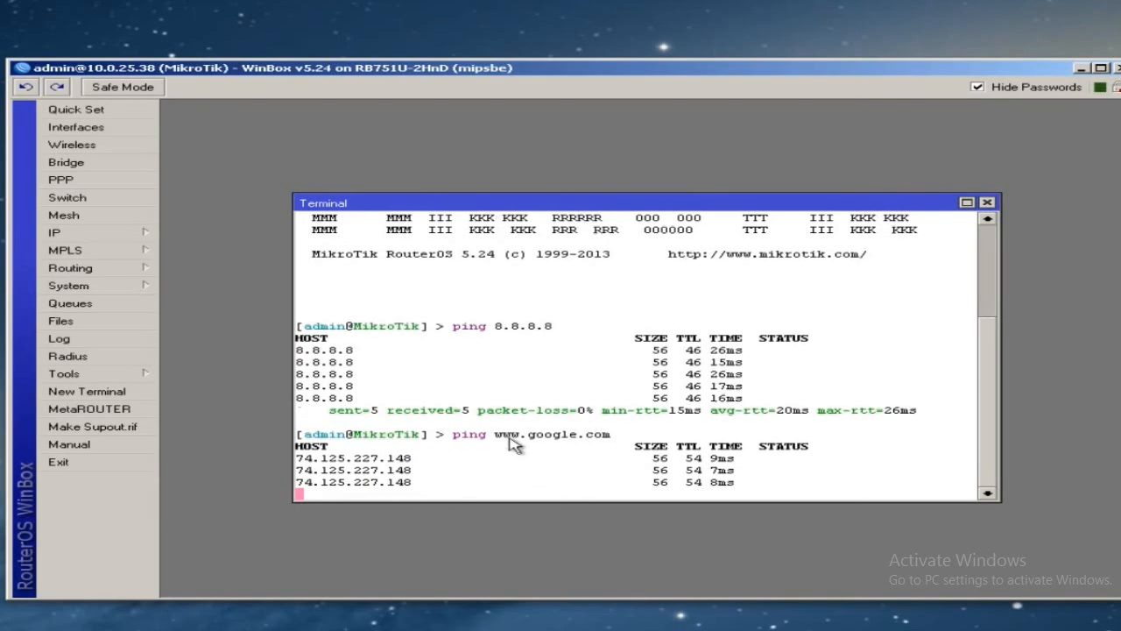
pyautogui.hotkey('ctrl', 'c')
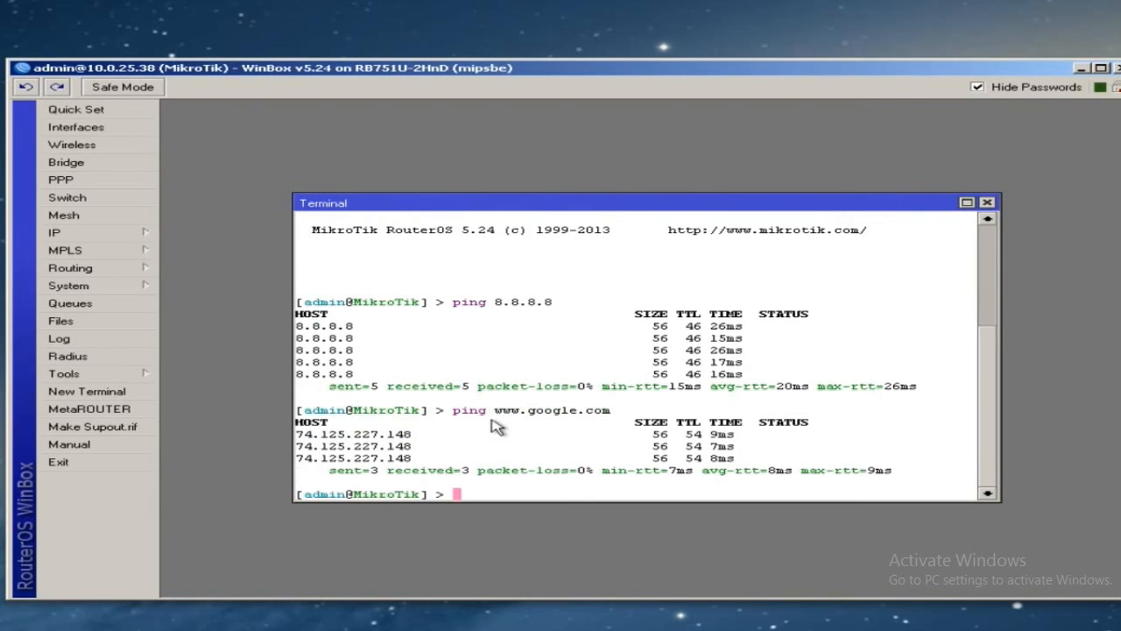
pyautogui.click(987, 203)
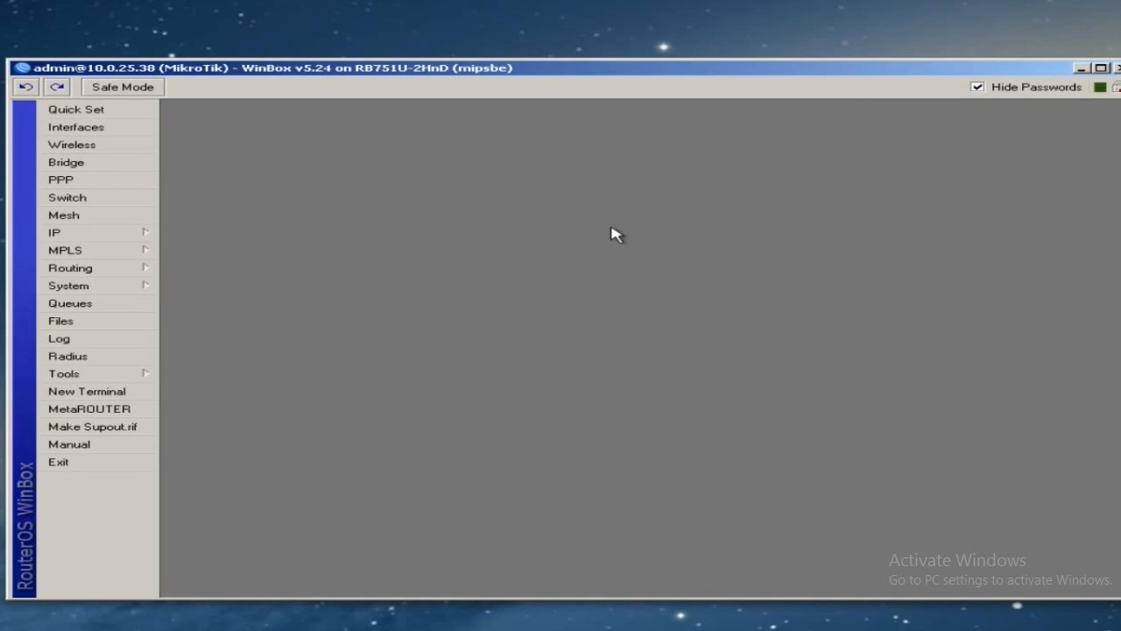
# - Enable the SNTP client in unicast mode
pyautogui.click(110, 288)
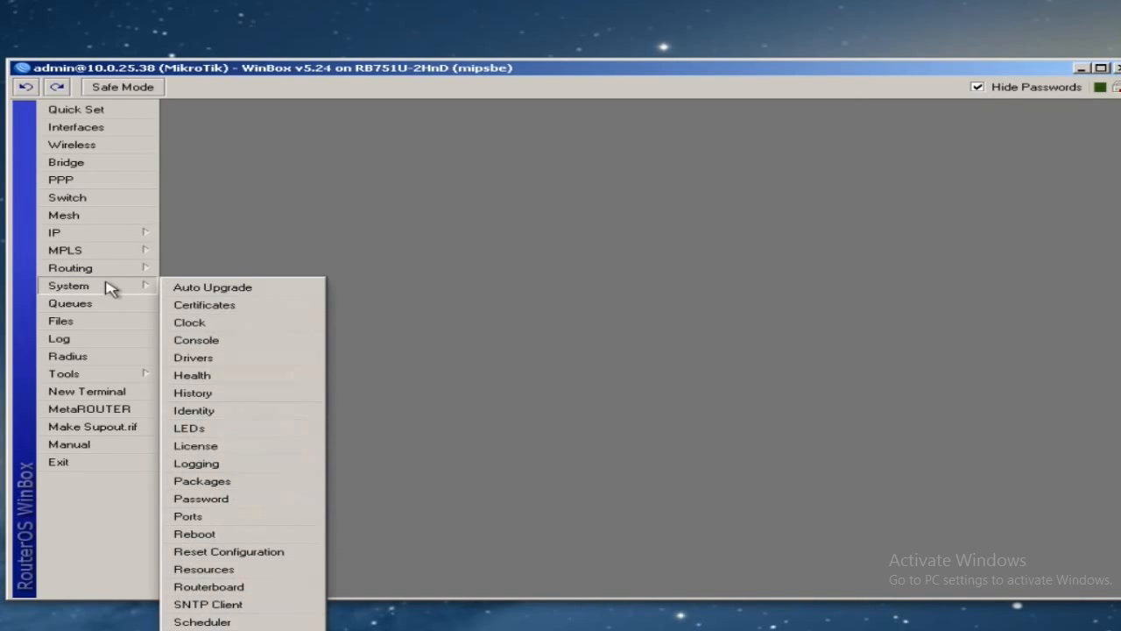
pyautogui.click(205, 605)
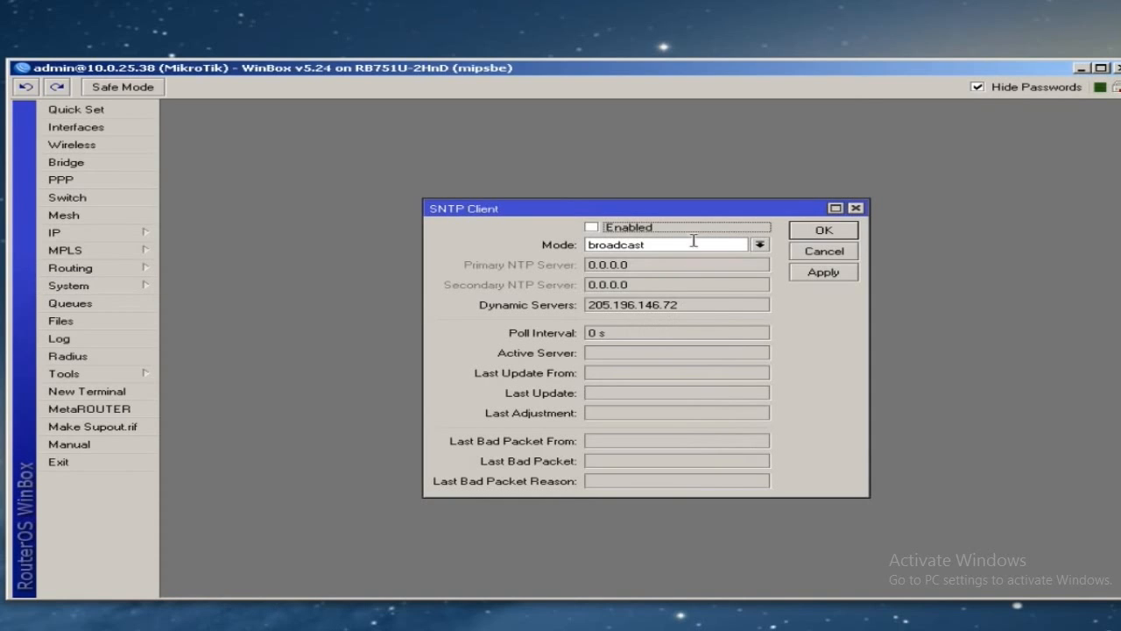
pyautogui.click(592, 227)
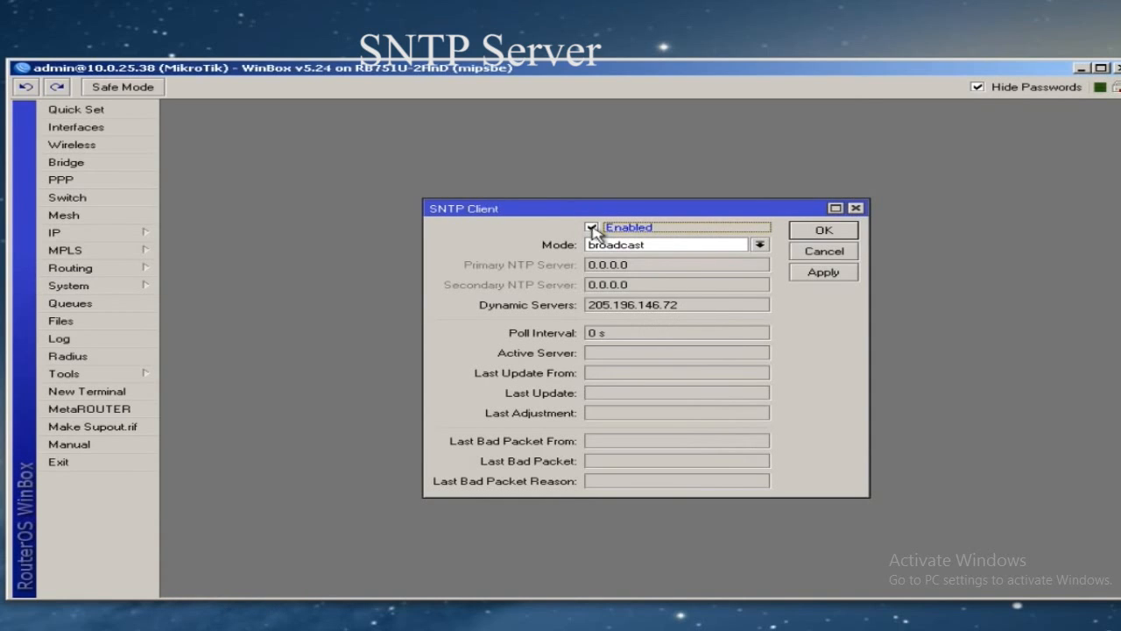
pyautogui.click(736, 245)
pyautogui.click(707, 266)
# - Set primary NTP server us.pool.ntp.org and secondary pool.ntp.org, then apply and save
pyautogui.click(691, 264)
pyautogui.doubleClick(689, 264)
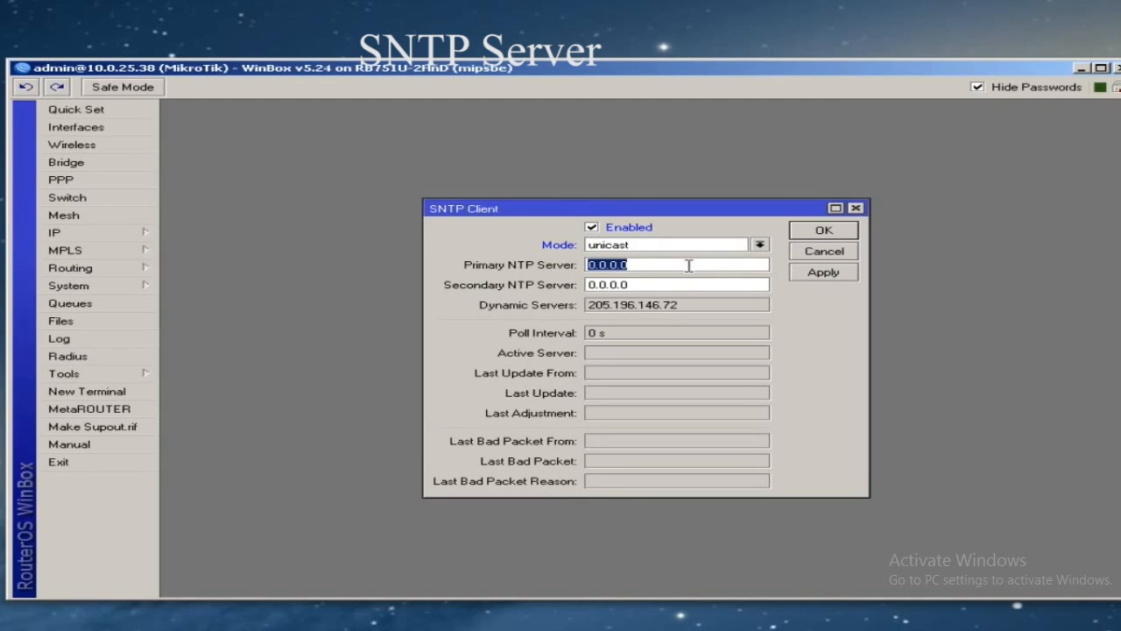
pyautogui.write('u')
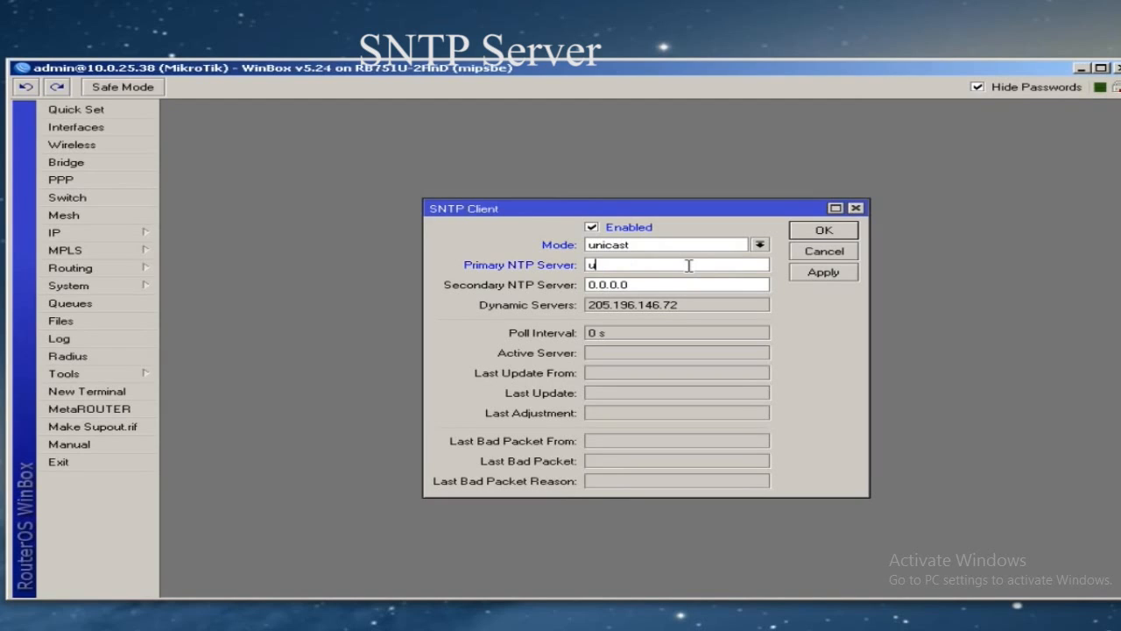
pyautogui.write('s.pool.ntp.org')
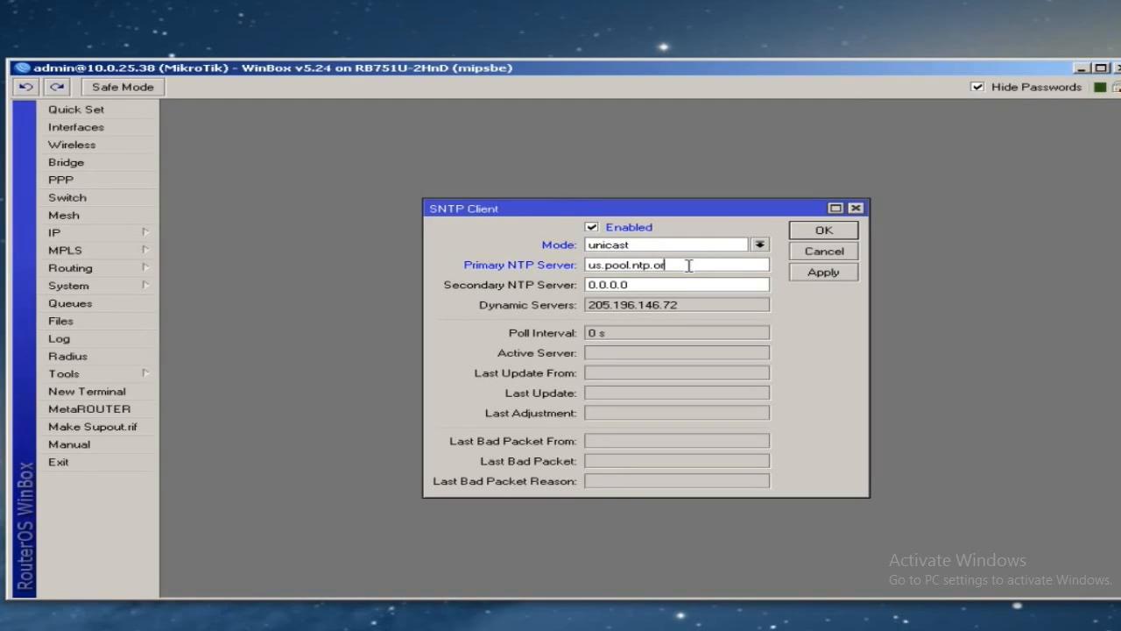
pyautogui.hotkey('ctrl', 'Left')
pyautogui.hotkey('ctrl', 'Left')
pyautogui.hotkey('ctrl', 'Left')
pyautogui.hotkey('shift', 'End')
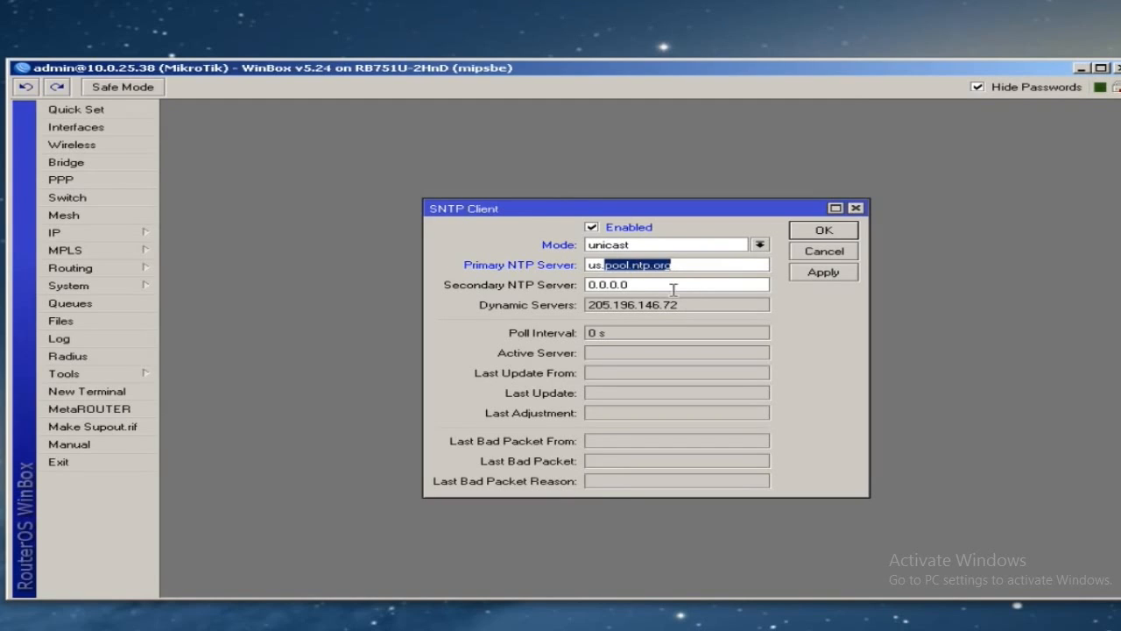
pyautogui.doubleClick(668, 286)
pyautogui.hotkey('ctrl', 'v')
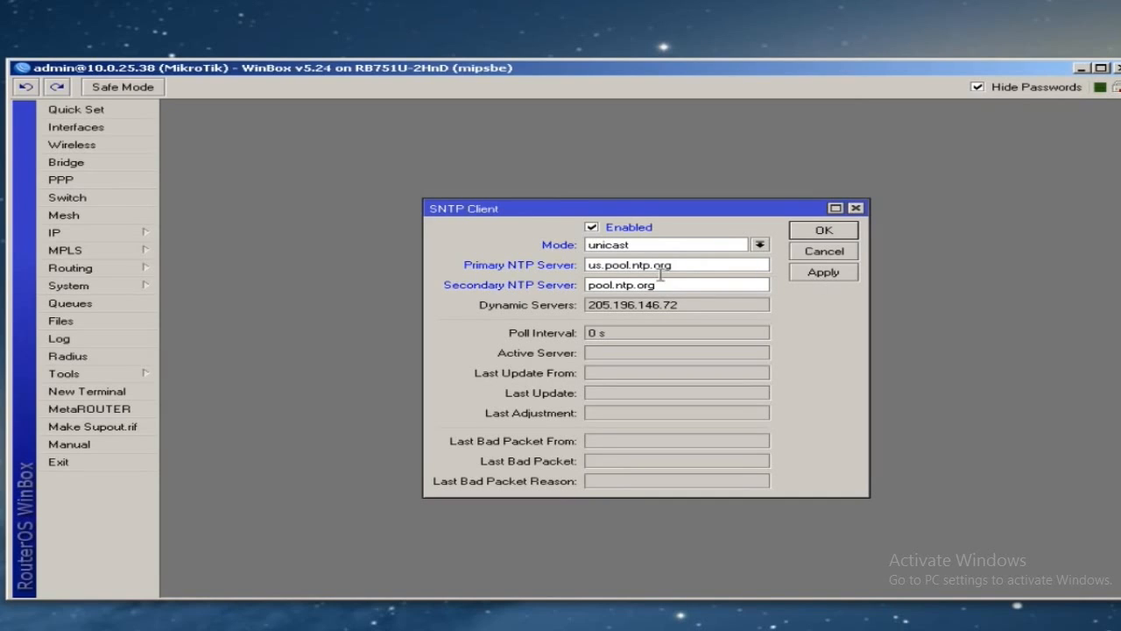
pyautogui.click(685, 265)
pyautogui.click(681, 284)
pyautogui.click(700, 264)
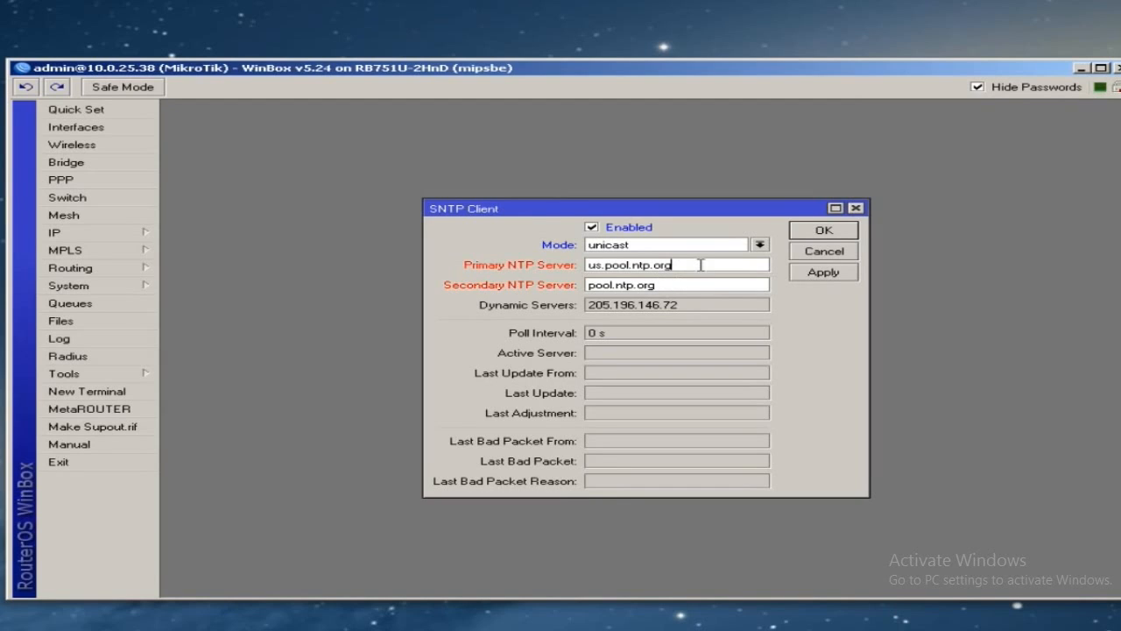
pyautogui.click(814, 274)
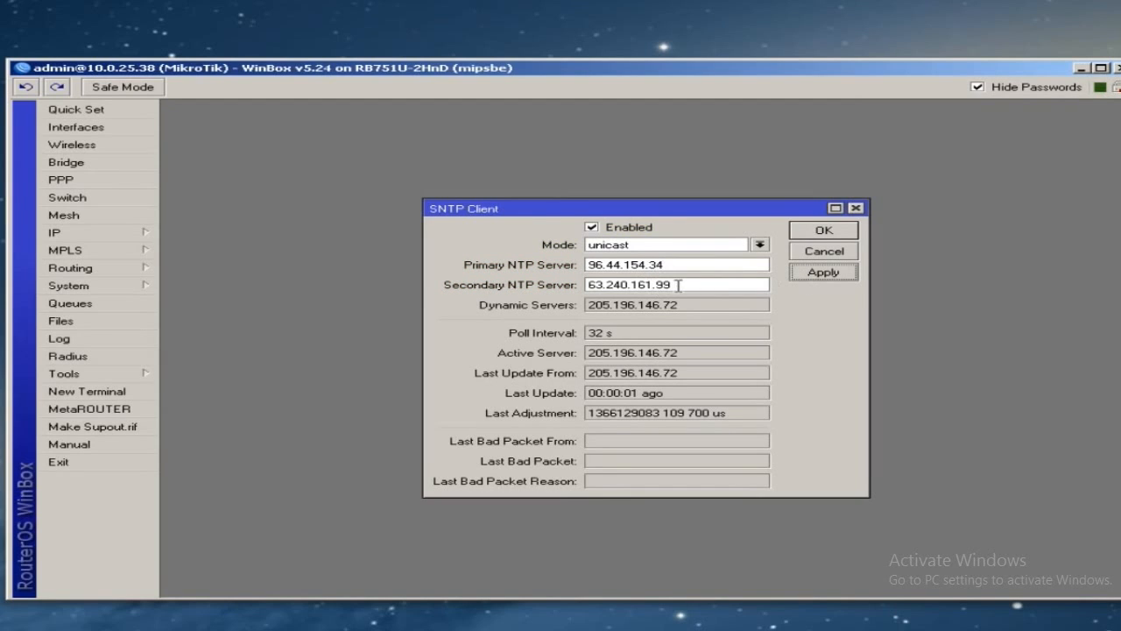
pyautogui.click(819, 232)
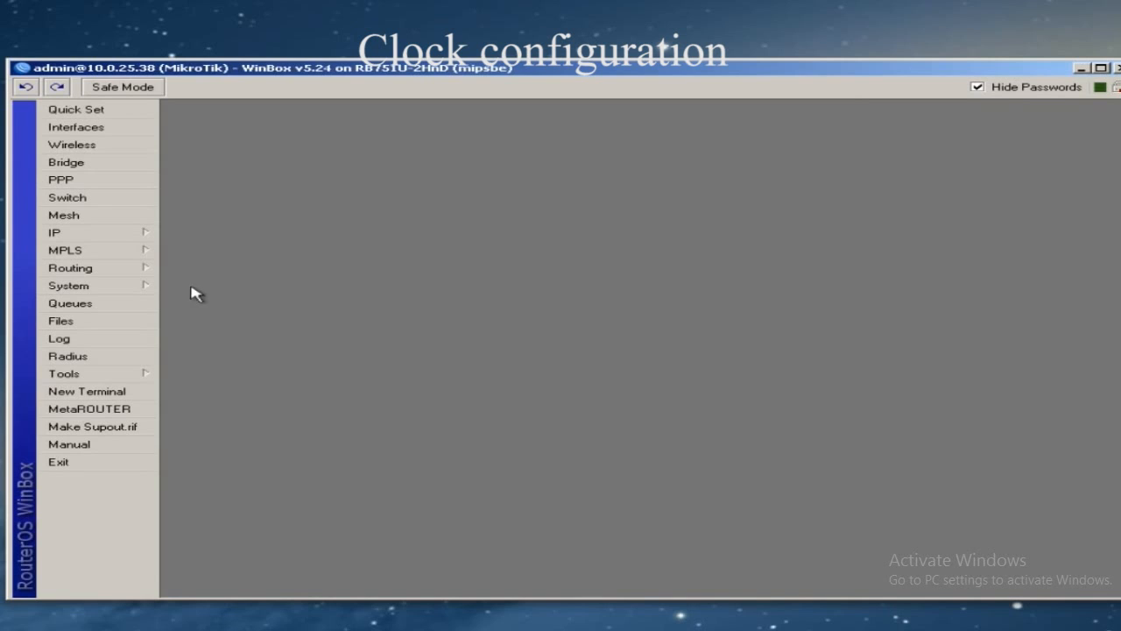
# - Set the router clock's time zone to America/Chicago, apply and save
pyautogui.click(115, 291)
pyautogui.click(208, 326)
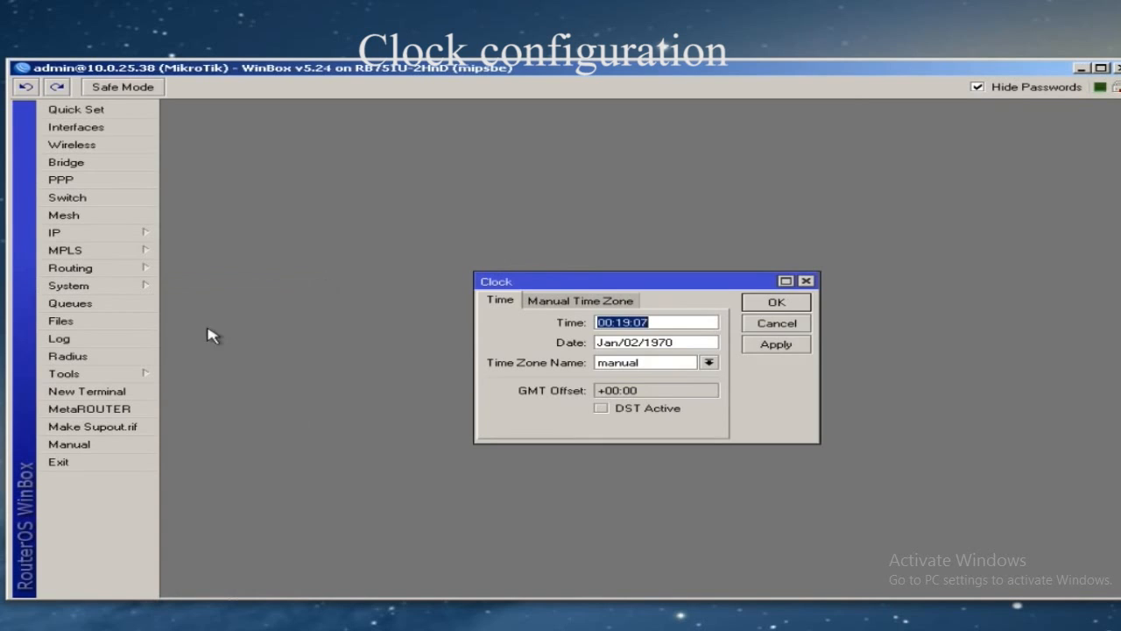
pyautogui.click(704, 362)
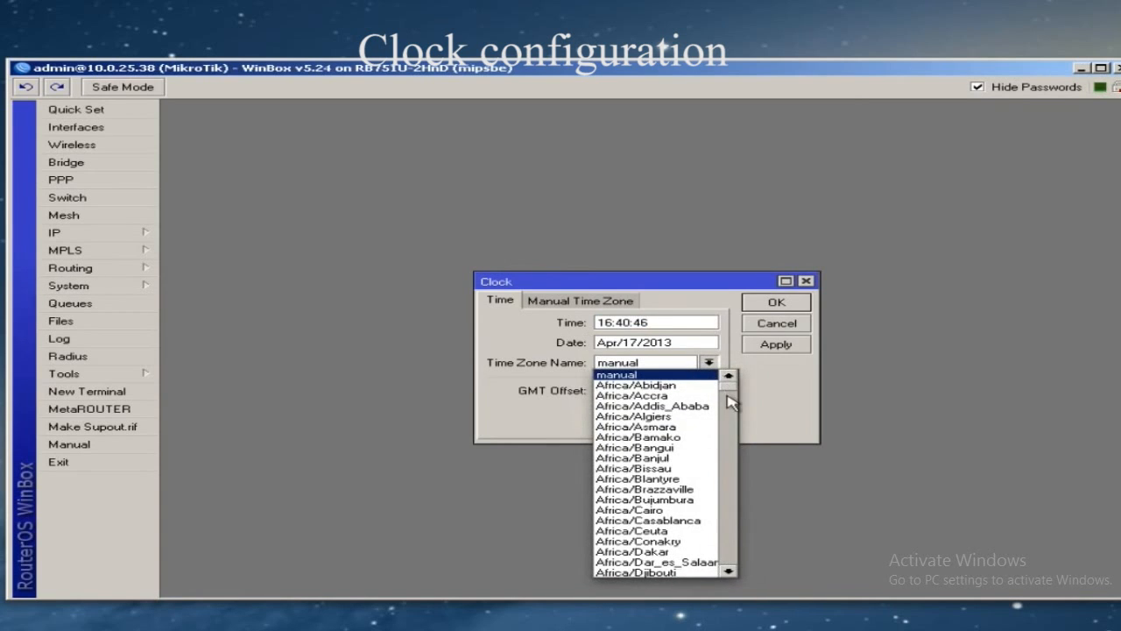
pyautogui.moveTo(731, 394); pyautogui.dragTo(732, 425)
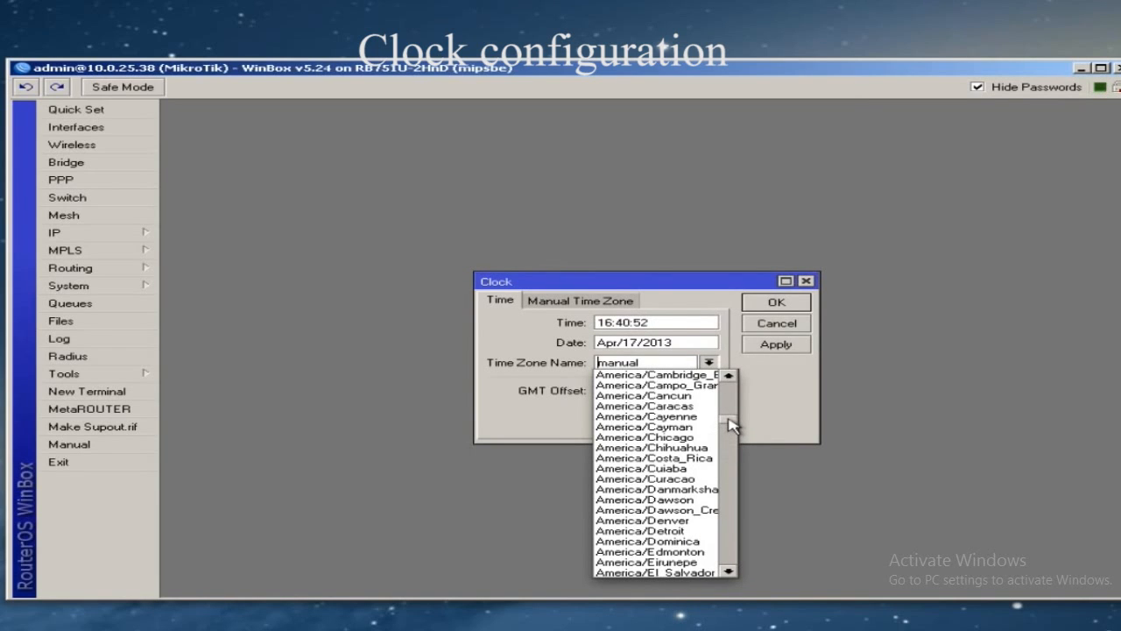
pyautogui.click(692, 437)
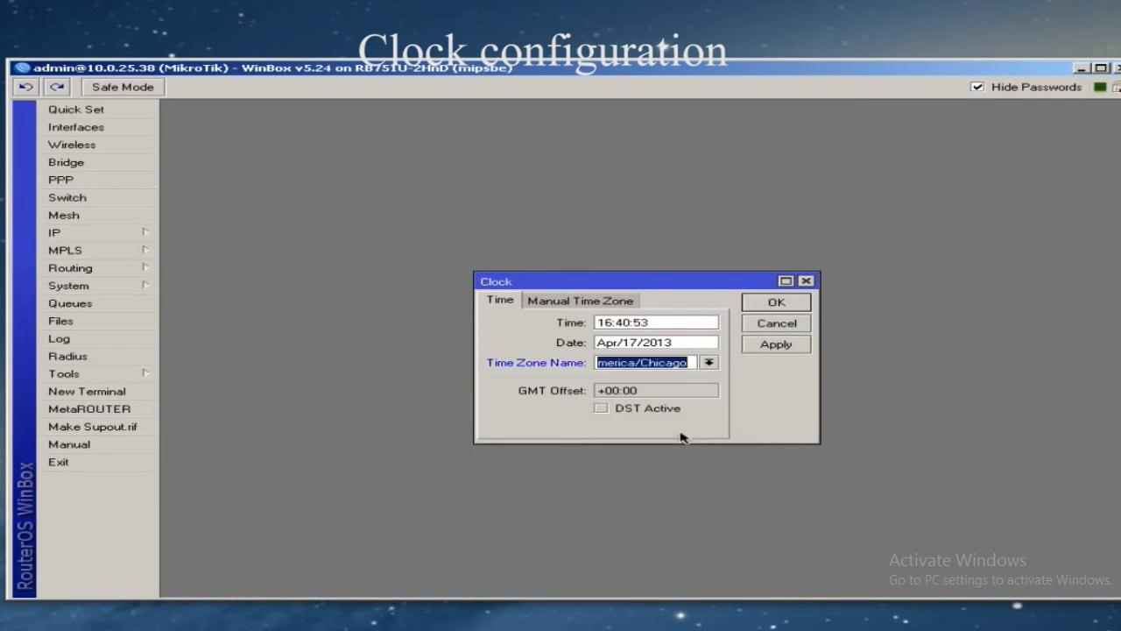
pyautogui.click(777, 345)
pyautogui.click(667, 323)
pyautogui.click(692, 342)
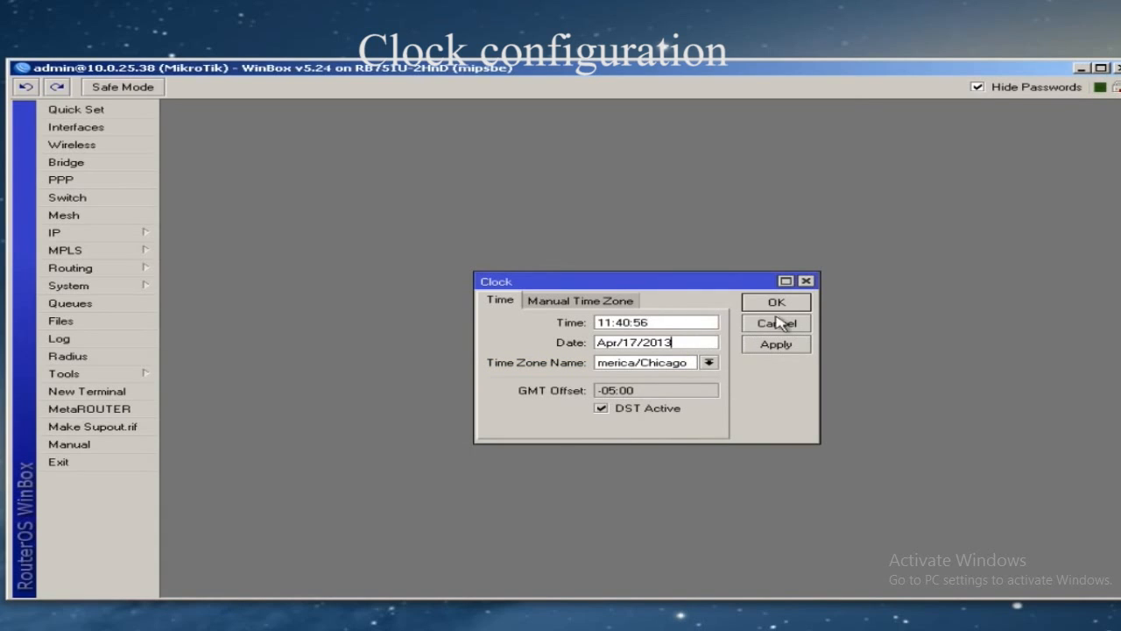
pyautogui.click(775, 303)
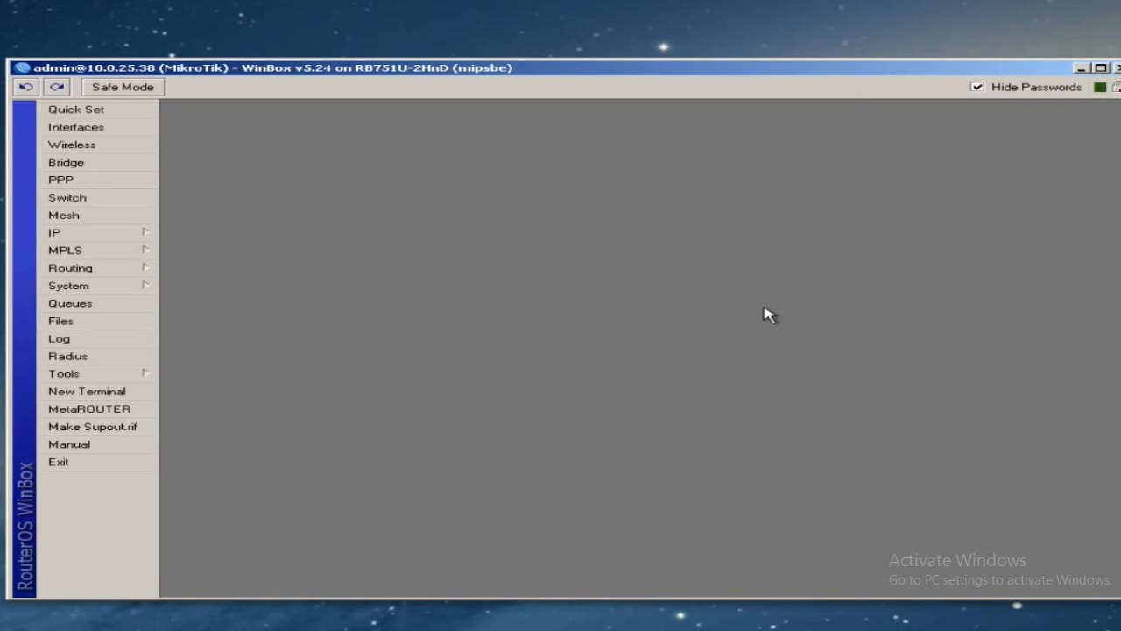
# - Review the router log entries and close the Log window
pyautogui.click(105, 340)
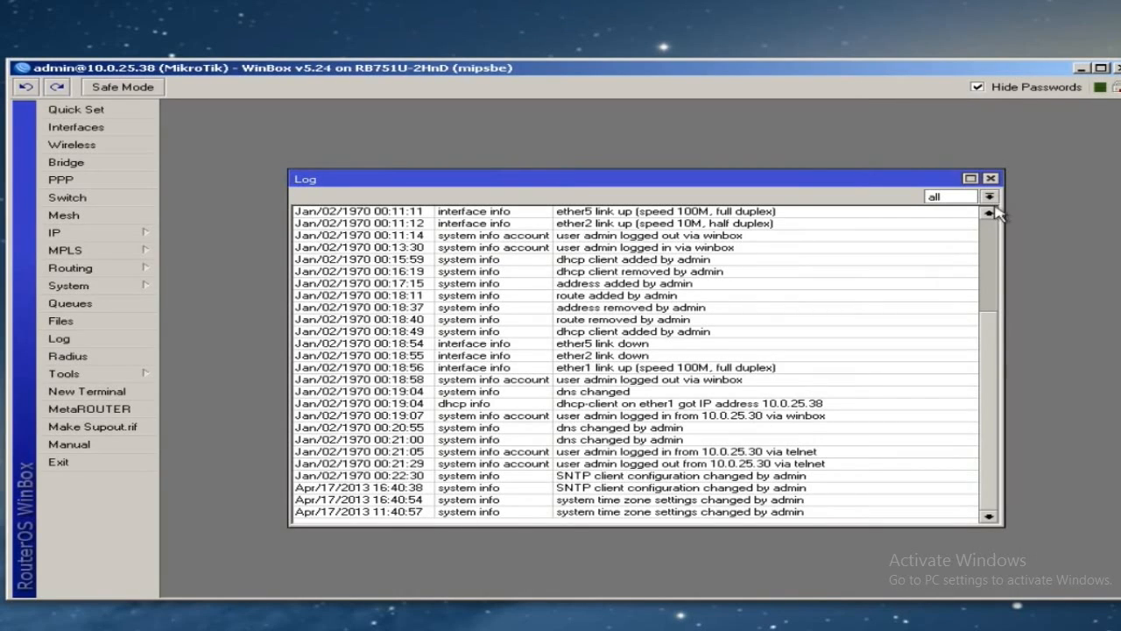
pyautogui.click(991, 179)
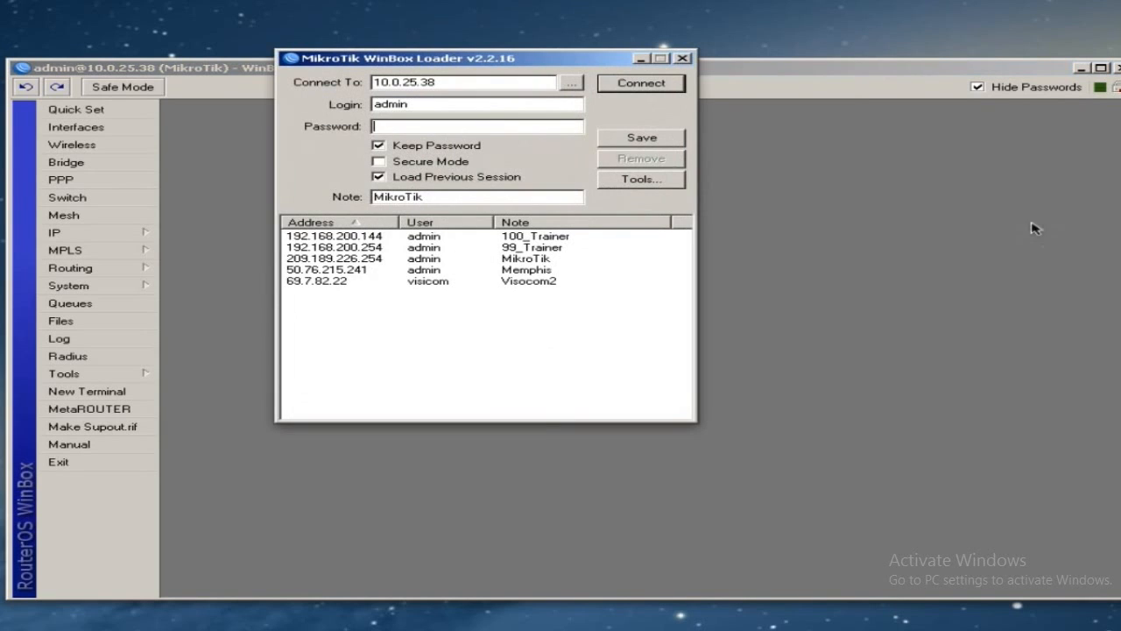
# - Rename the router identity from MikroTik to MikroTikHomeRouter
pyautogui.click(570, 84)
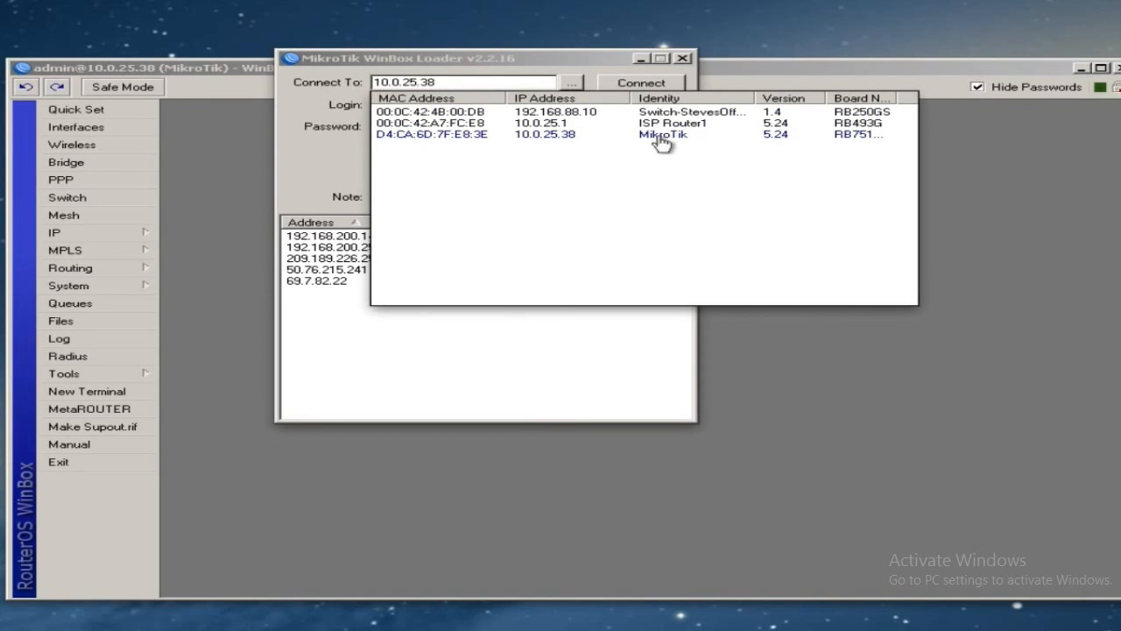
pyautogui.click(797, 70)
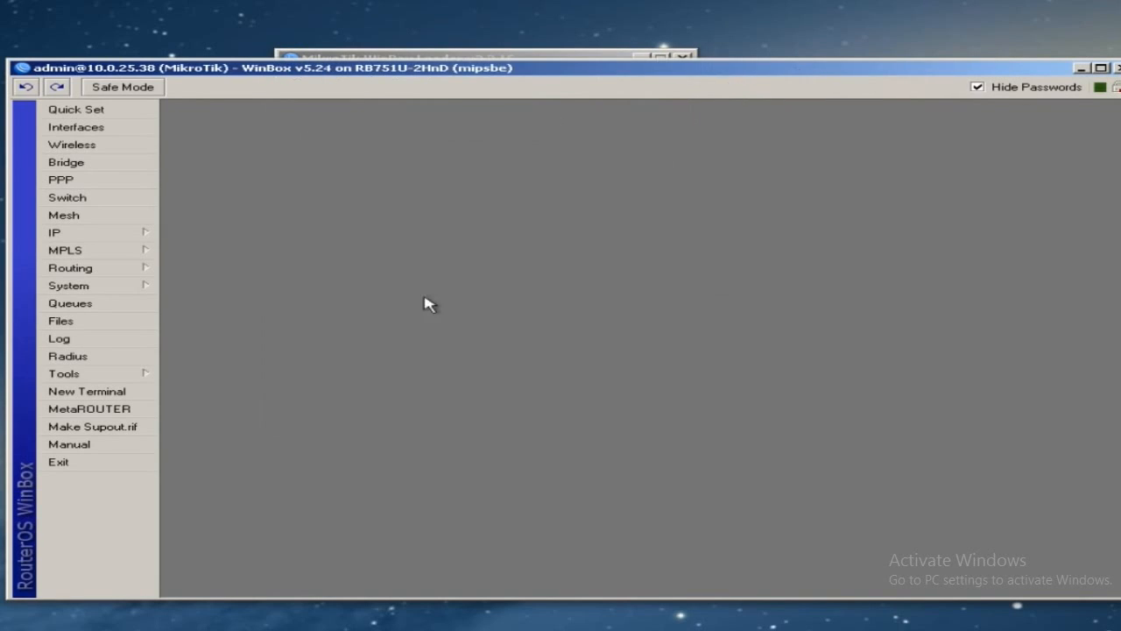
pyautogui.click(119, 289)
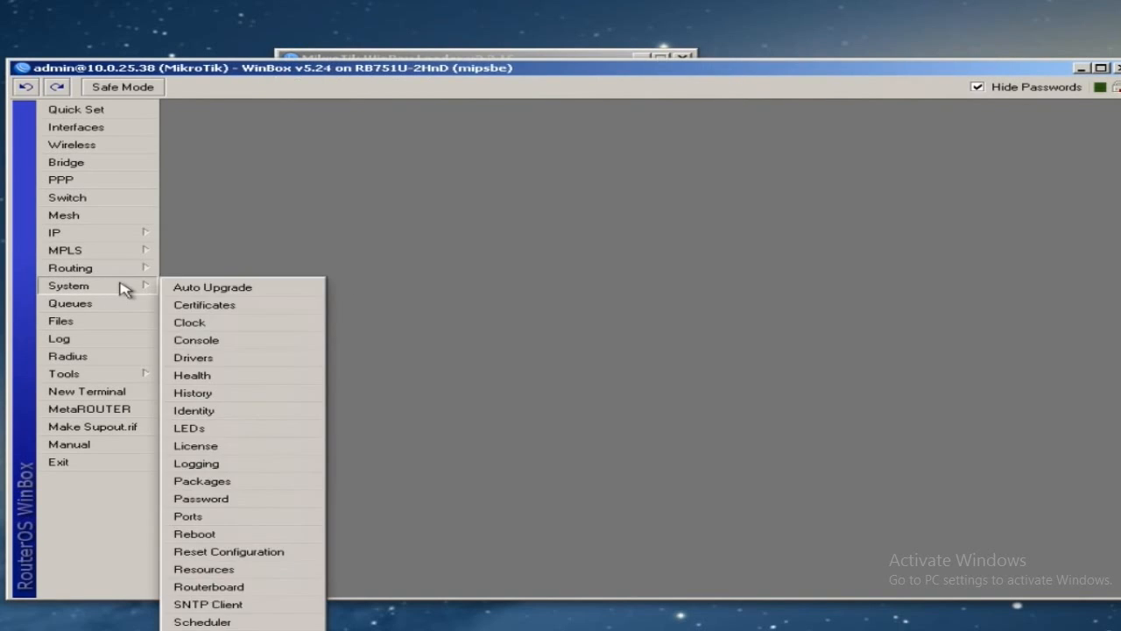
pyautogui.click(285, 416)
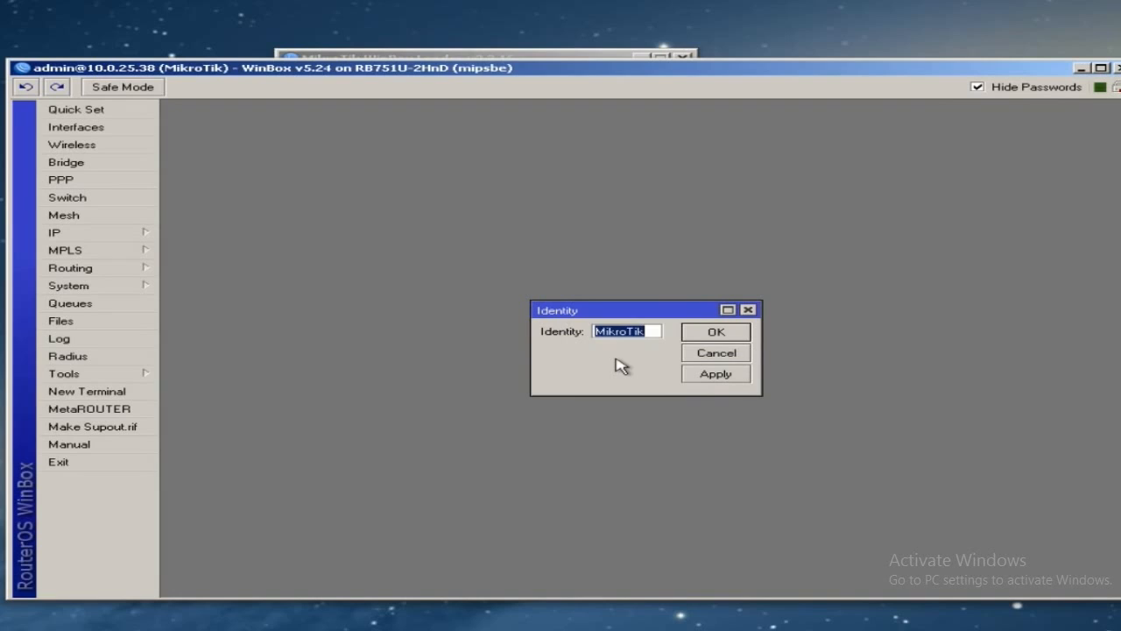
pyautogui.write('Mi')
pyautogui.write('kroTikHom')
pyautogui.write('eRouter')
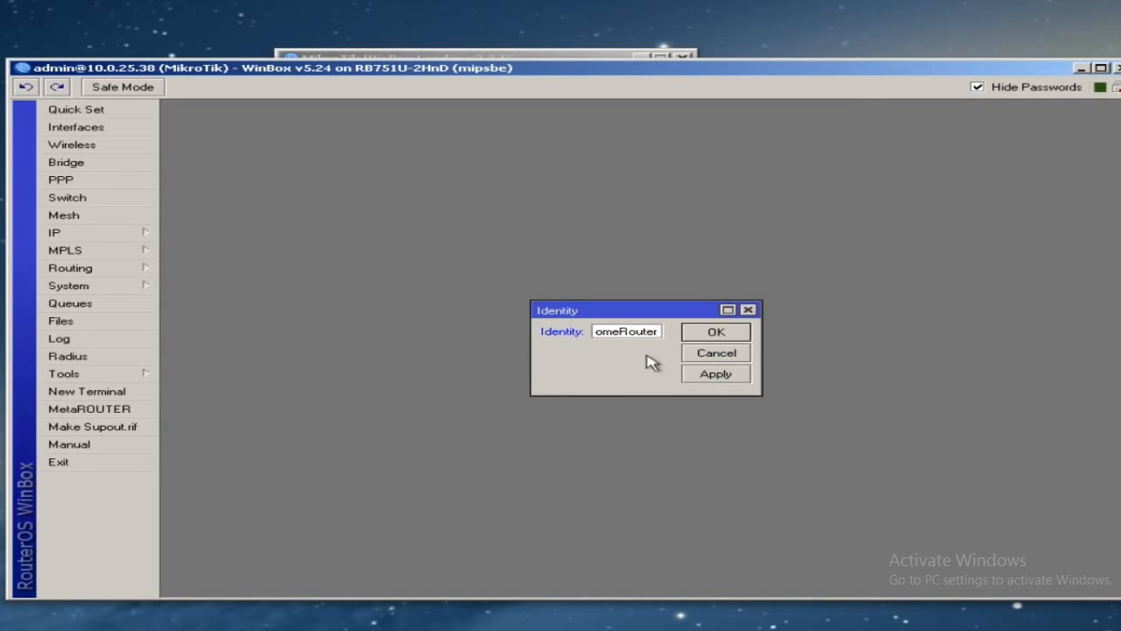
pyautogui.click(724, 333)
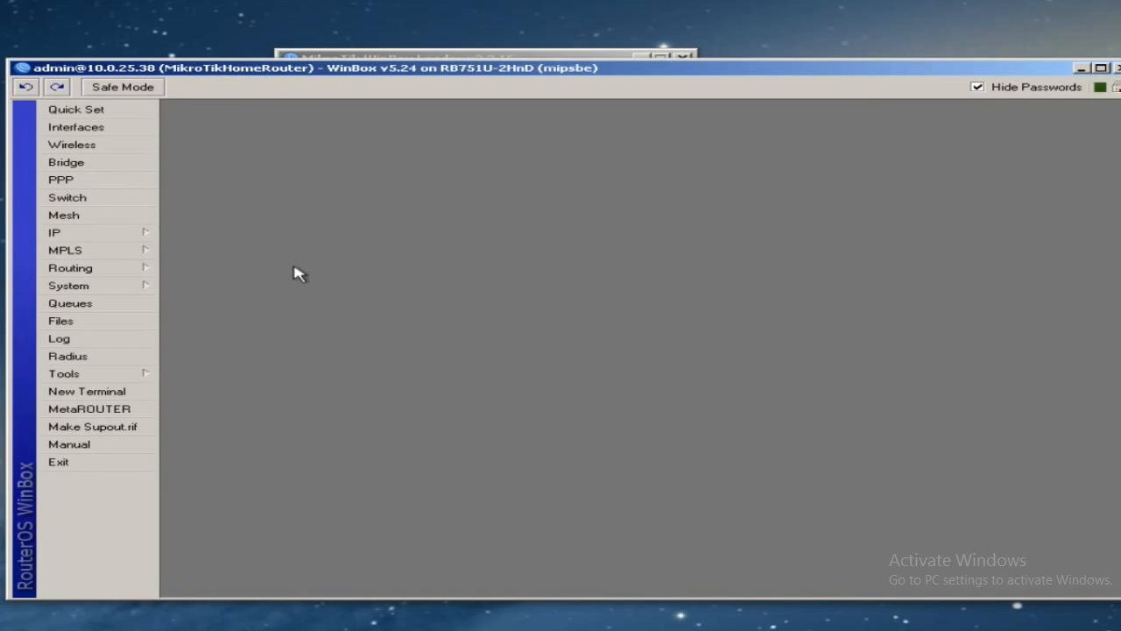
pyautogui.click(125, 392)
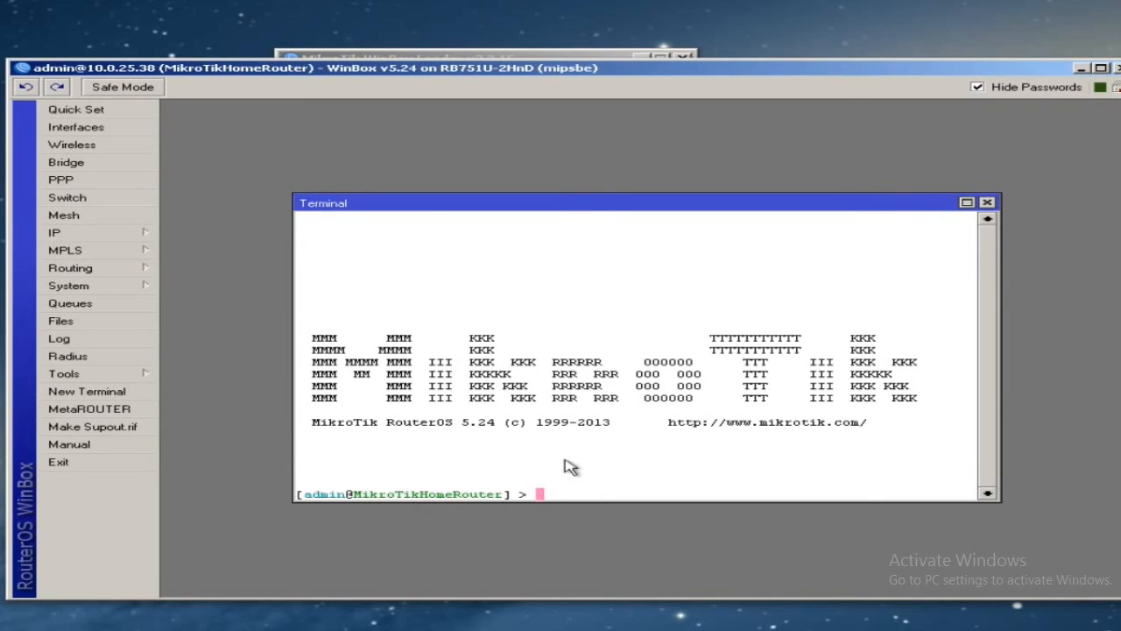
pyautogui.click(537, 57)
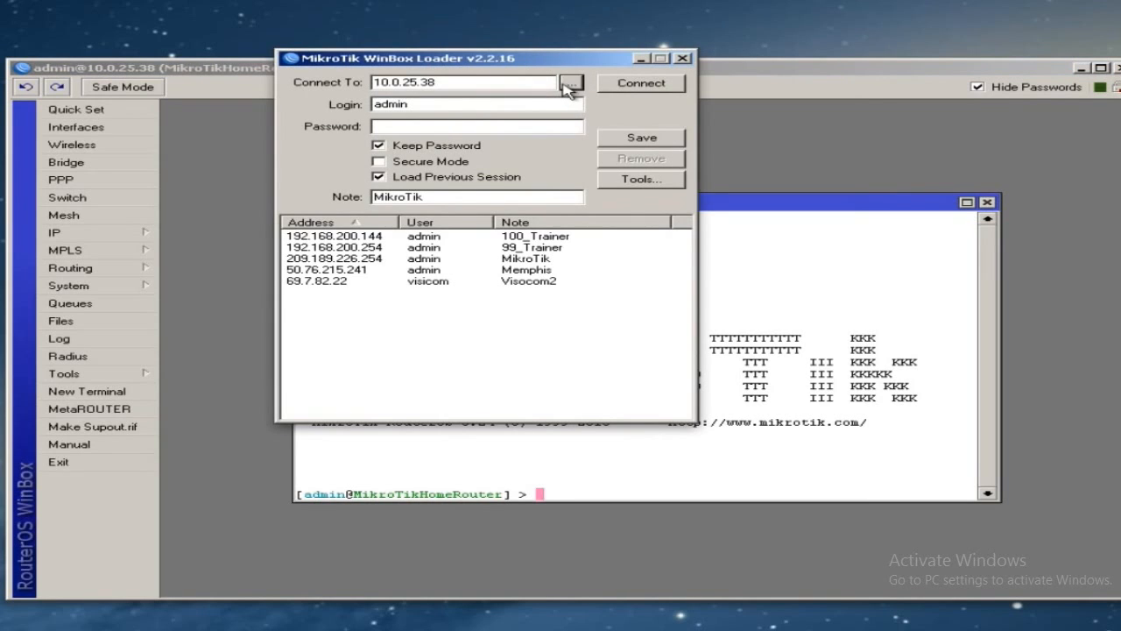
pyautogui.click(569, 83)
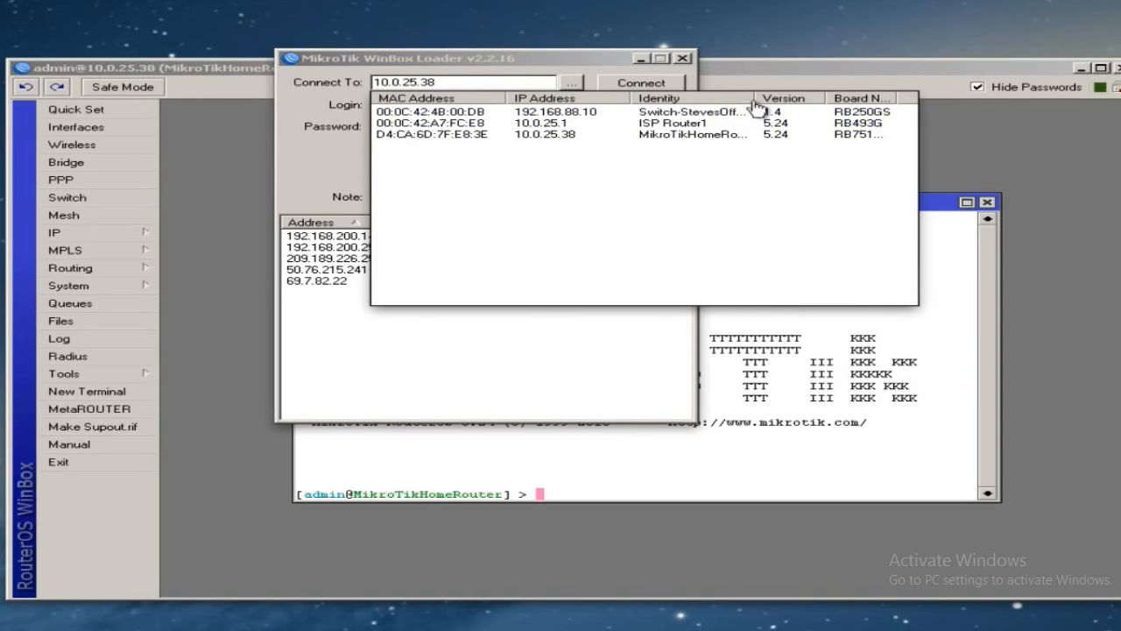
pyautogui.moveTo(756, 94); pyautogui.dragTo(833, 113)
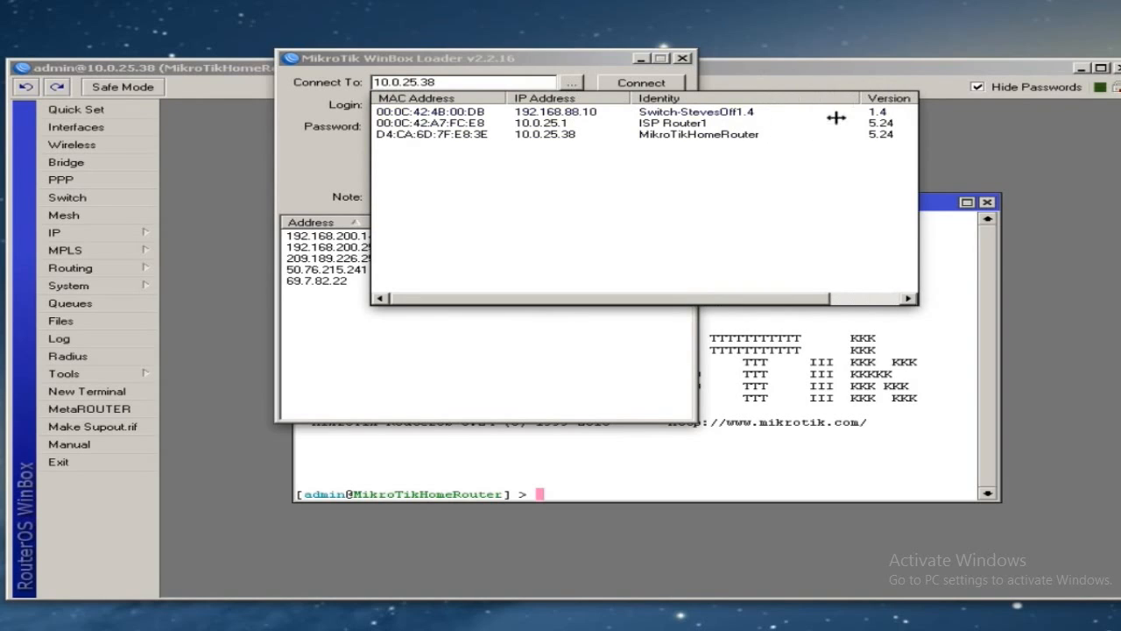
pyautogui.click(780, 445)
pyautogui.click(986, 202)
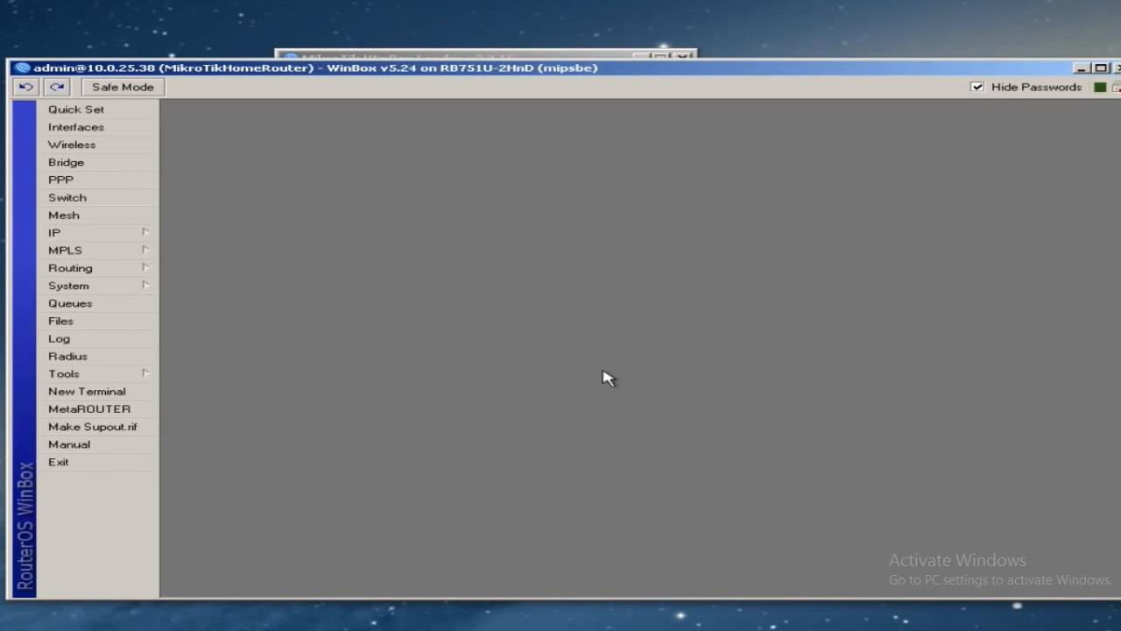
# - Create a new bridge interface named bridge1
pyautogui.click(93, 167)
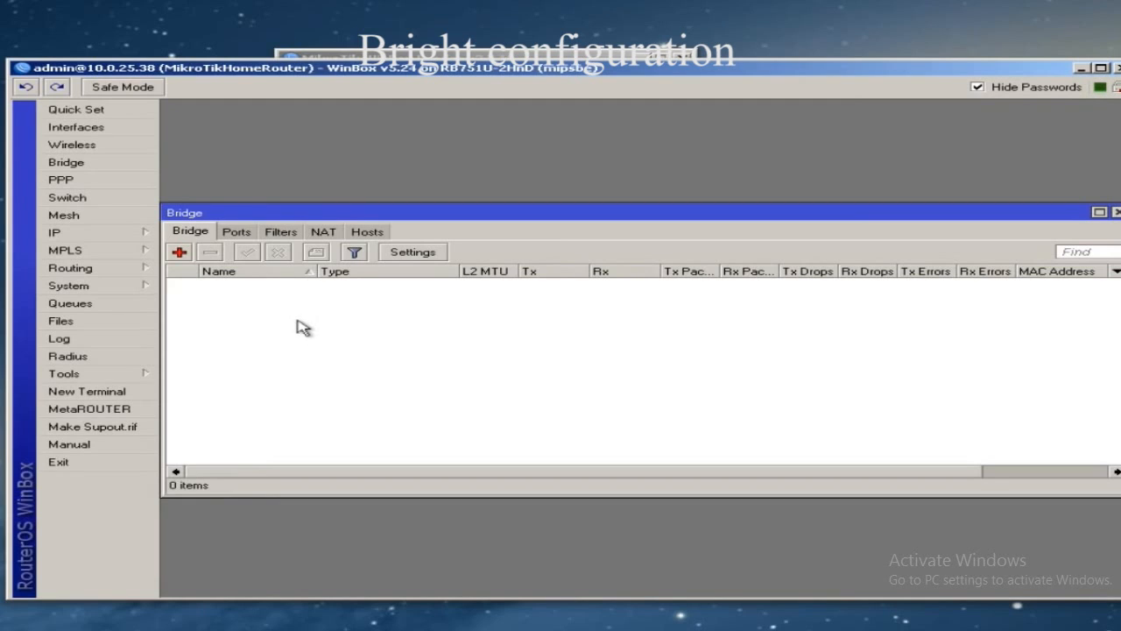
pyautogui.click(177, 253)
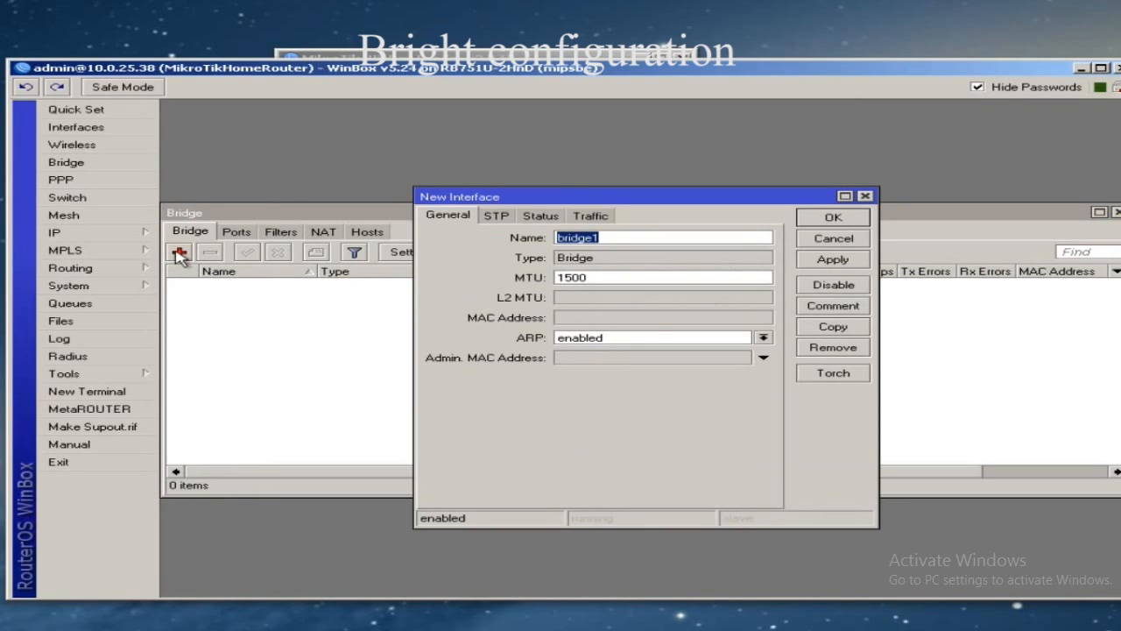
pyautogui.click(832, 219)
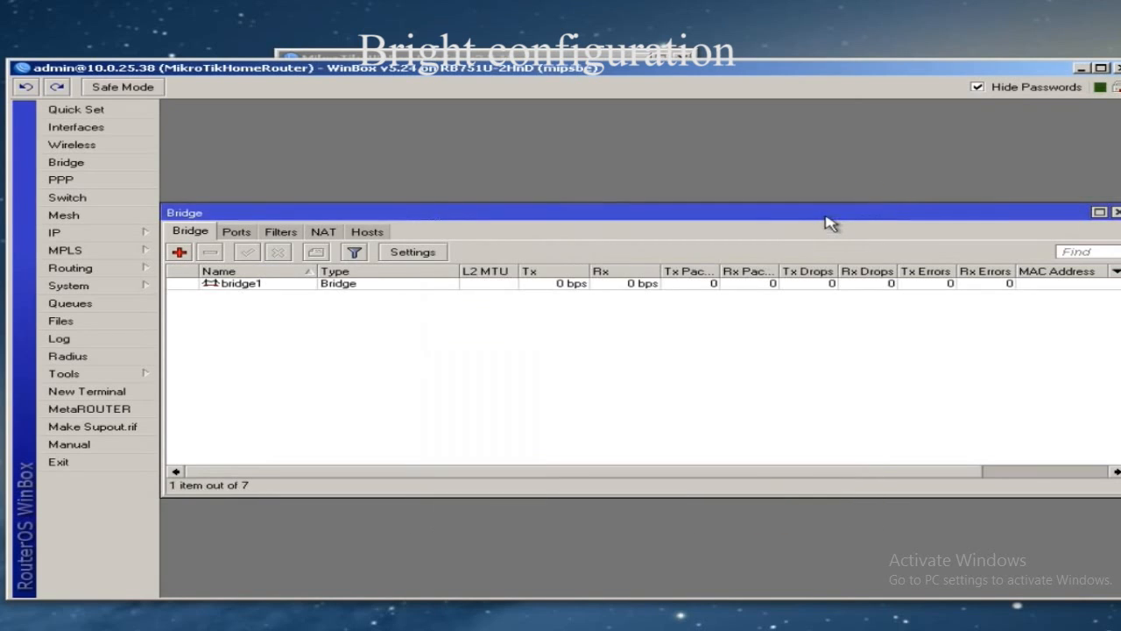
# - Add ether2 and wlan1 as member ports of bridge1
pyautogui.click(236, 233)
pyautogui.click(179, 253)
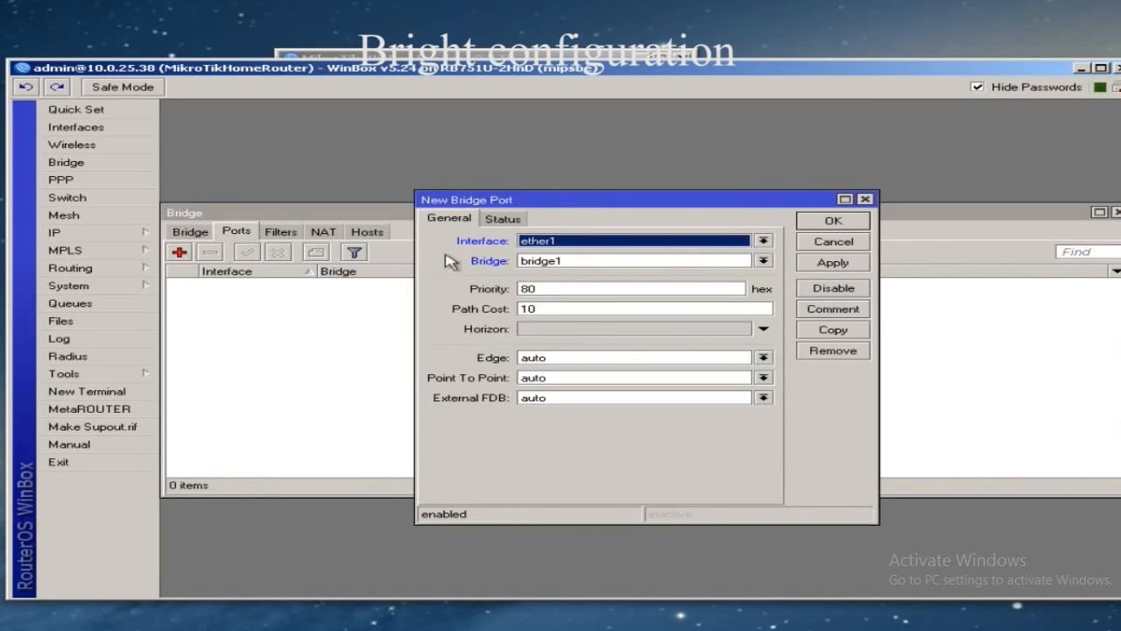
pyautogui.click(657, 242)
pyautogui.click(594, 265)
pyautogui.click(832, 222)
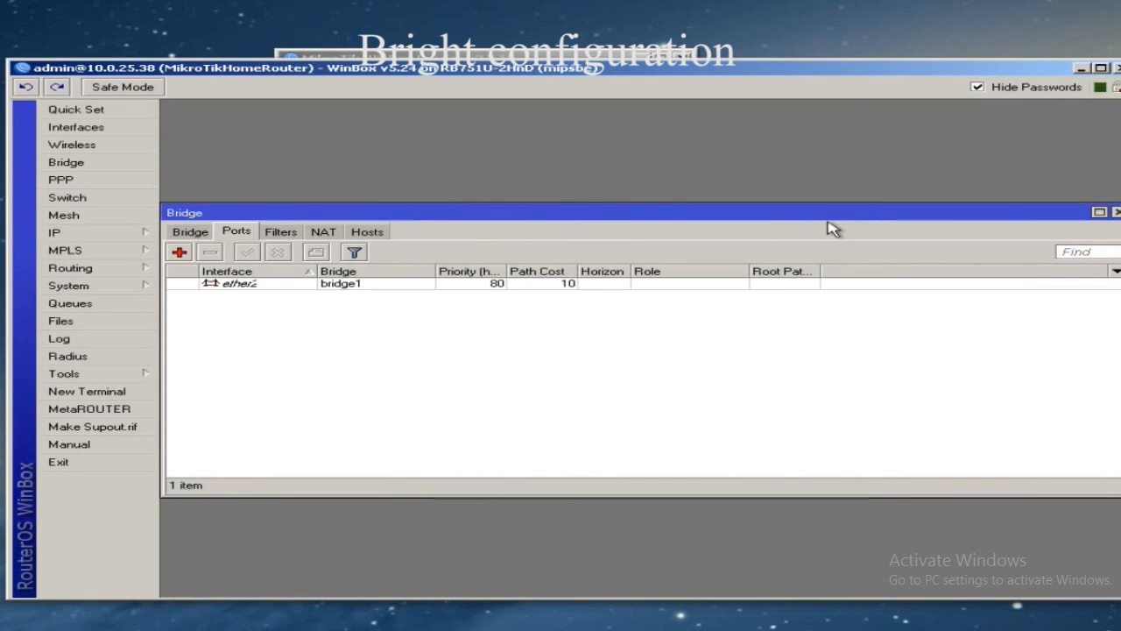
pyautogui.click(179, 252)
pyautogui.click(588, 243)
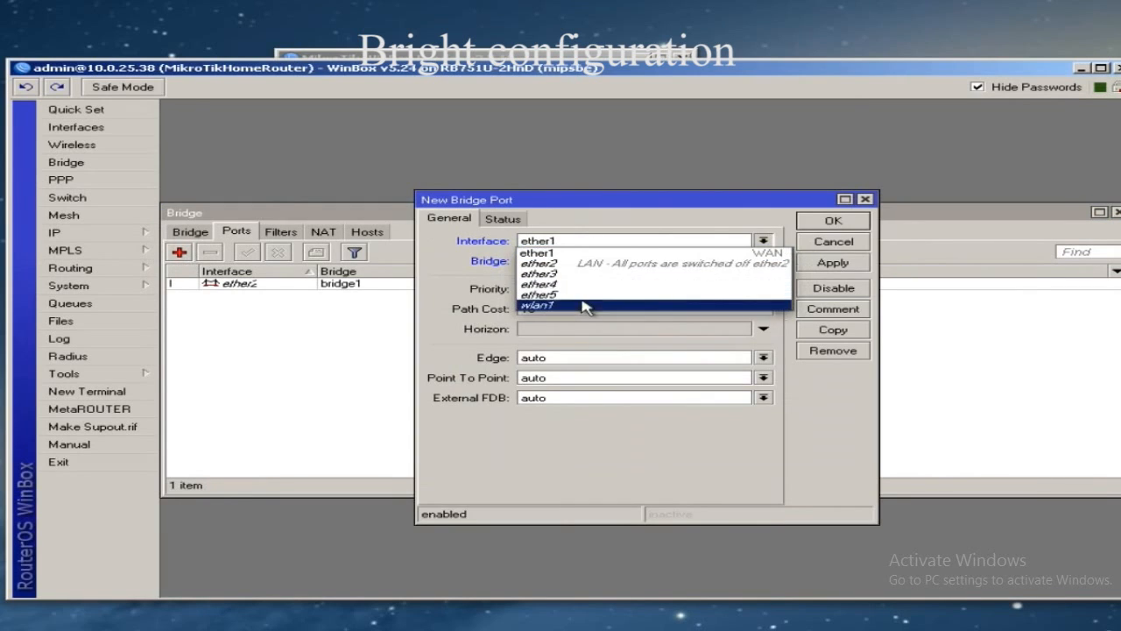
pyautogui.click(581, 302)
pyautogui.click(832, 222)
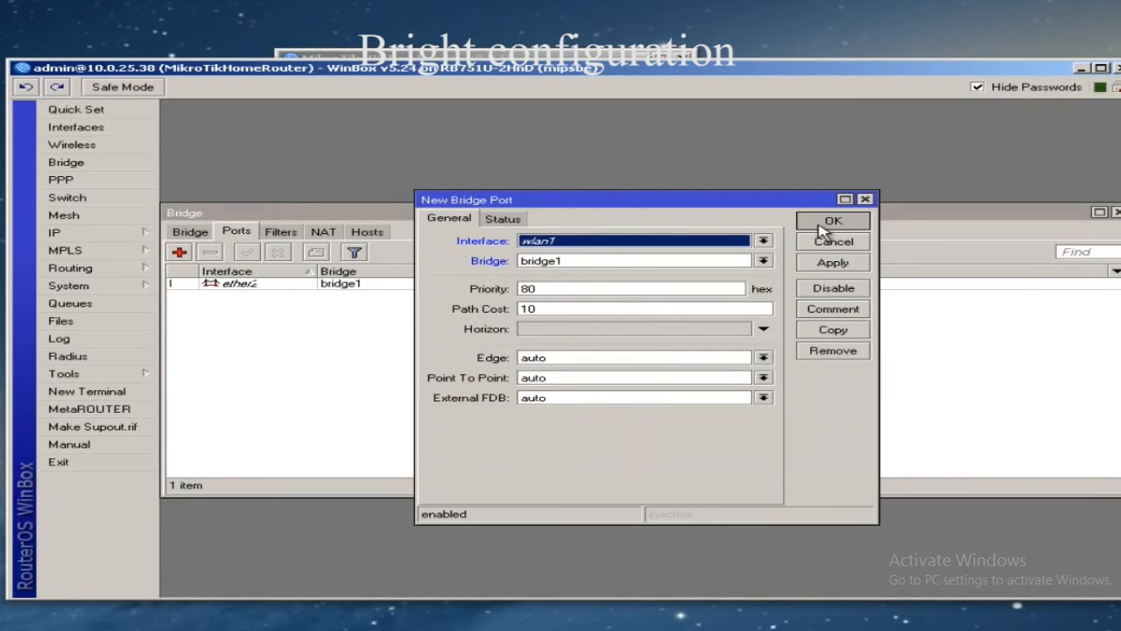
# - Check the ether2 and wlan1 port entries and close the Bridge window
pyautogui.click(328, 283)
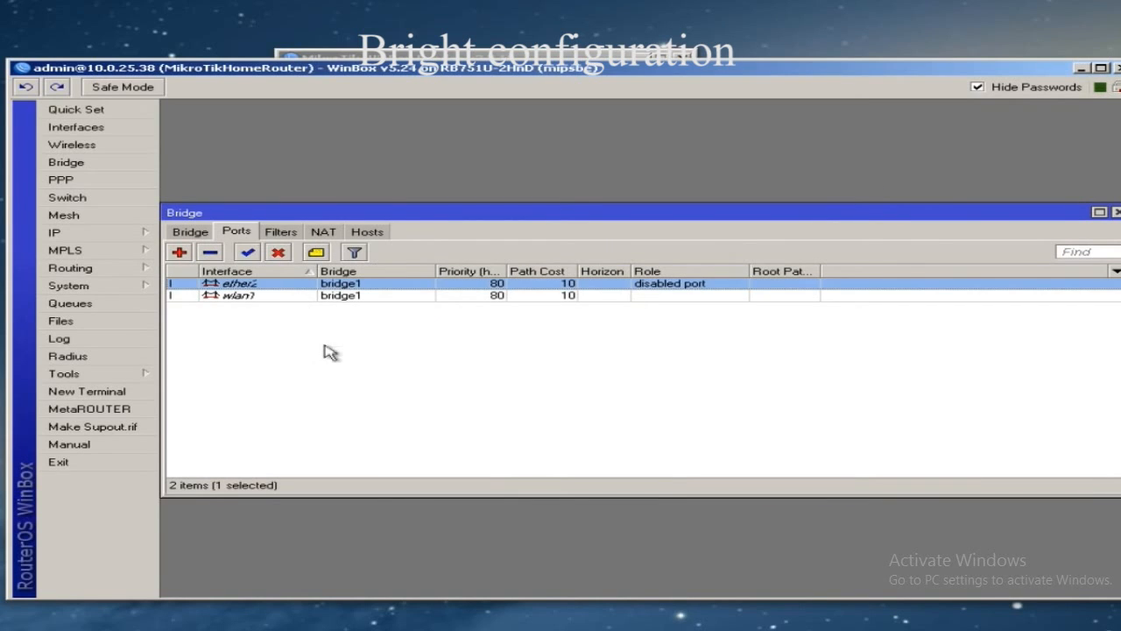
pyautogui.click(340, 295)
pyautogui.click(271, 284)
pyautogui.click(1116, 212)
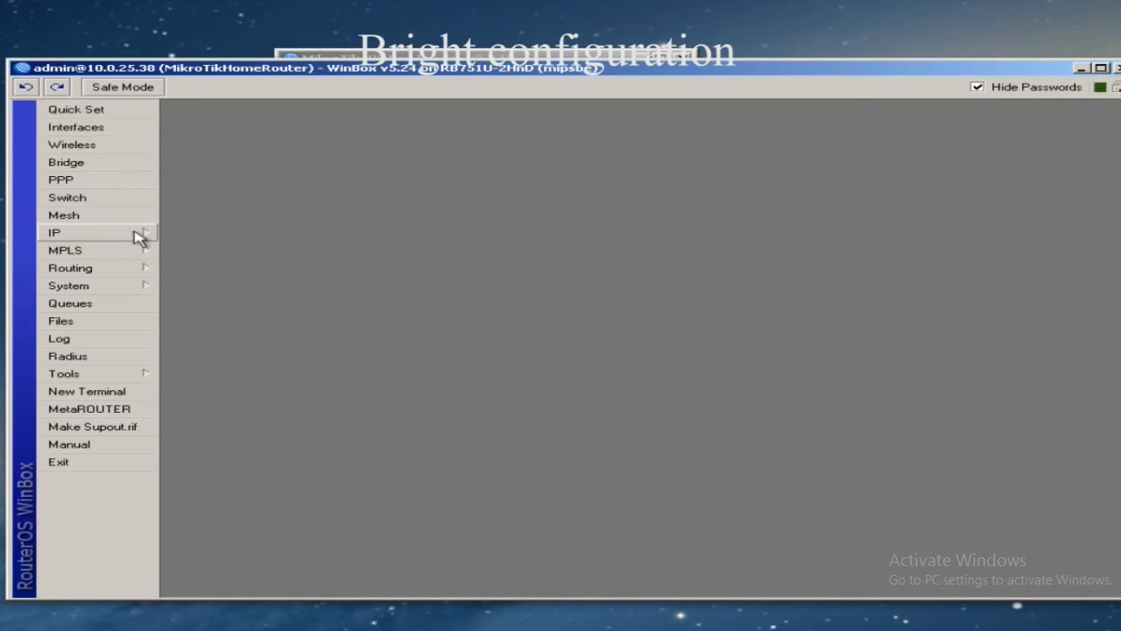
# - Add and apply the address 192.168.1.1/24 on interface bridge1
pyautogui.click(106, 237)
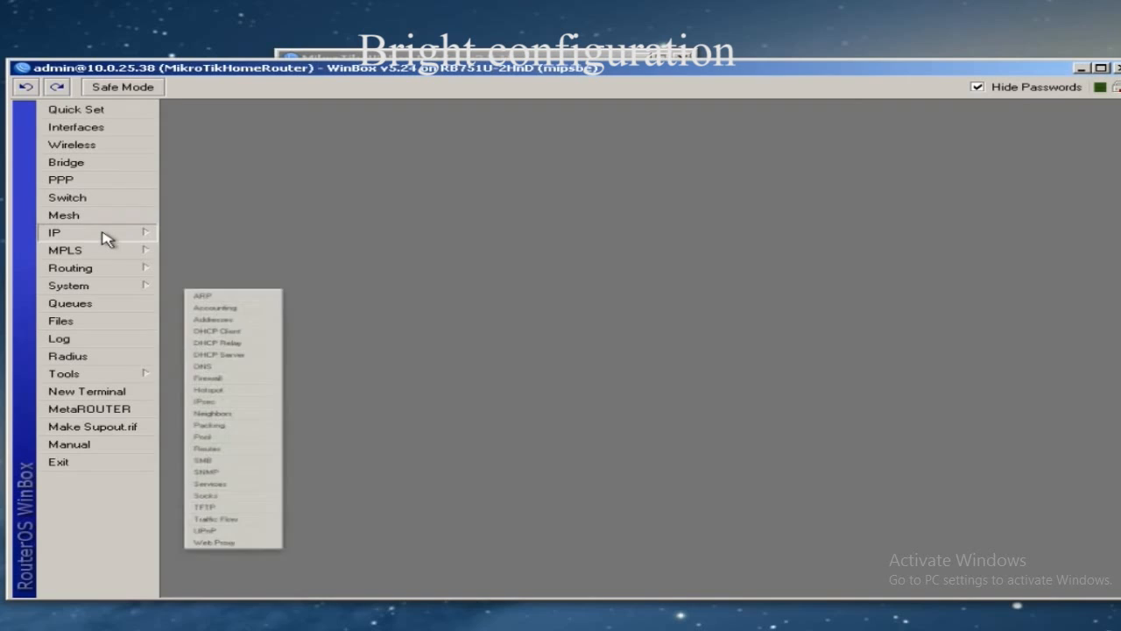
pyautogui.click(200, 270)
pyautogui.click(473, 241)
pyautogui.moveTo(580, 258); pyautogui.dragTo(530, 248)
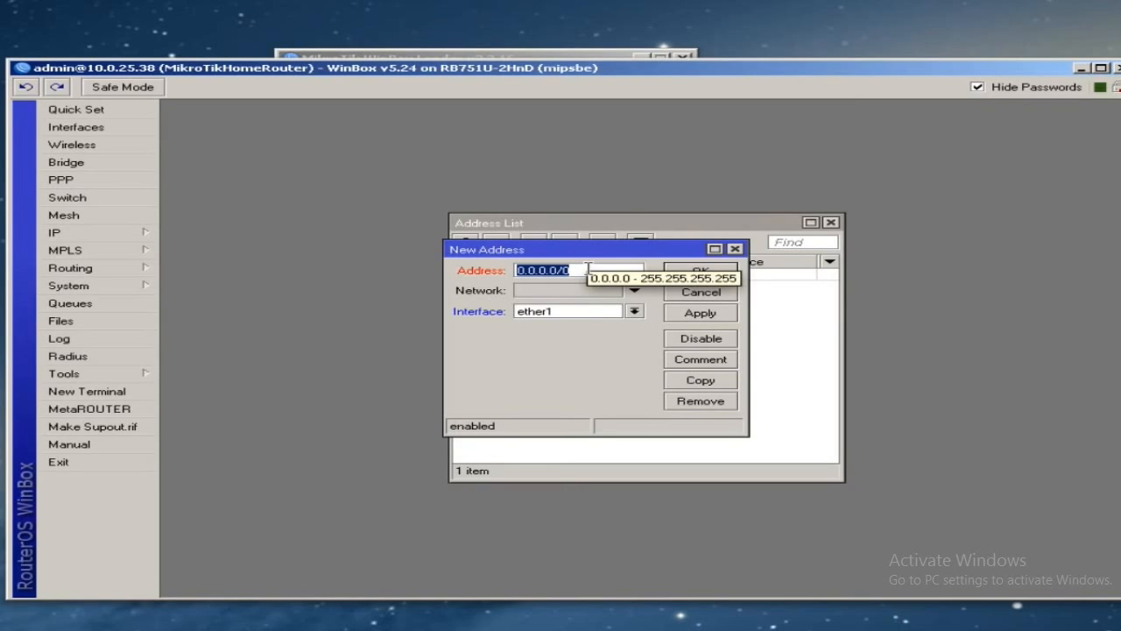
pyautogui.write('192')
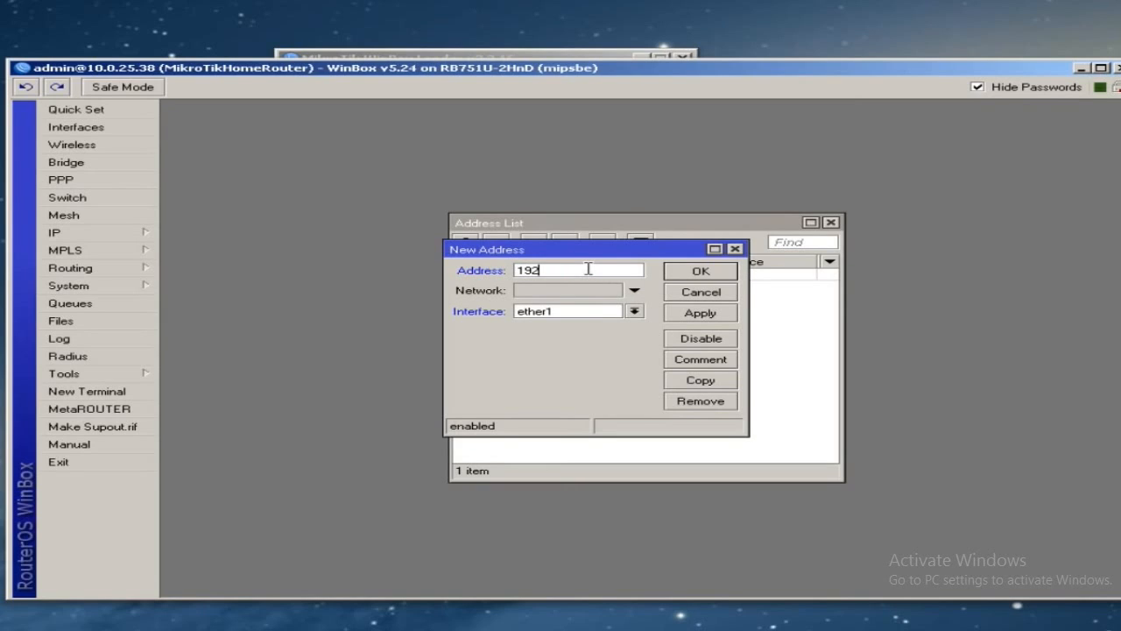
pyautogui.write('.168.1.1/24')
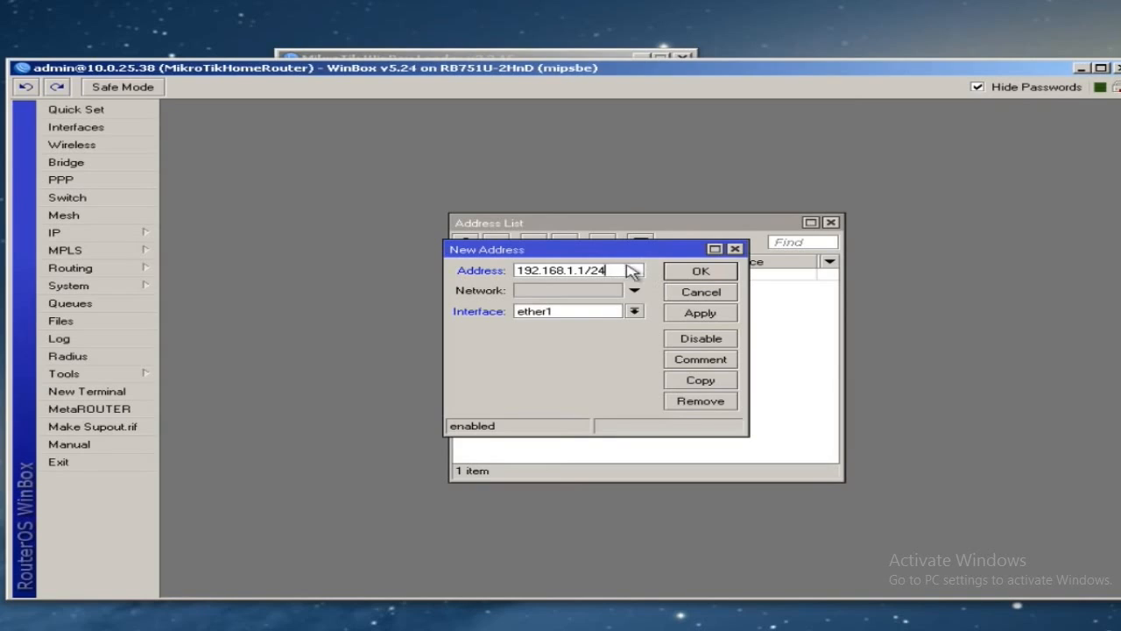
pyautogui.moveTo(626, 266)
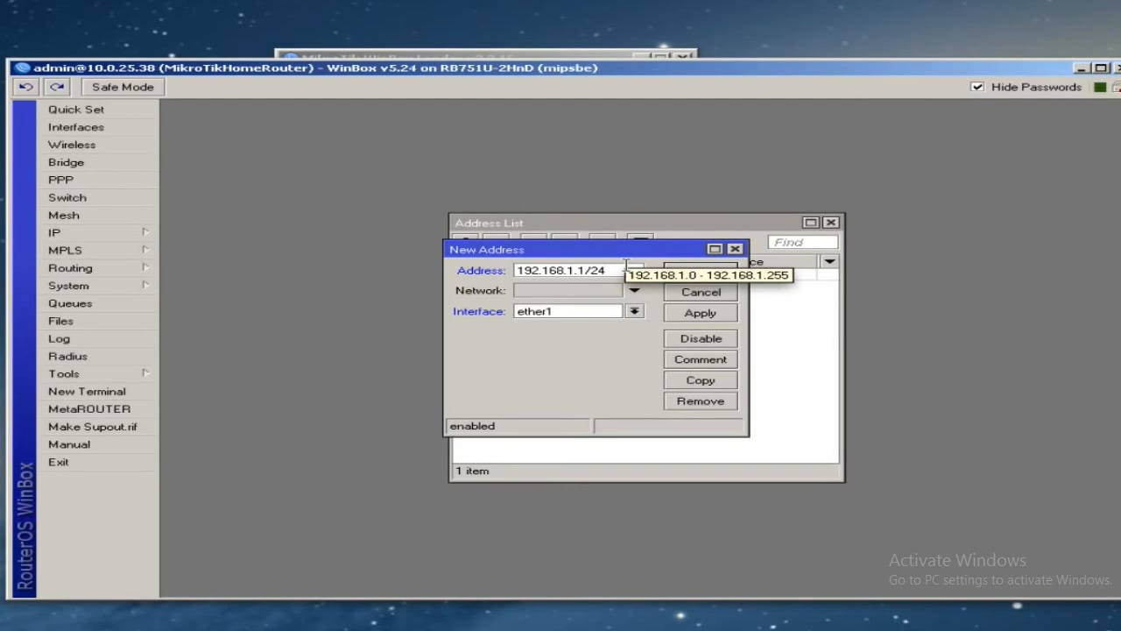
pyautogui.click(636, 314)
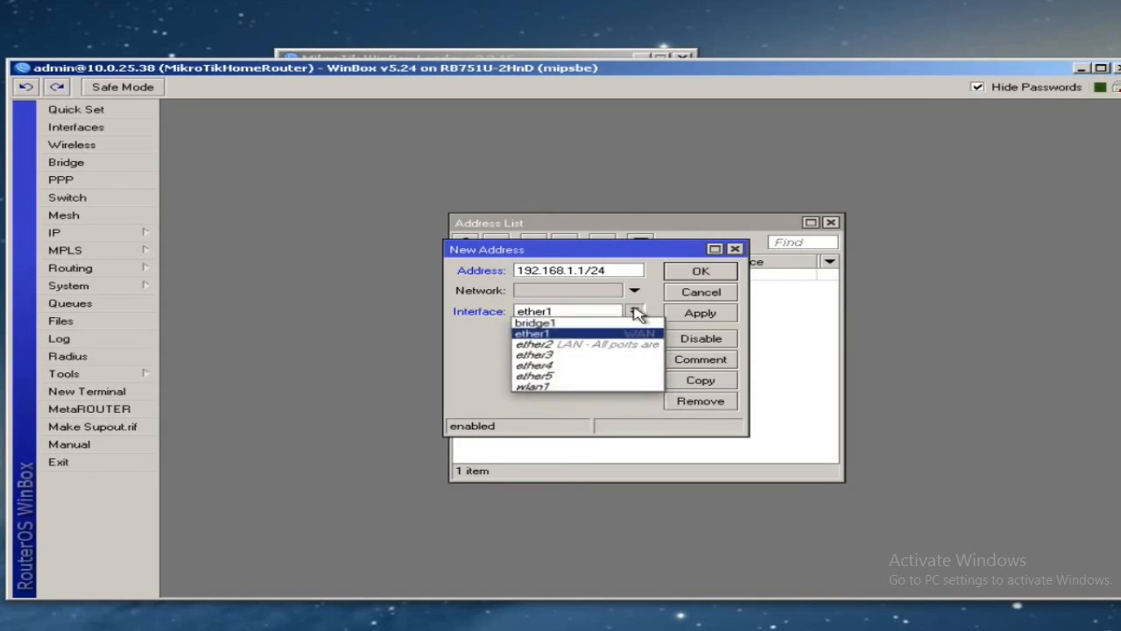
pyautogui.click(611, 320)
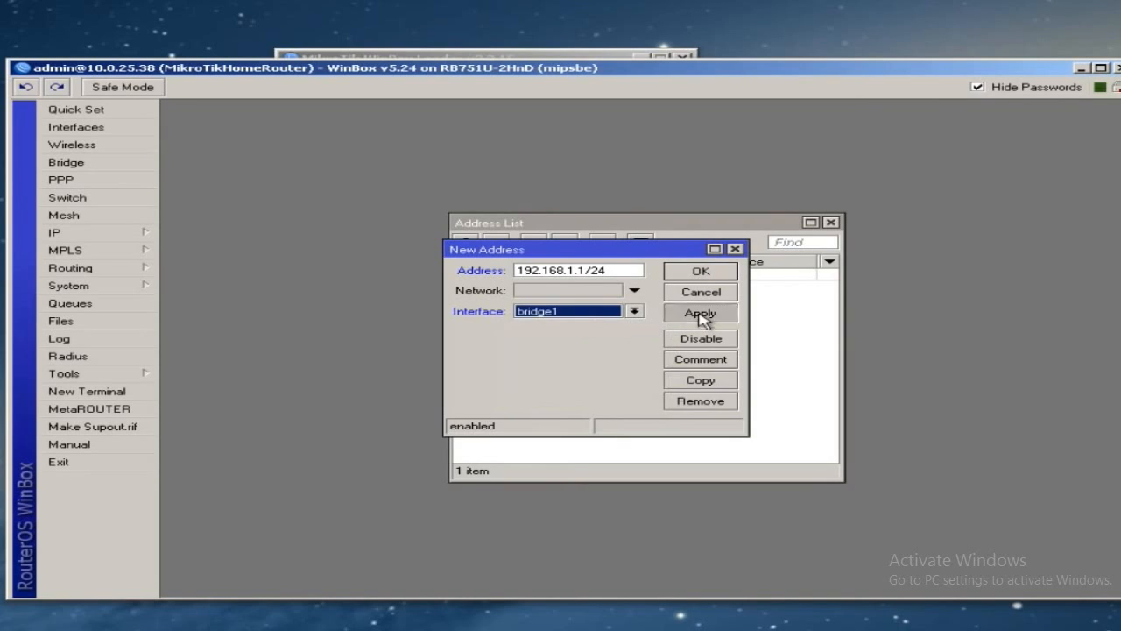
pyautogui.click(702, 317)
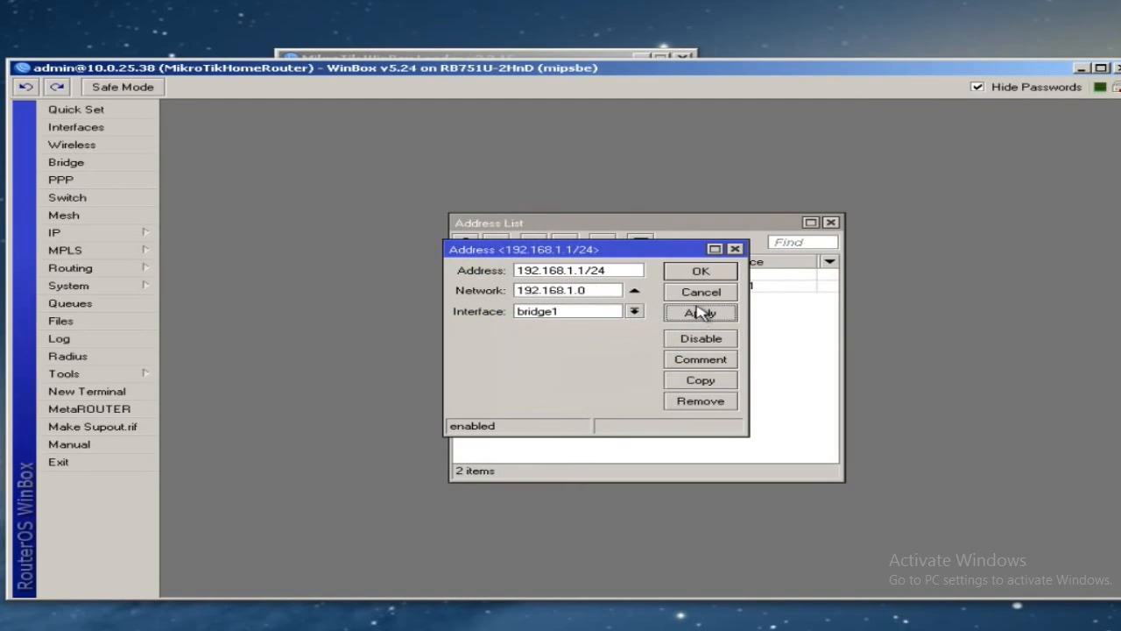
# - Comment the address 'LAN IP Subnet', save it and close the Address List
pyautogui.click(698, 361)
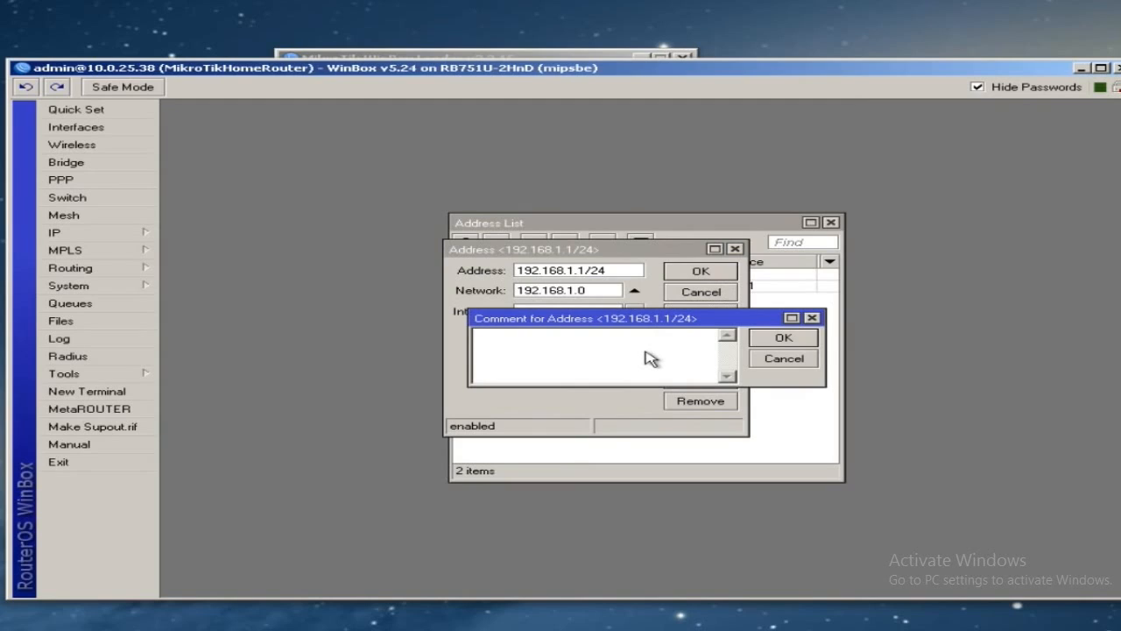
pyautogui.write('LAN IP Subnet')
pyautogui.click(799, 340)
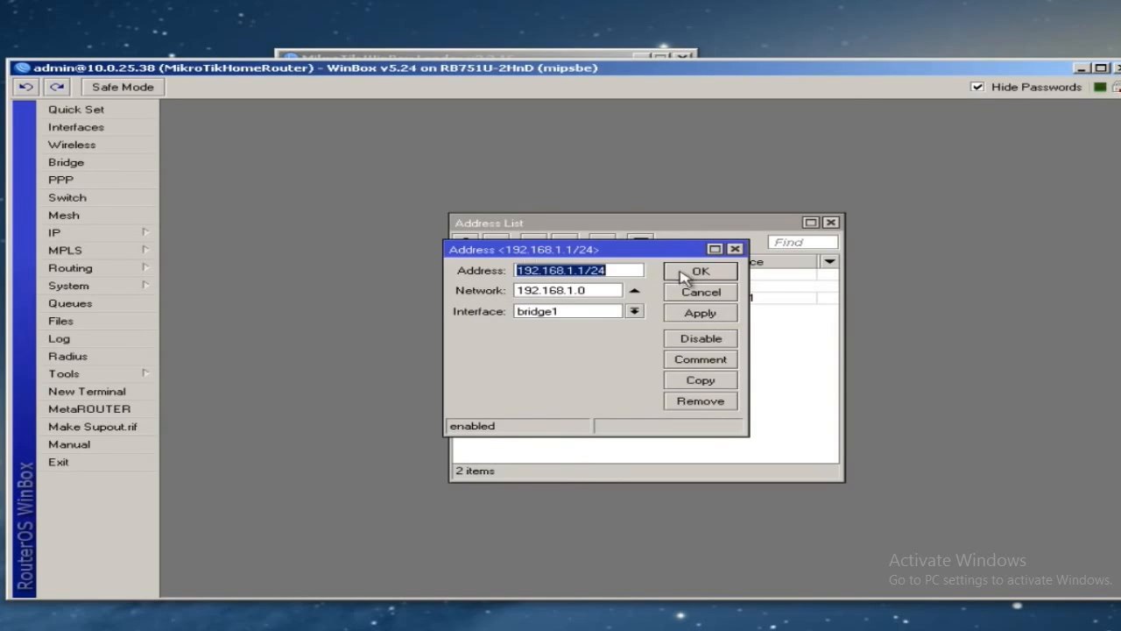
pyautogui.click(703, 271)
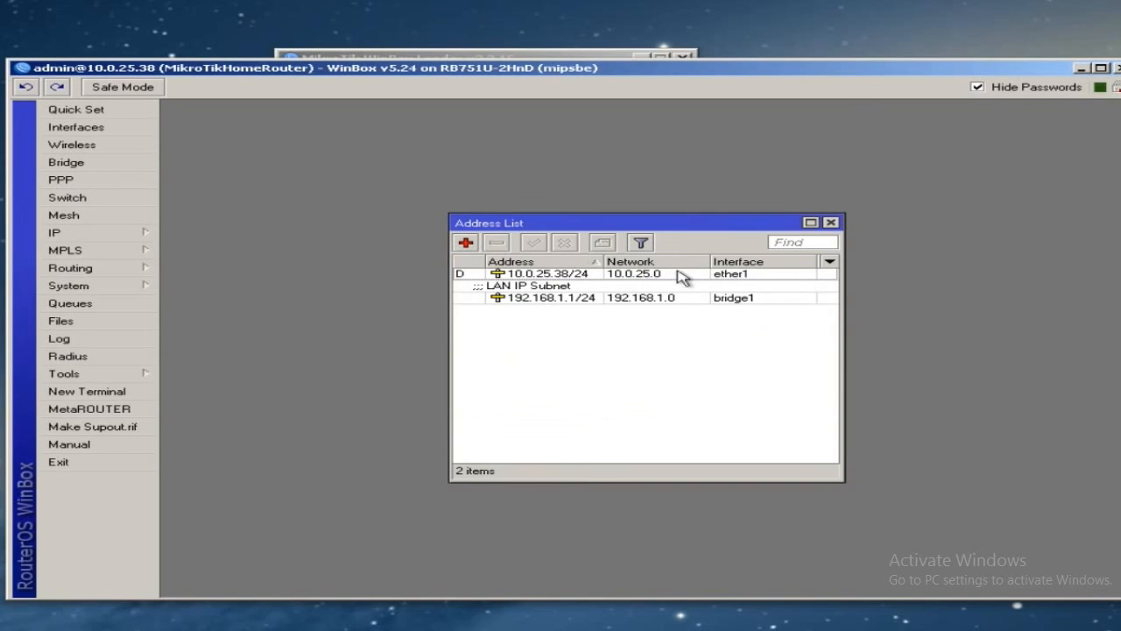
pyautogui.click(830, 223)
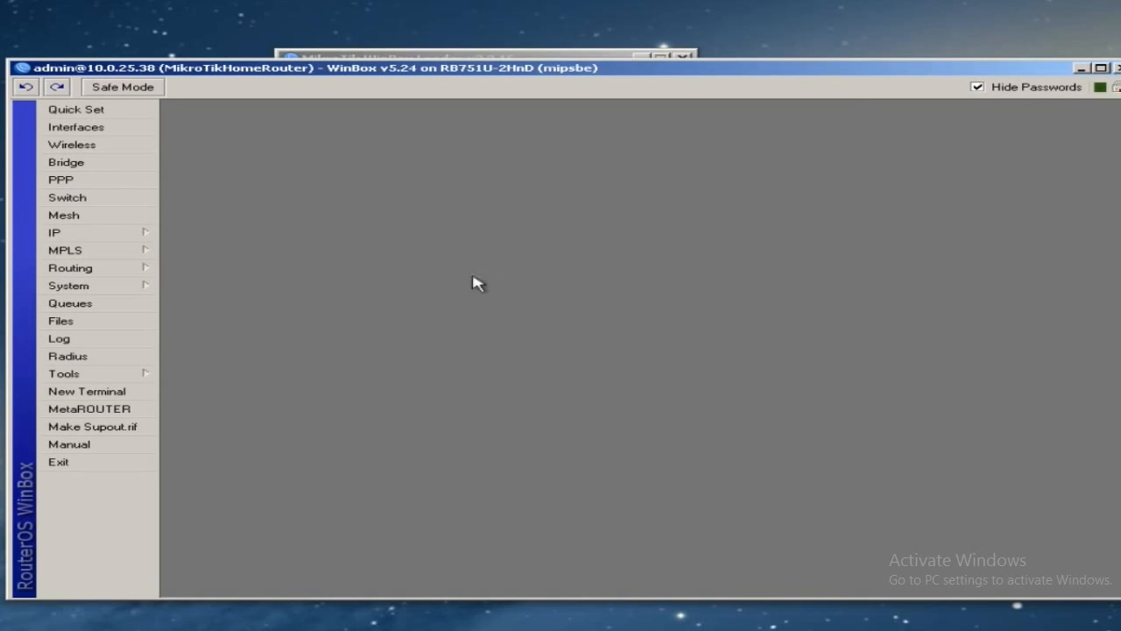
# - Start DHCP Setup under IP > DHCP Server with bridge1 as the server interface
pyautogui.click(99, 238)
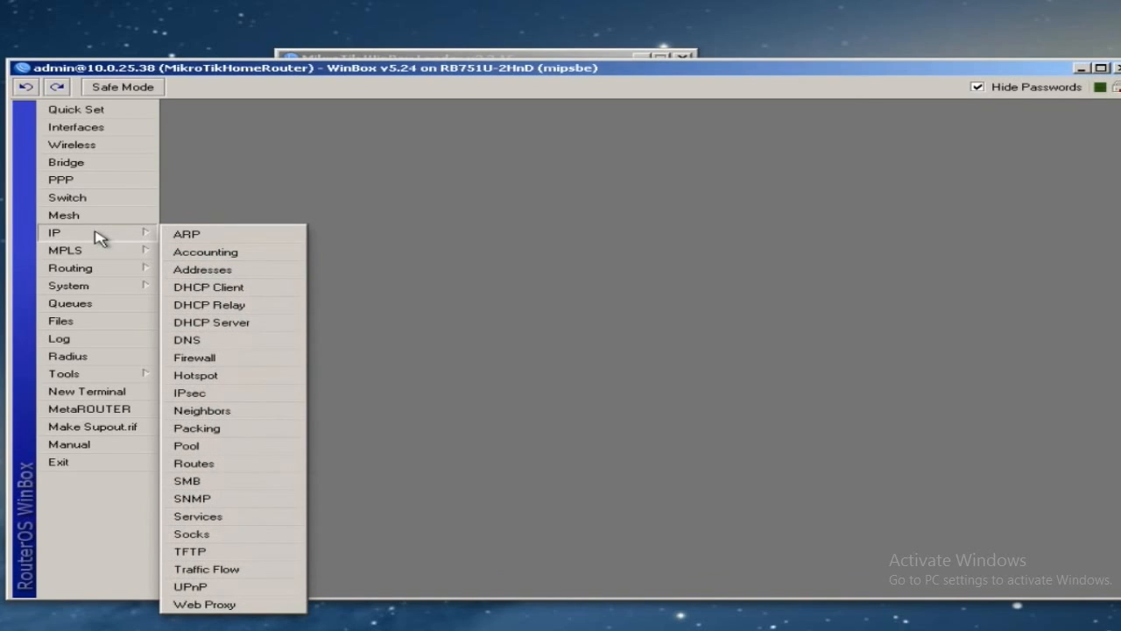
pyautogui.click(235, 324)
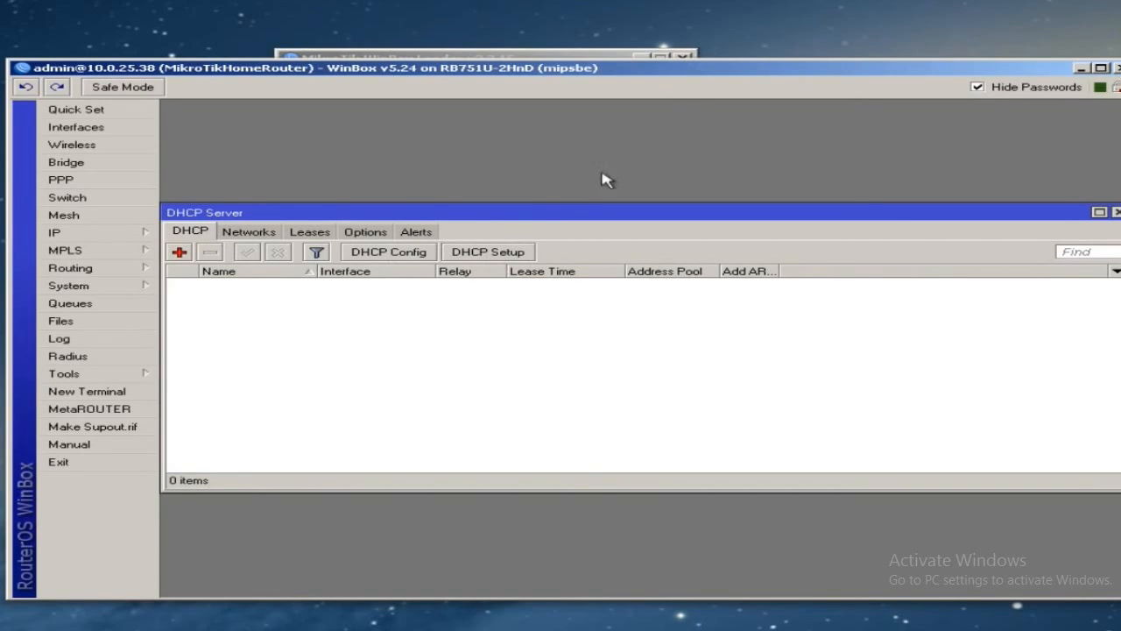
pyautogui.click(497, 253)
pyautogui.click(685, 344)
pyautogui.click(685, 345)
pyautogui.click(682, 355)
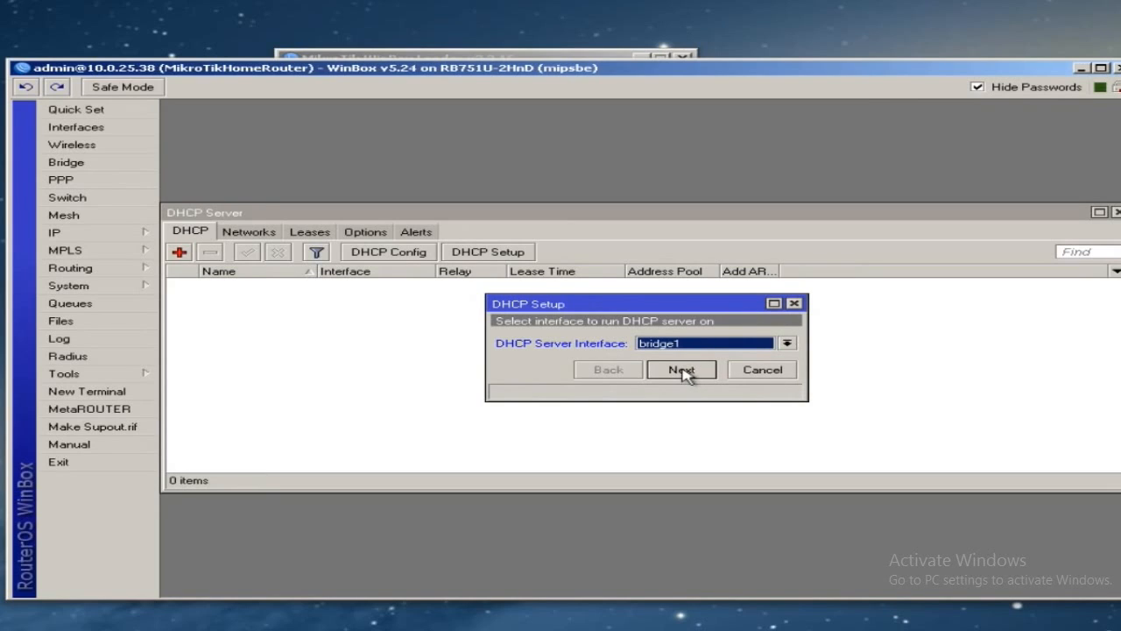
pyautogui.click(682, 371)
# - Accept 192.168.1.0/24, gateway 192.168.1.1 and the pool, set DNS 192.168.1.1, keep the 3d lease
pyautogui.click(683, 370)
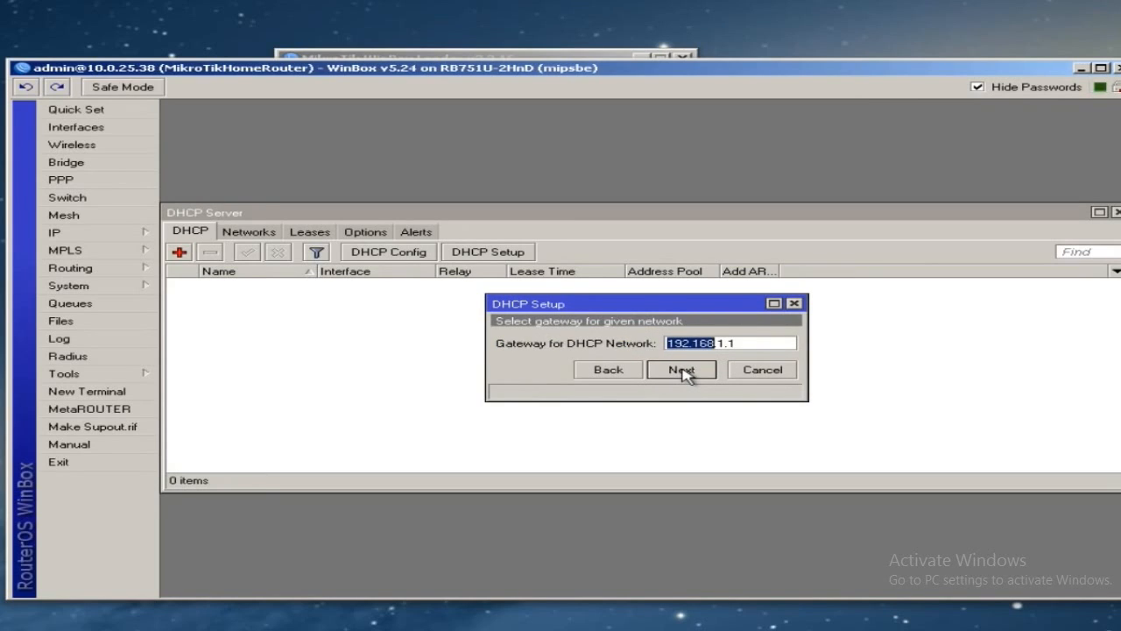
pyautogui.click(682, 370)
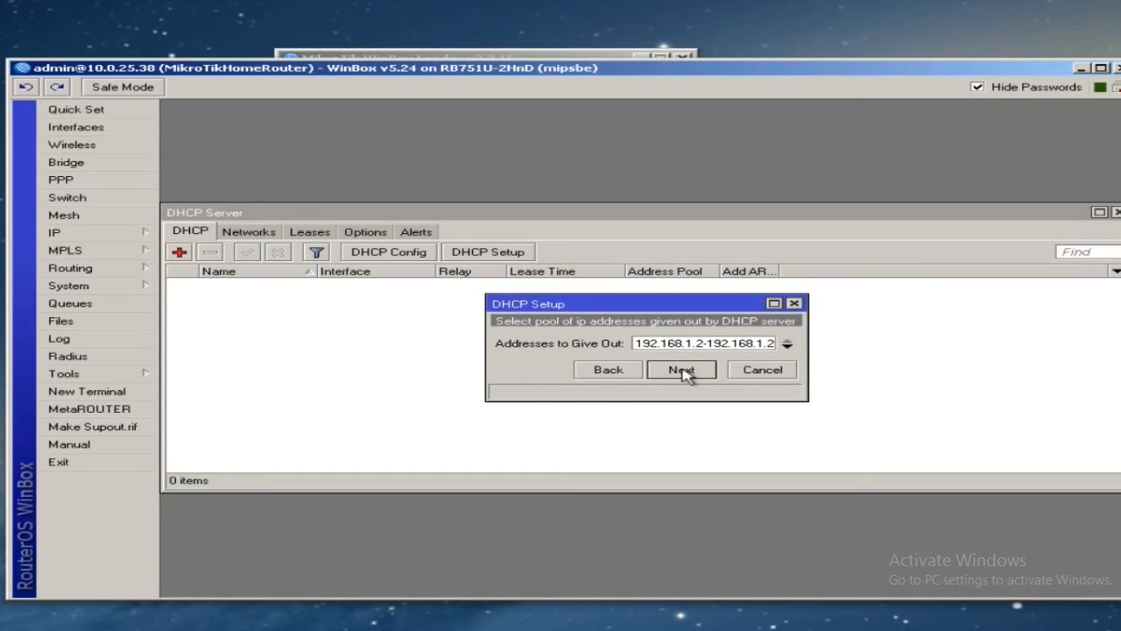
pyautogui.click(682, 370)
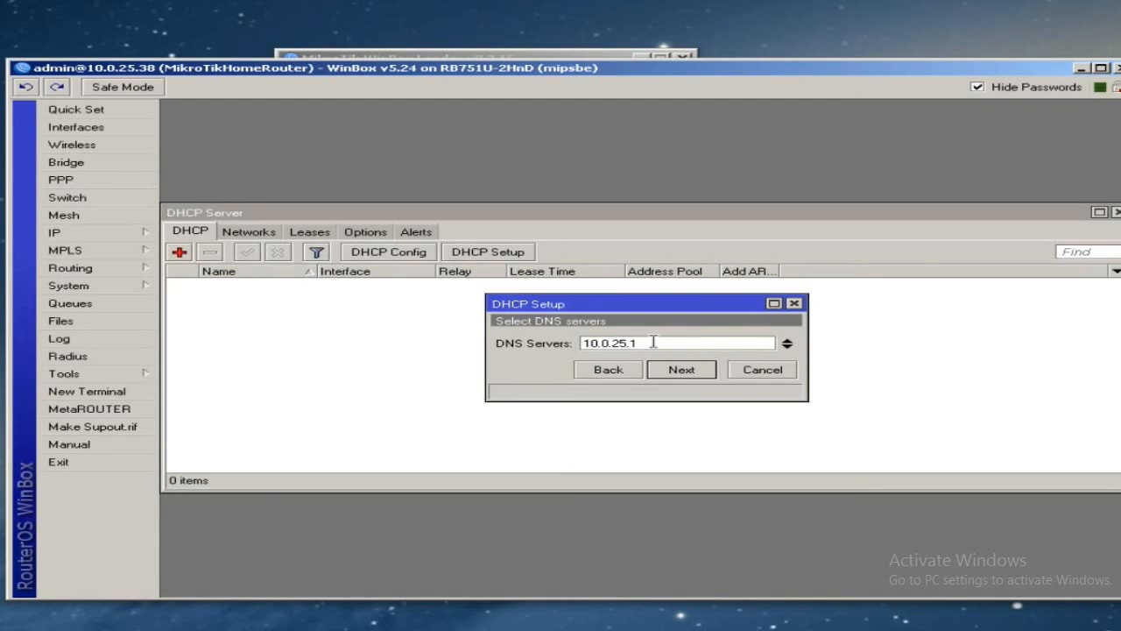
pyautogui.doubleClick(669, 342)
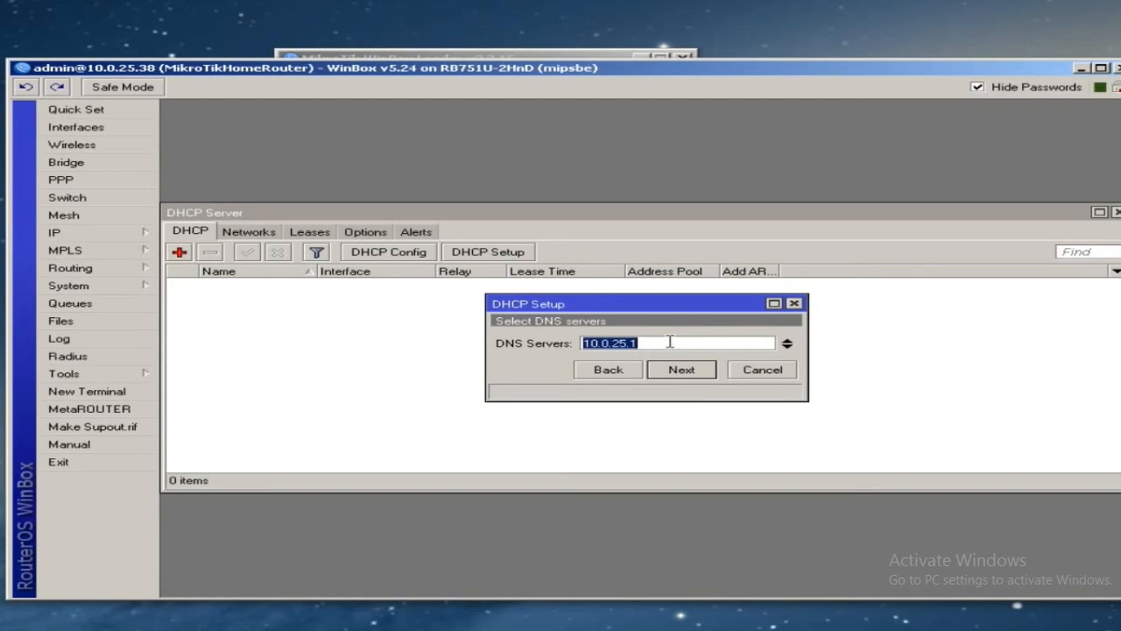
pyautogui.write('192')
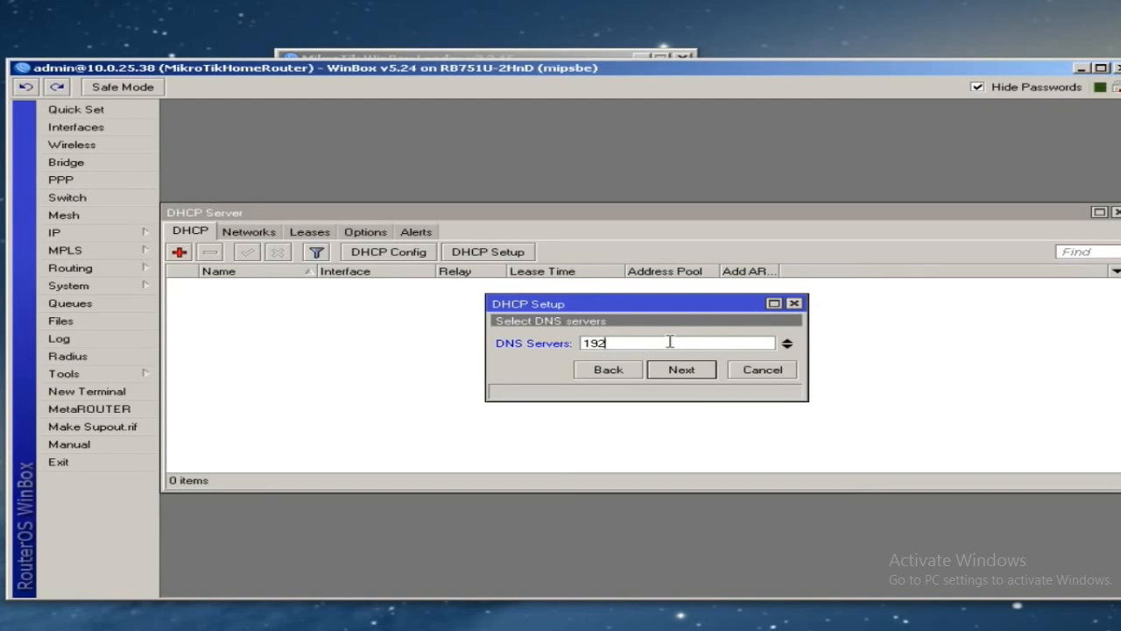
pyautogui.write('.168.1.1')
pyautogui.click(682, 371)
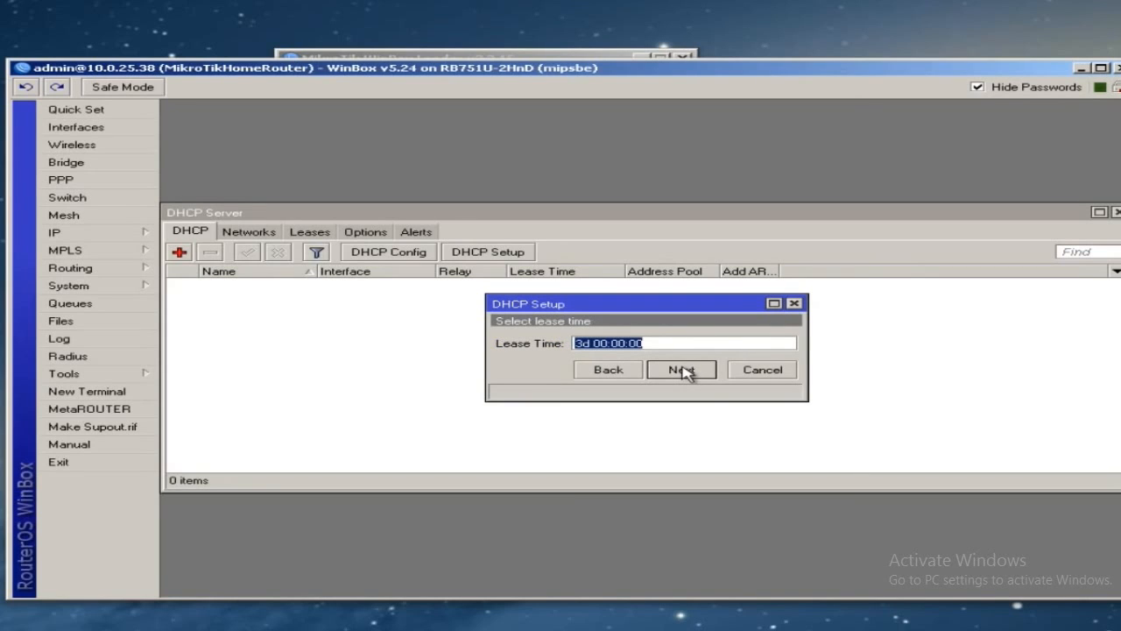
pyautogui.click(682, 370)
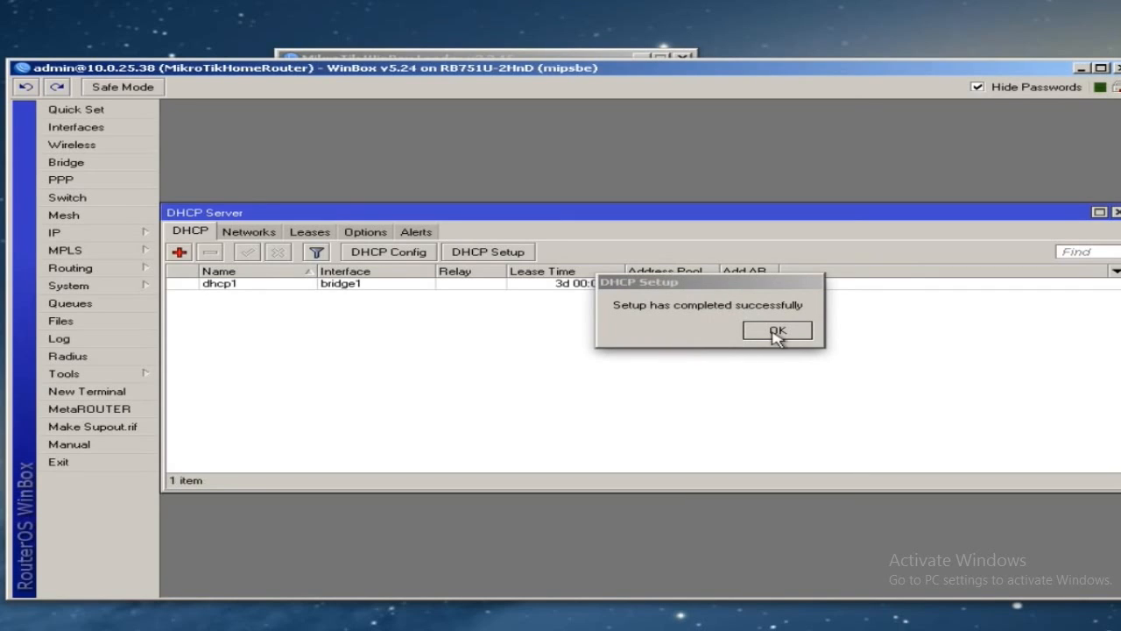
pyautogui.click(777, 332)
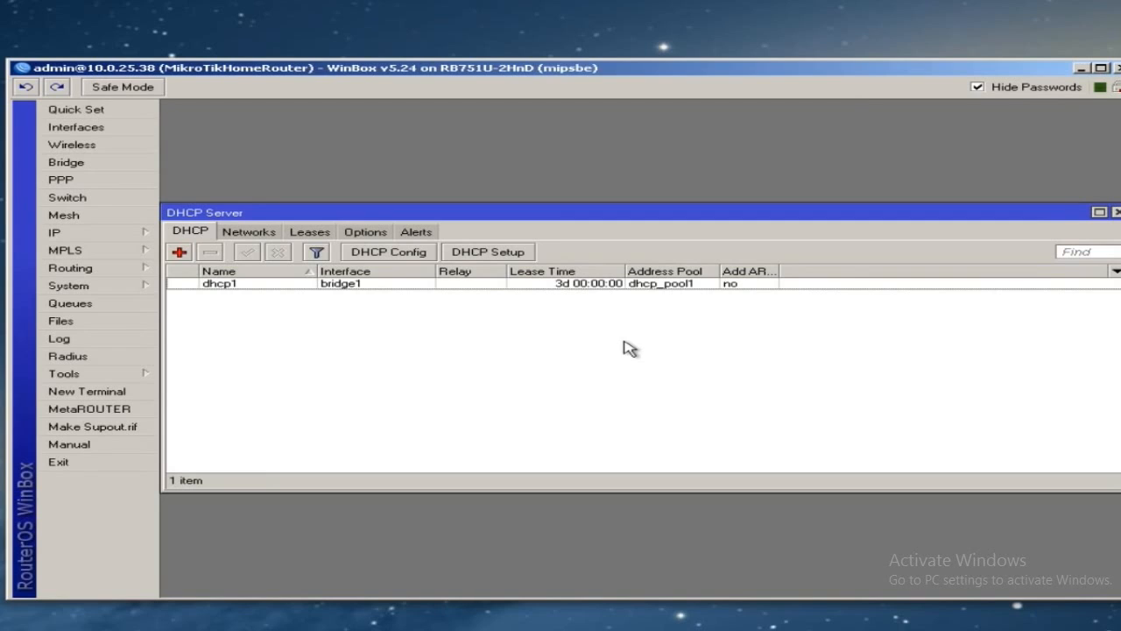
# - Close the DHCP Server window and enable wlan1 in the Wireless Tables interface list
pyautogui.click(72, 145)
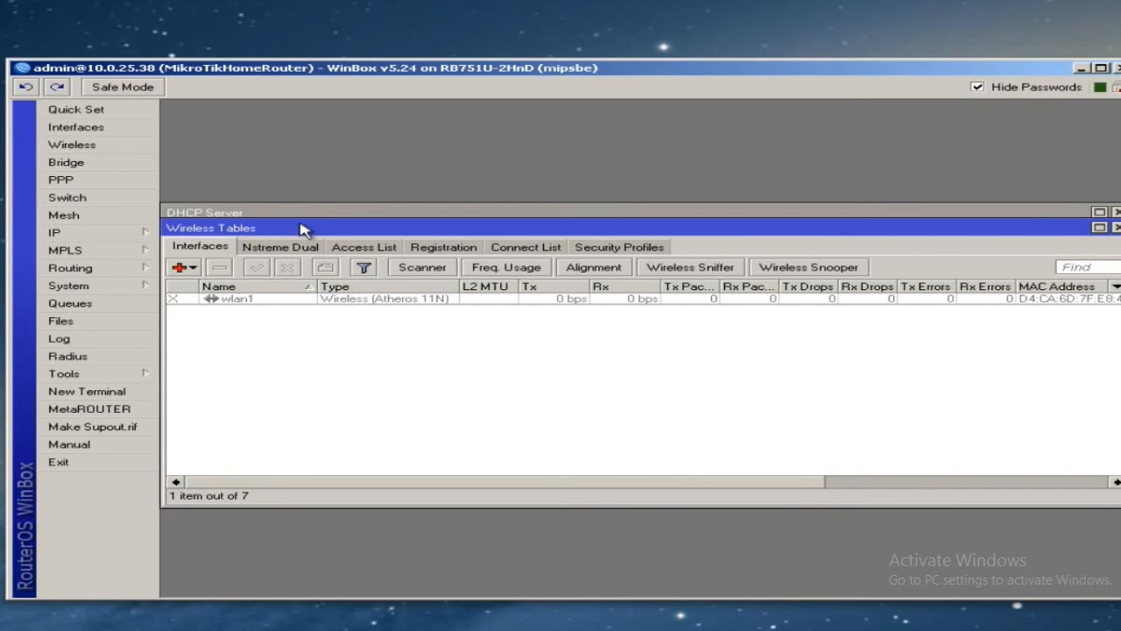
pyautogui.click(1108, 212)
pyautogui.click(1116, 212)
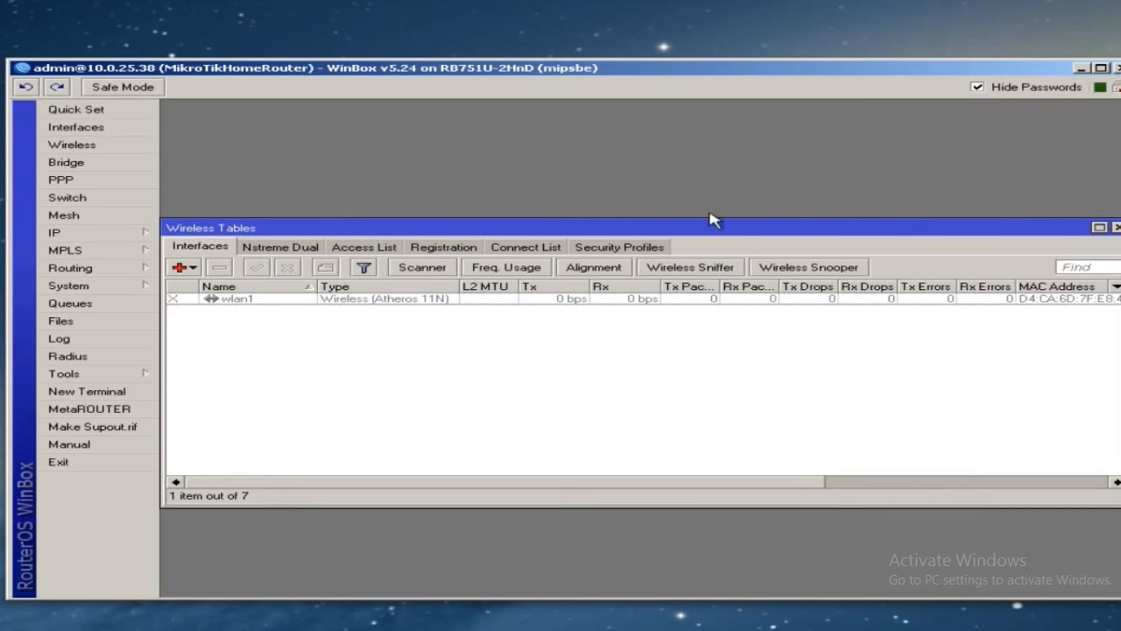
pyautogui.click(1116, 227)
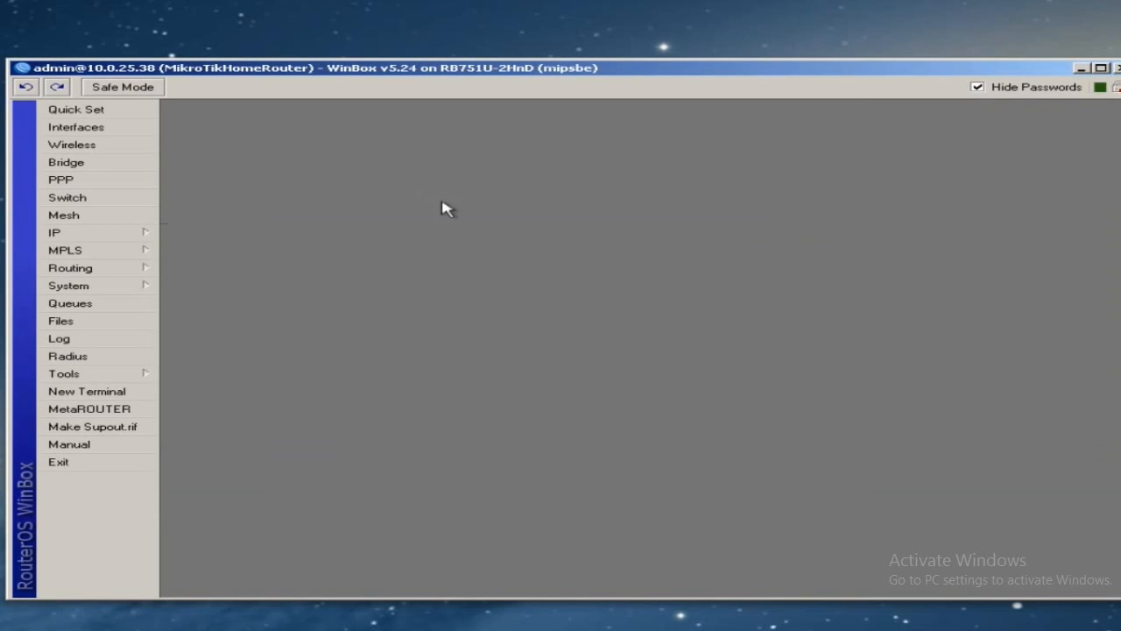
pyautogui.click(83, 145)
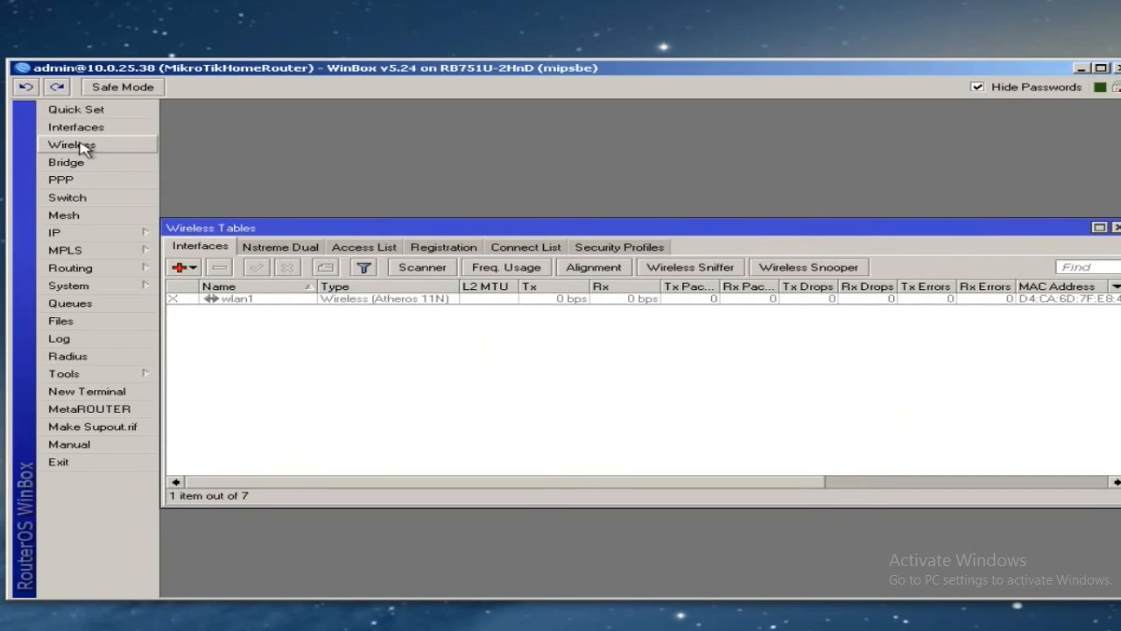
pyautogui.click(262, 303)
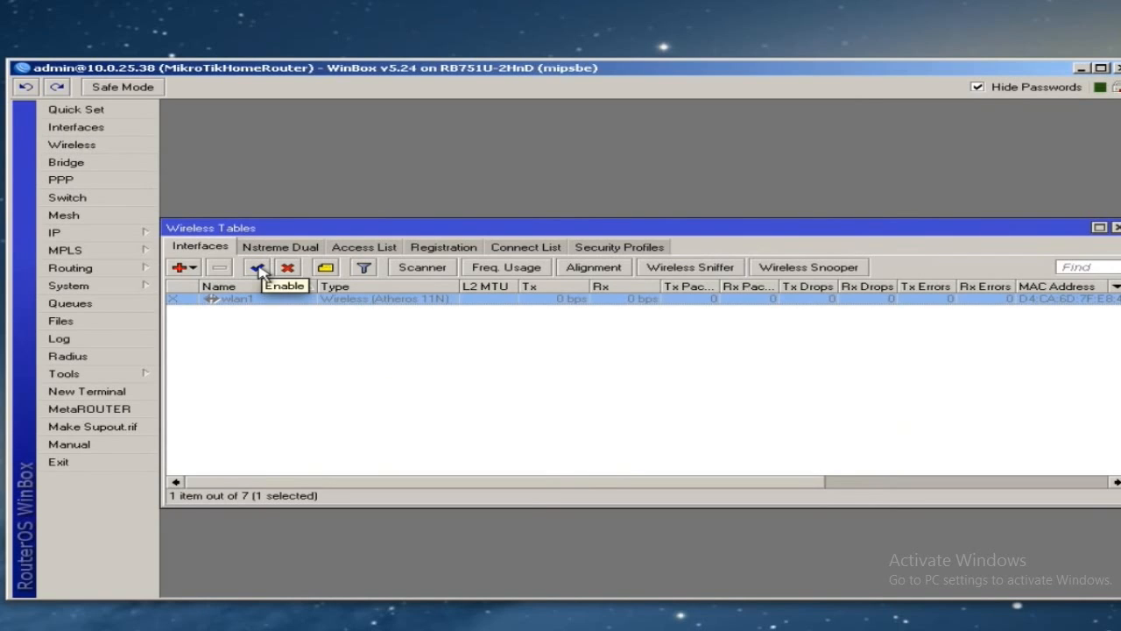
pyautogui.click(257, 268)
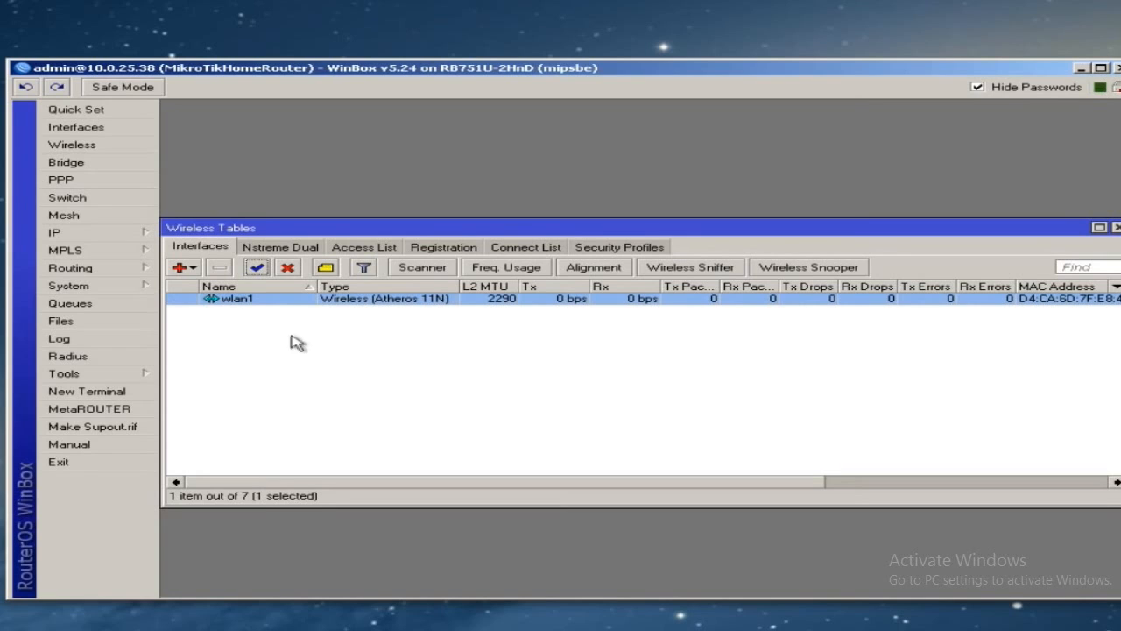
# - Open wlan1's properties on the Wireless tab in Advanced Mode
pyautogui.doubleClick(269, 302)
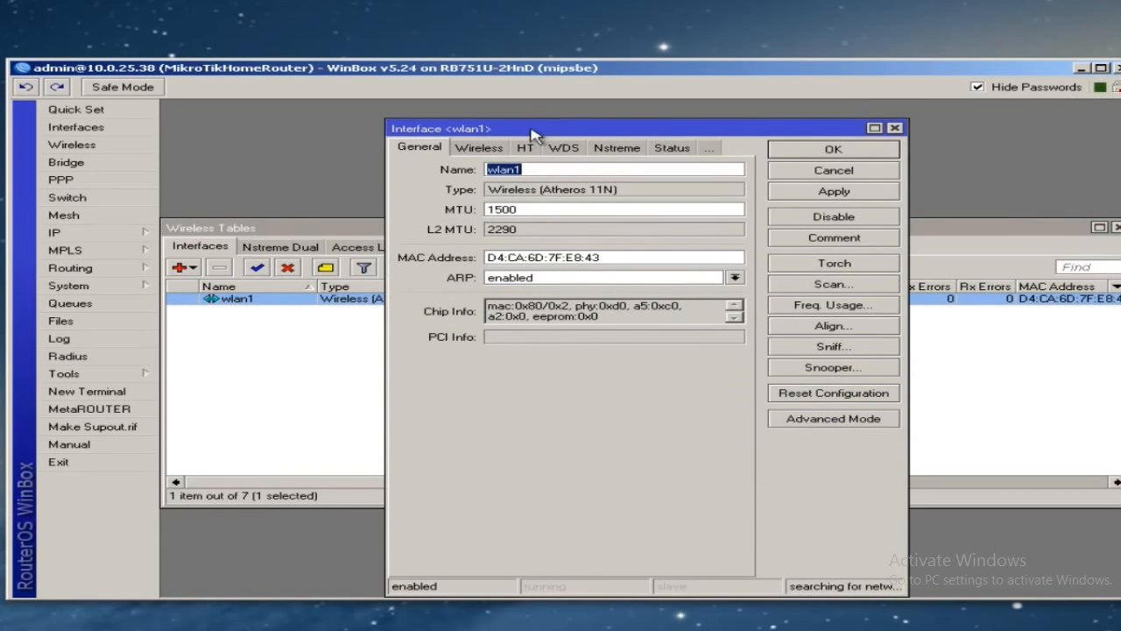
pyautogui.moveTo(532, 130); pyautogui.dragTo(513, 113)
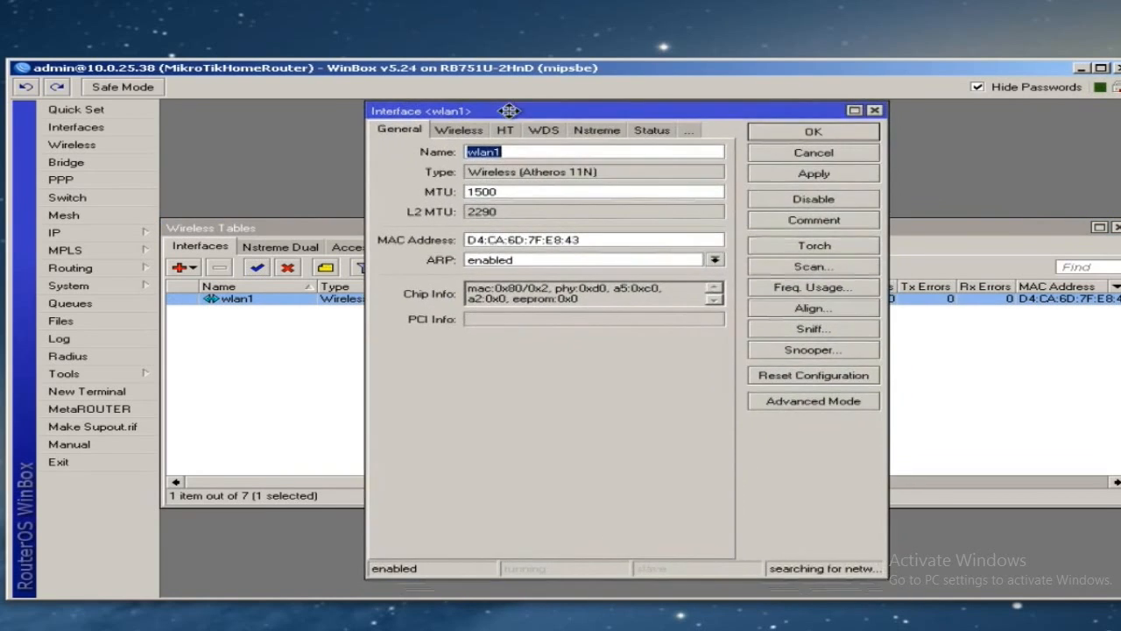
pyautogui.click(458, 133)
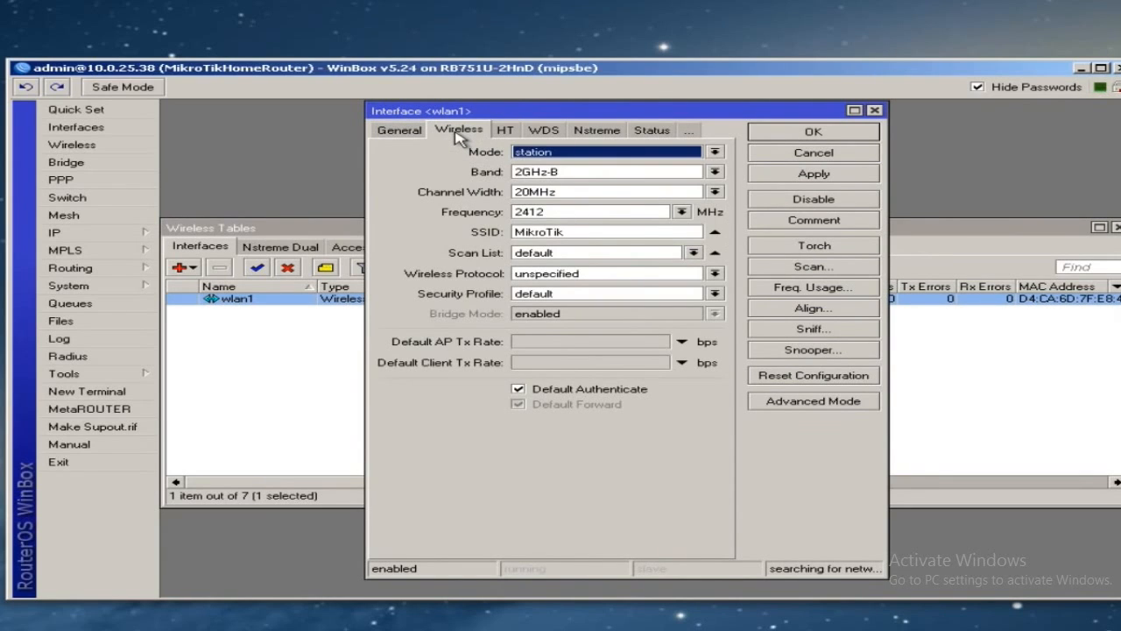
pyautogui.click(799, 404)
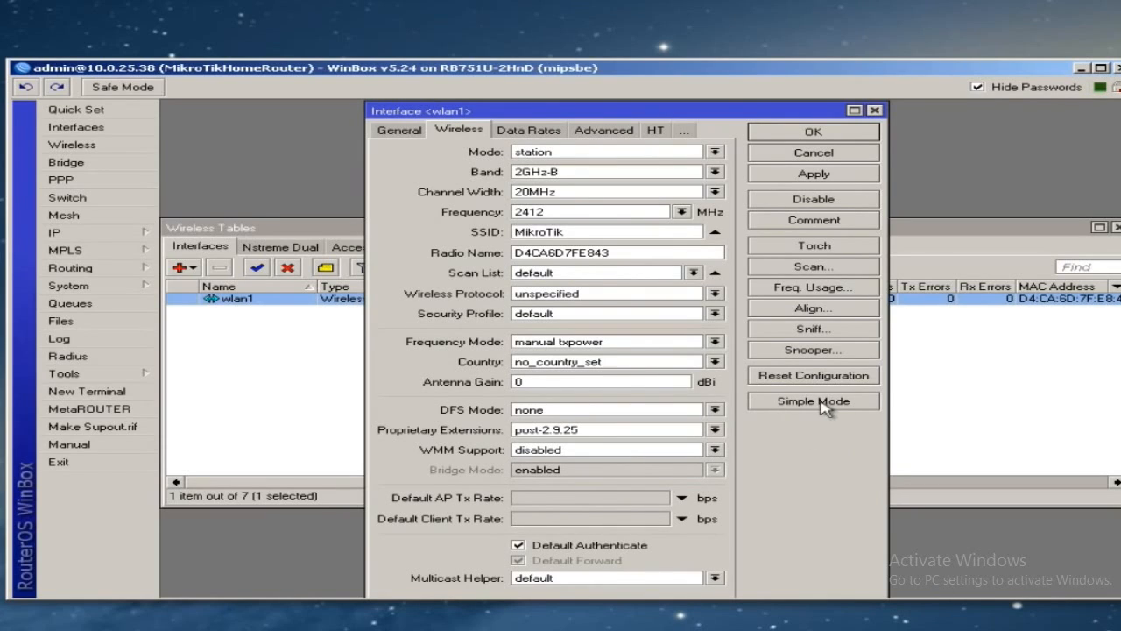
# - Set mode ap bridge, band 2GHz-B/G/N and DFS mode no radar detect
pyautogui.click(716, 152)
pyautogui.click(582, 175)
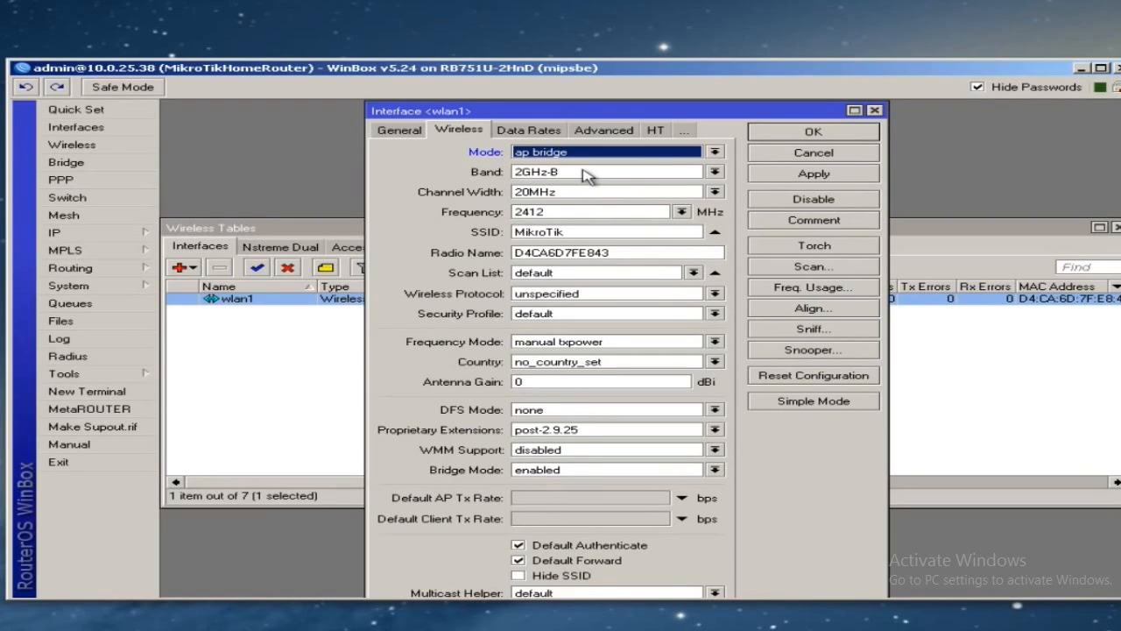
pyautogui.click(584, 175)
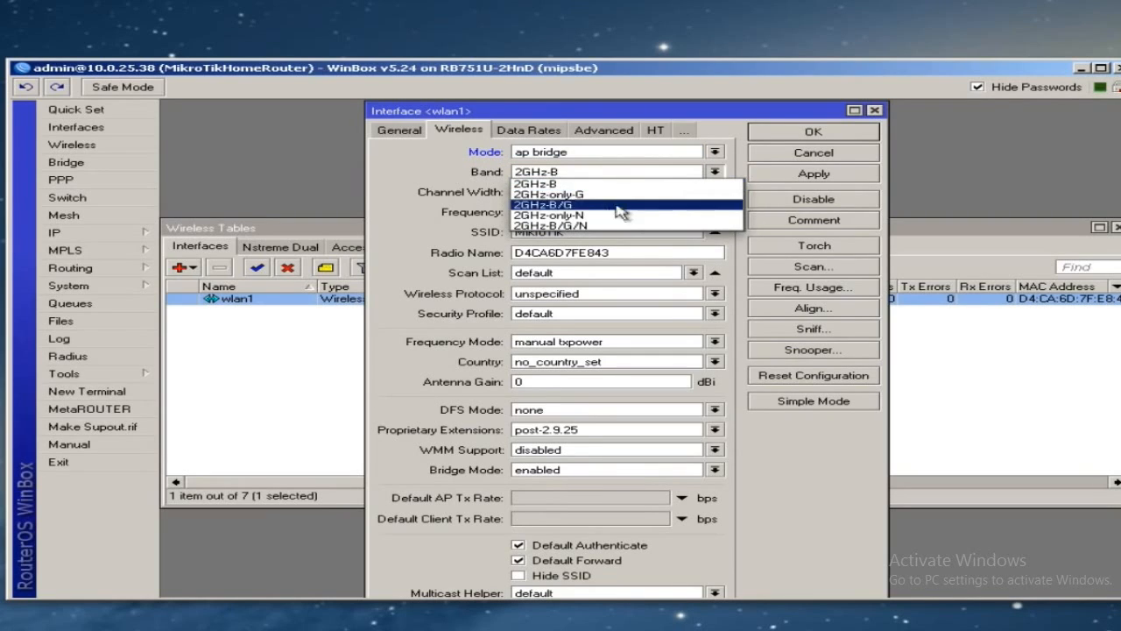
pyautogui.click(584, 226)
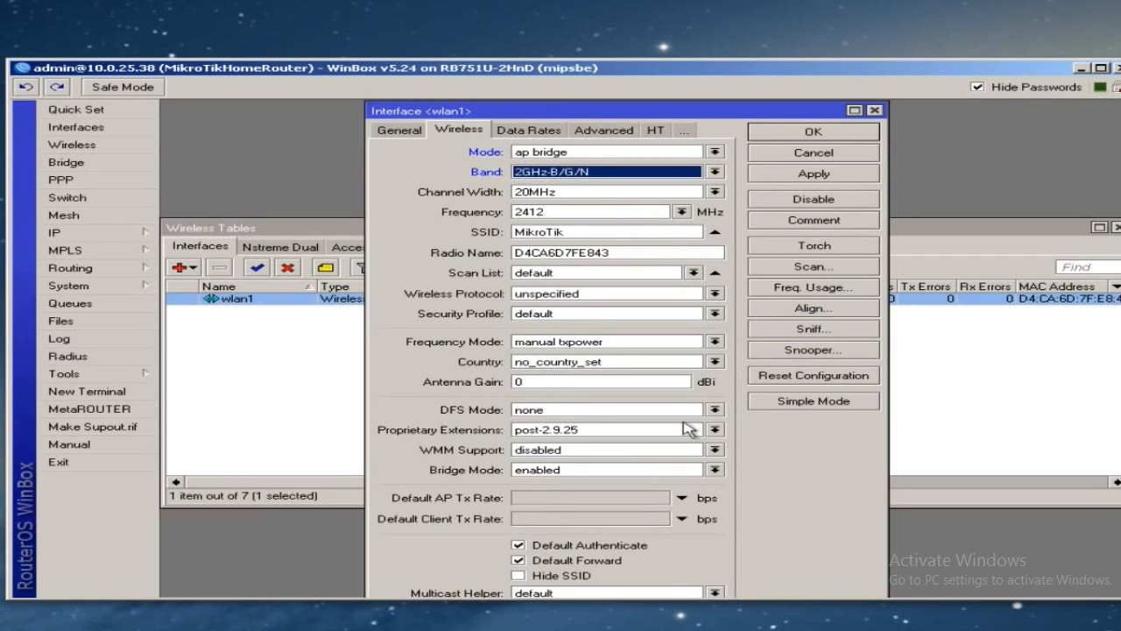
pyautogui.click(714, 410)
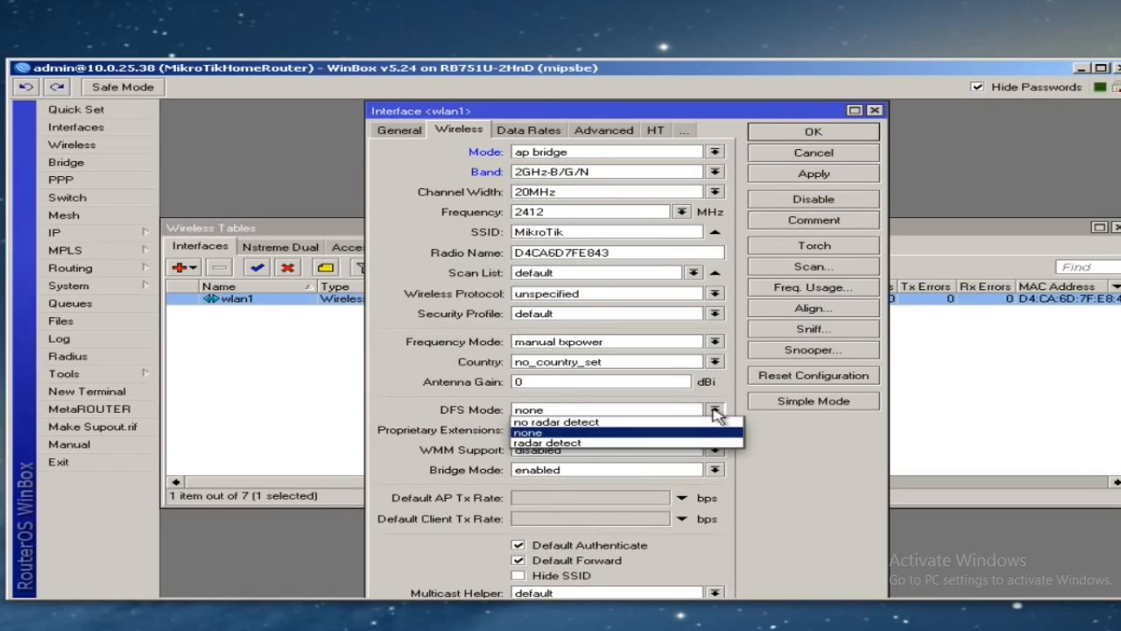
pyautogui.click(613, 423)
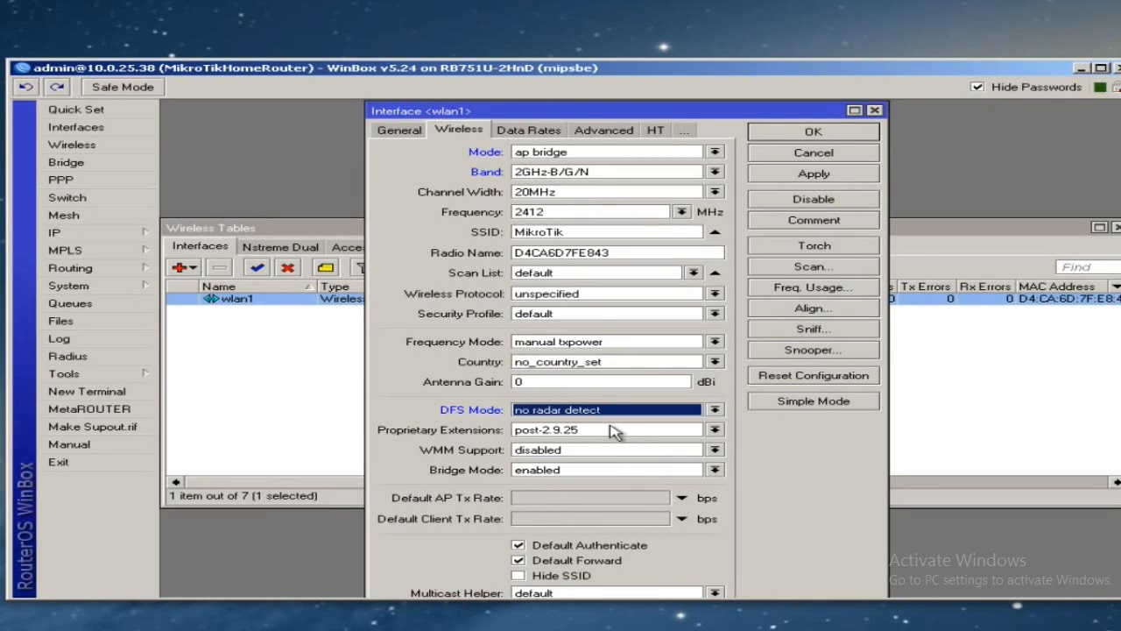
pyautogui.click(624, 231)
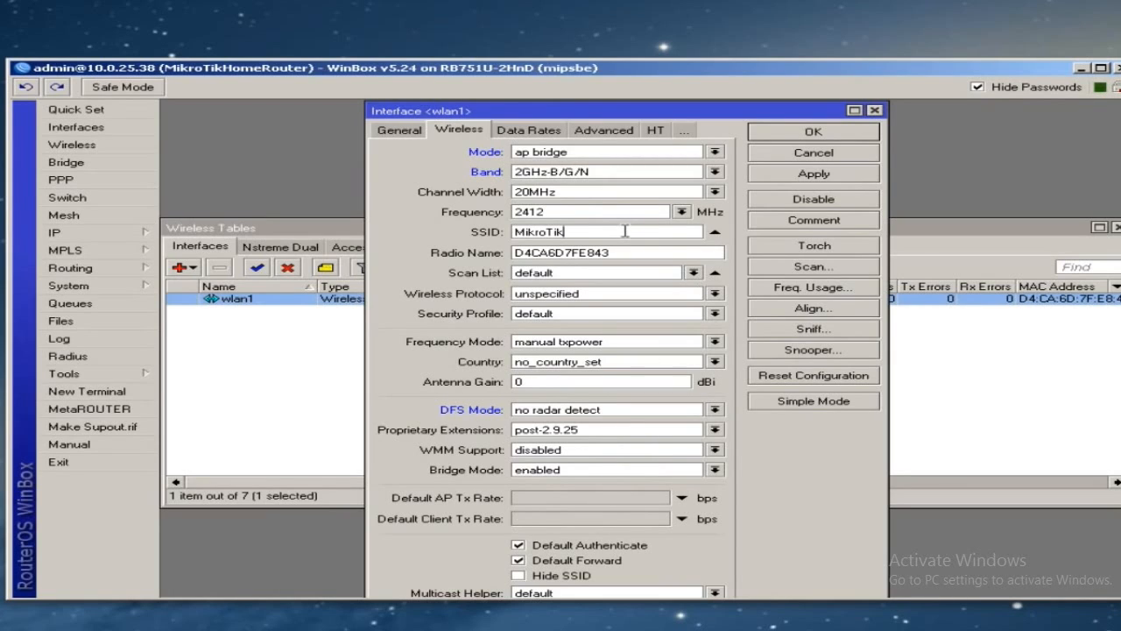
# - Change the SSID to MyHomeRouter and the wireless protocol to 802.11
pyautogui.doubleClick(624, 231)
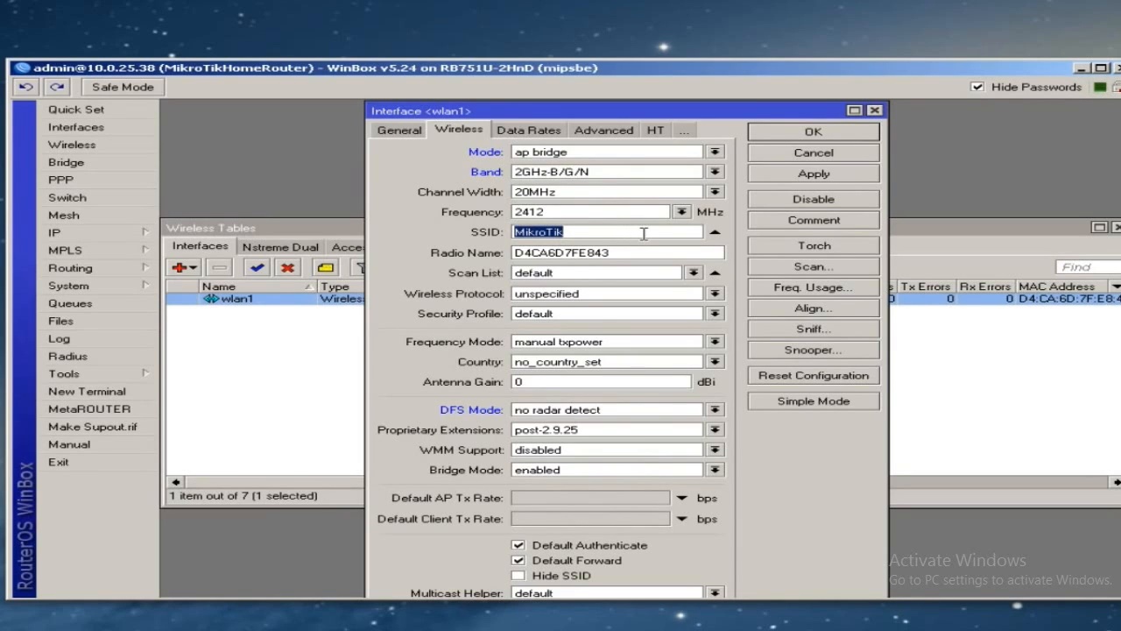
pyautogui.write('MyHomeRouter')
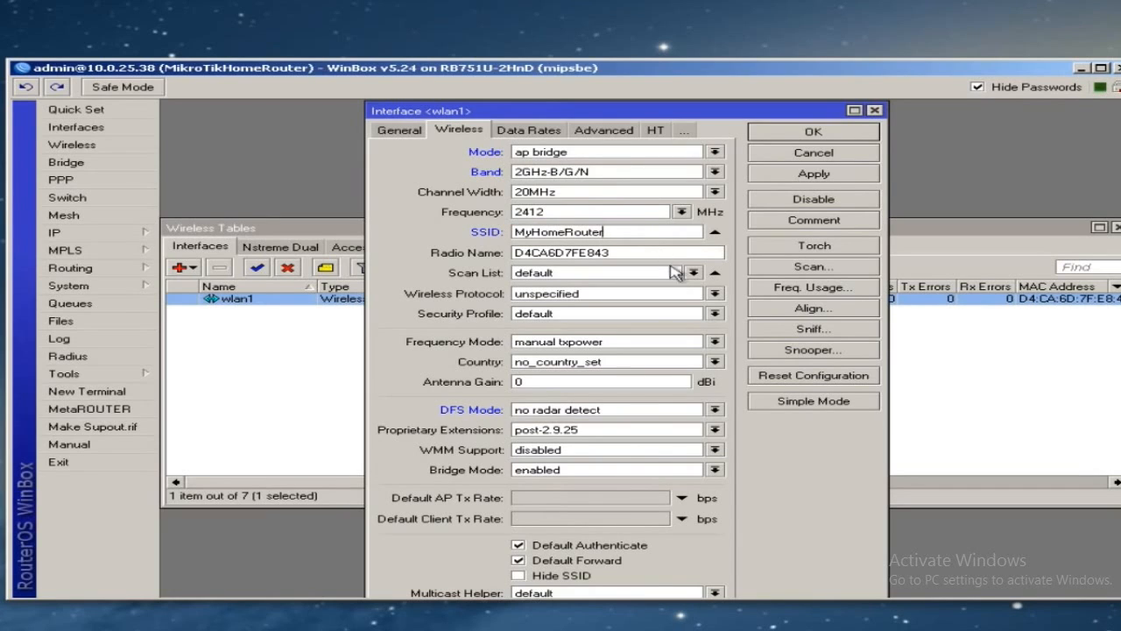
pyautogui.click(621, 295)
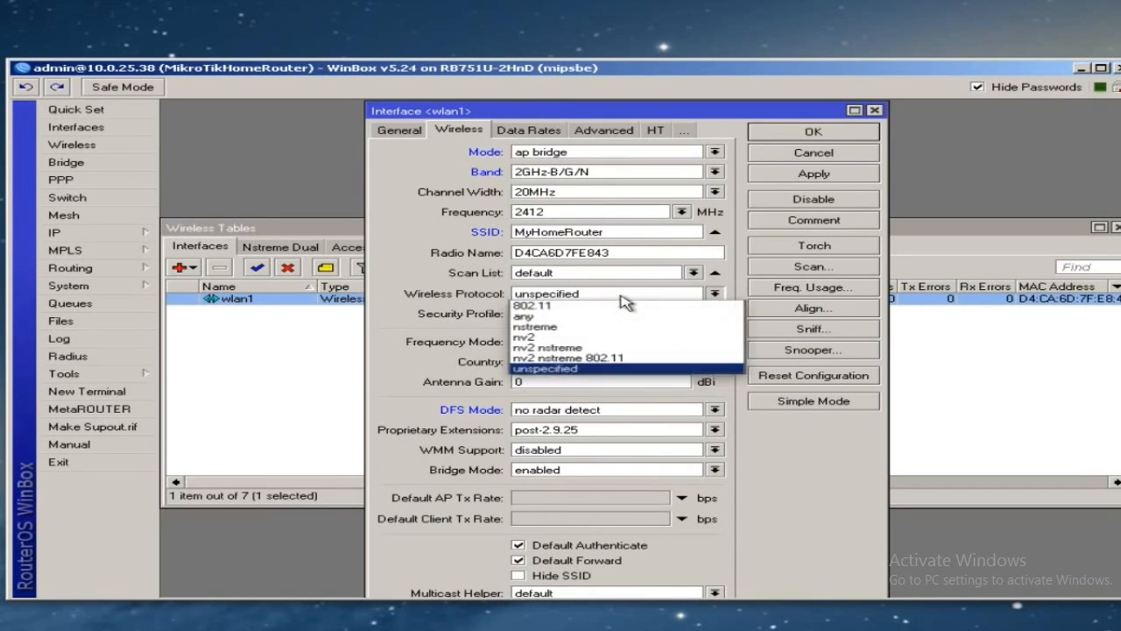
pyautogui.click(550, 306)
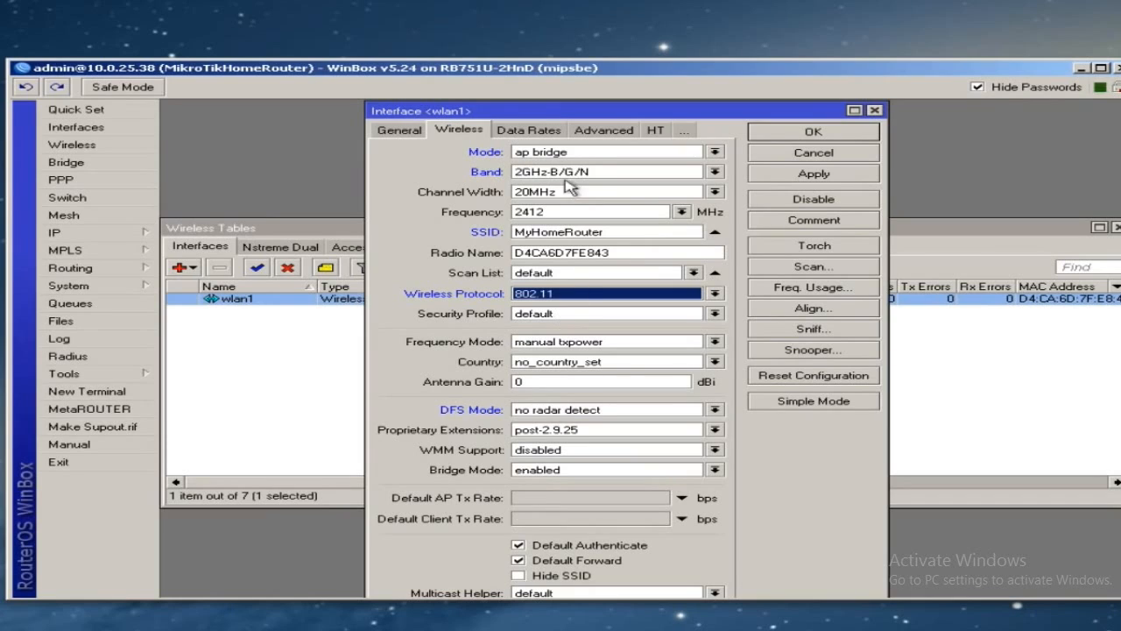
# - Enable chain1 for HT transmit and receive, then save wlan1
pyautogui.click(655, 130)
pyautogui.click(591, 150)
pyautogui.click(590, 165)
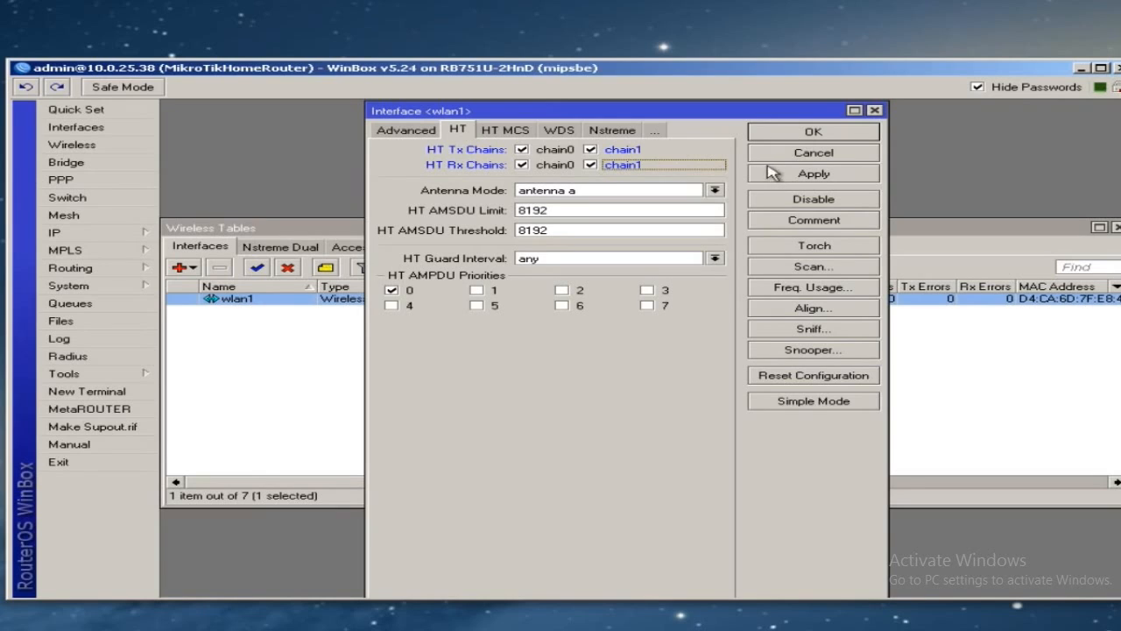
pyautogui.click(804, 139)
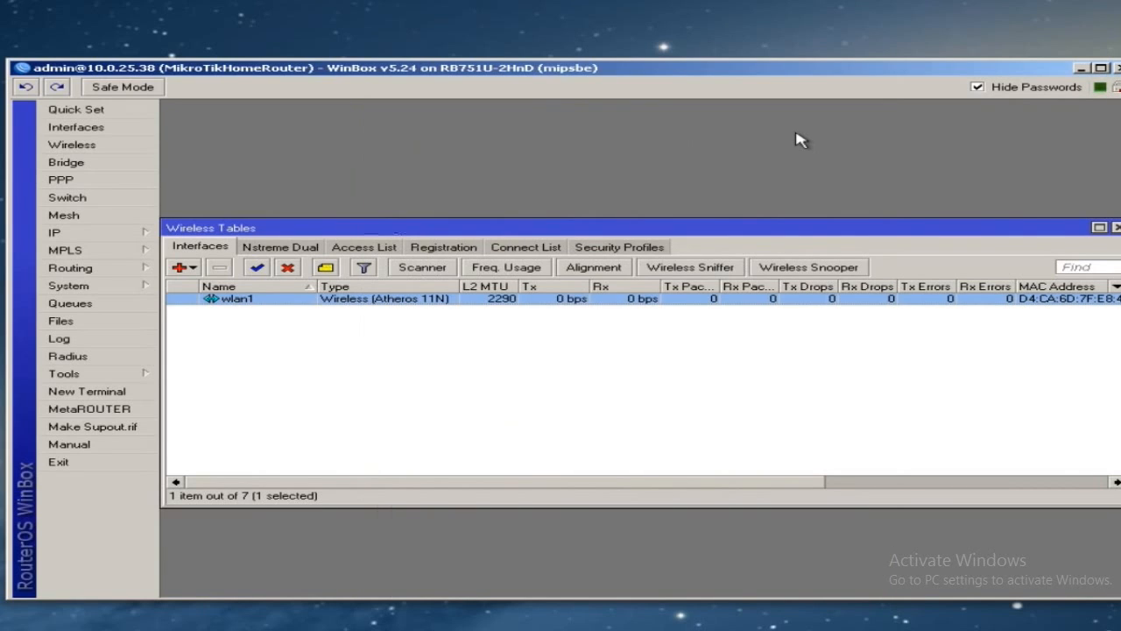
# - Add a security profile named WPA2 and enter its WPA pre-shared key
pyautogui.click(631, 252)
pyautogui.click(179, 268)
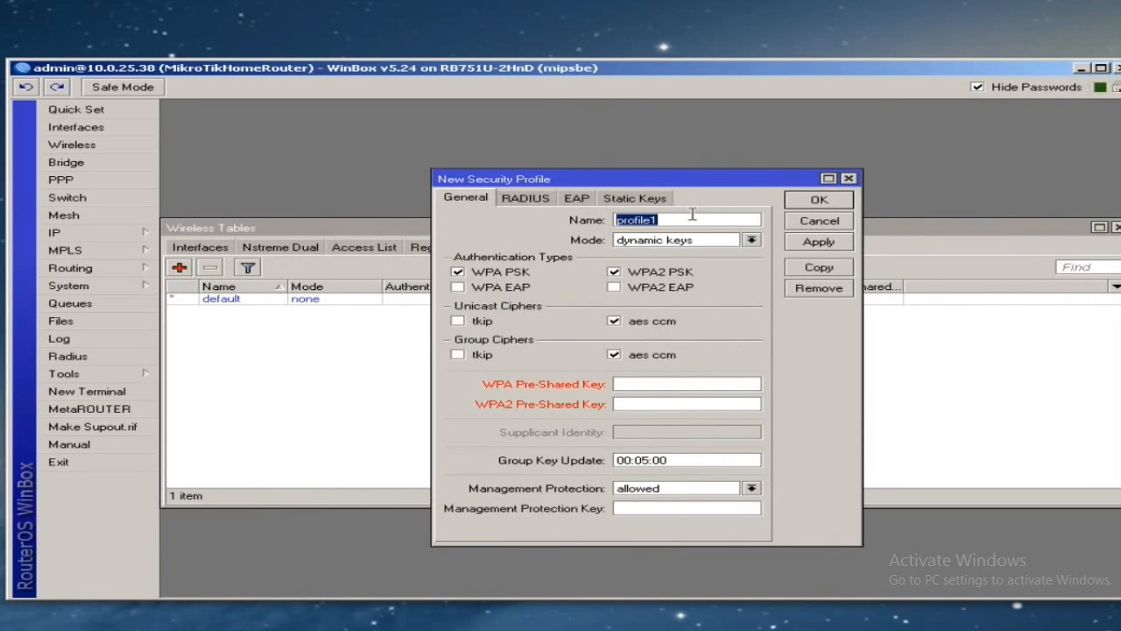
pyautogui.write('WPA')
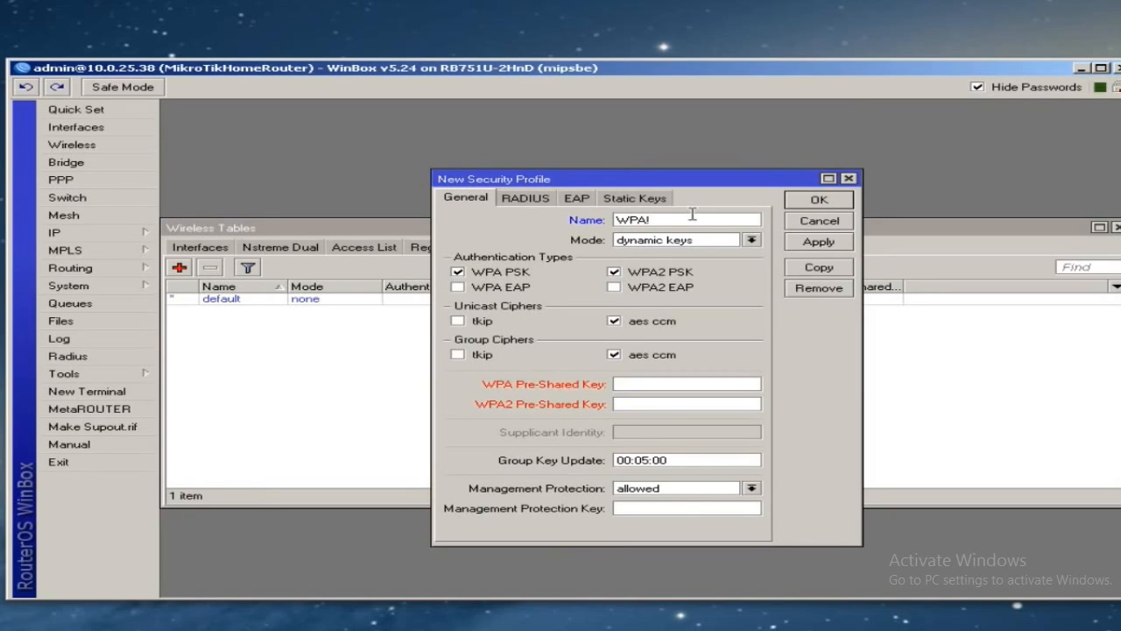
pyautogui.write('2')
pyautogui.write('*********************')
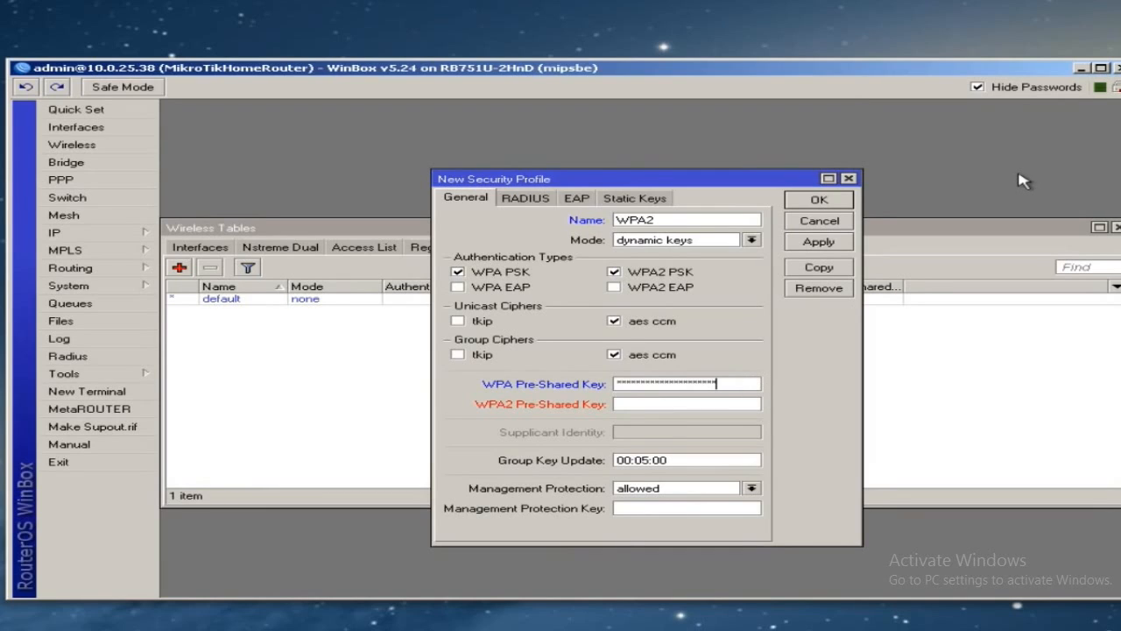
# - Copy the WPA pre-shared key into the WPA2 pre-shared key field and save the profile
pyautogui.click(977, 87)
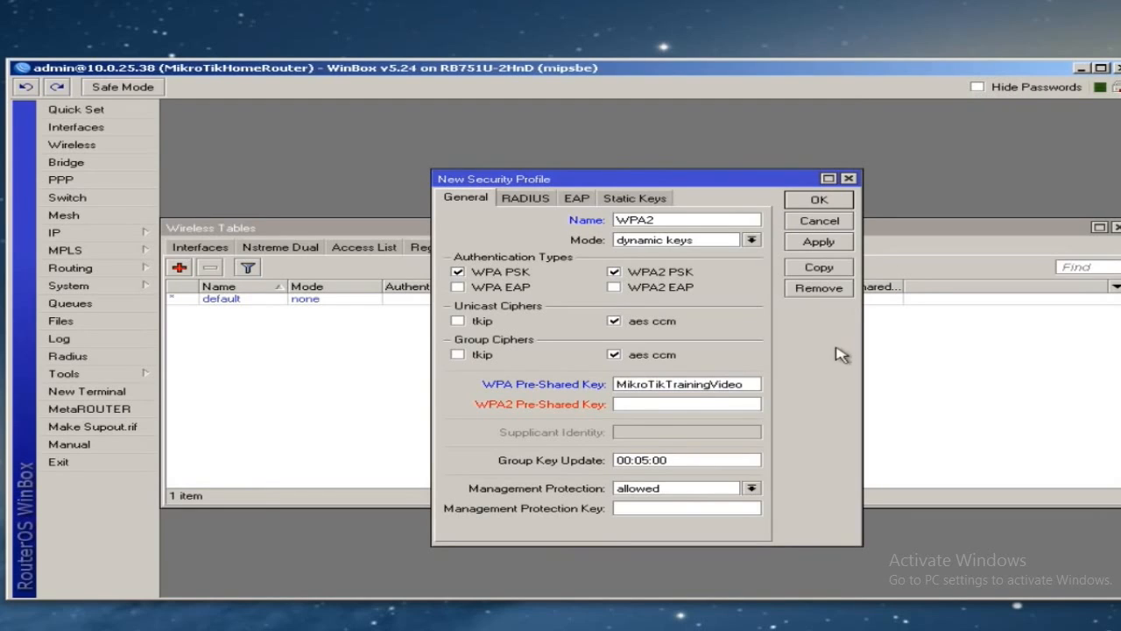
pyautogui.moveTo(746, 383); pyautogui.dragTo(617, 384)
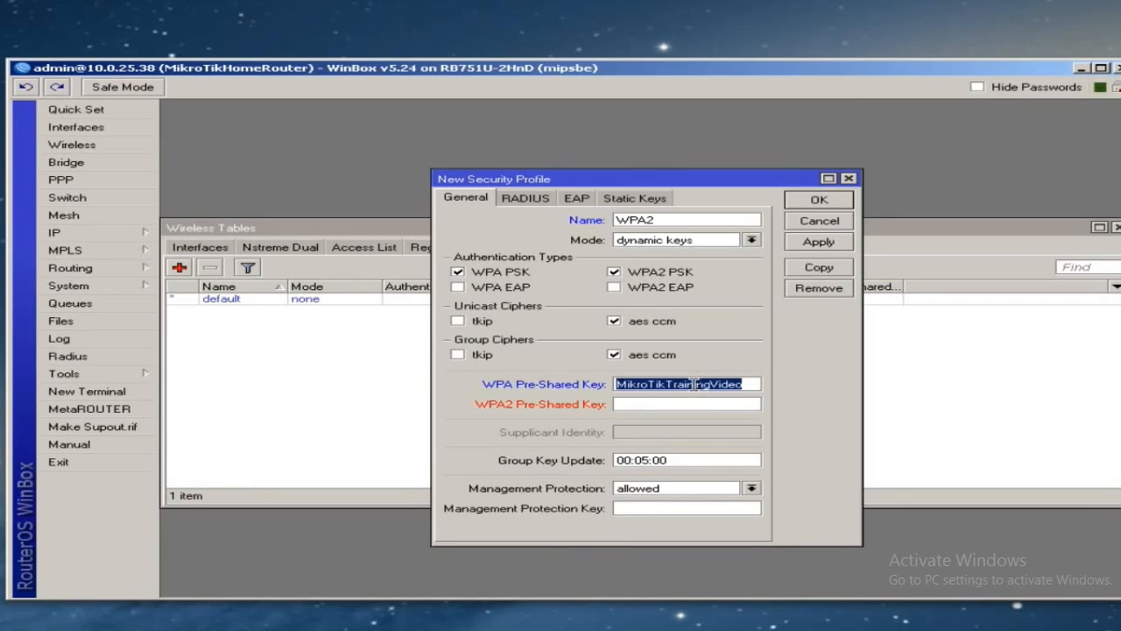
pyautogui.rightClick(698, 391)
pyautogui.click(720, 407)
pyautogui.click(692, 404)
pyautogui.rightClick(692, 404)
pyautogui.click(728, 438)
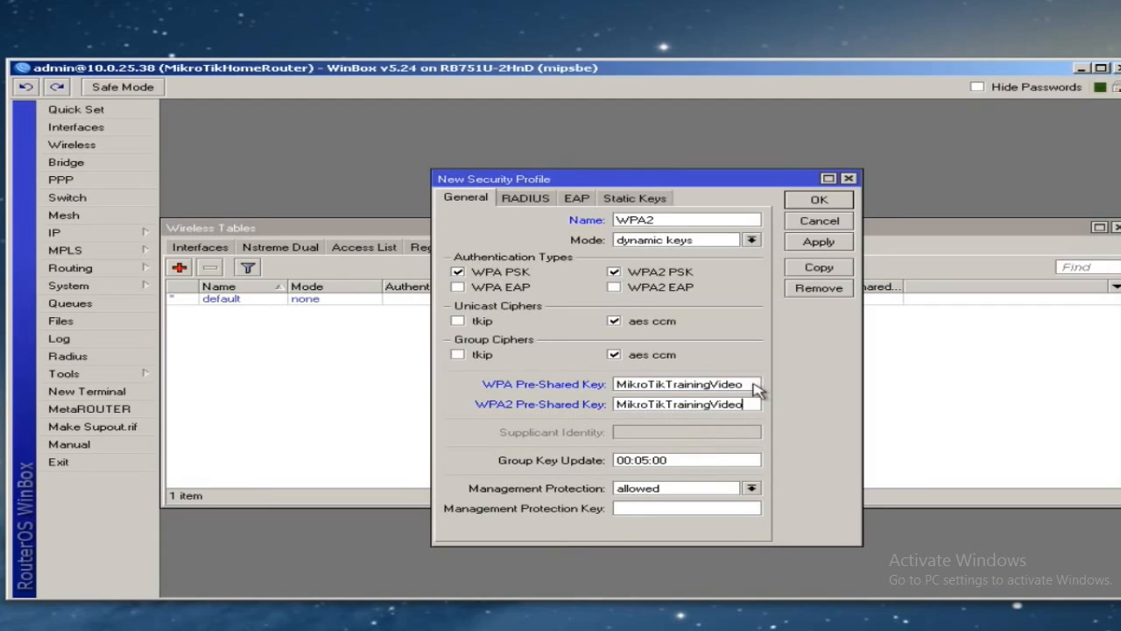
pyautogui.click(819, 200)
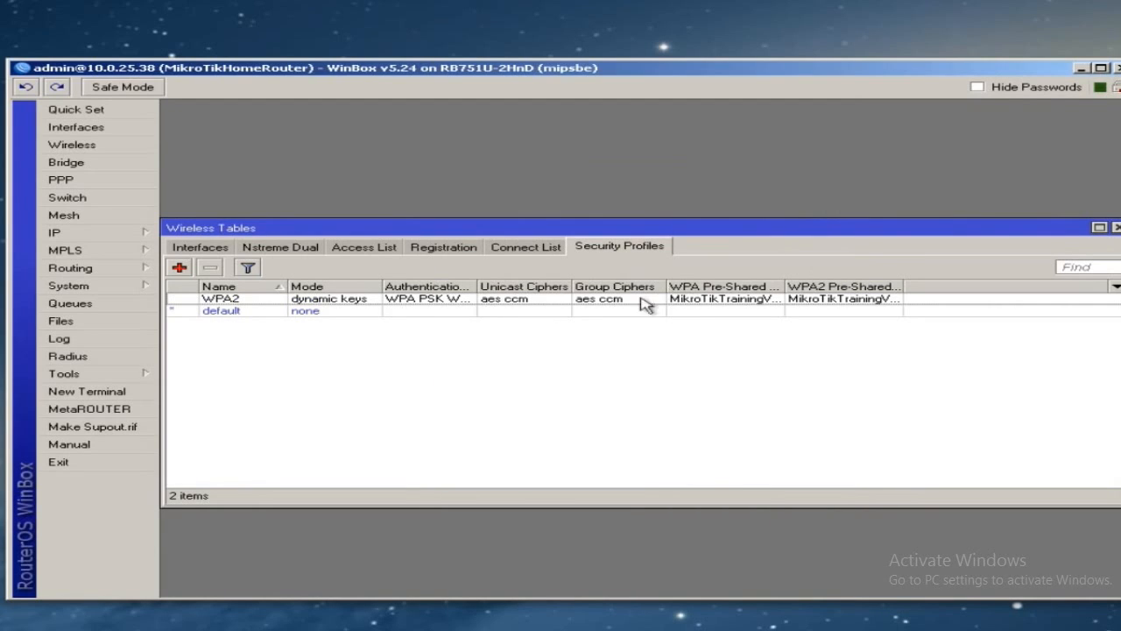
# - Set wlan1's Security Profile to WPA2 on its Wireless tab, then apply and save
pyautogui.click(611, 302)
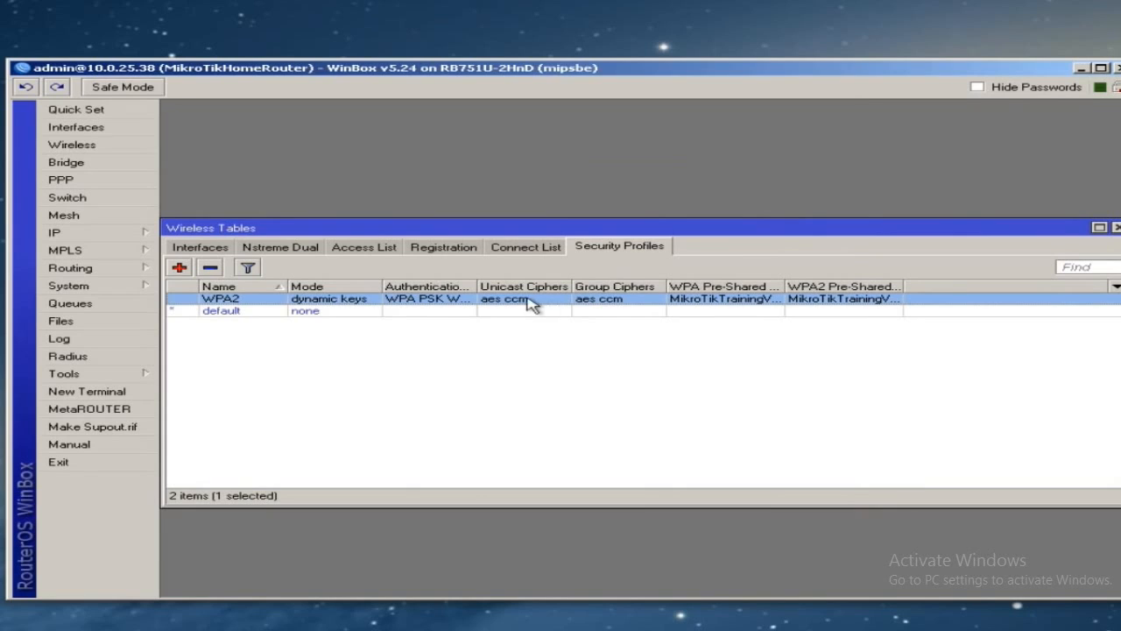
pyautogui.click(198, 248)
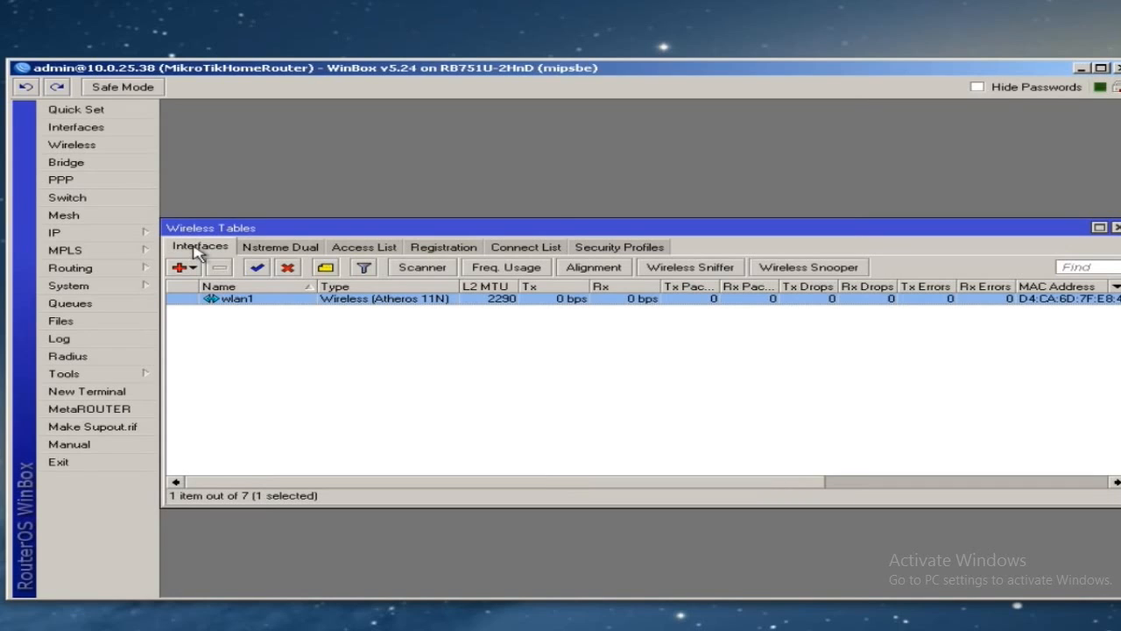
pyautogui.doubleClick(244, 302)
pyautogui.click(421, 130)
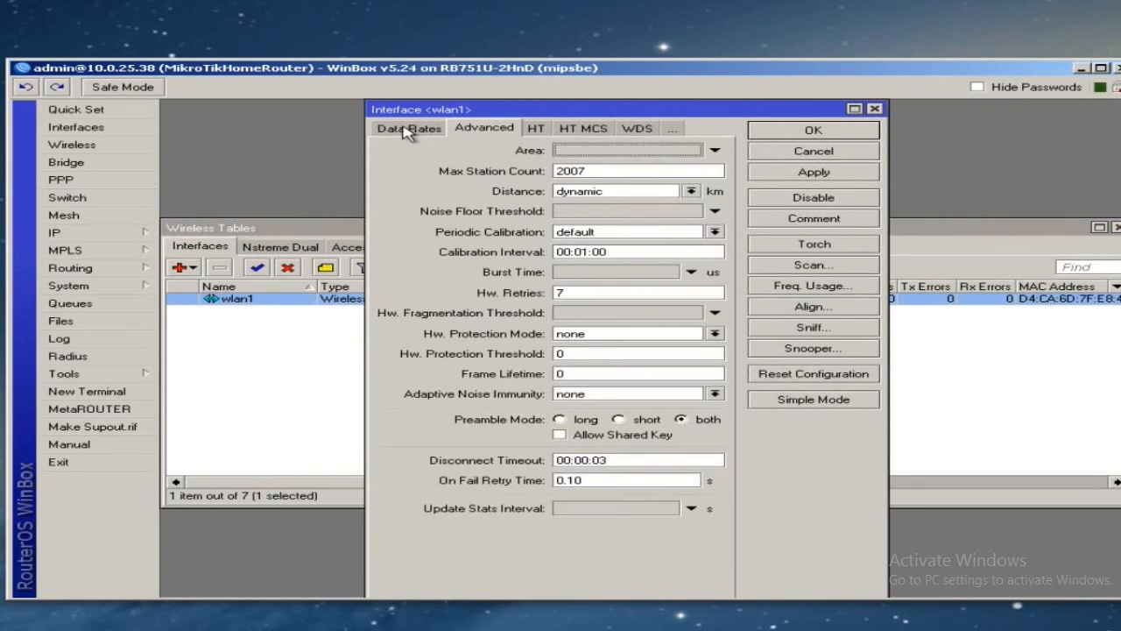
pyautogui.click(421, 130)
pyautogui.click(425, 131)
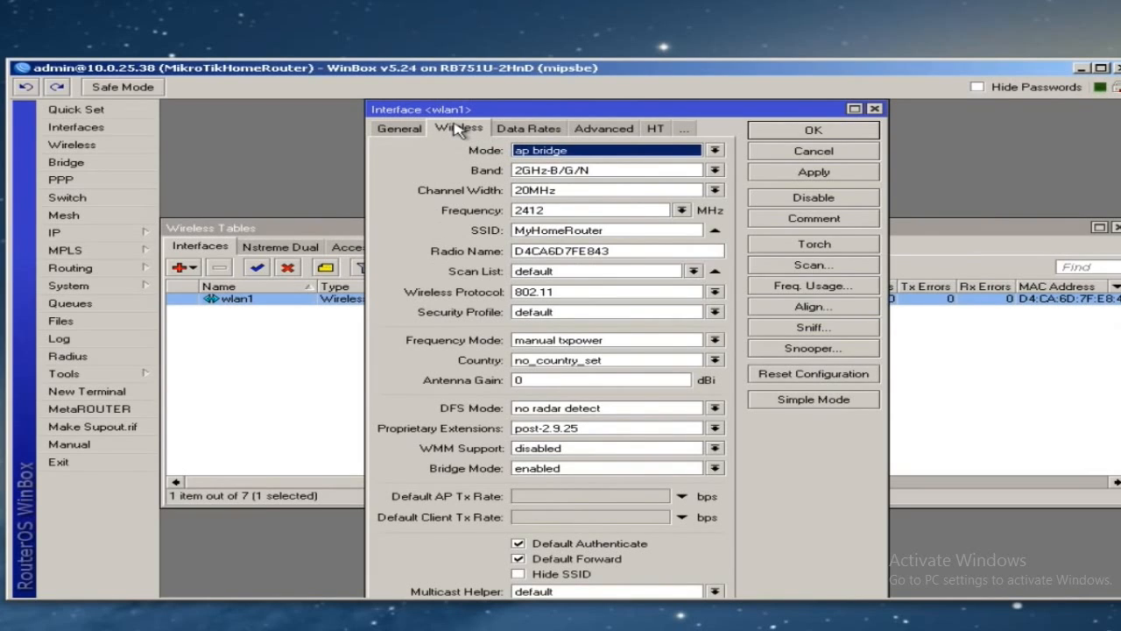
pyautogui.click(576, 315)
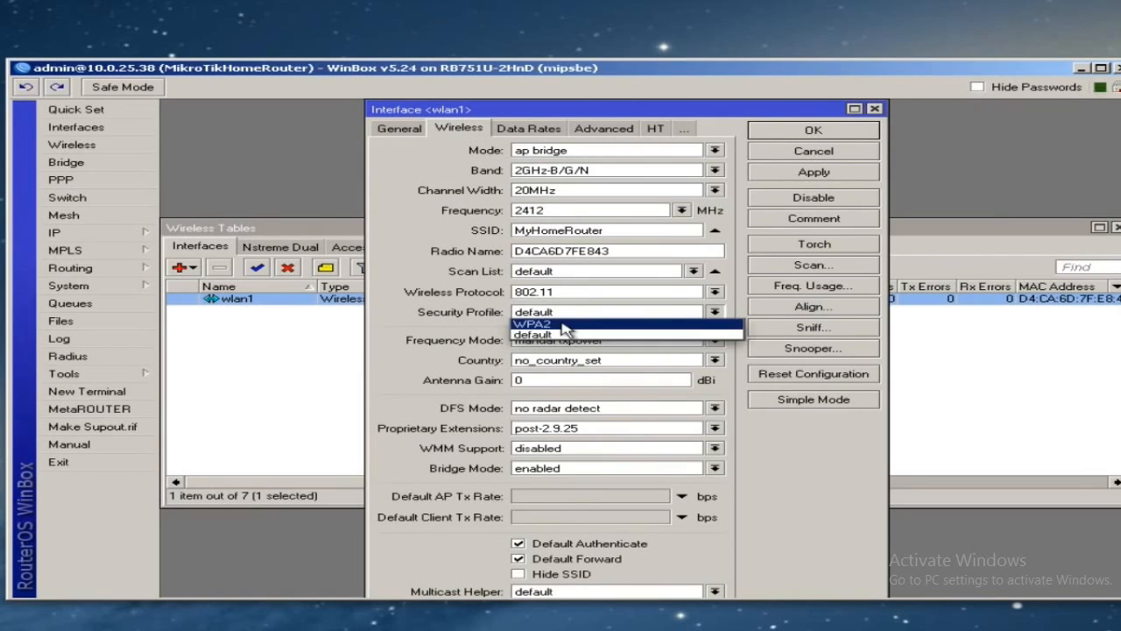
pyautogui.click(565, 326)
pyautogui.click(806, 173)
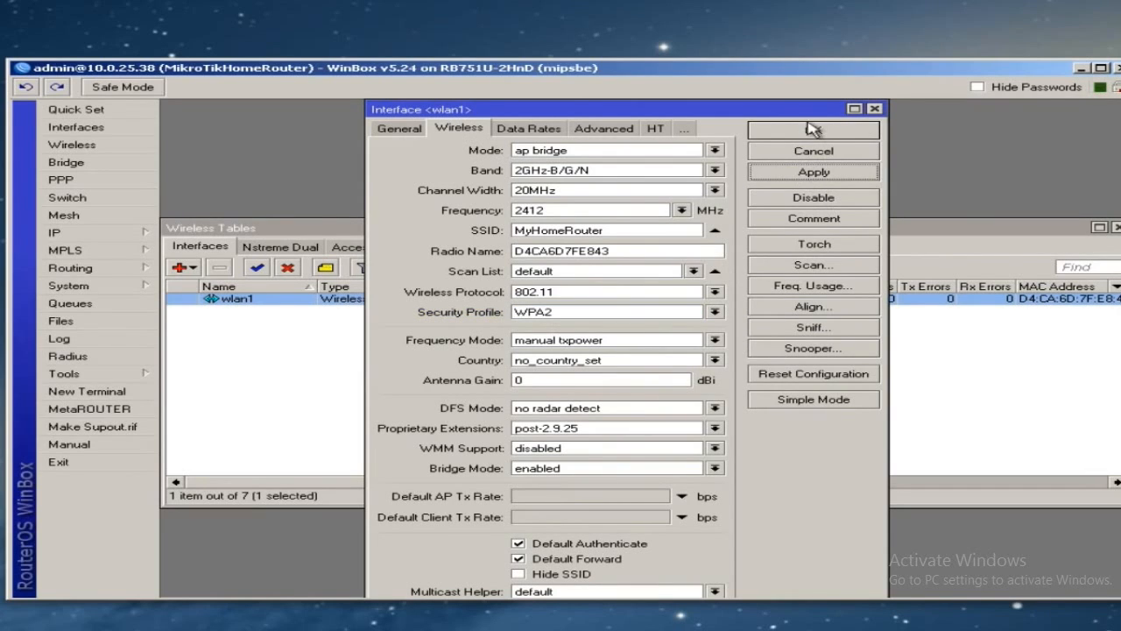
pyautogui.click(811, 132)
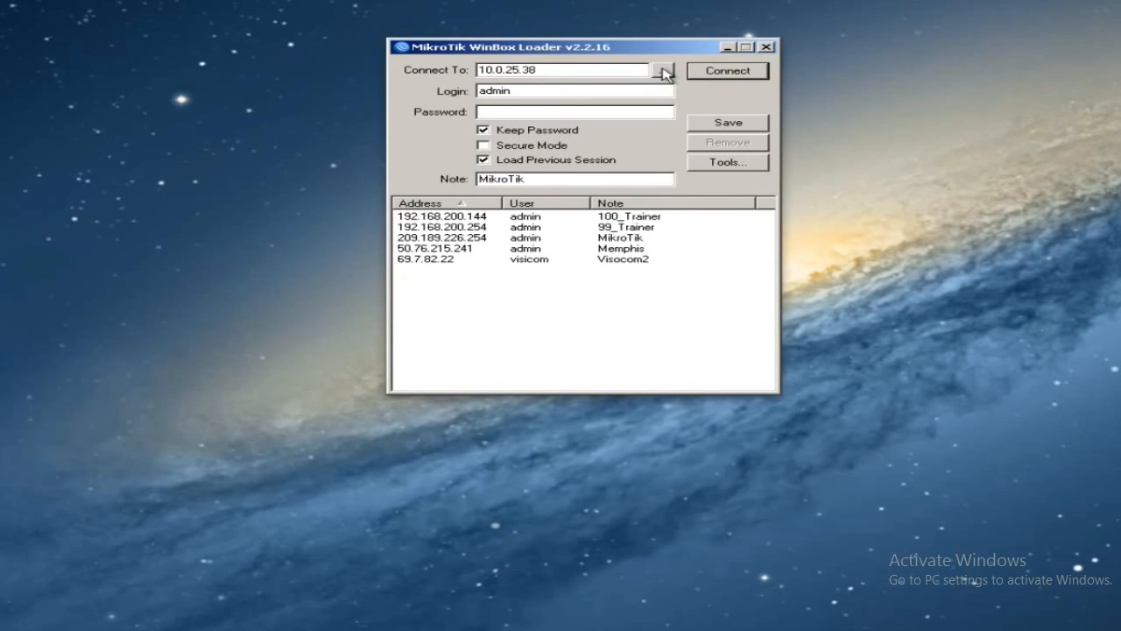
# - Reconnect to the router at 10.0.25.38, close its File List and show the IP menu
pyautogui.click(663, 71)
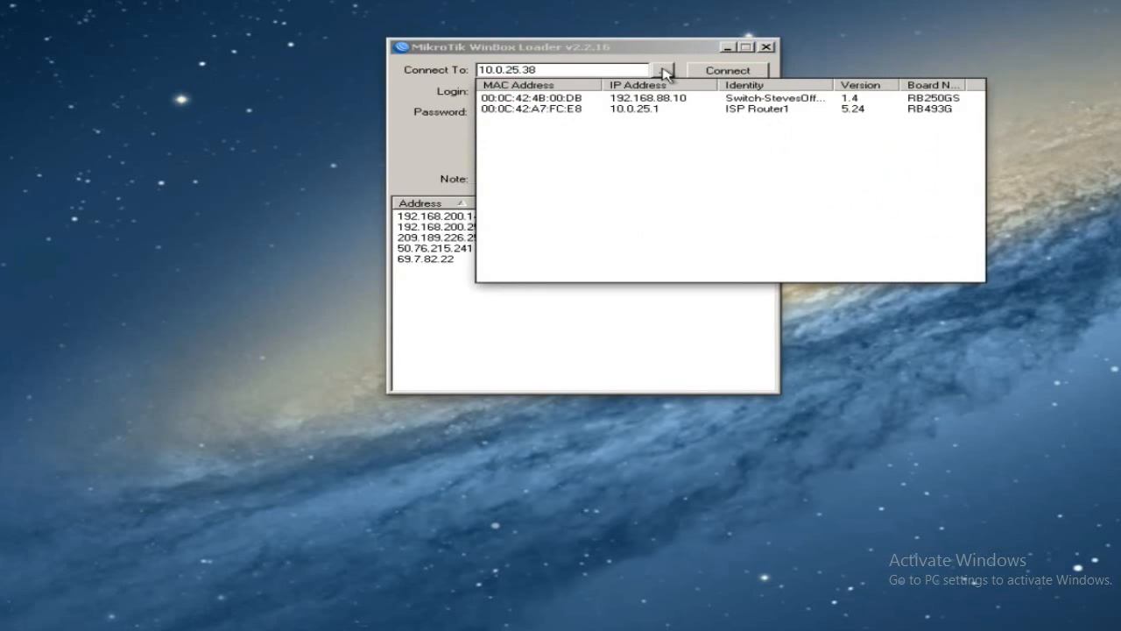
pyautogui.click(718, 73)
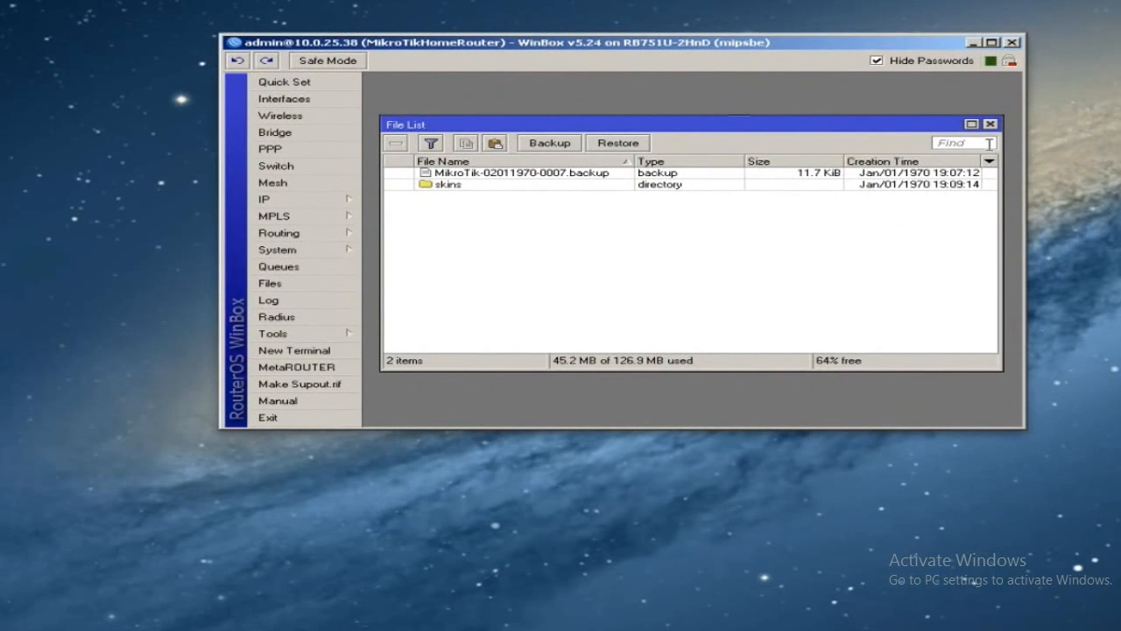
pyautogui.click(990, 123)
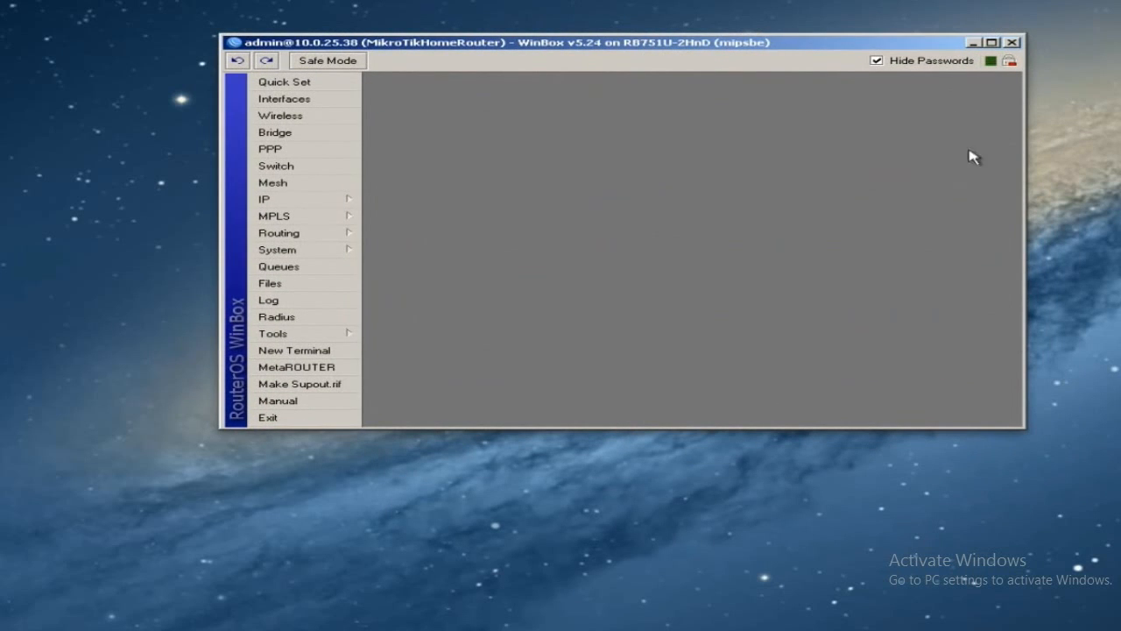
pyautogui.click(330, 206)
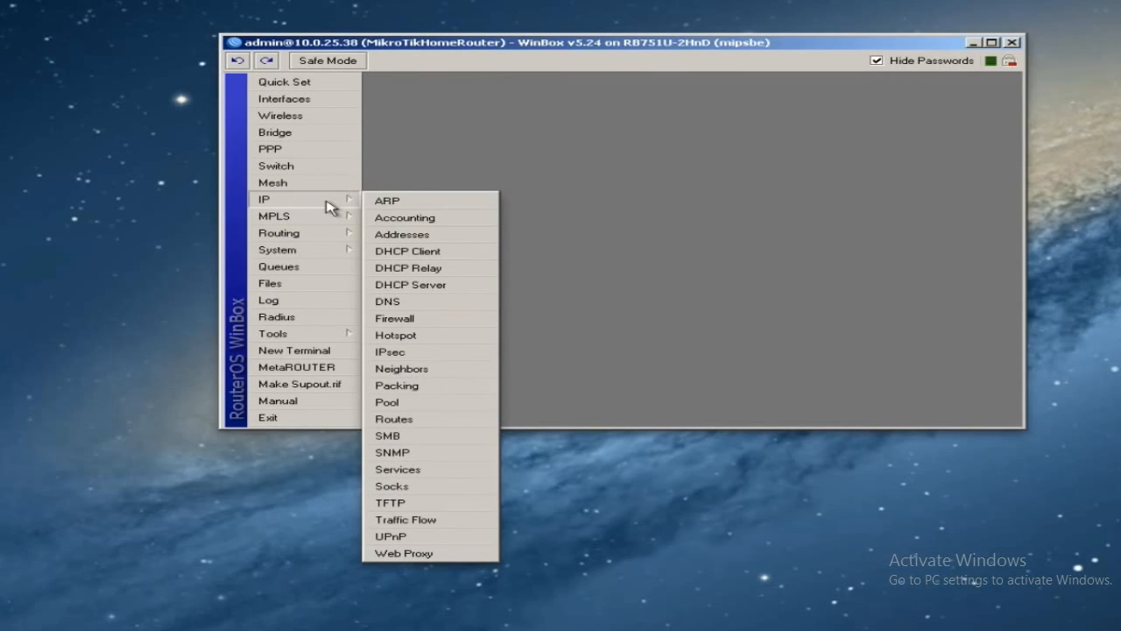
# - Add a new rule on the NAT tab of IP > Firewall
pyautogui.click(438, 320)
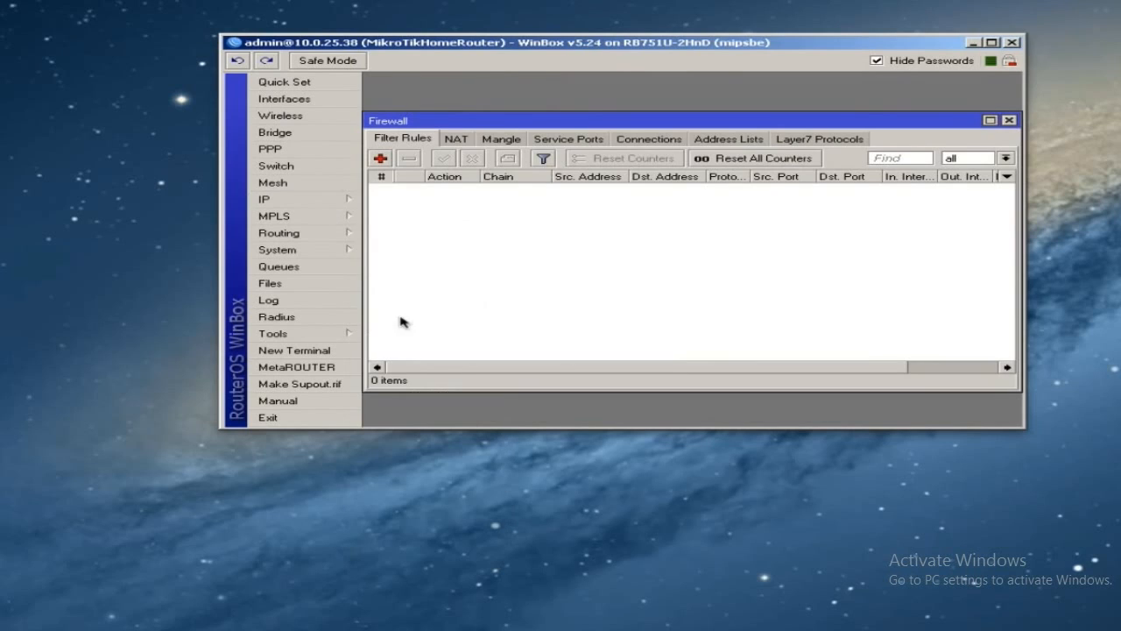
pyautogui.click(455, 140)
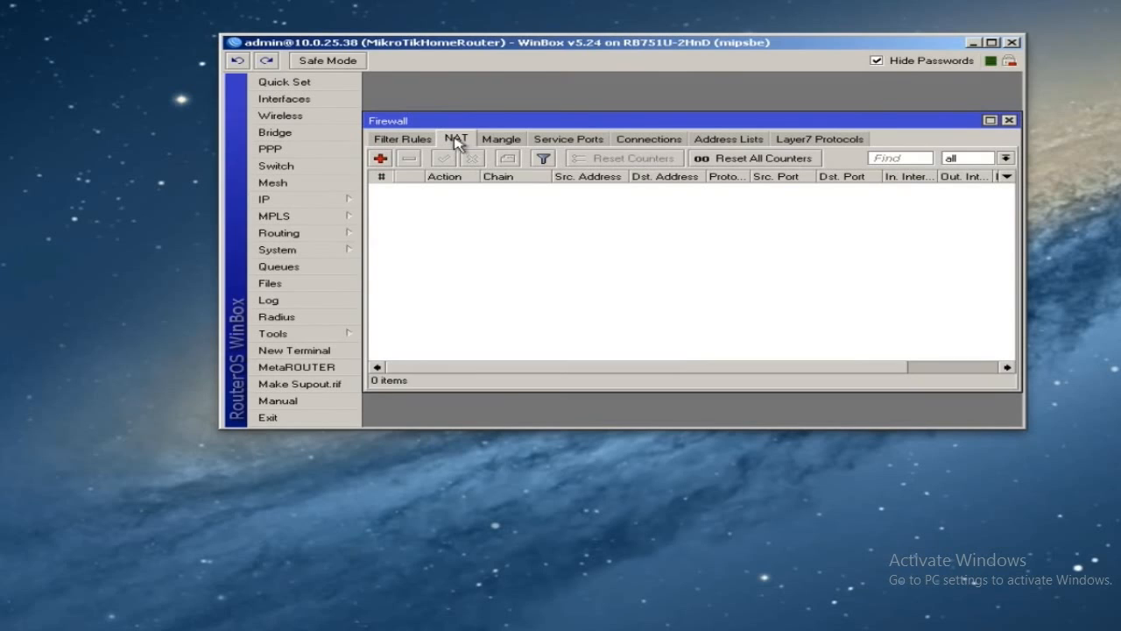
pyautogui.click(380, 158)
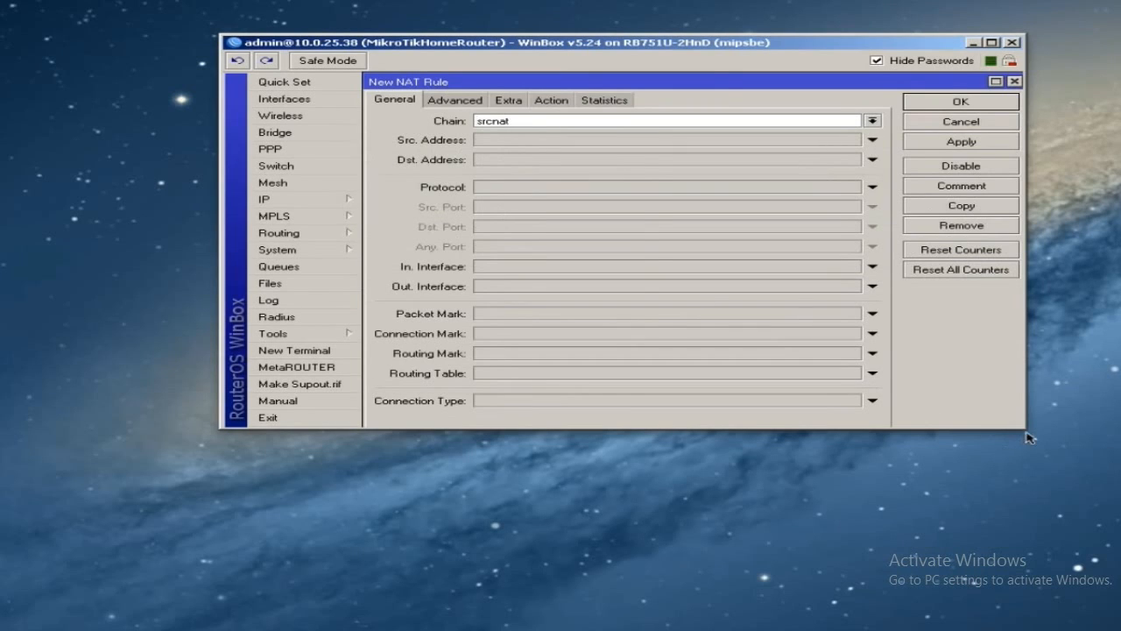
pyautogui.moveTo(1024, 428); pyautogui.dragTo(1106, 628)
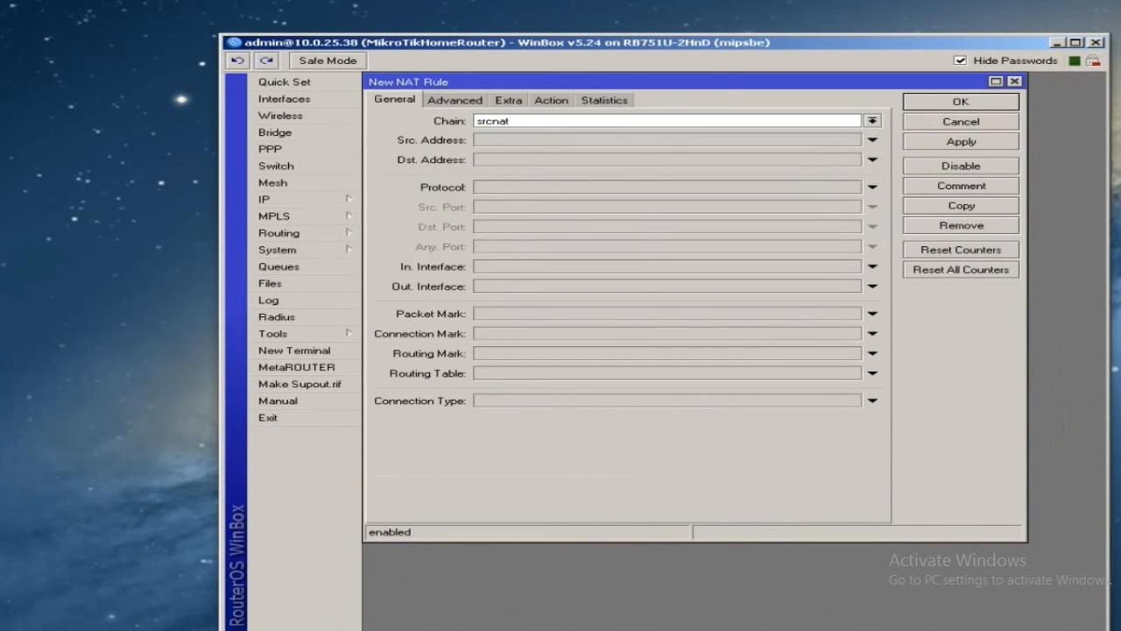
pyautogui.moveTo(826, 82); pyautogui.dragTo(839, 96)
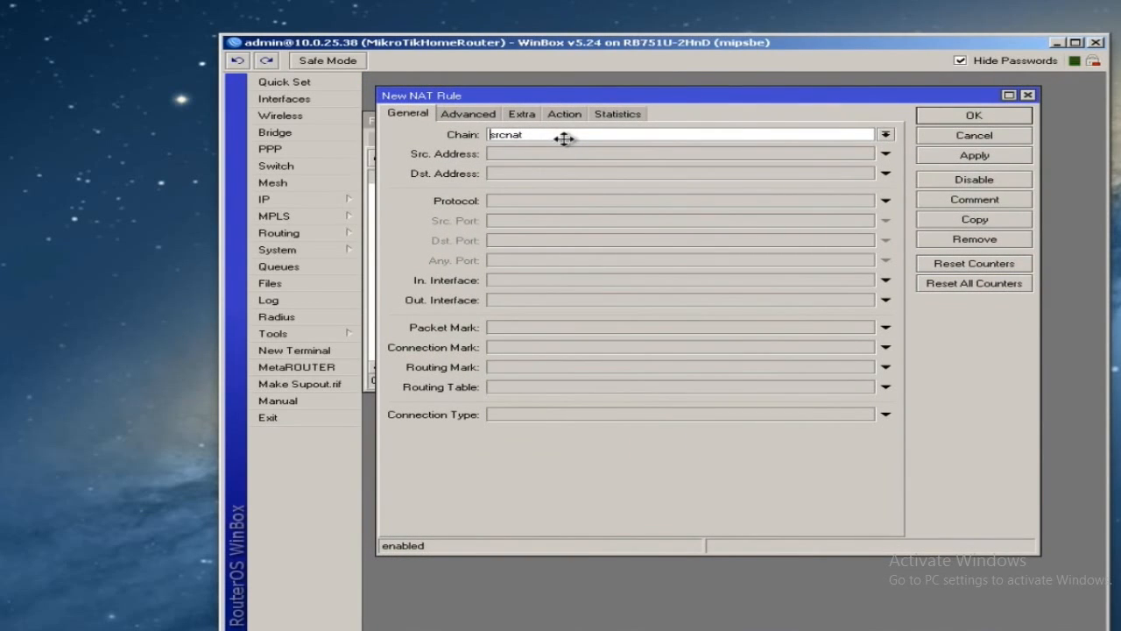
# - Give the srcnat rule Out. Interface ether1 and action masquerade, then save it
pyautogui.click(527, 299)
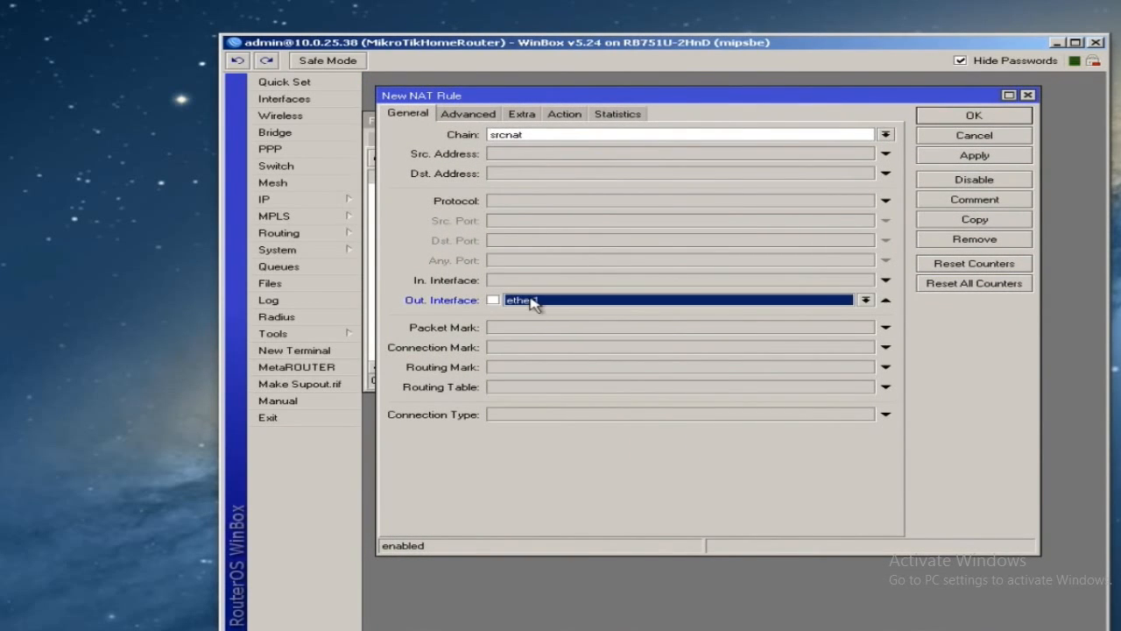
pyautogui.click(559, 300)
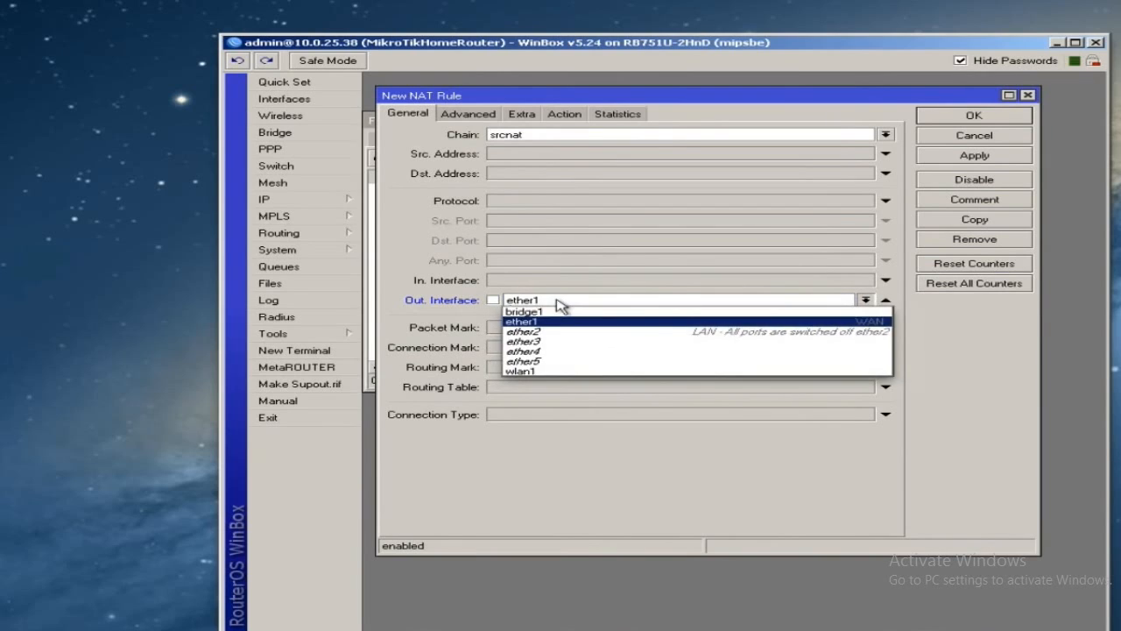
pyautogui.click(559, 300)
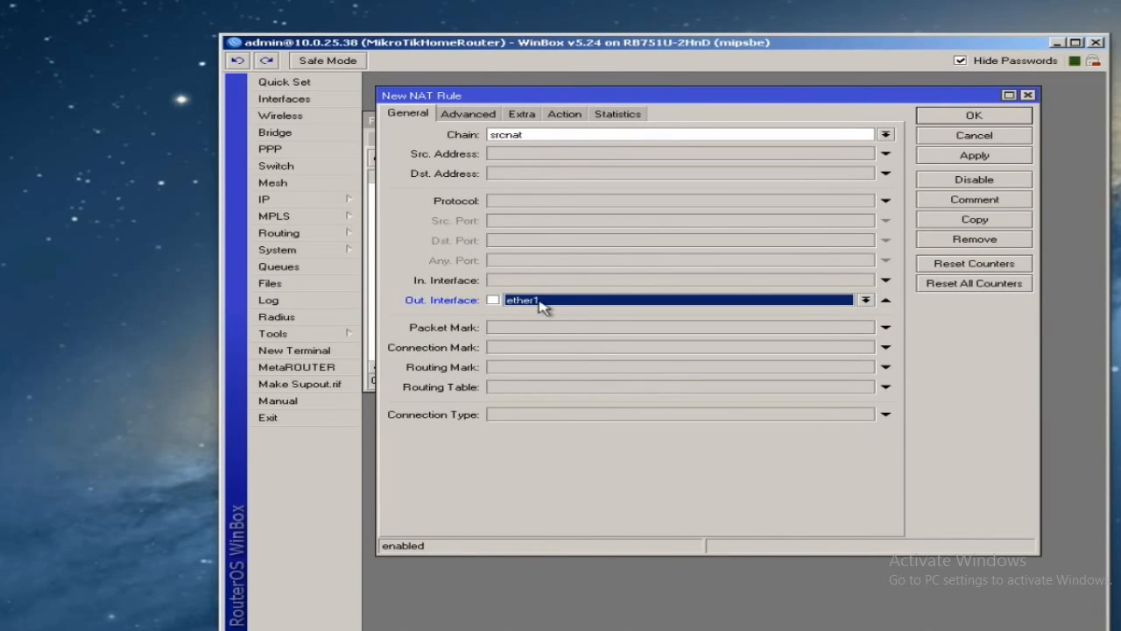
pyautogui.click(568, 113)
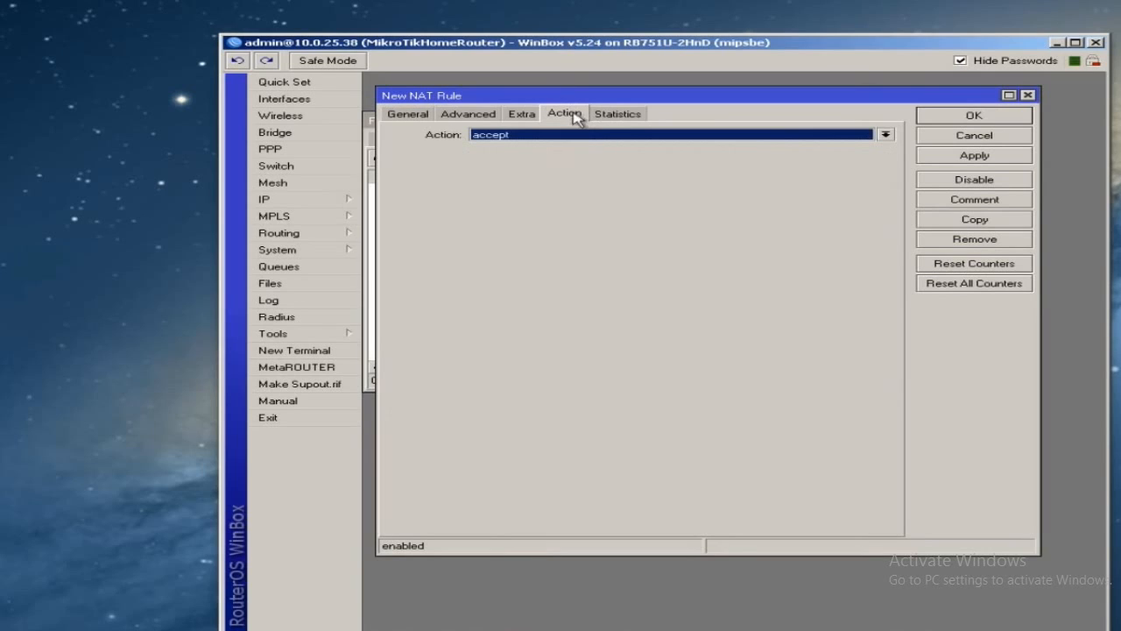
pyautogui.click(578, 135)
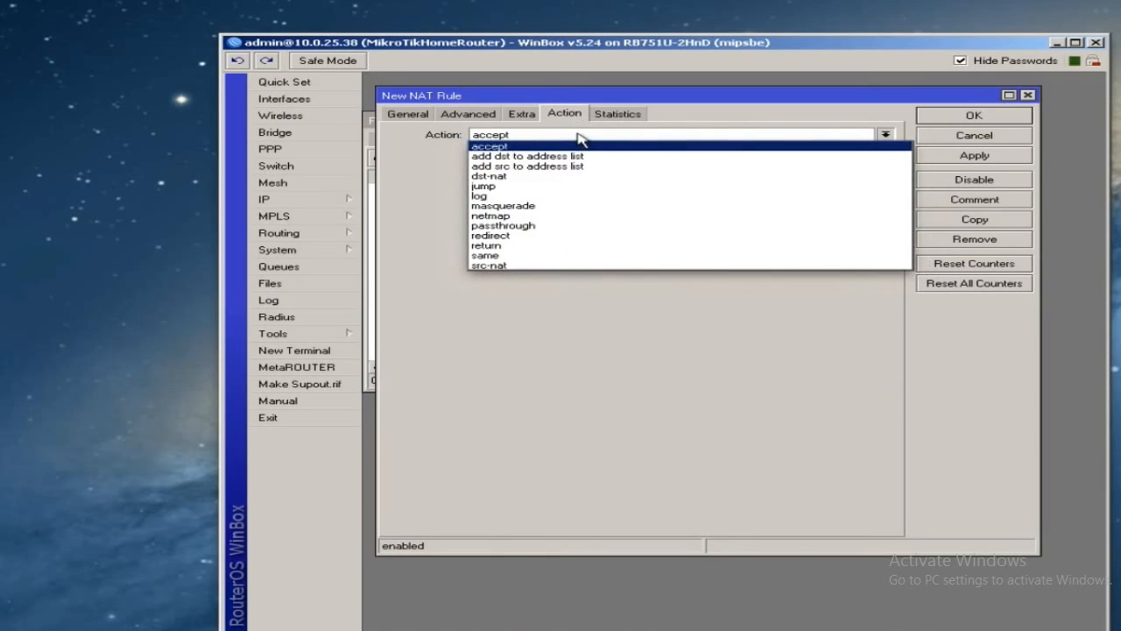
pyautogui.click(535, 208)
pyautogui.click(969, 119)
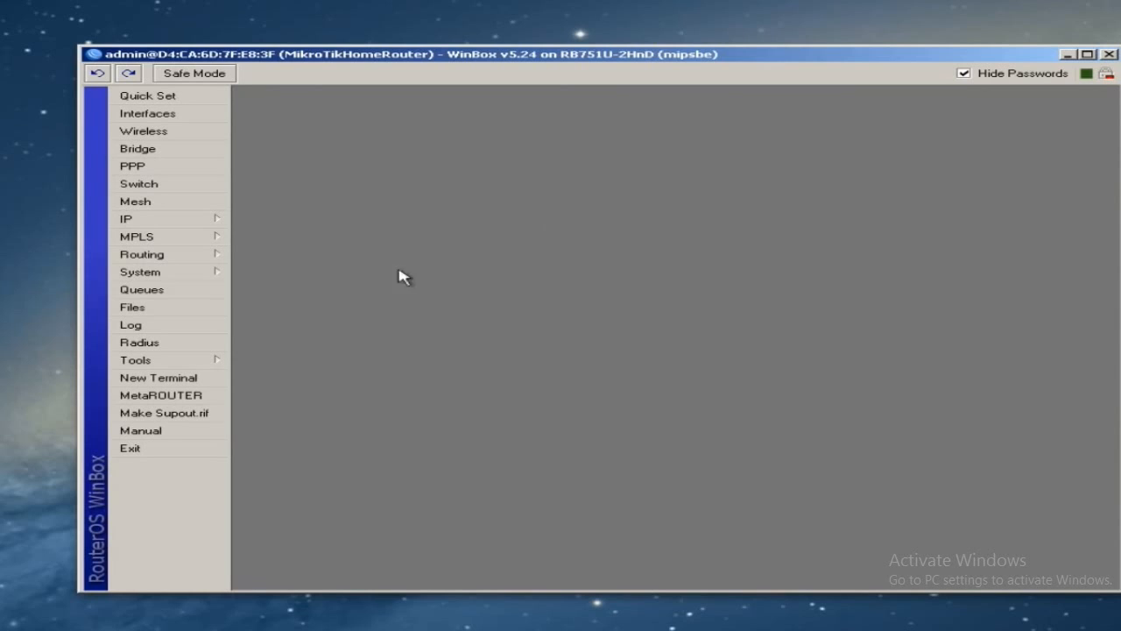
# - Open IP > Firewall to view the empty Filter Rules list
pyautogui.click(200, 225)
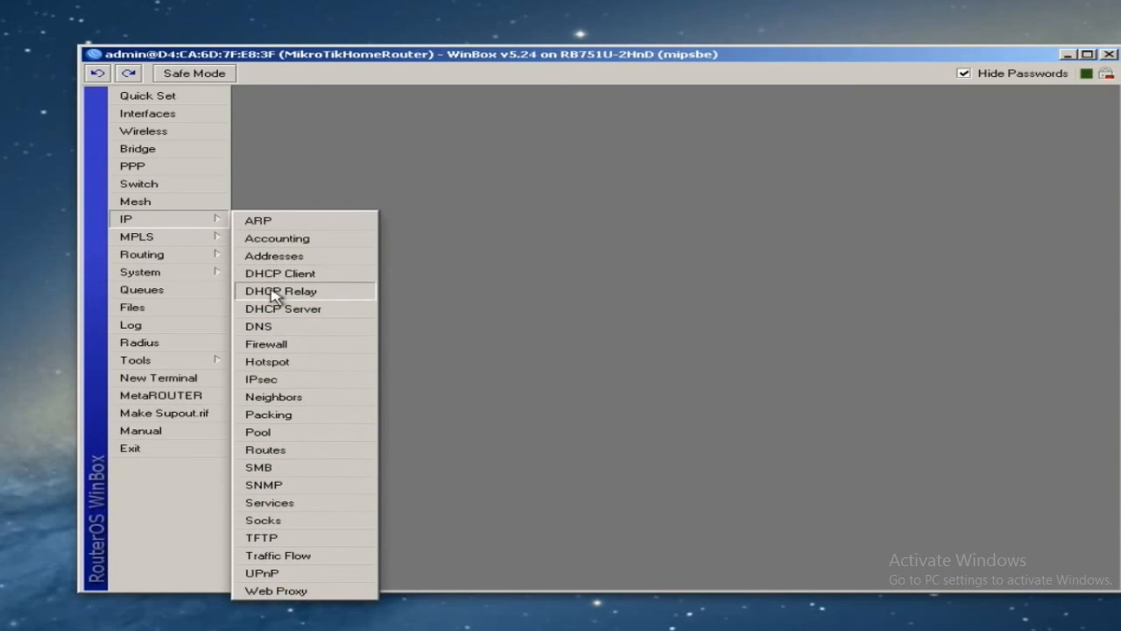
pyautogui.click(278, 348)
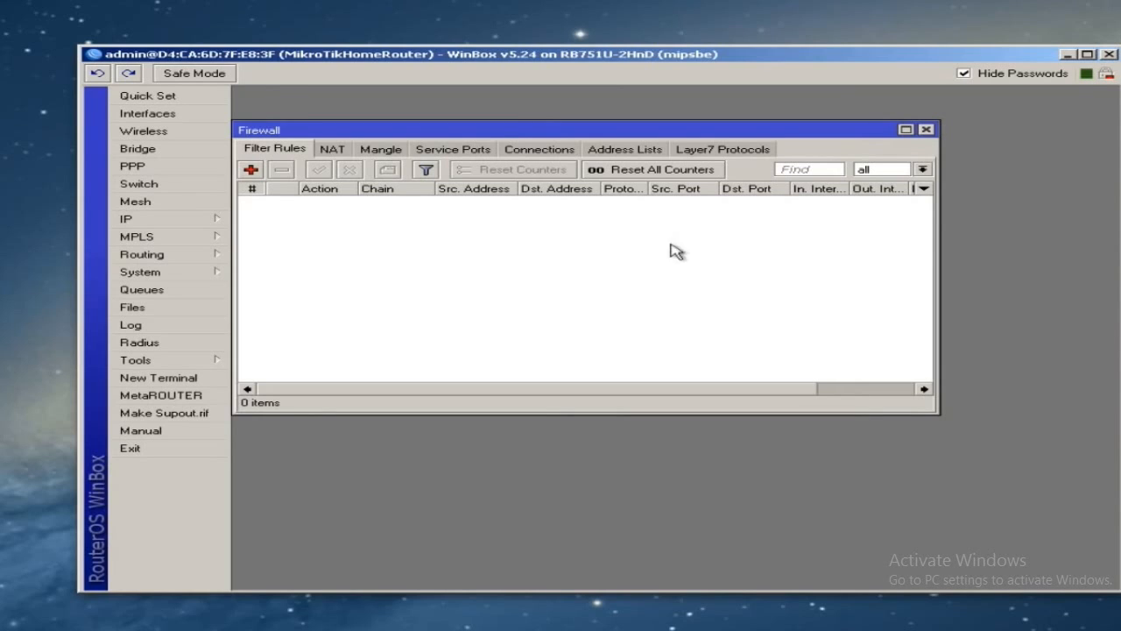
# - Switch the IP > Firewall window to its empty Address Lists tab
pyautogui.click(149, 220)
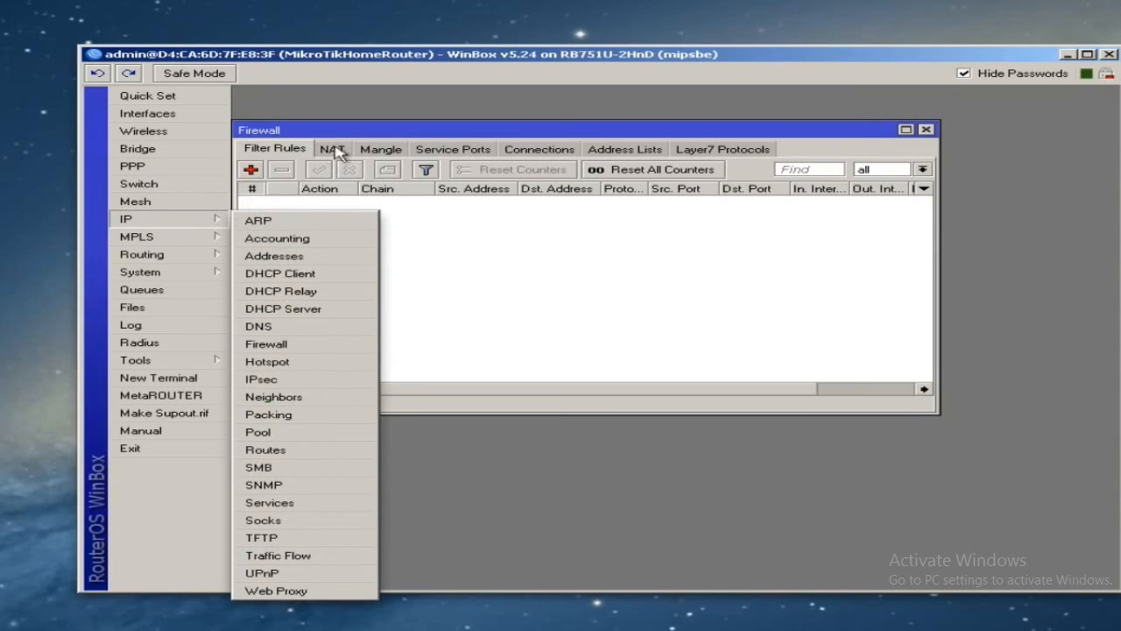
pyautogui.click(677, 220)
pyautogui.click(624, 149)
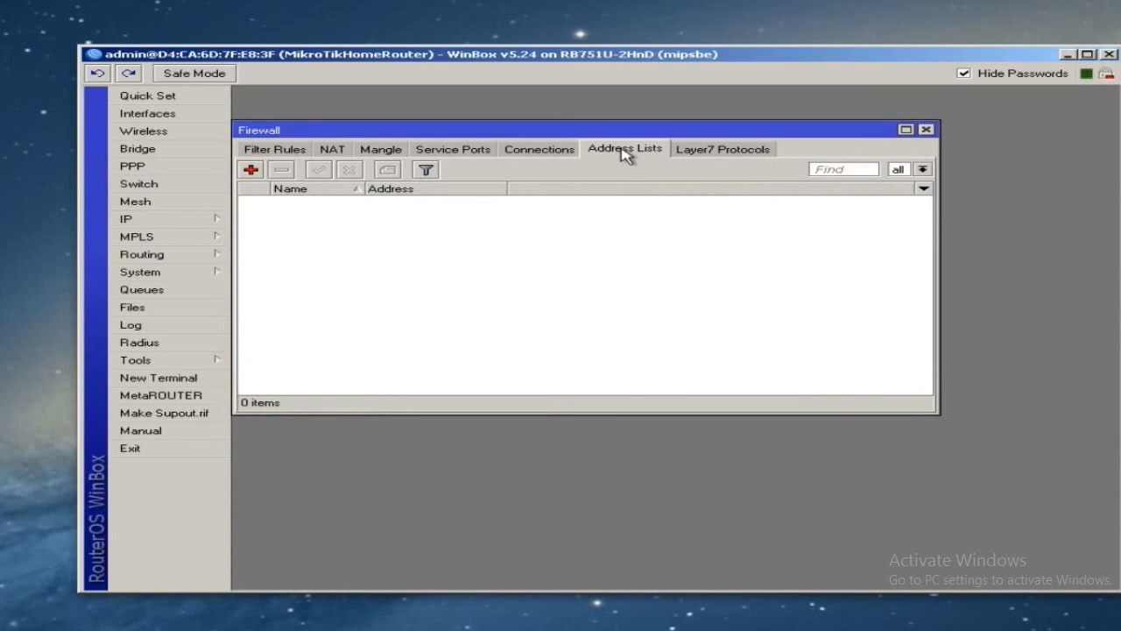
# - Add address list entry OurLocalLAN with address 192.168.1.0/24
pyautogui.click(250, 172)
pyautogui.moveTo(663, 251); pyautogui.dragTo(505, 253)
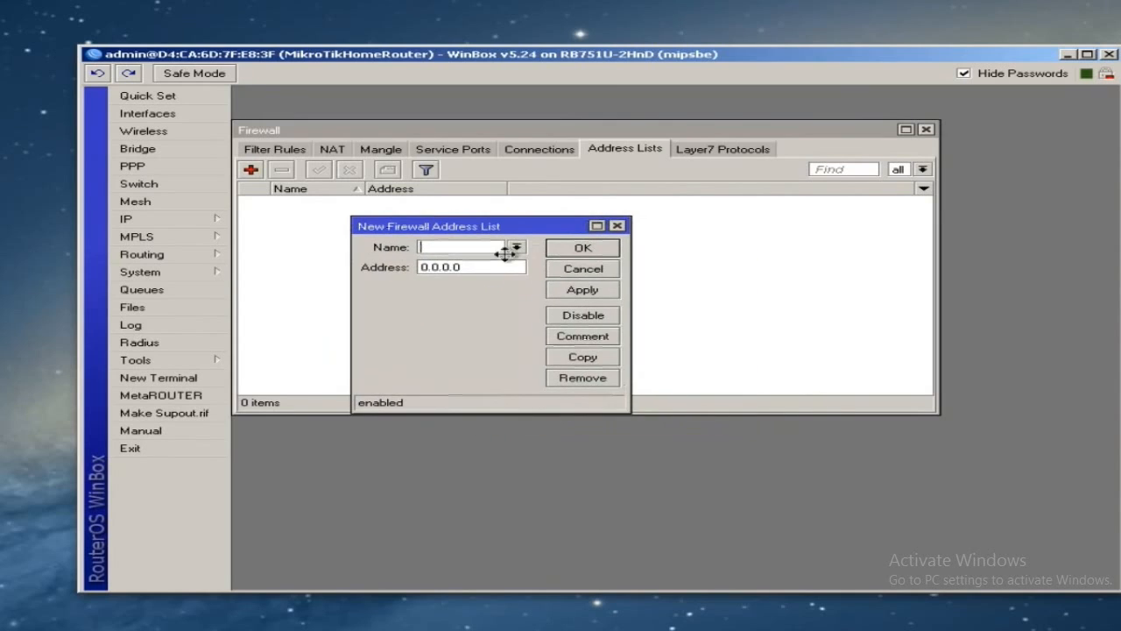
pyautogui.moveTo(628, 409); pyautogui.dragTo(848, 463)
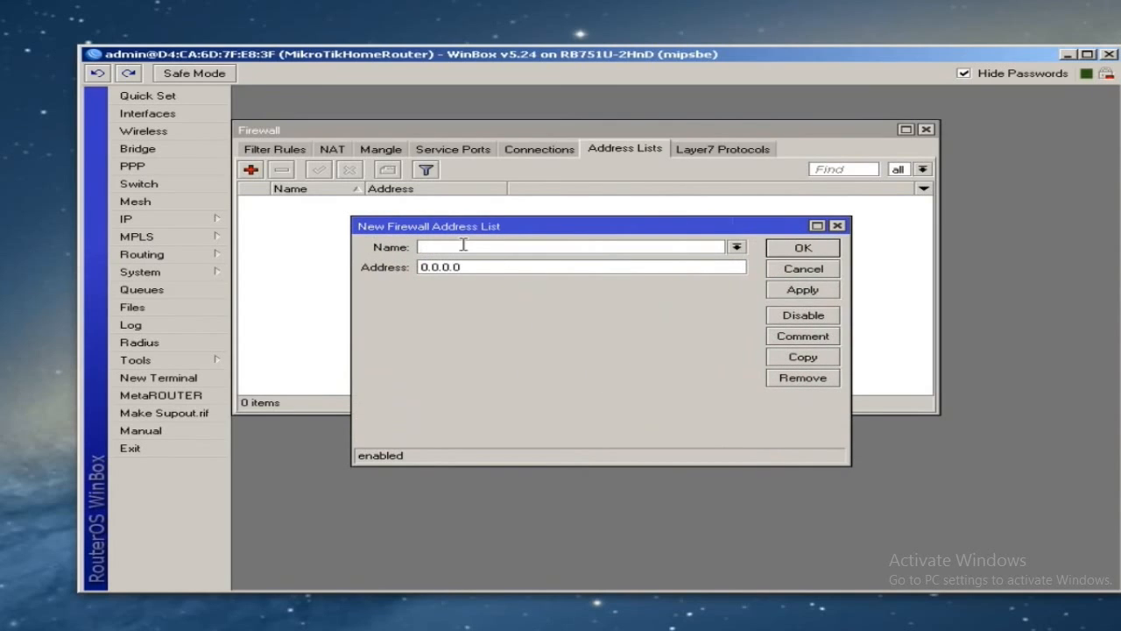
pyautogui.write('OurLocalLAN')
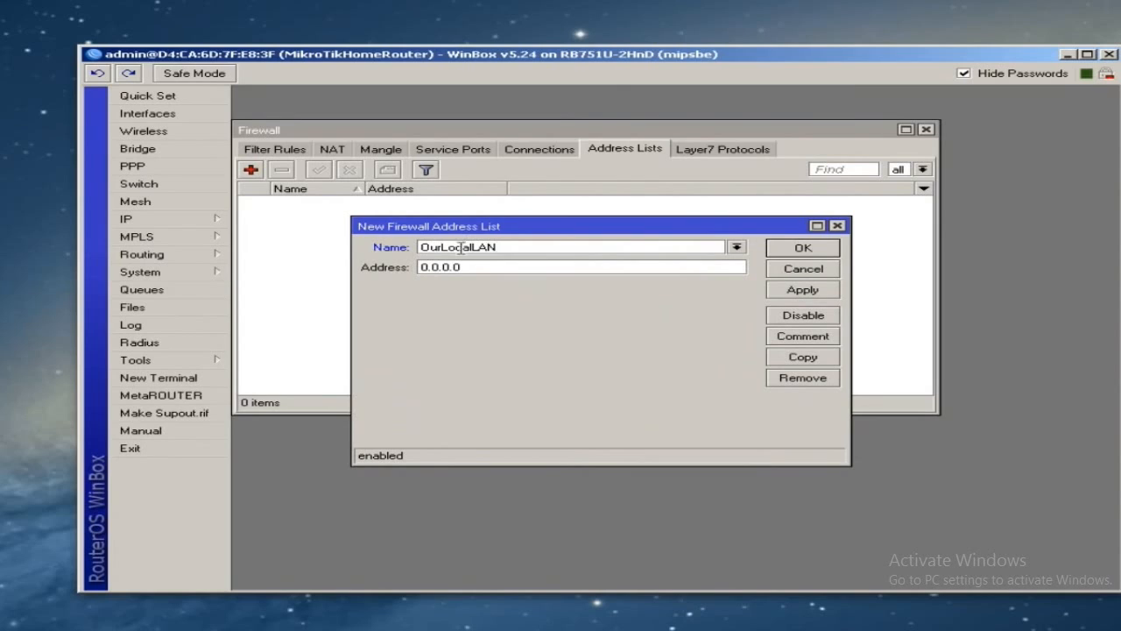
pyautogui.doubleClick(516, 266)
pyautogui.write('192.168.1.0/24')
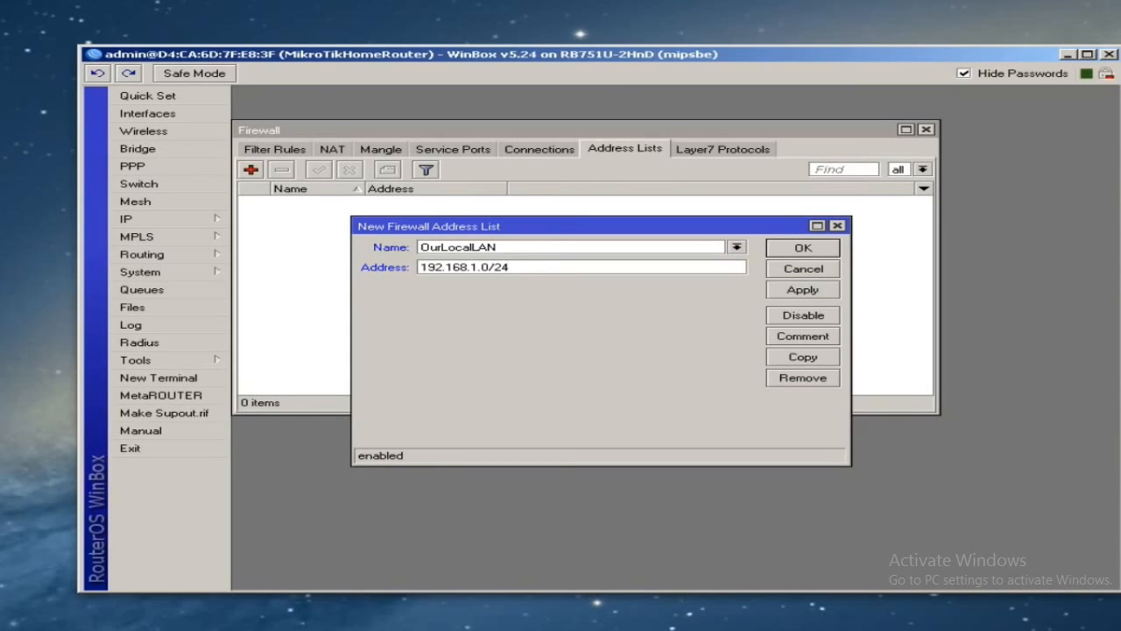
pyautogui.click(802, 250)
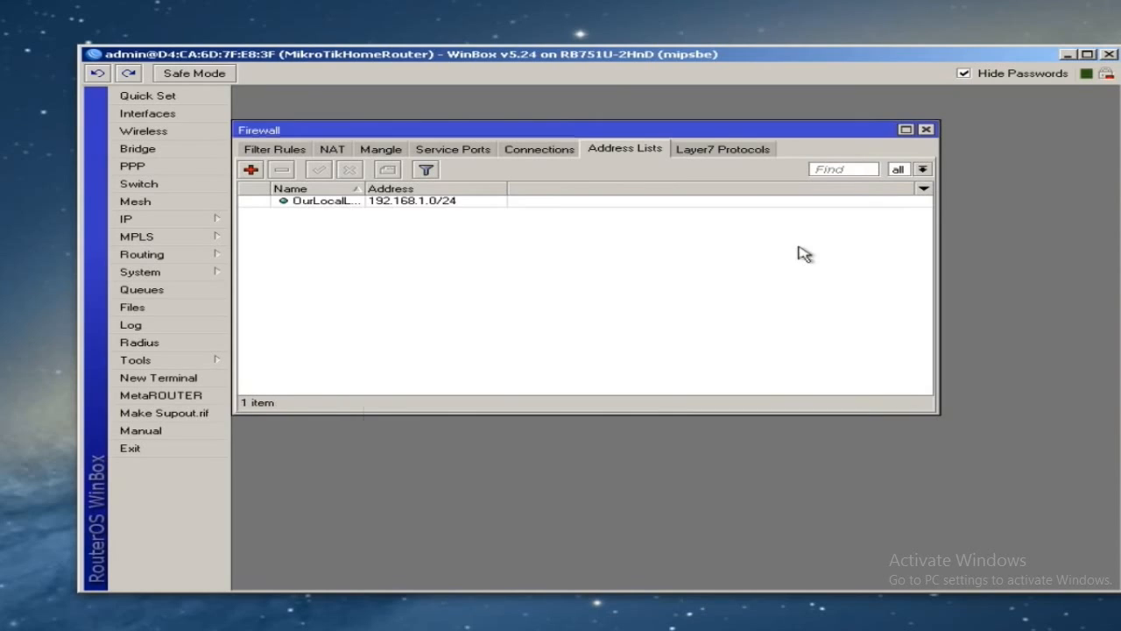
# - Add 10.0.25.0/24 to the same OurLocalLAN address list
pyautogui.click(251, 171)
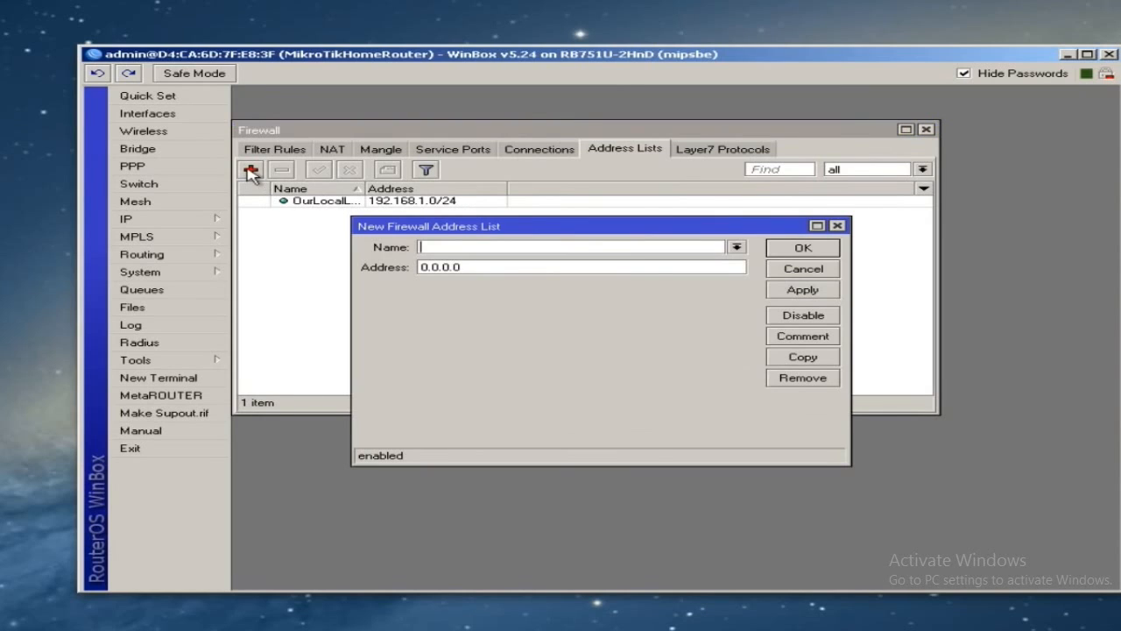
pyautogui.click(737, 249)
pyautogui.click(701, 259)
pyautogui.press('Tab')
pyautogui.write('10.0.25.0/24')
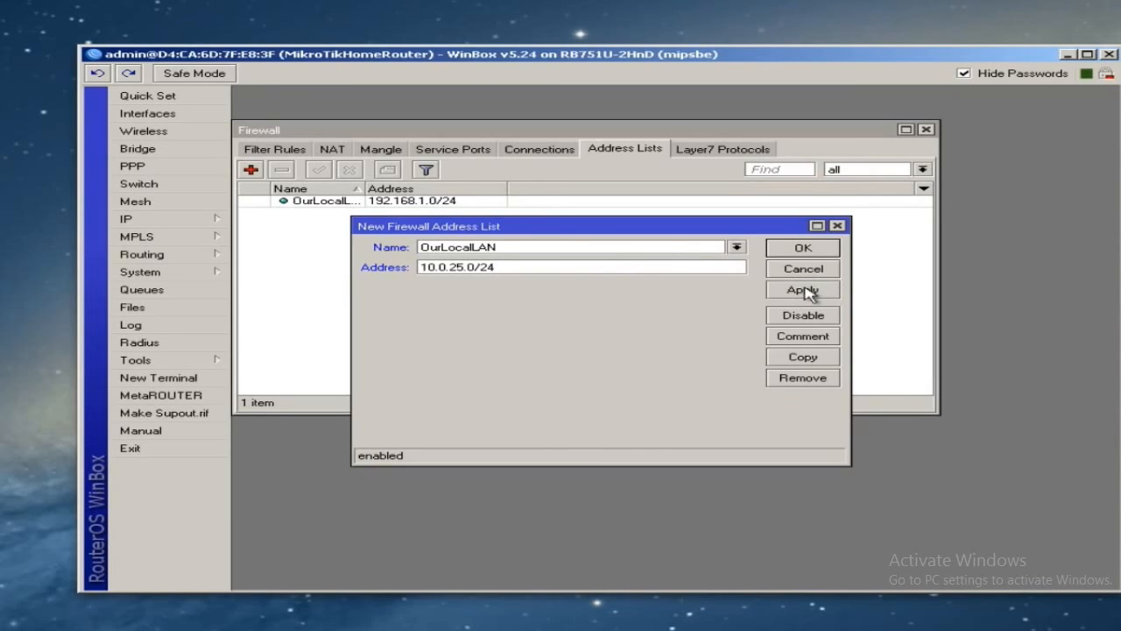
pyautogui.click(802, 248)
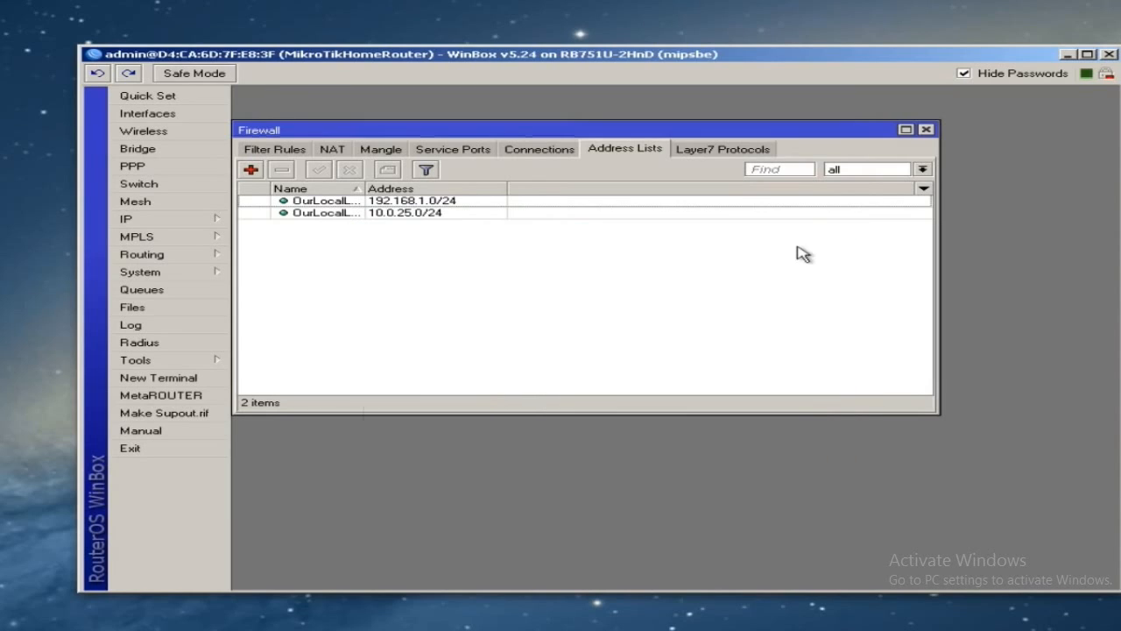
# - Widen the Name column to check both entries, then return to Filter Rules
pyautogui.click(426, 201)
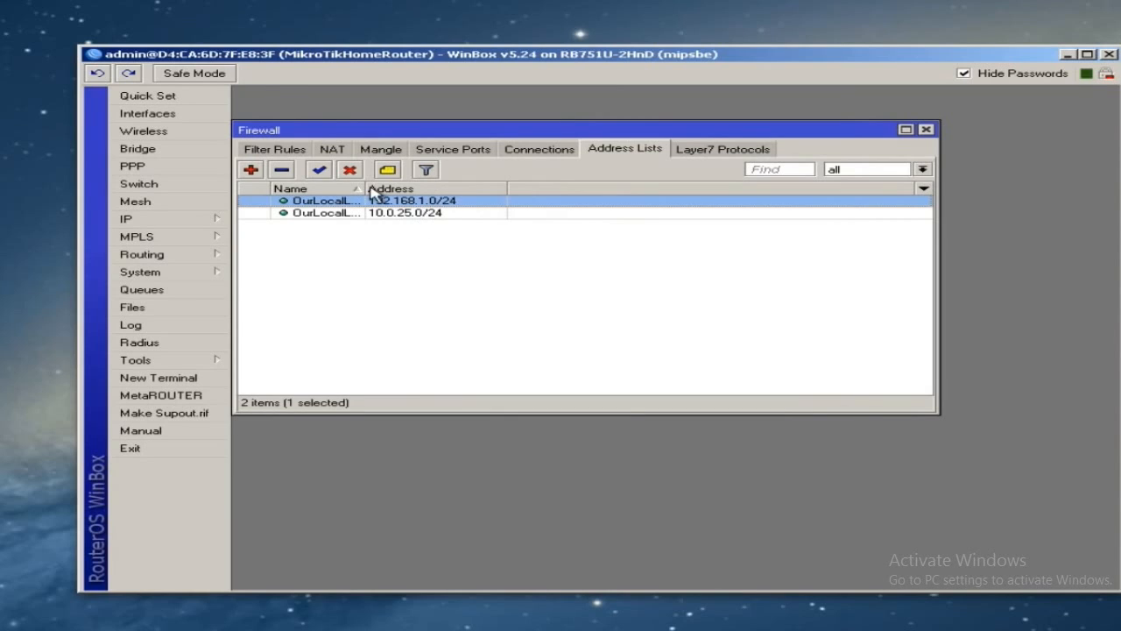
pyautogui.moveTo(361, 188); pyautogui.dragTo(451, 188)
pyautogui.click(452, 214)
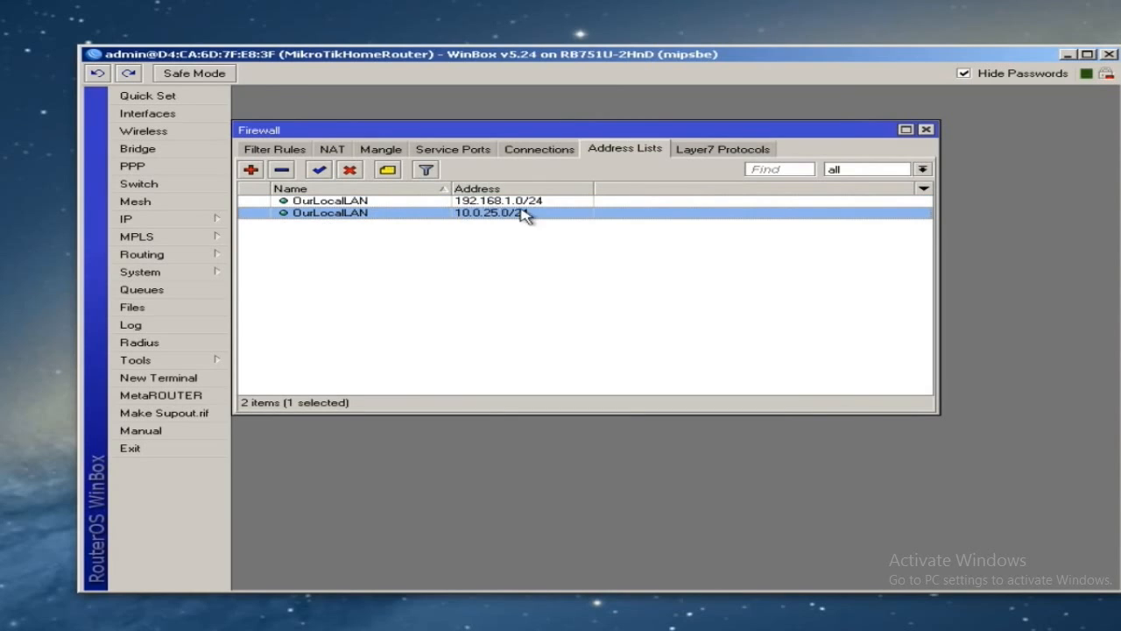
pyautogui.click(646, 271)
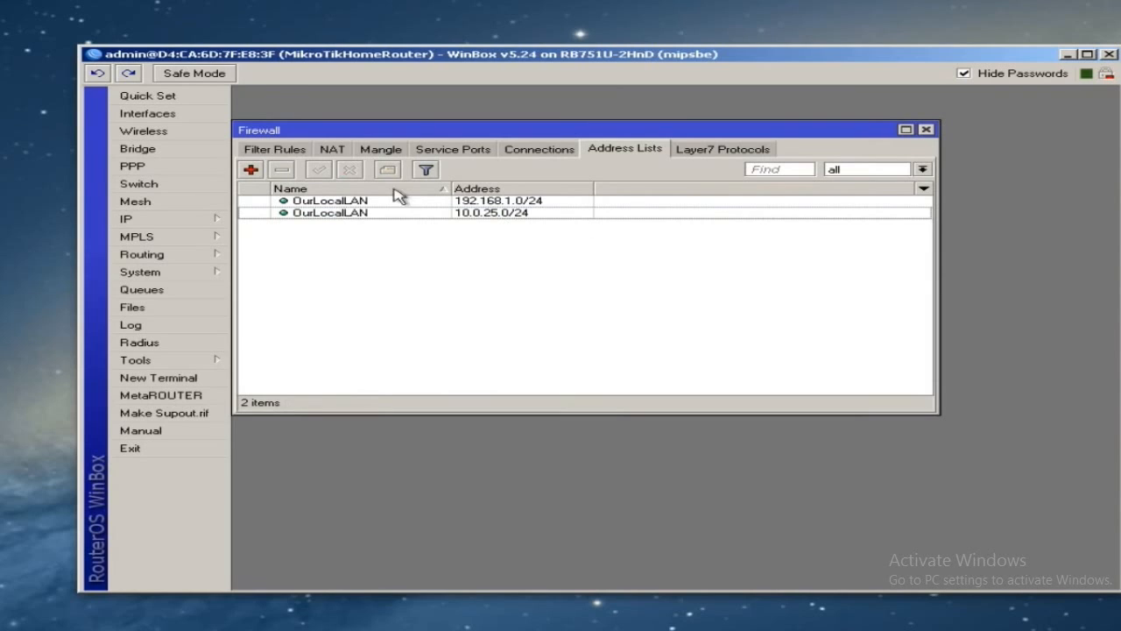
pyautogui.click(278, 150)
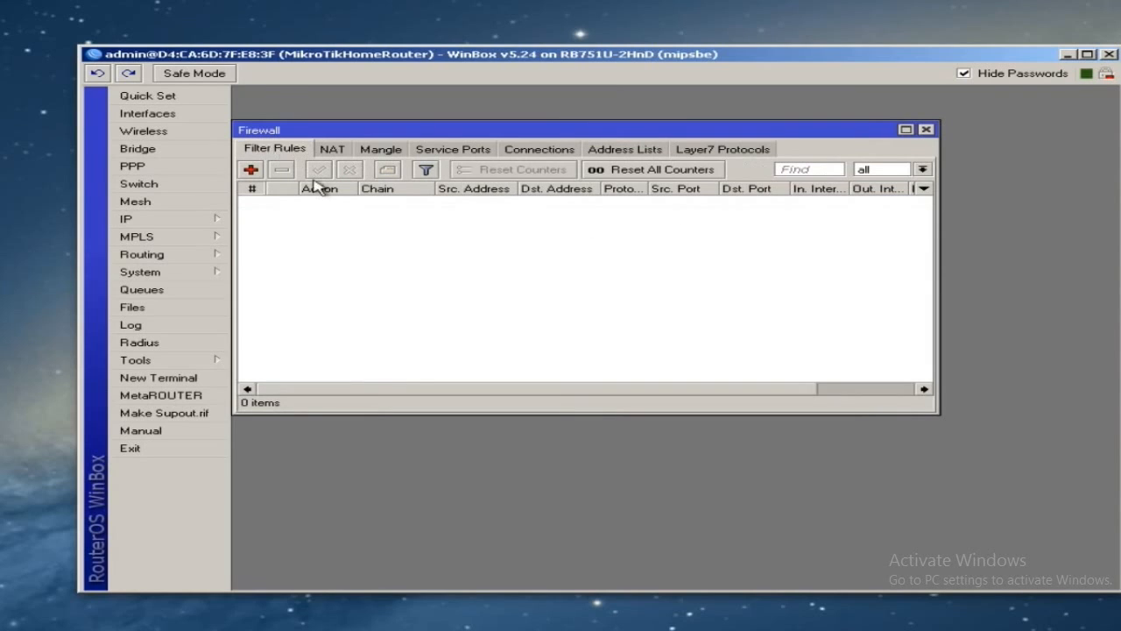
# - Create an input-chain accept rule with Src. Address List OurLocalLAN and apply it
pyautogui.click(251, 169)
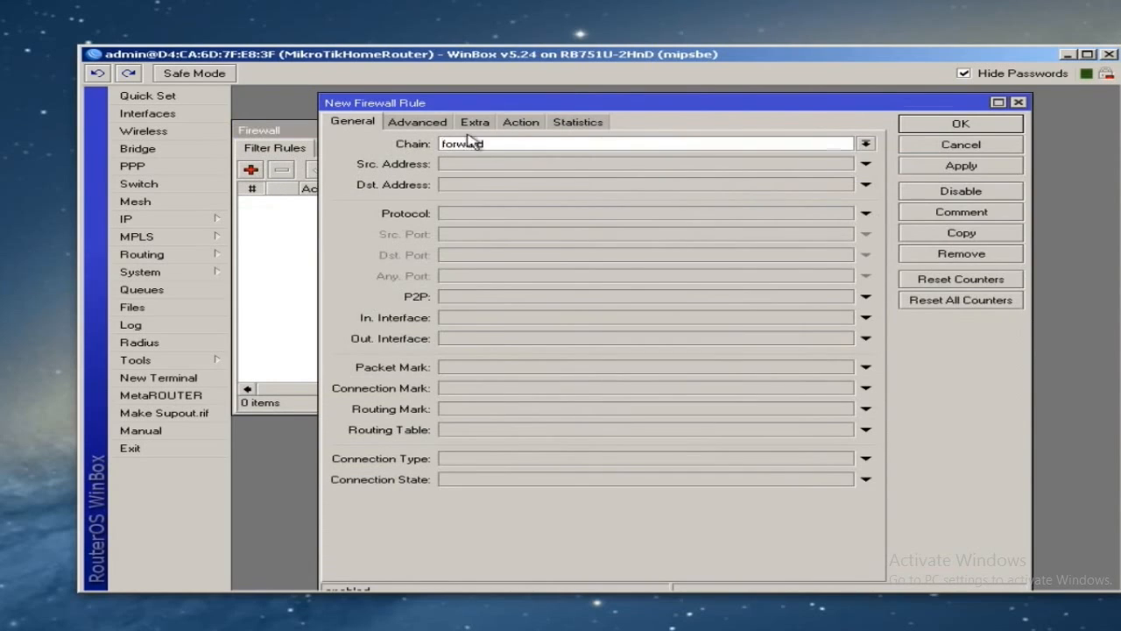
pyautogui.click(865, 144)
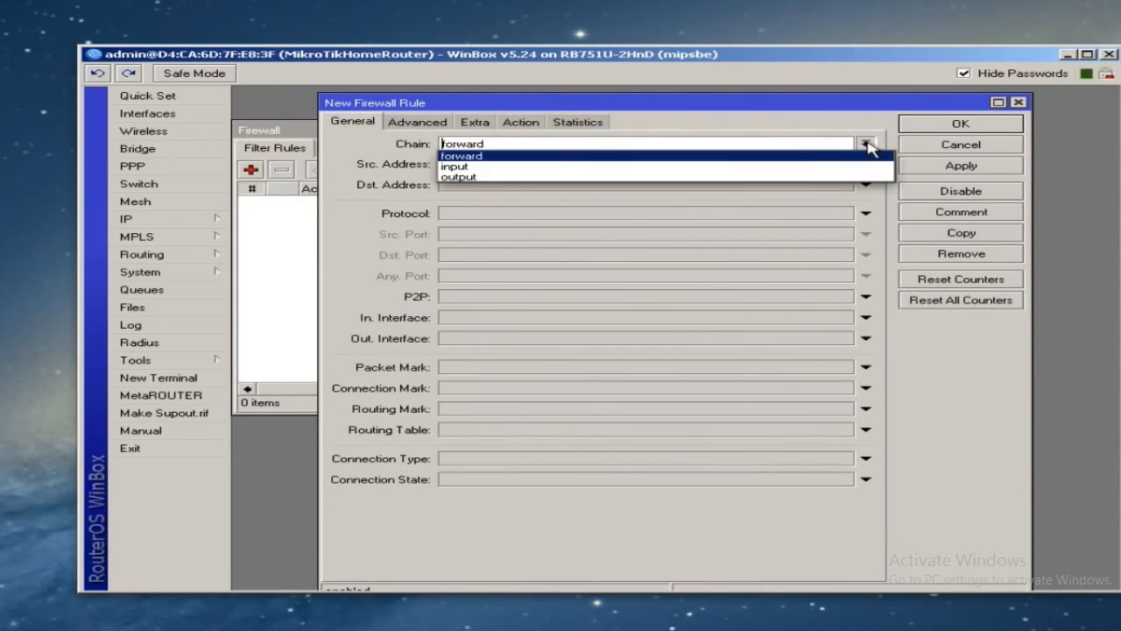
pyautogui.click(785, 168)
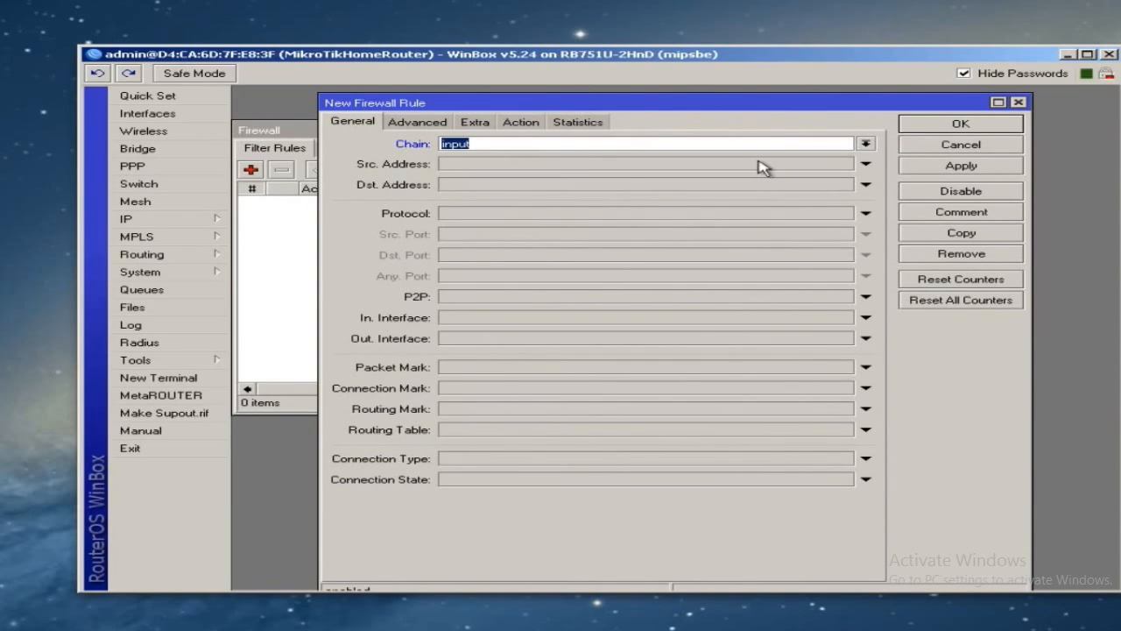
pyautogui.click(420, 124)
pyautogui.click(513, 145)
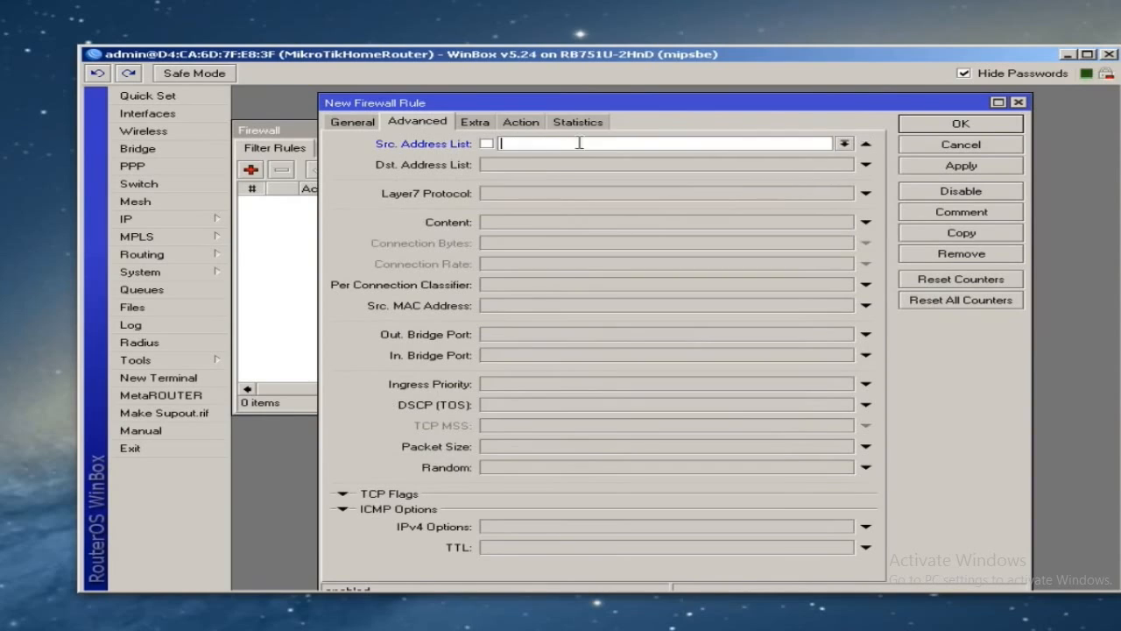
pyautogui.click(845, 147)
pyautogui.click(682, 150)
pyautogui.click(843, 143)
pyautogui.click(793, 156)
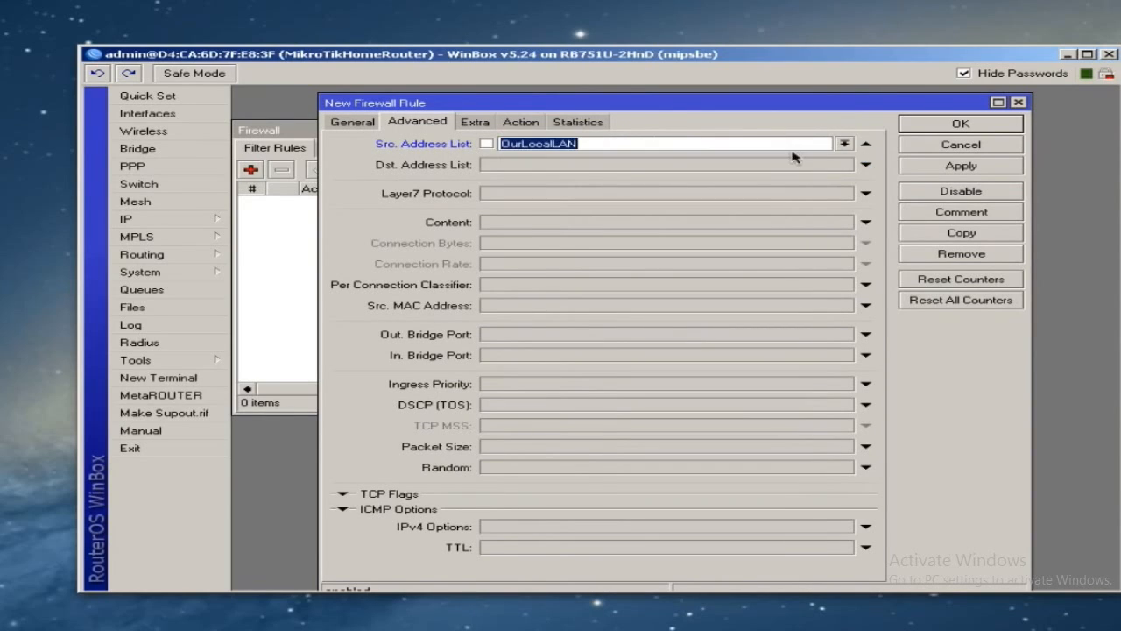
pyautogui.click(698, 141)
pyautogui.click(518, 121)
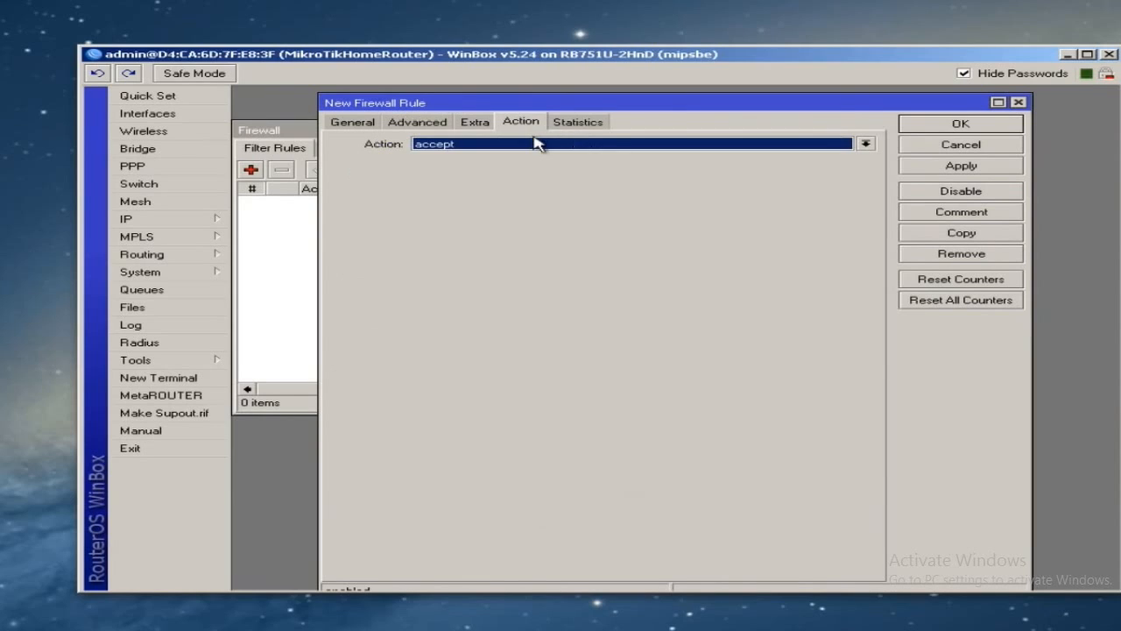
pyautogui.click(961, 166)
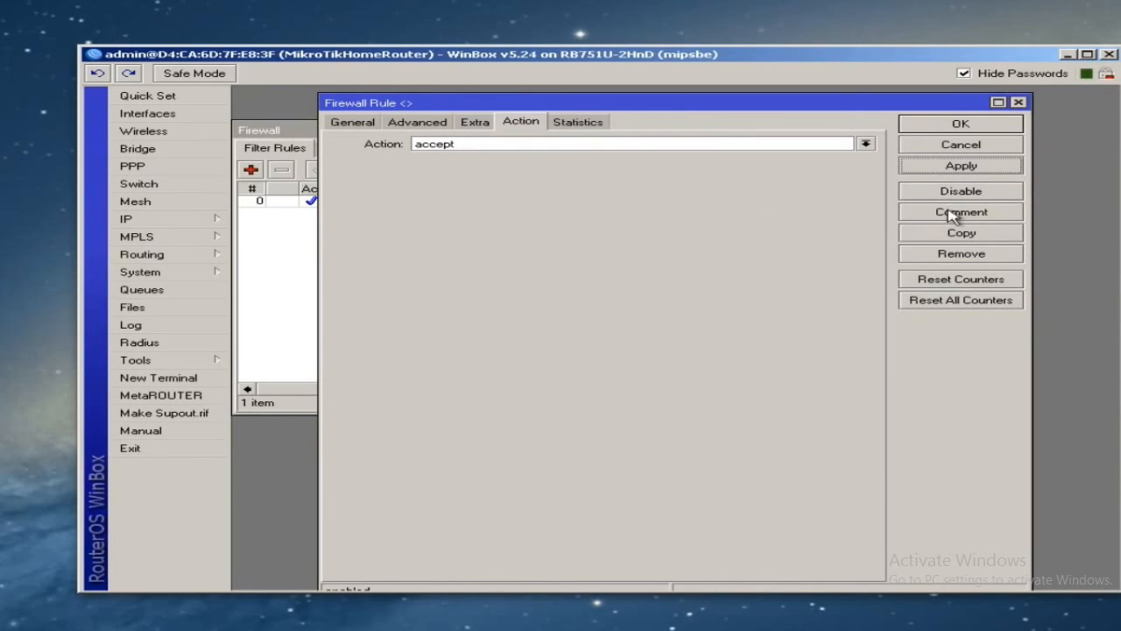
# - Comment the rule 'Allow access to the router from the LAN using address list'
pyautogui.click(953, 217)
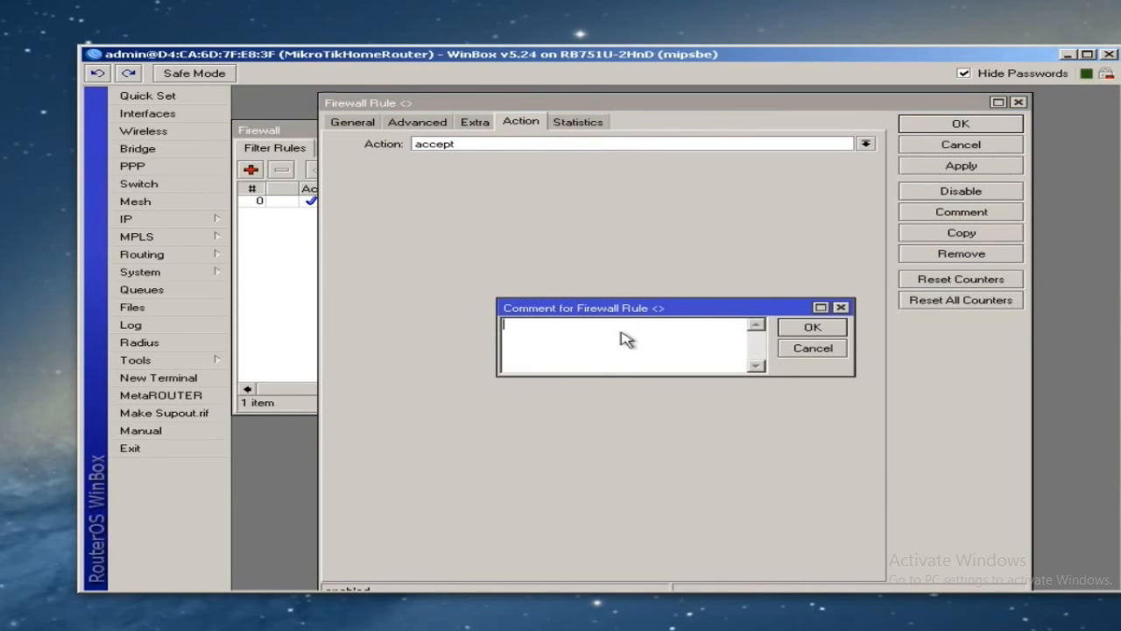
pyautogui.write('Allow access to the router fro')
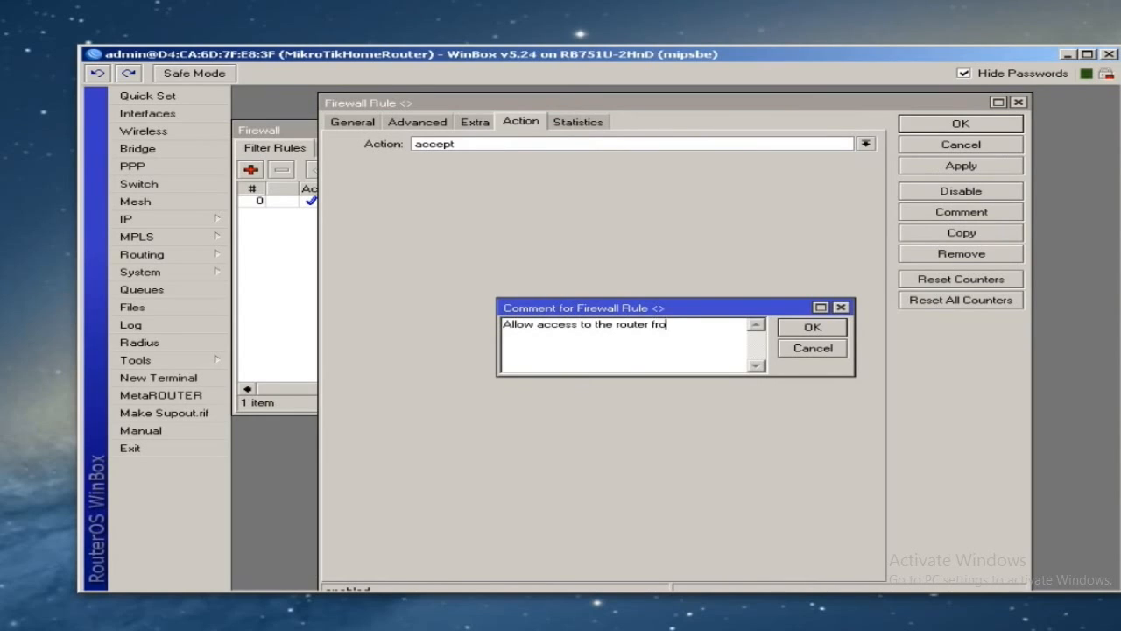
pyautogui.write('using address list')
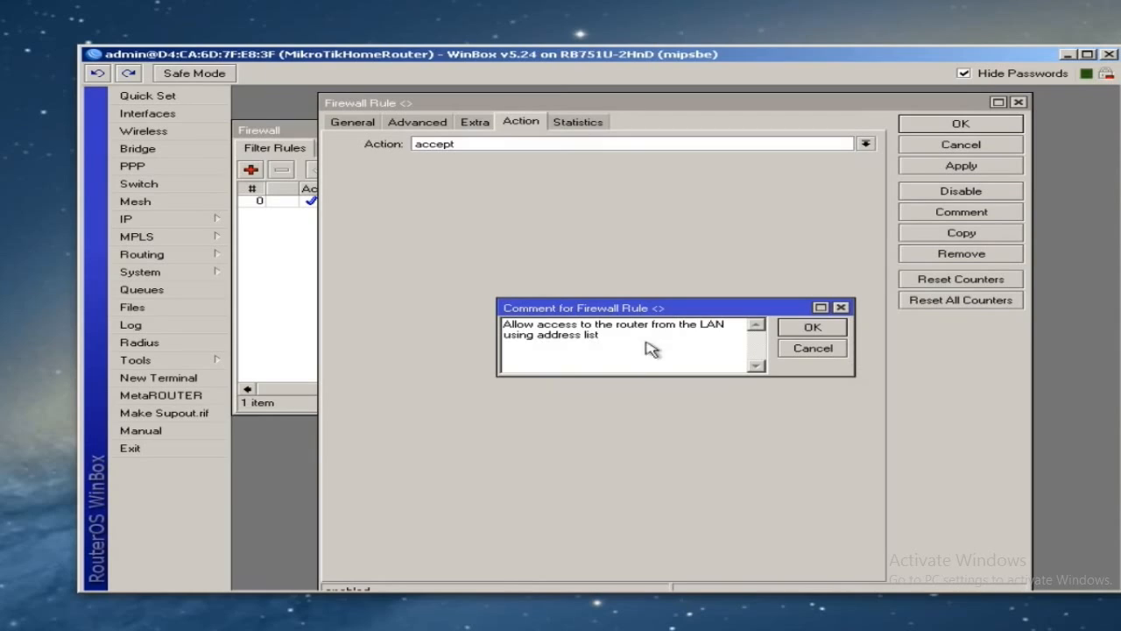
pyautogui.click(813, 329)
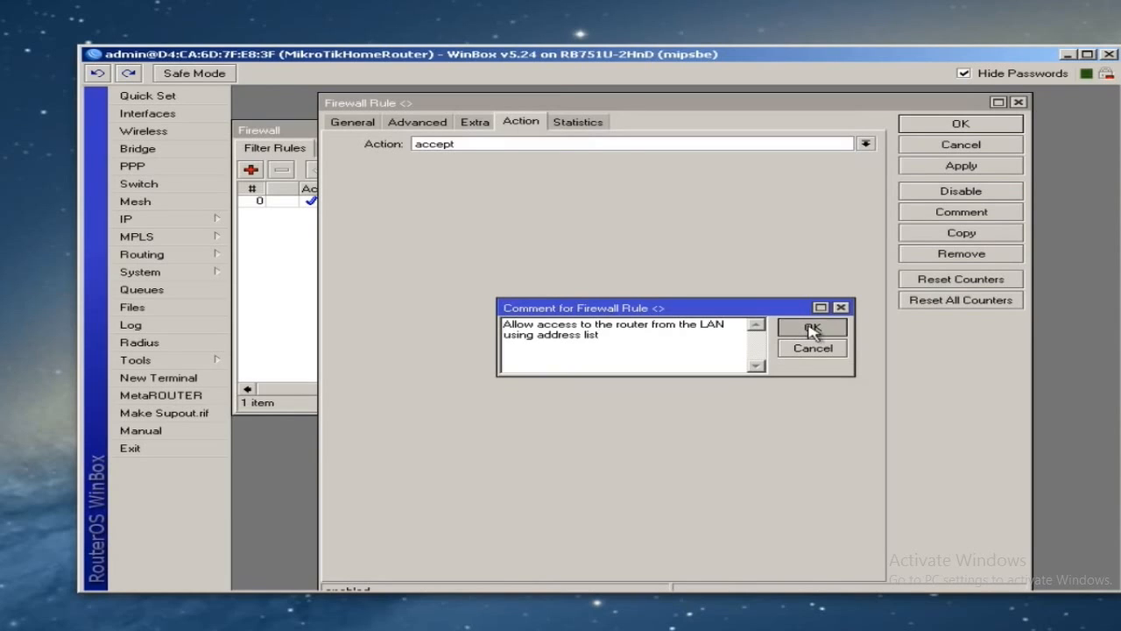
pyautogui.click(950, 123)
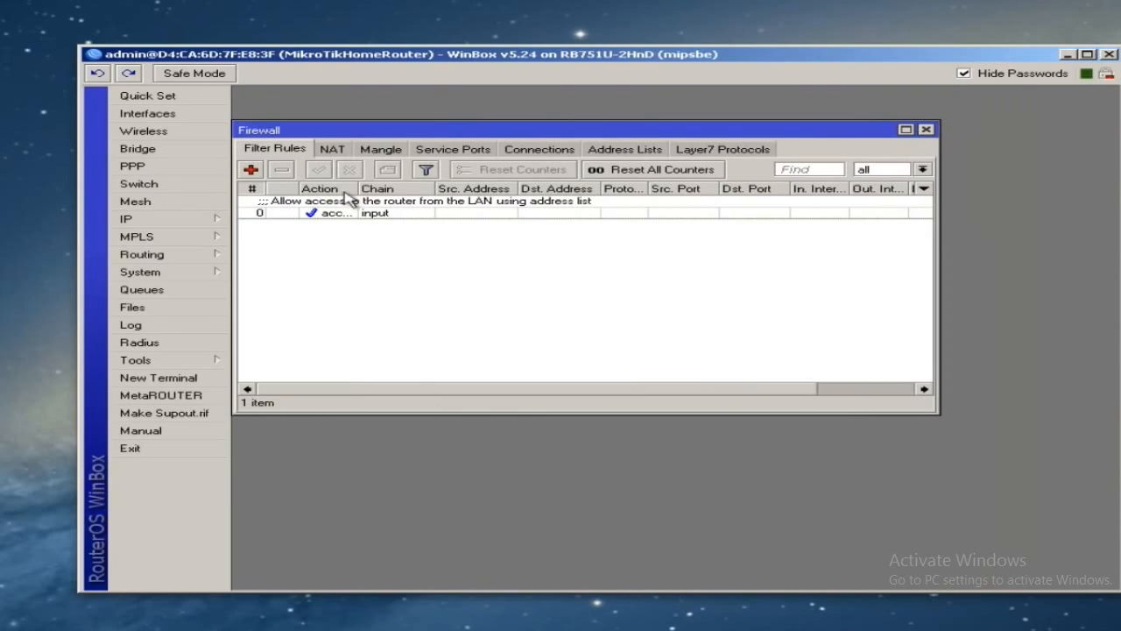
# - Widen the Action column and the Firewall window to show rule 0 fully
pyautogui.moveTo(359, 188); pyautogui.dragTo(412, 188)
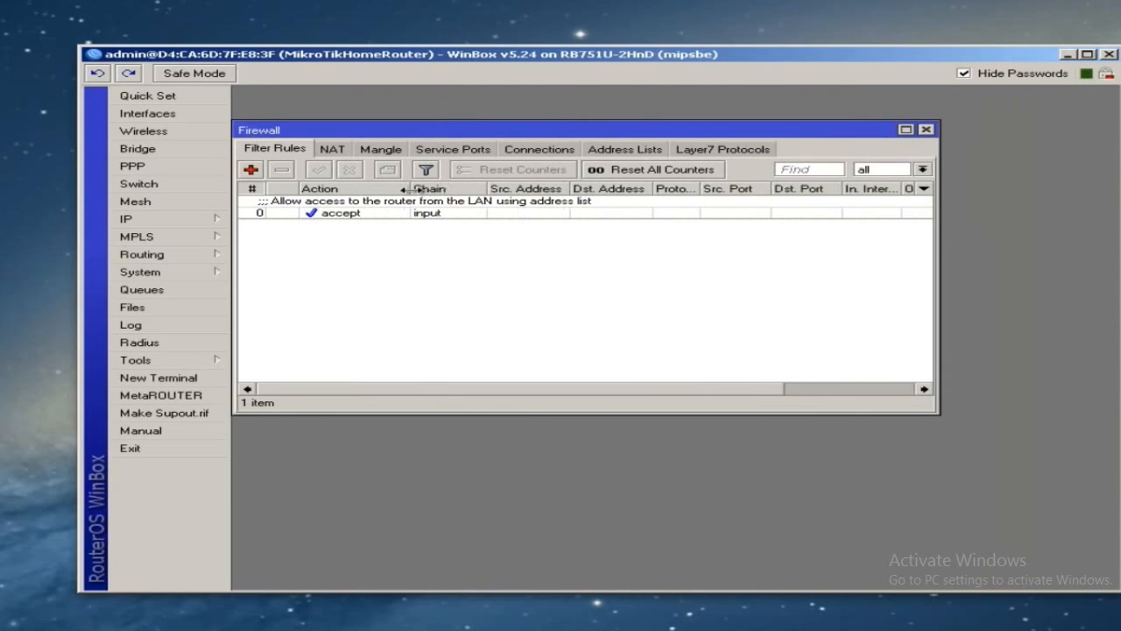
pyautogui.click(454, 217)
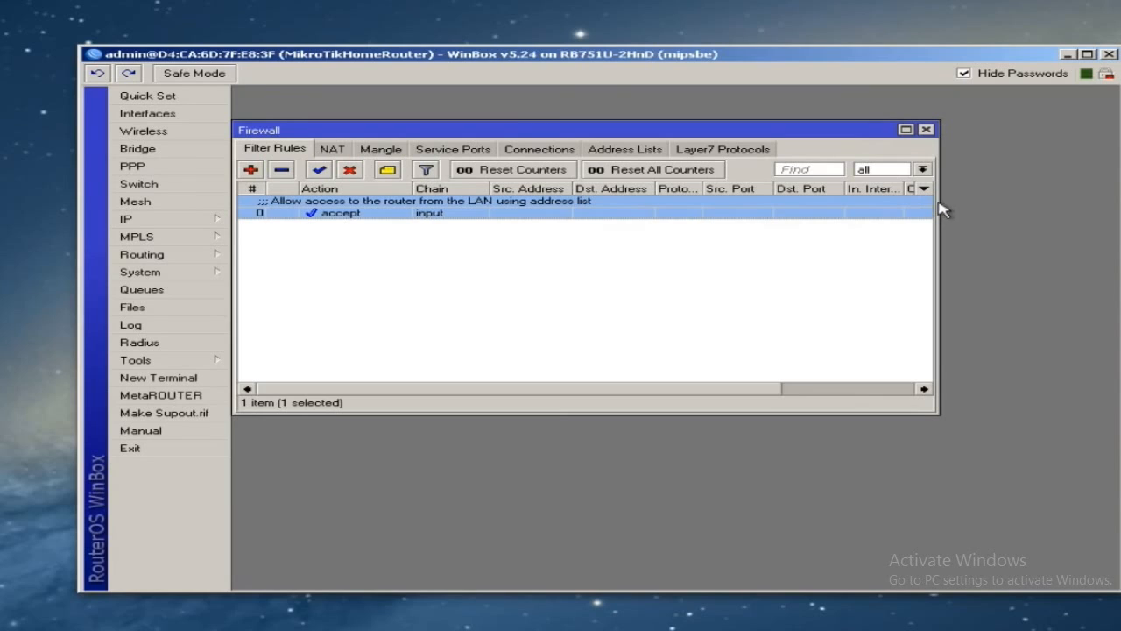
pyautogui.moveTo(938, 202); pyautogui.dragTo(1091, 202)
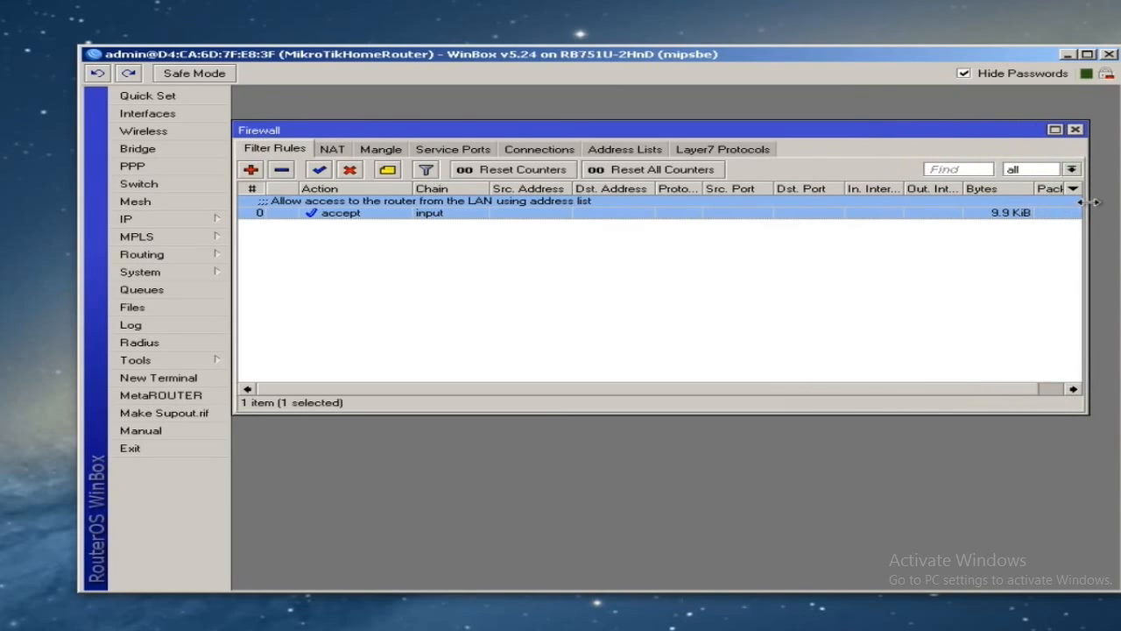
# - Create an input-chain rule with action drop and apply it
pyautogui.click(251, 170)
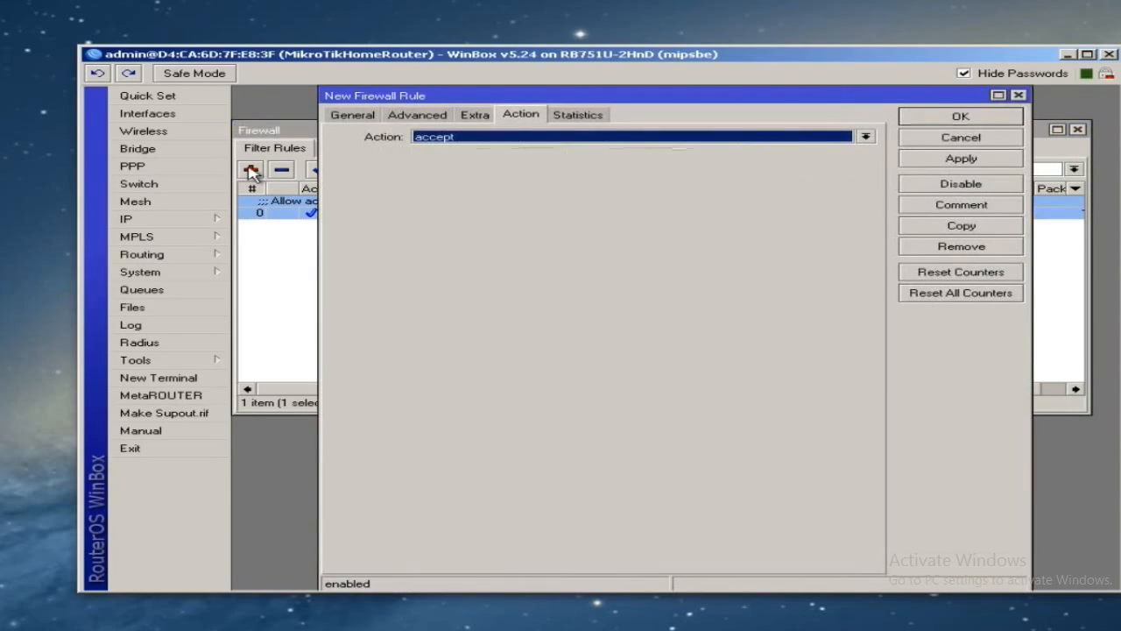
pyautogui.click(359, 115)
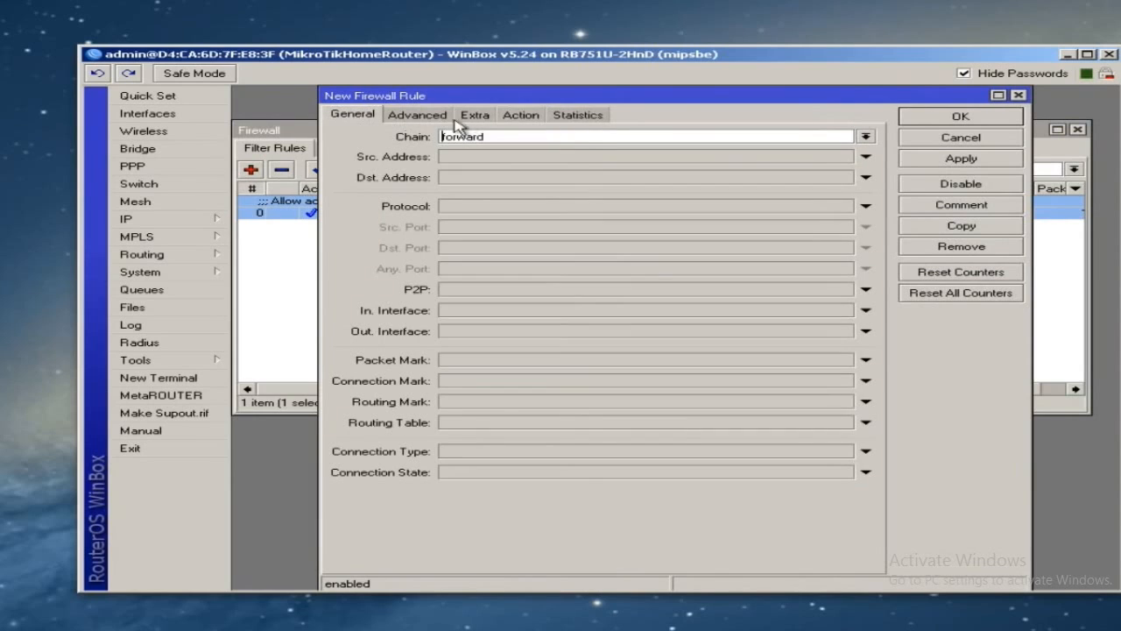
pyautogui.click(865, 137)
pyautogui.click(782, 165)
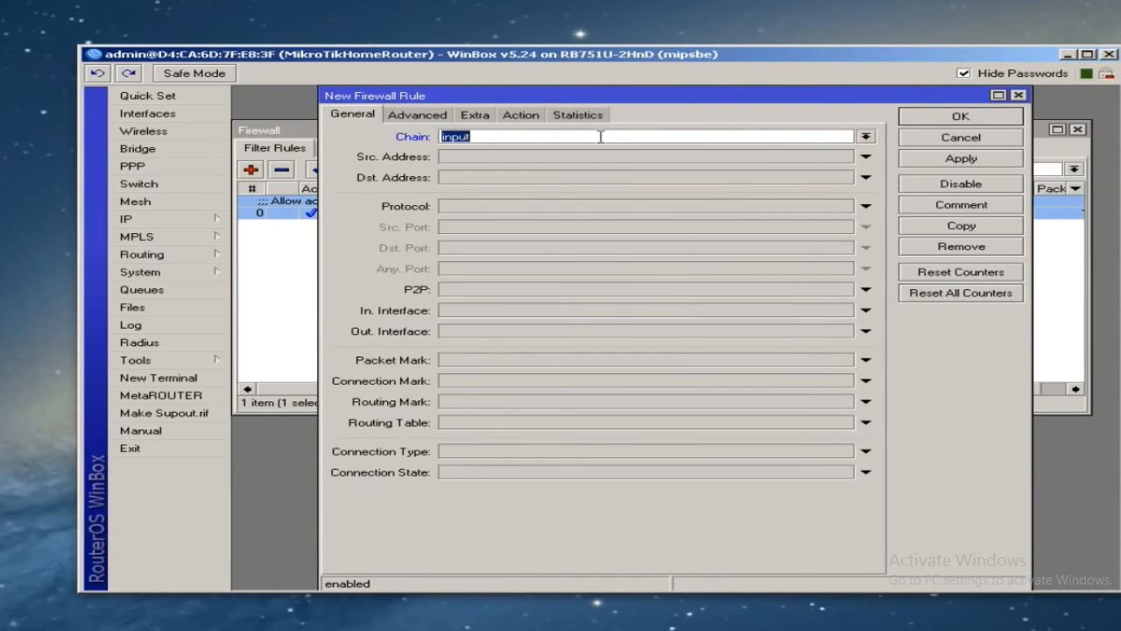
pyautogui.click(520, 114)
pyautogui.click(464, 141)
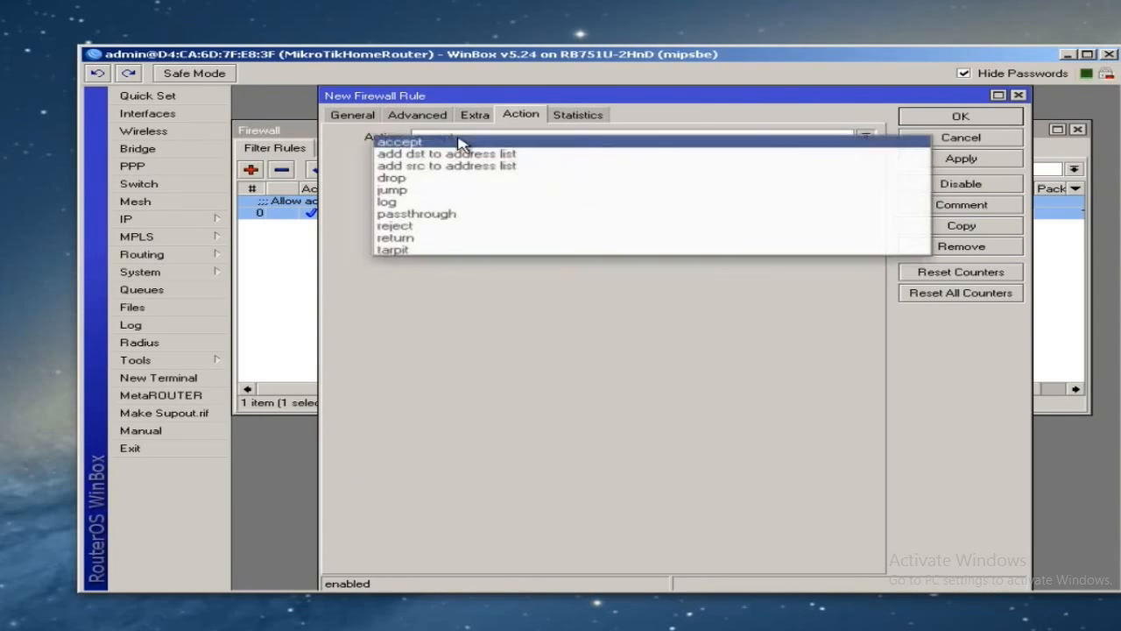
pyautogui.click(457, 181)
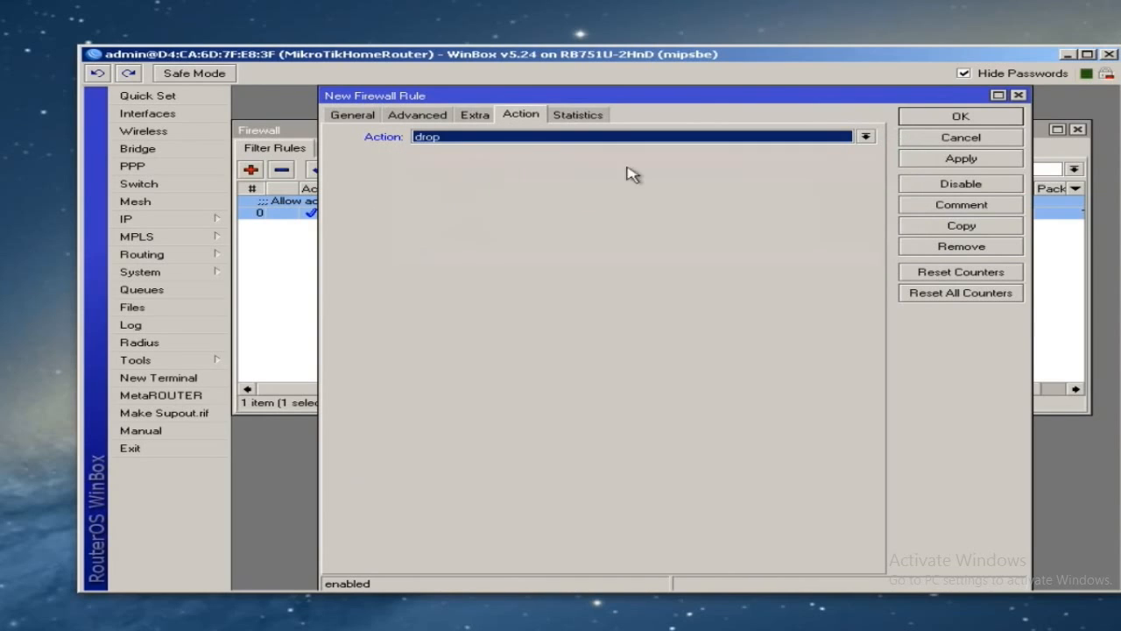
pyautogui.click(961, 160)
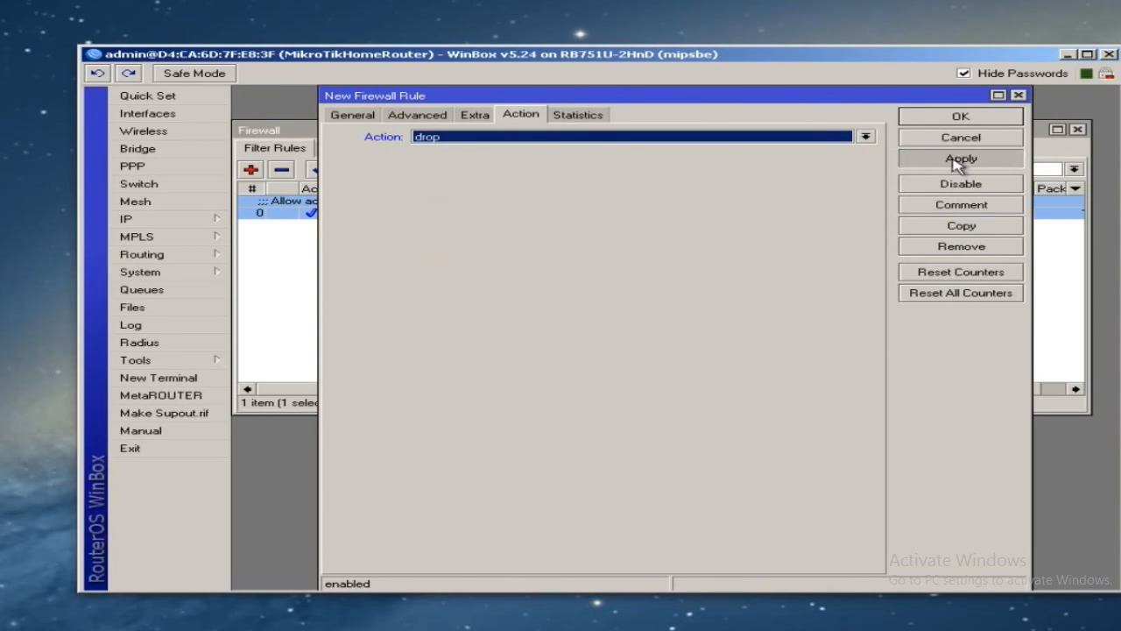
# - Comment the drop rule 'Drop all other traffic to router', fixing typos
pyautogui.click(959, 205)
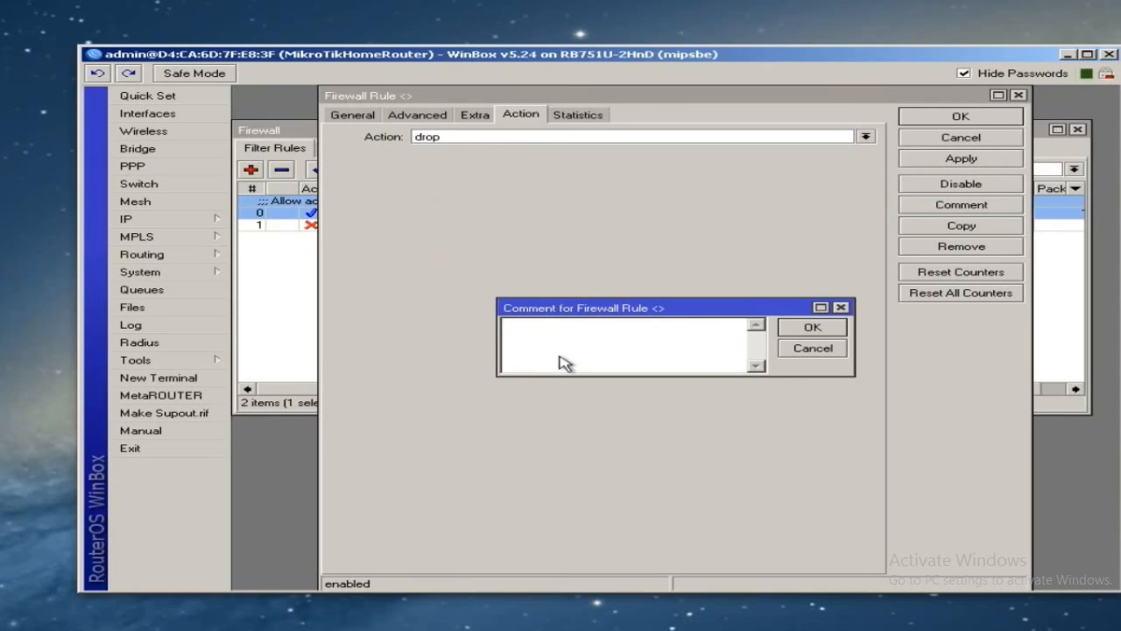
pyautogui.write('Drop all other traffic to trouter')
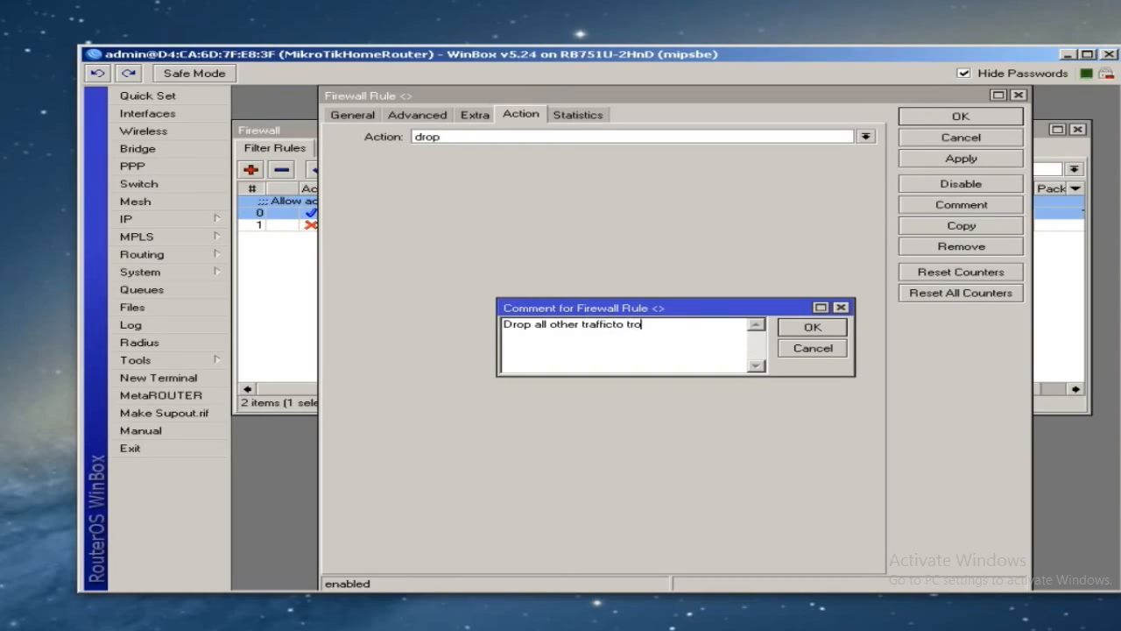
pyautogui.click(613, 324)
pyautogui.click(633, 325)
pyautogui.press('BackSpace')
pyautogui.click(812, 327)
pyautogui.click(961, 116)
pyautogui.click(522, 257)
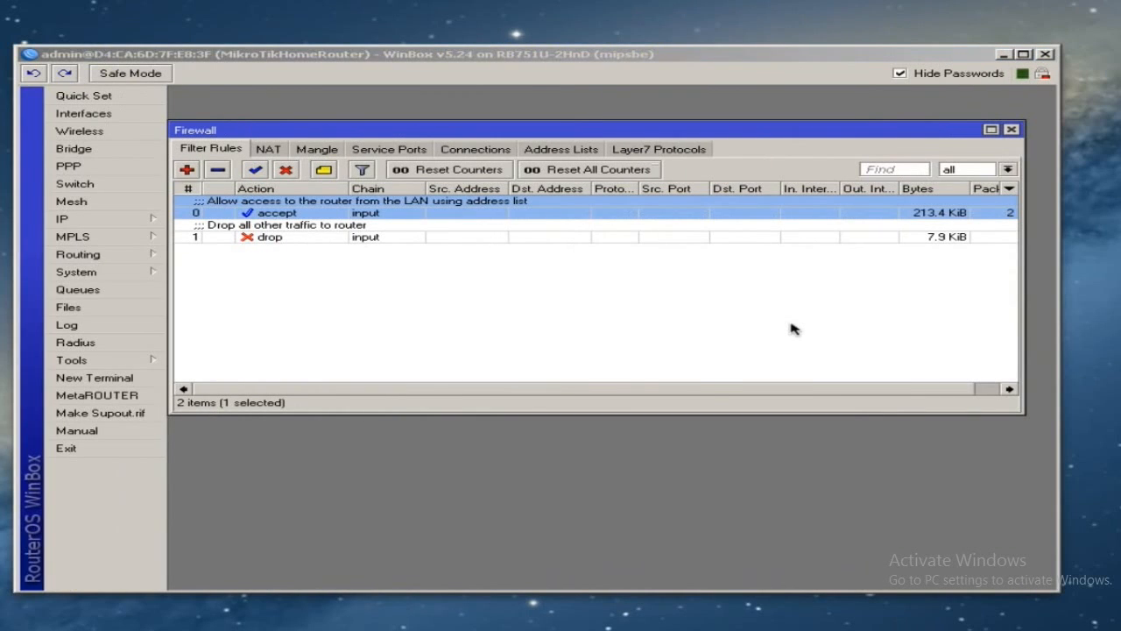
pyautogui.click(510, 280)
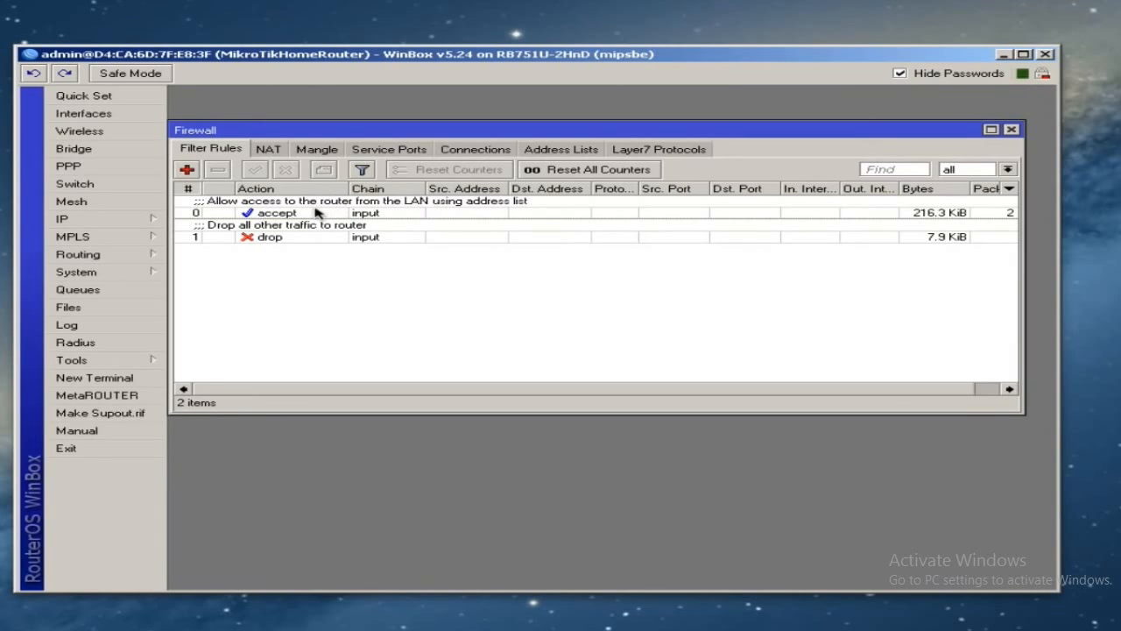
pyautogui.doubleClick(317, 212)
pyautogui.click(289, 117)
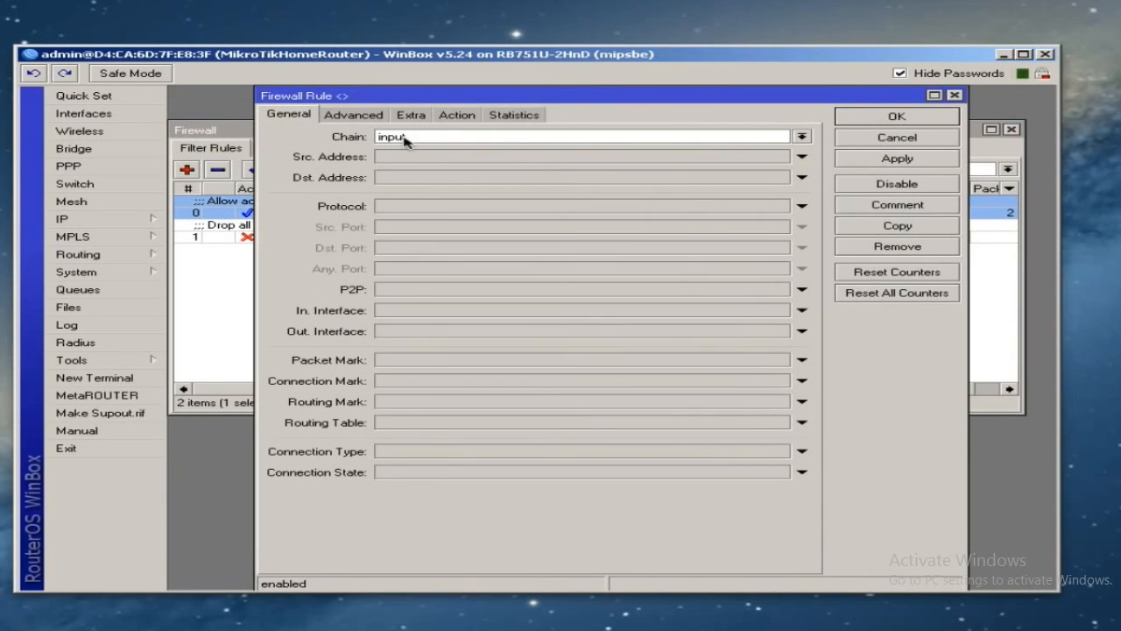
pyautogui.click(363, 119)
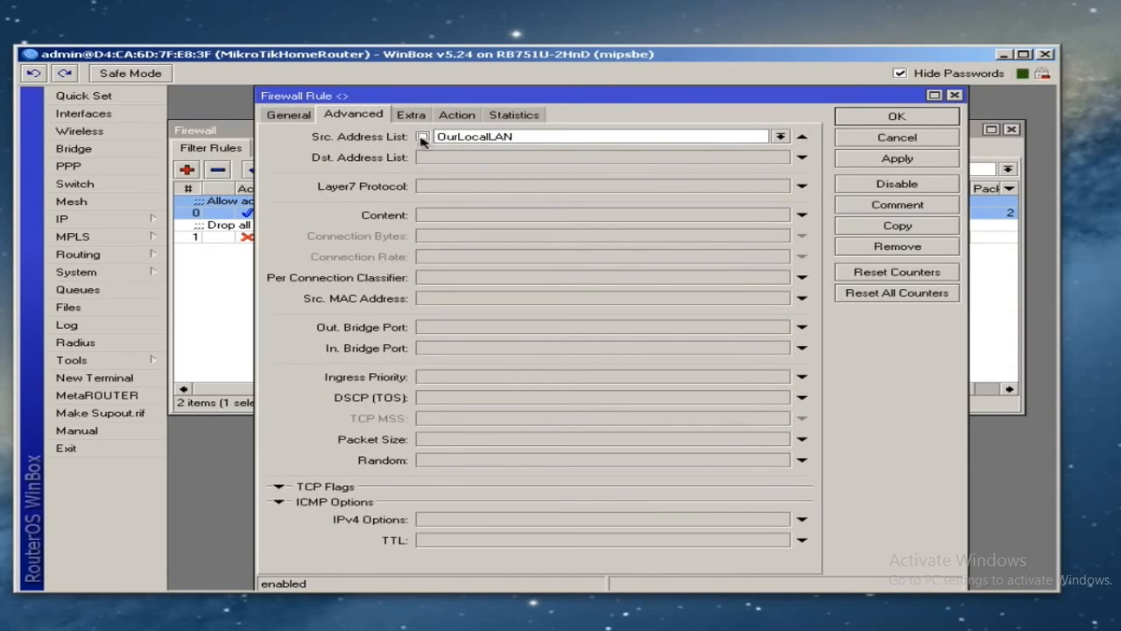
pyautogui.click(467, 116)
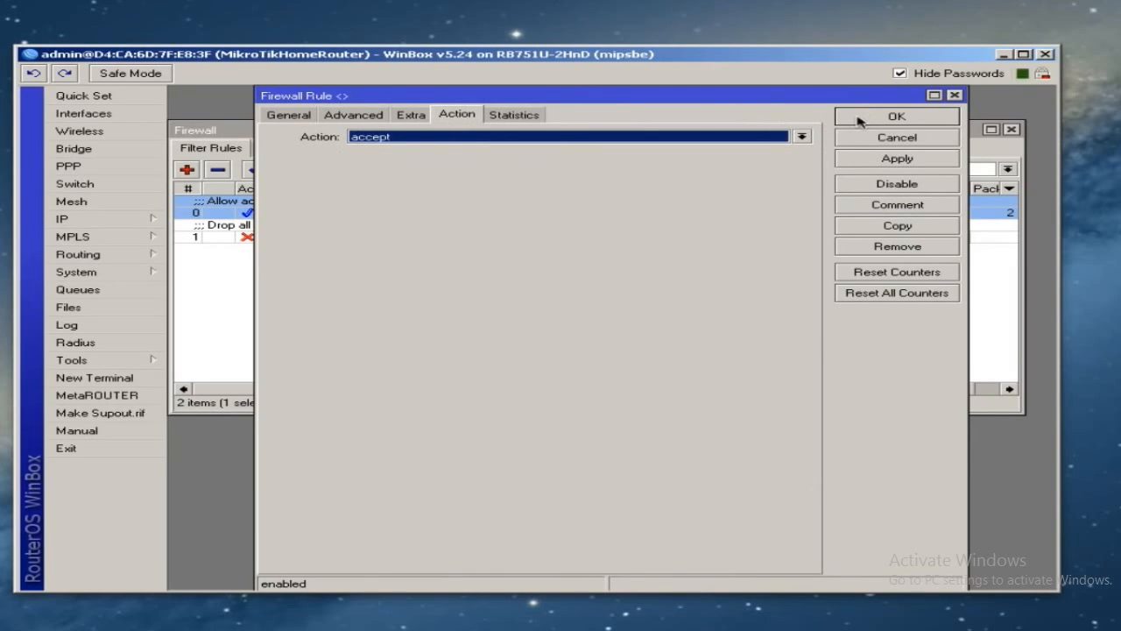
pyautogui.click(895, 116)
pyautogui.click(562, 151)
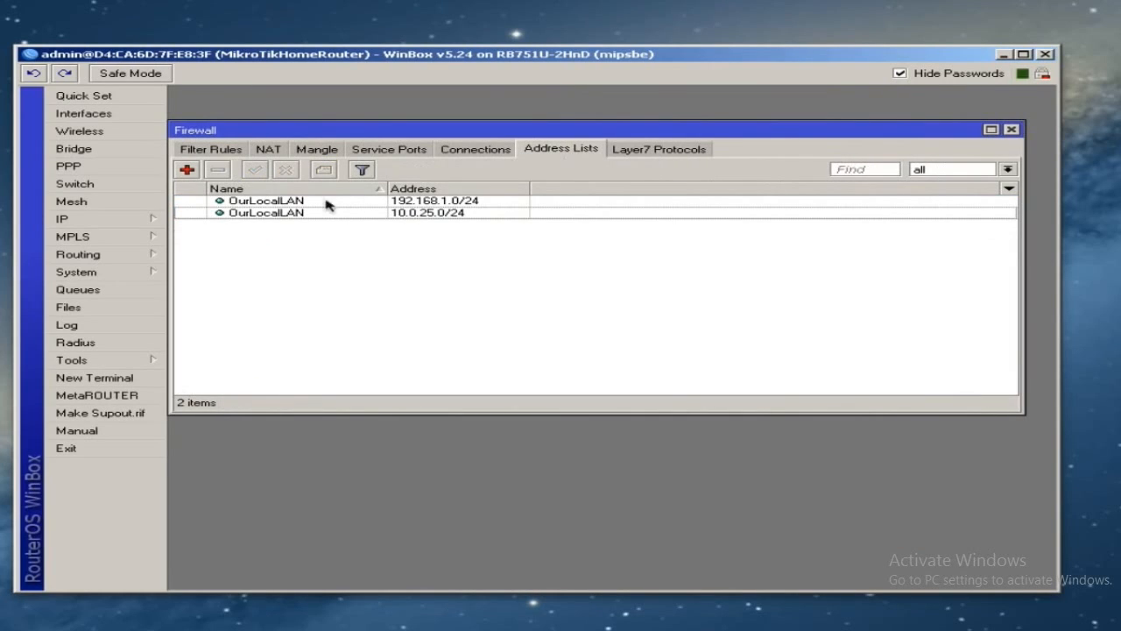
pyautogui.click(395, 201)
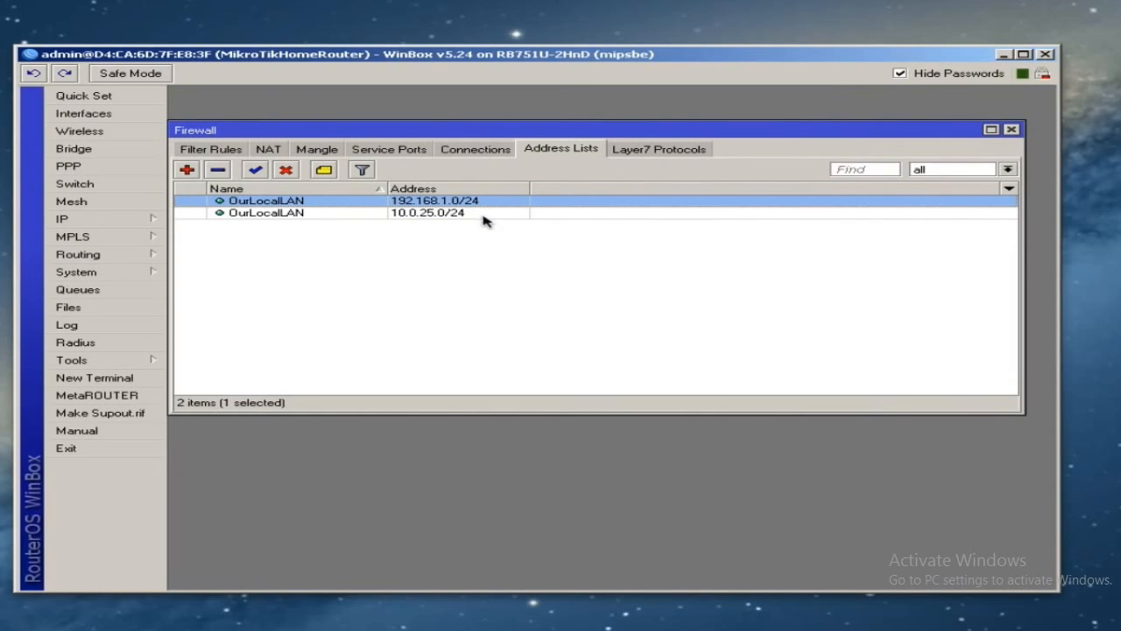
pyautogui.click(477, 214)
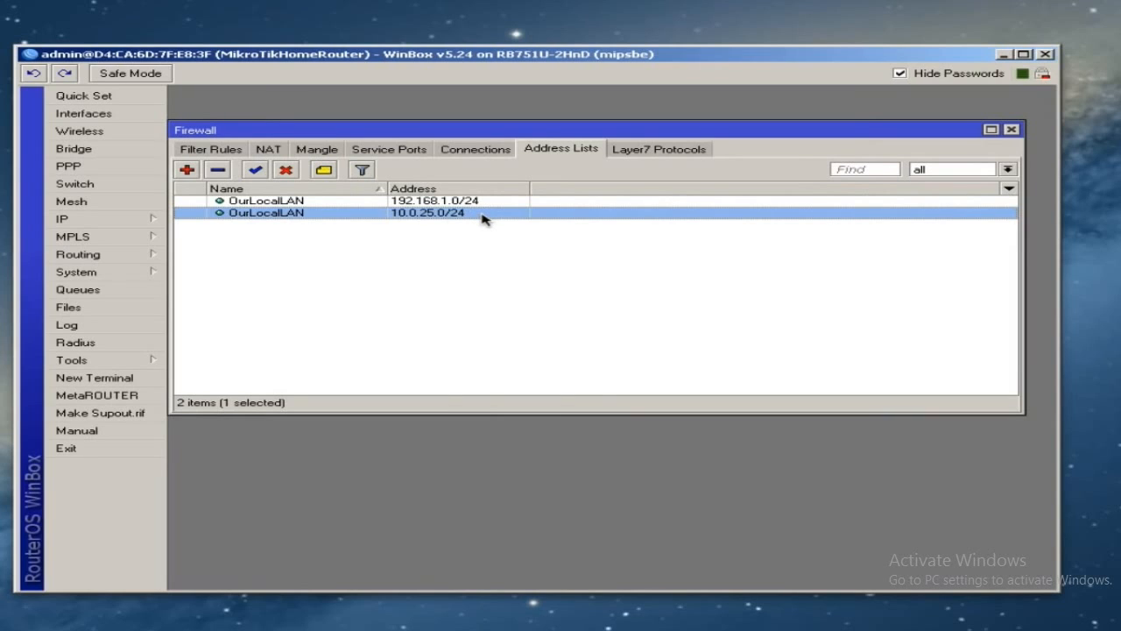
pyautogui.click(213, 151)
pyautogui.click(253, 236)
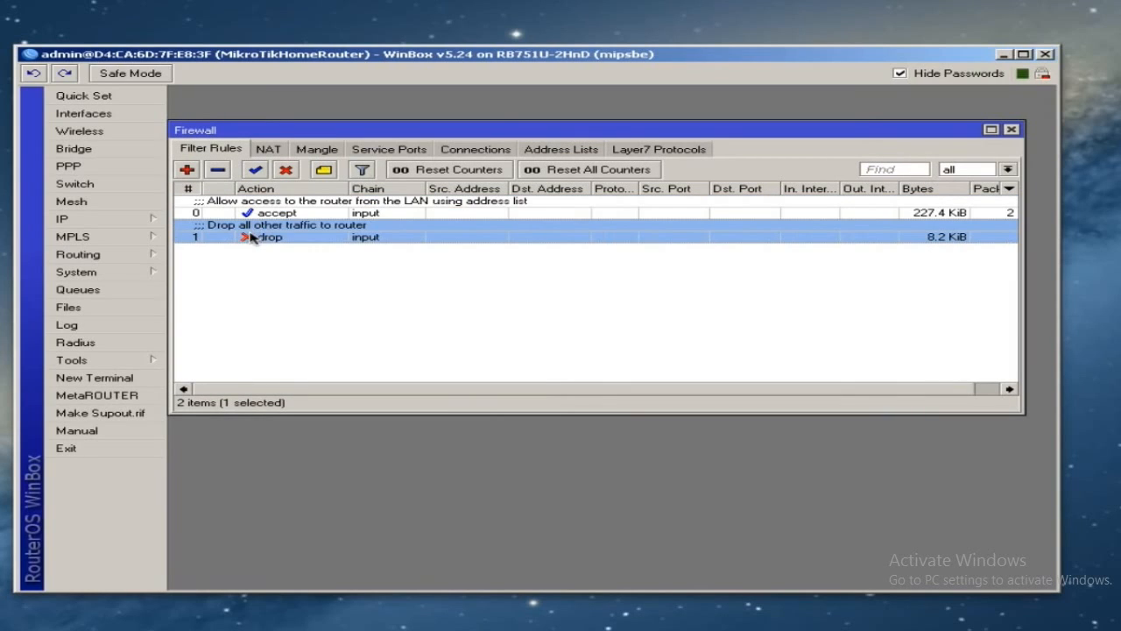
pyautogui.doubleClick(252, 237)
pyautogui.click(300, 116)
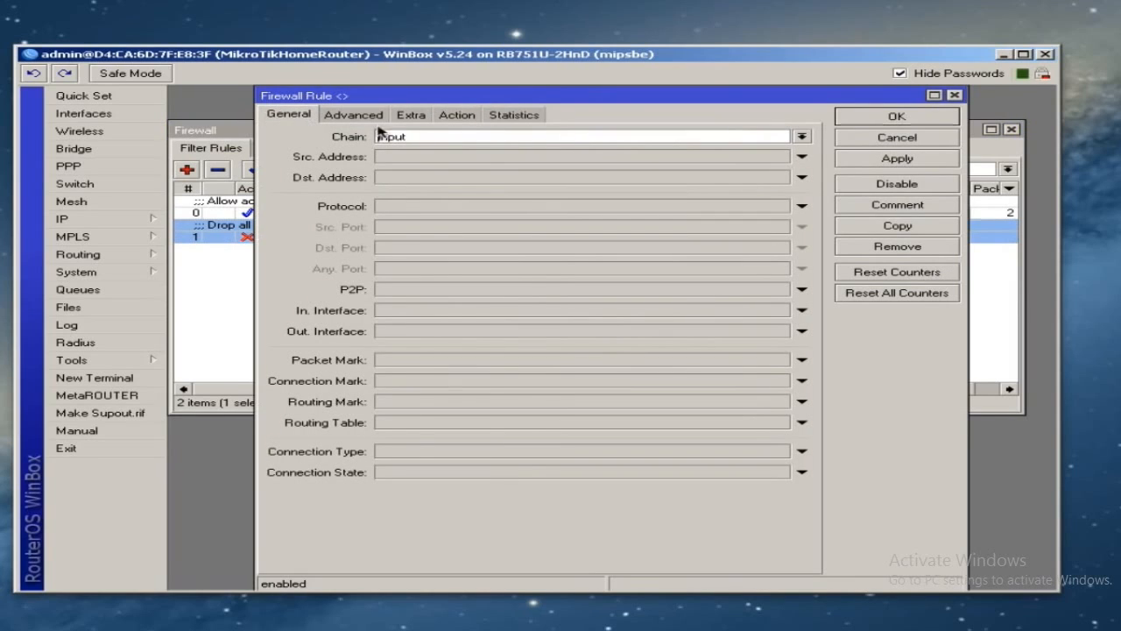
pyautogui.click(455, 117)
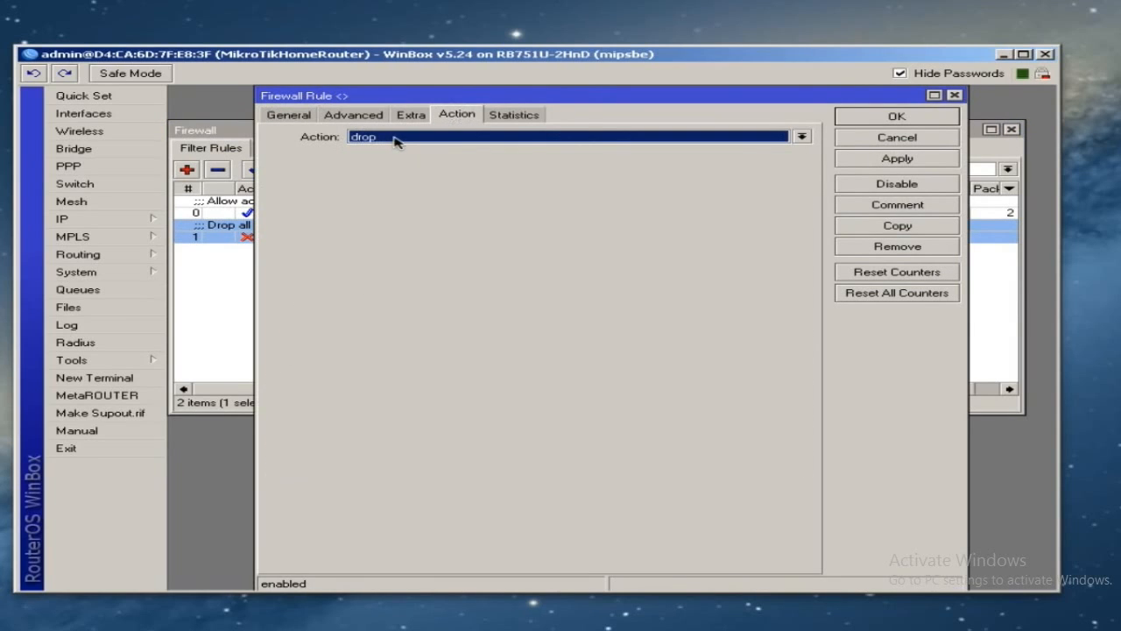
pyautogui.click(870, 117)
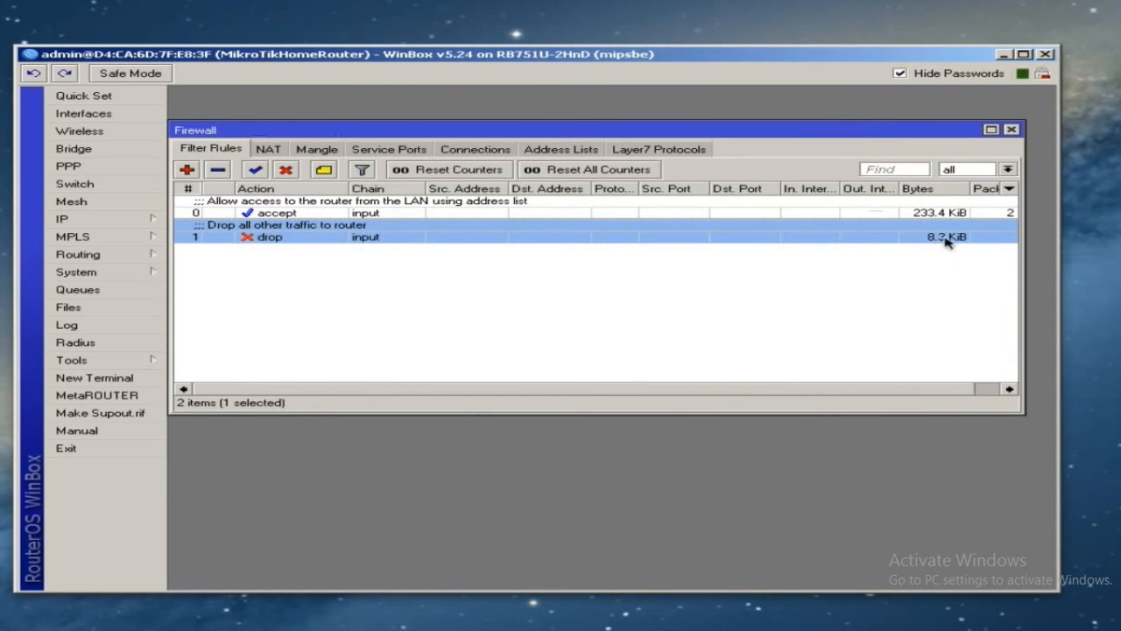
# - Sort the filter rules by Packets, then back by rule number
pyautogui.click(987, 392)
pyautogui.click(989, 214)
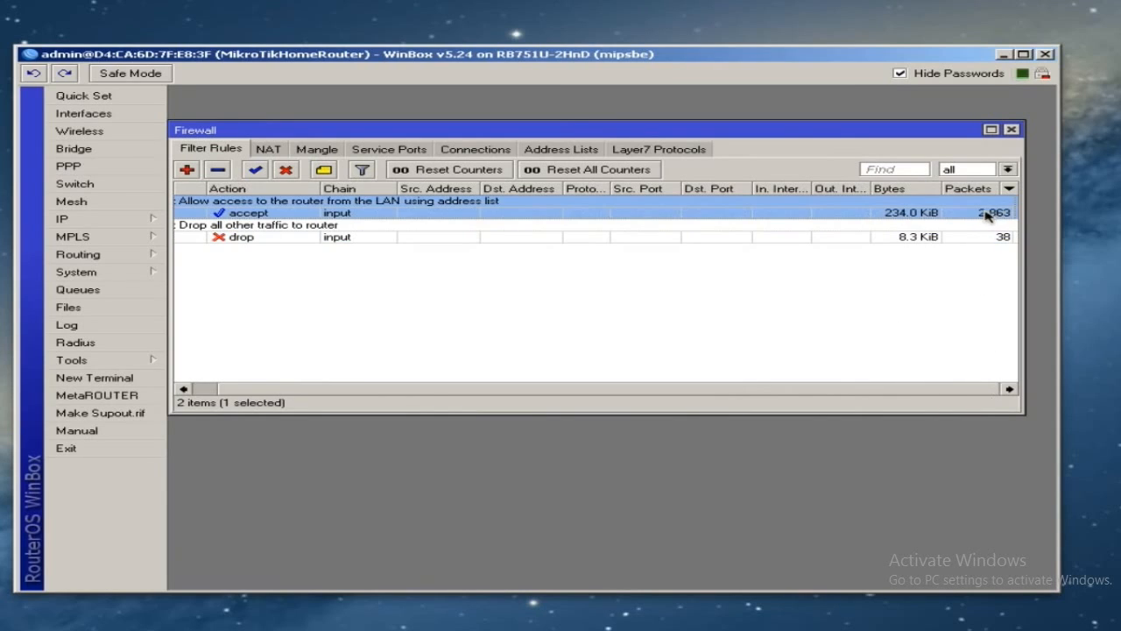
pyautogui.click(999, 190)
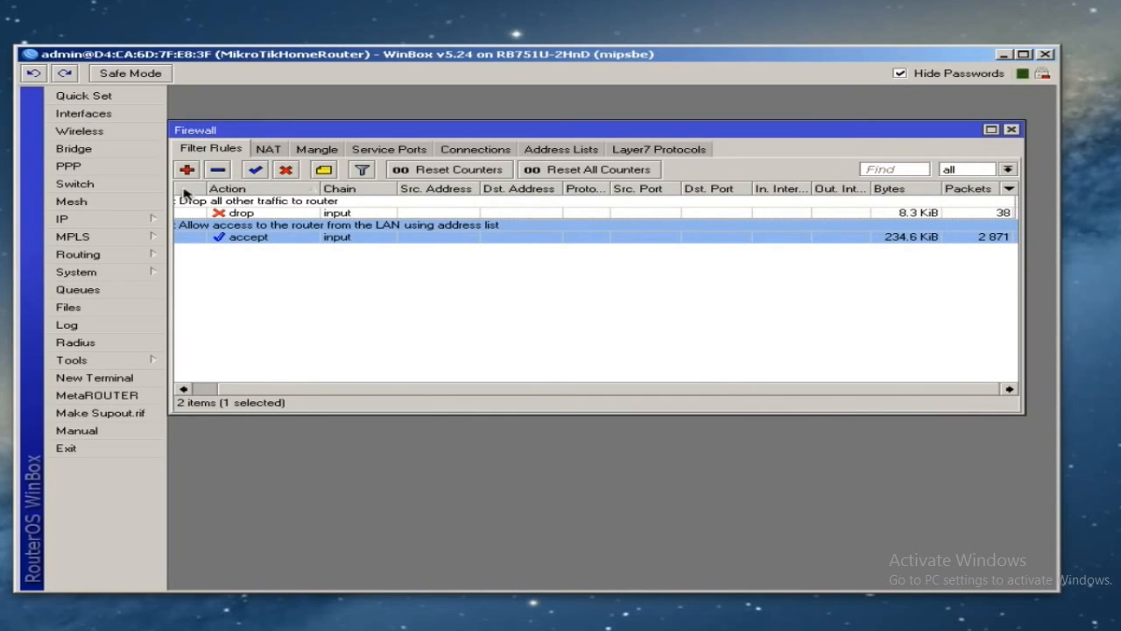
pyautogui.click(206, 390)
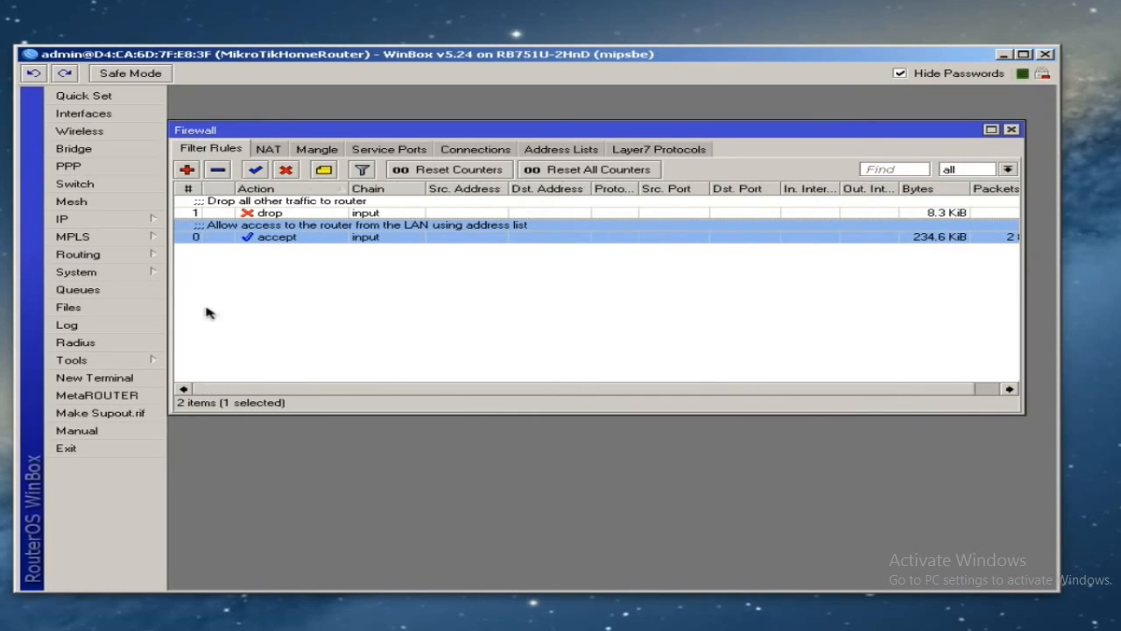
pyautogui.click(191, 188)
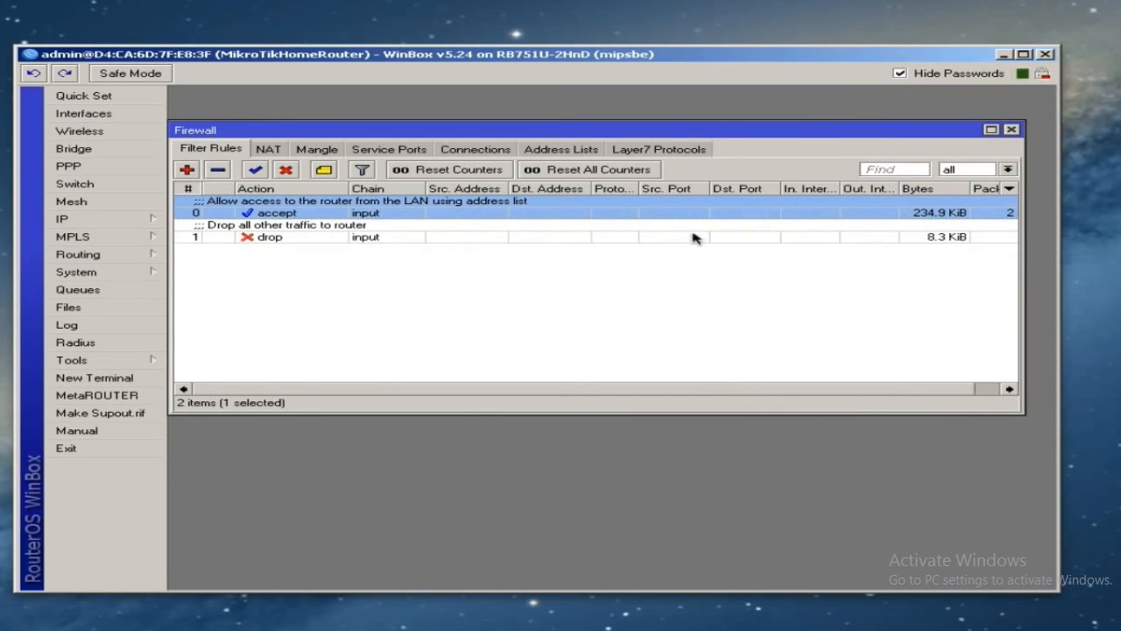
pyautogui.click(979, 390)
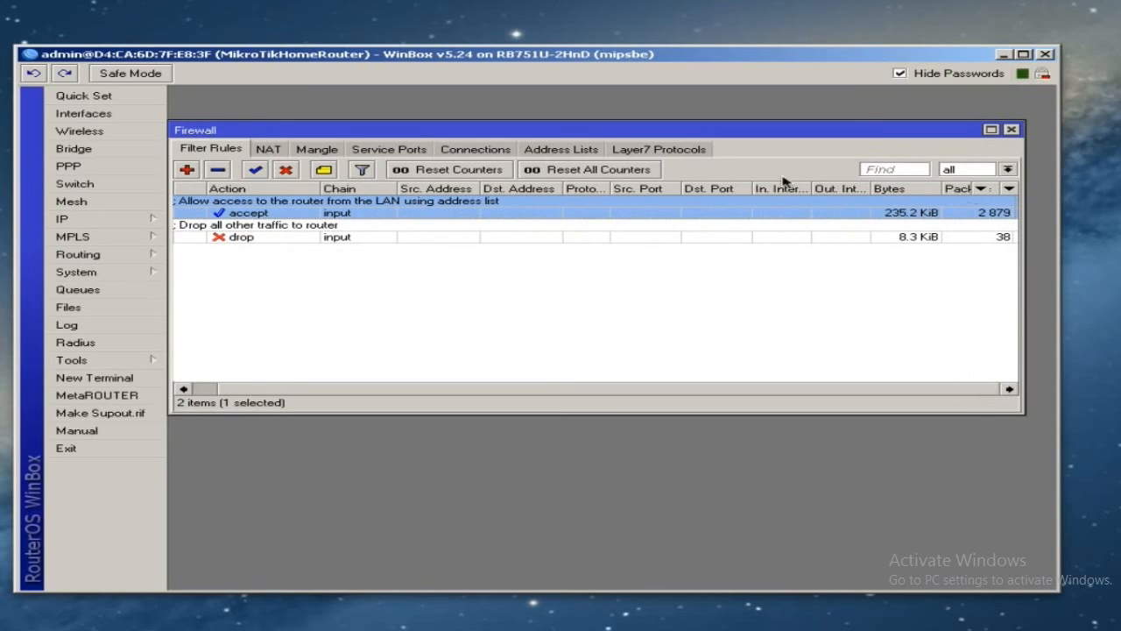
# - Reset all filter rule counters to zero
pyautogui.click(599, 171)
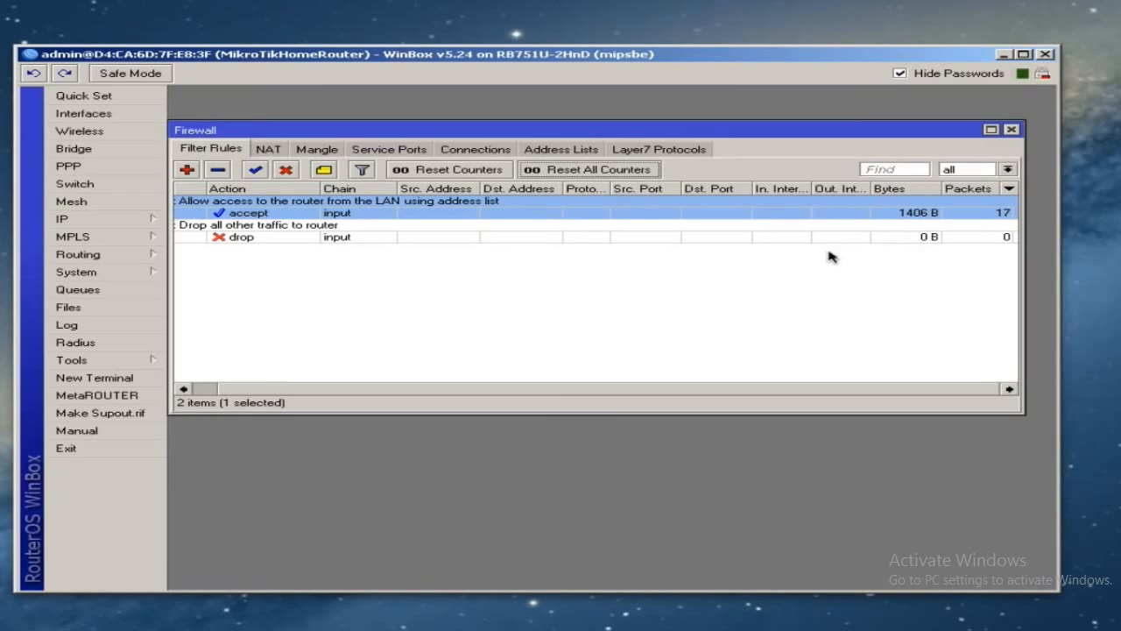
pyautogui.moveTo(323, 391); pyautogui.dragTo(248, 390)
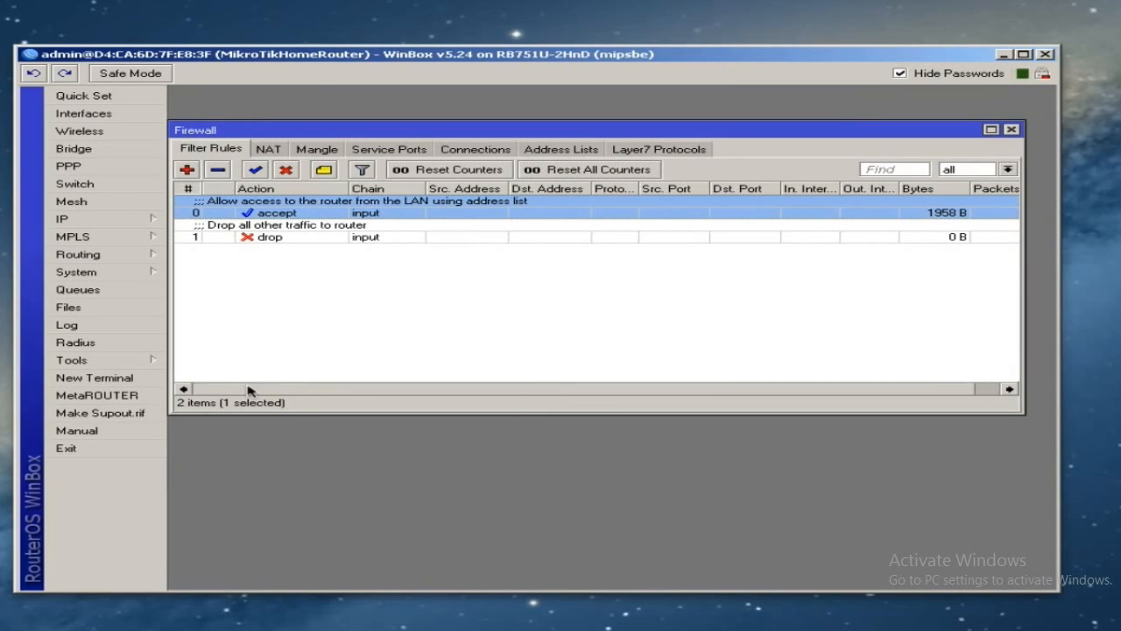
pyautogui.click(300, 296)
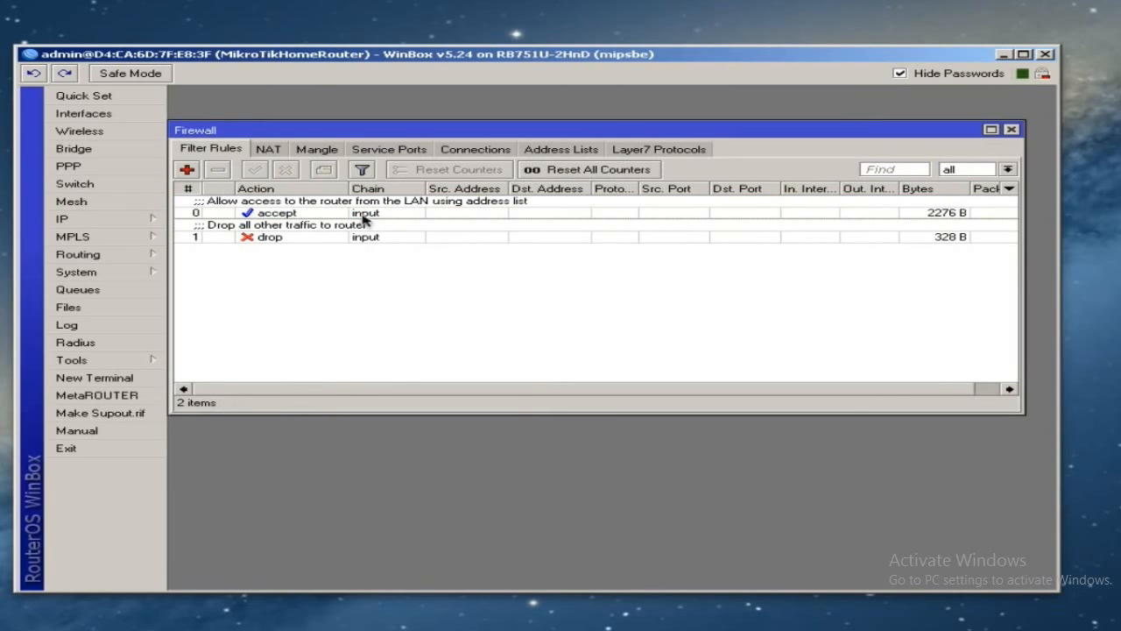
# - Filter the rule list to show only the input chain
pyautogui.click(1007, 170)
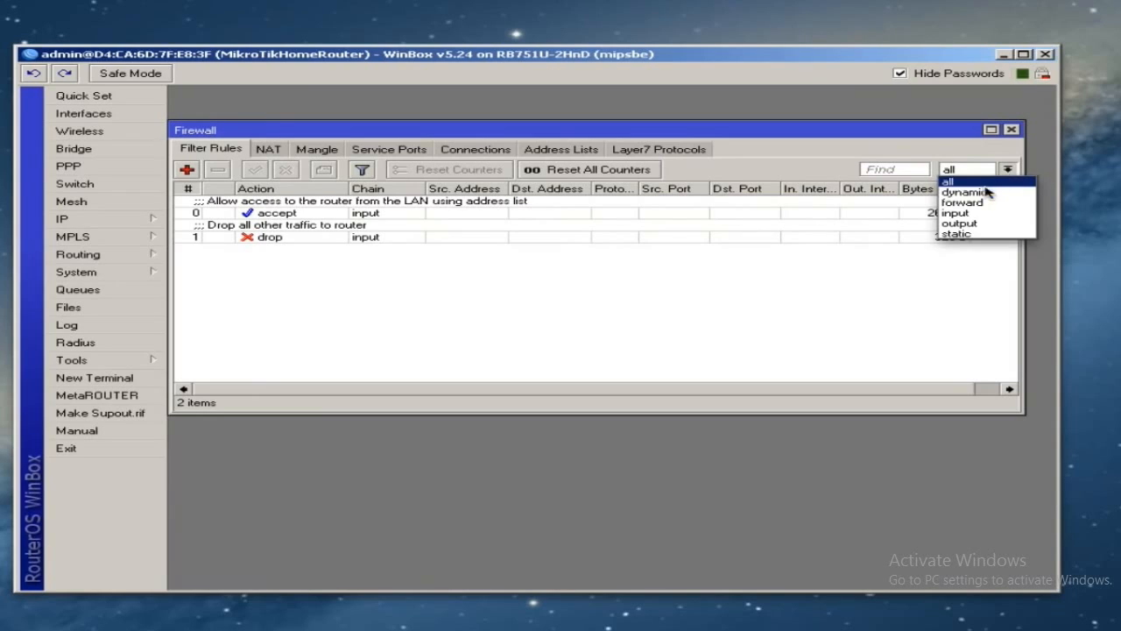
pyautogui.click(959, 211)
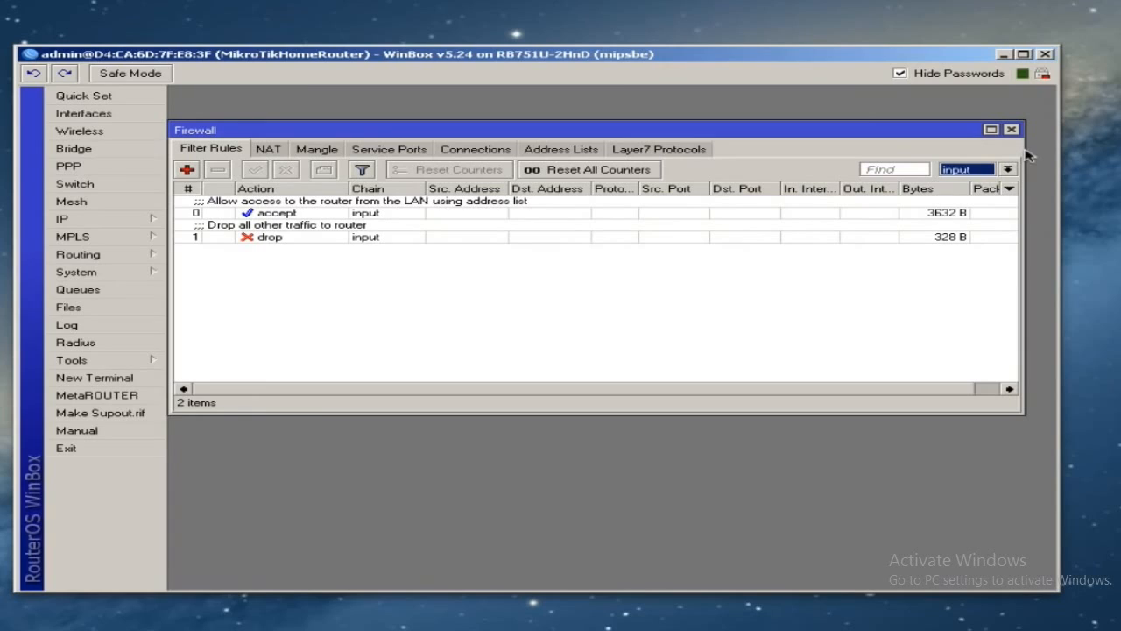
pyautogui.click(749, 278)
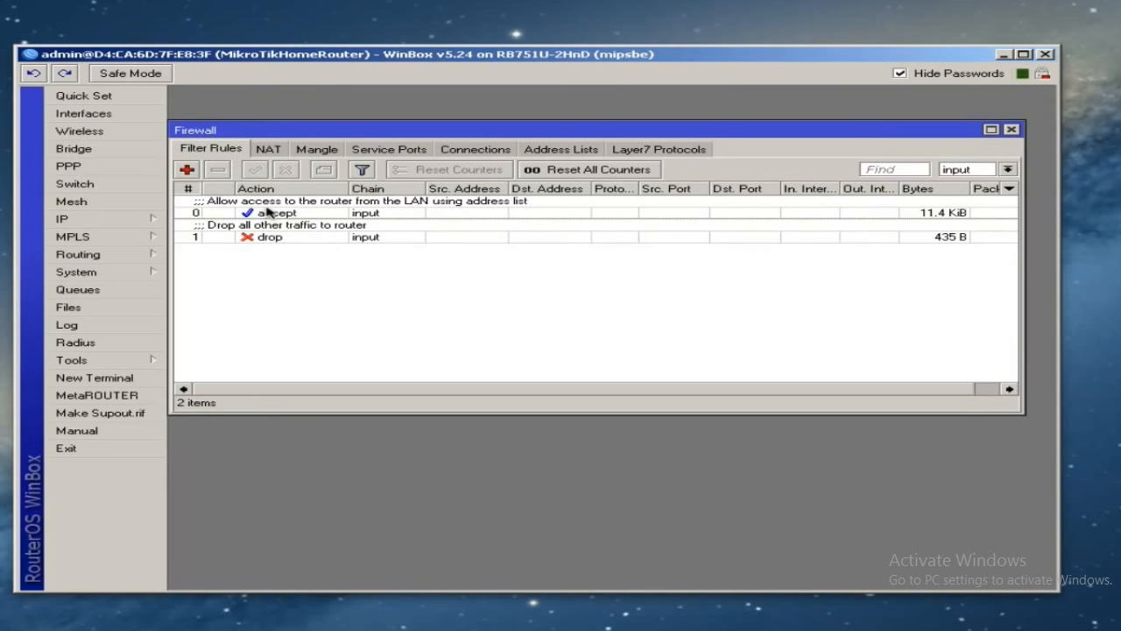
# - Create a forward-chain accept rule for new connections with In. Interface bridge1, and apply
pyautogui.click(187, 169)
pyautogui.click(289, 116)
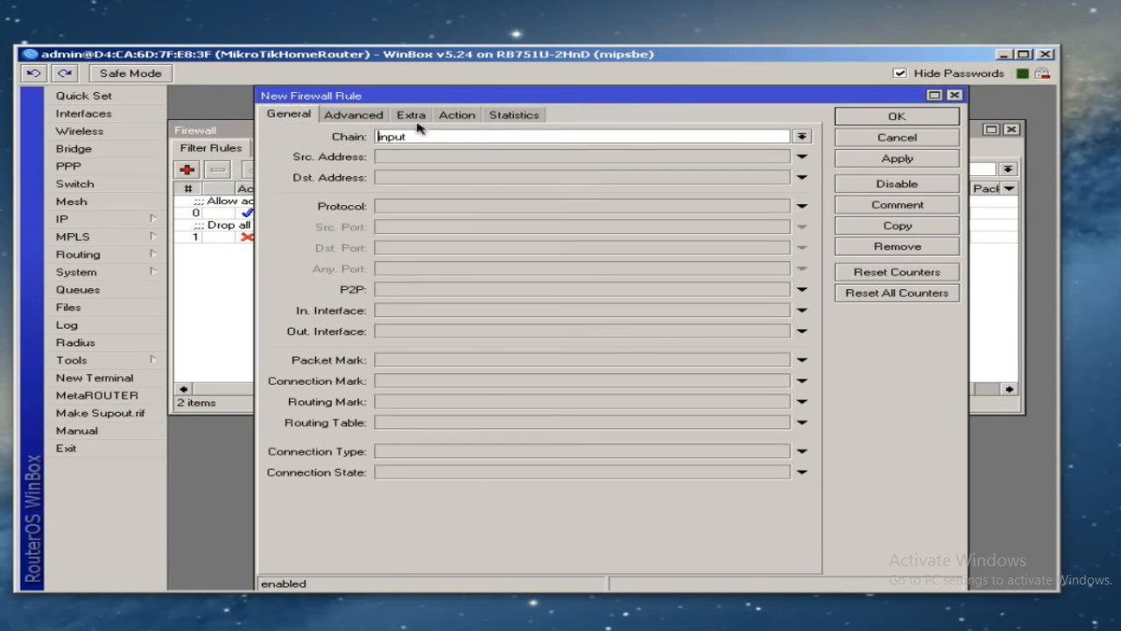
pyautogui.click(801, 137)
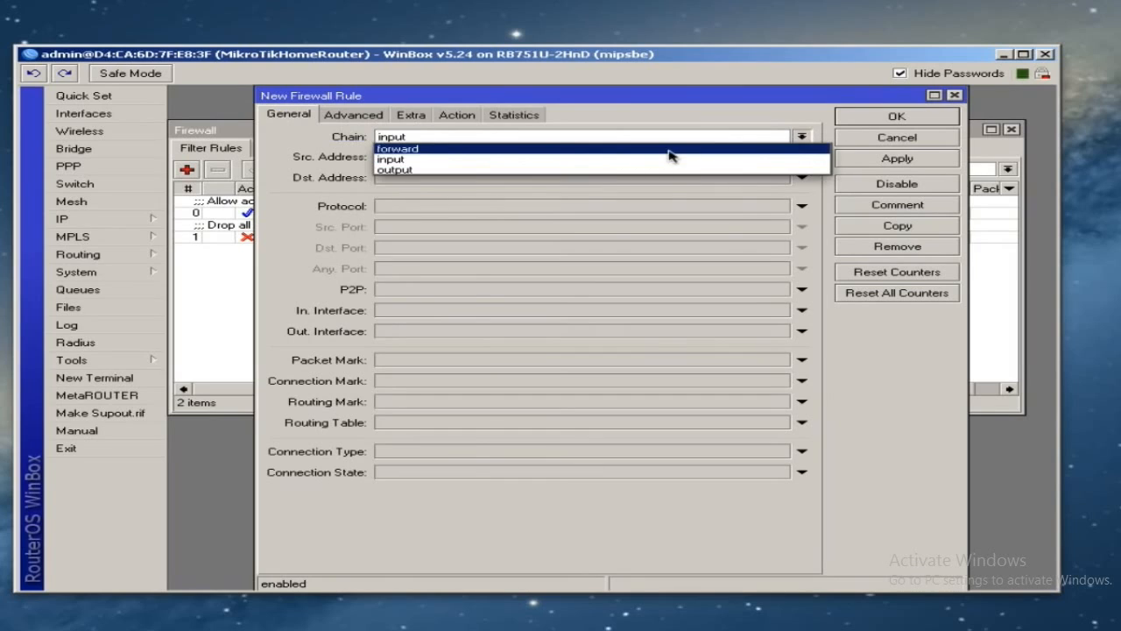
pyautogui.click(668, 151)
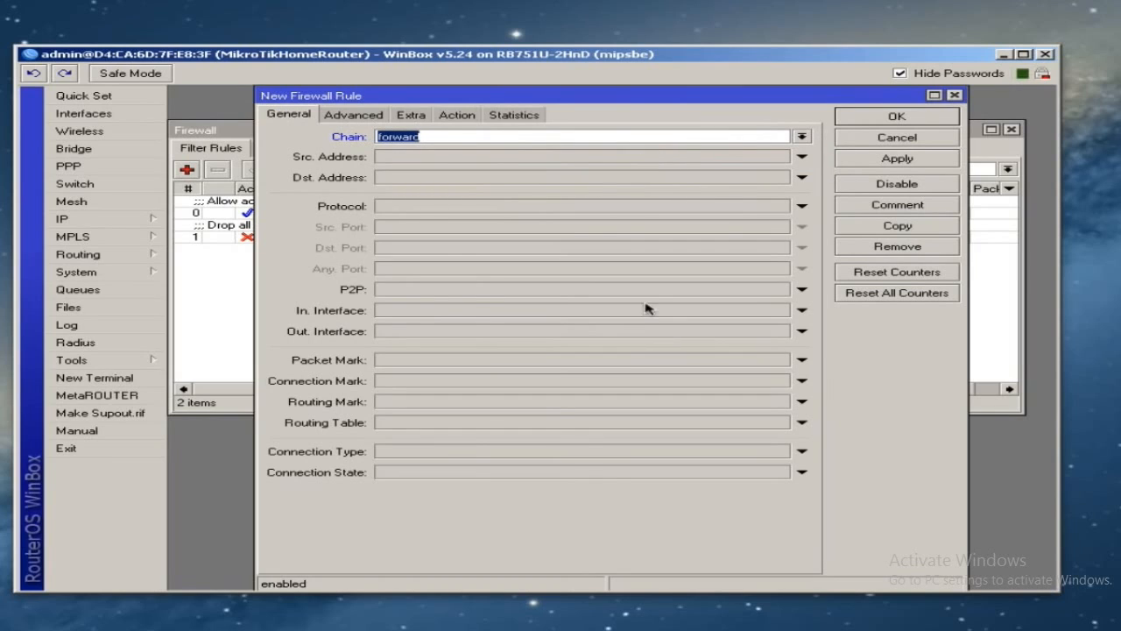
pyautogui.click(411, 476)
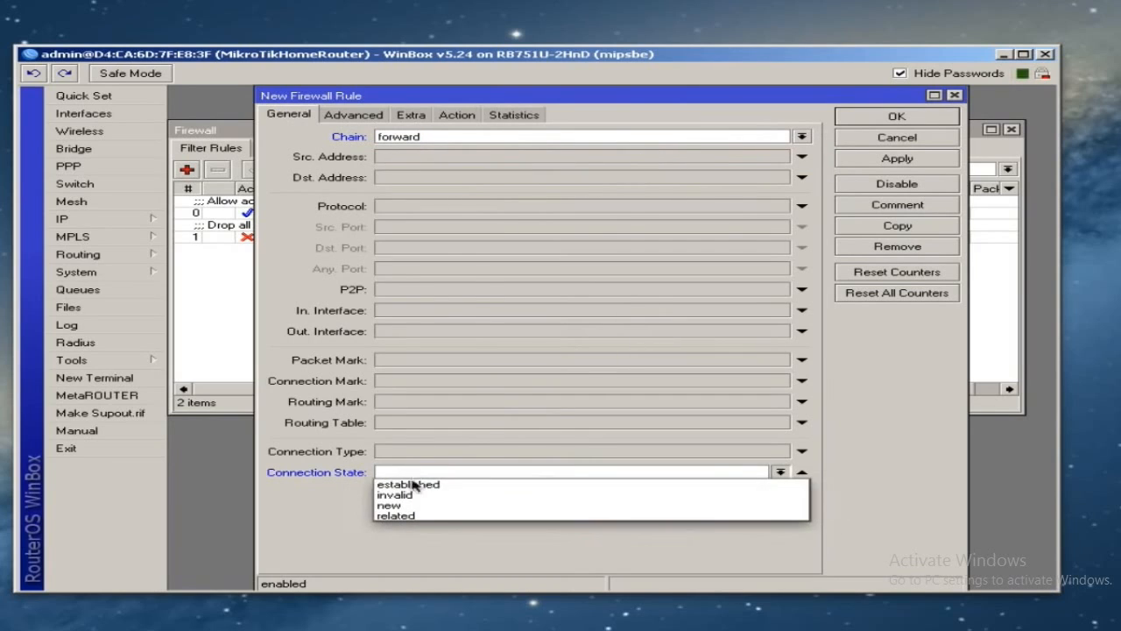
pyautogui.click(412, 505)
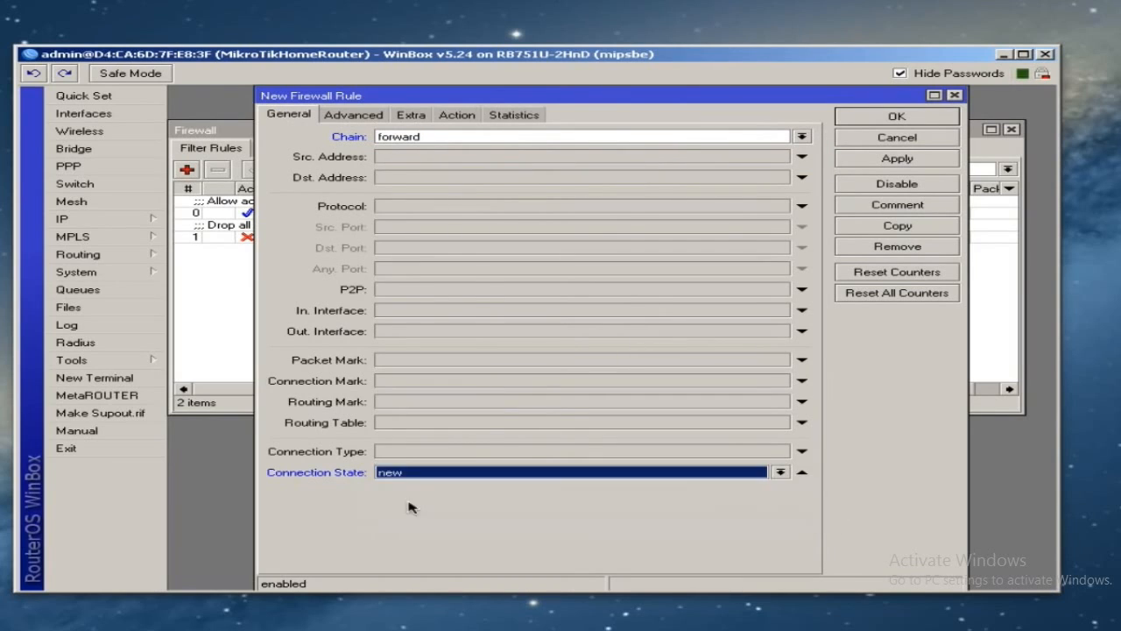
pyautogui.click(415, 313)
pyautogui.click(438, 321)
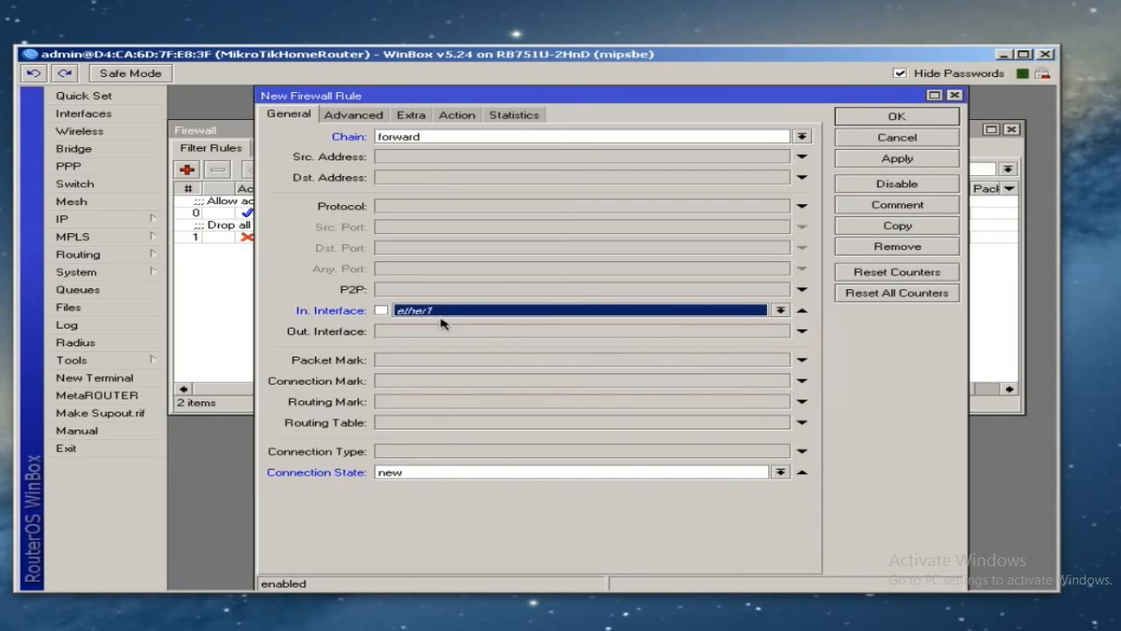
pyautogui.click(429, 317)
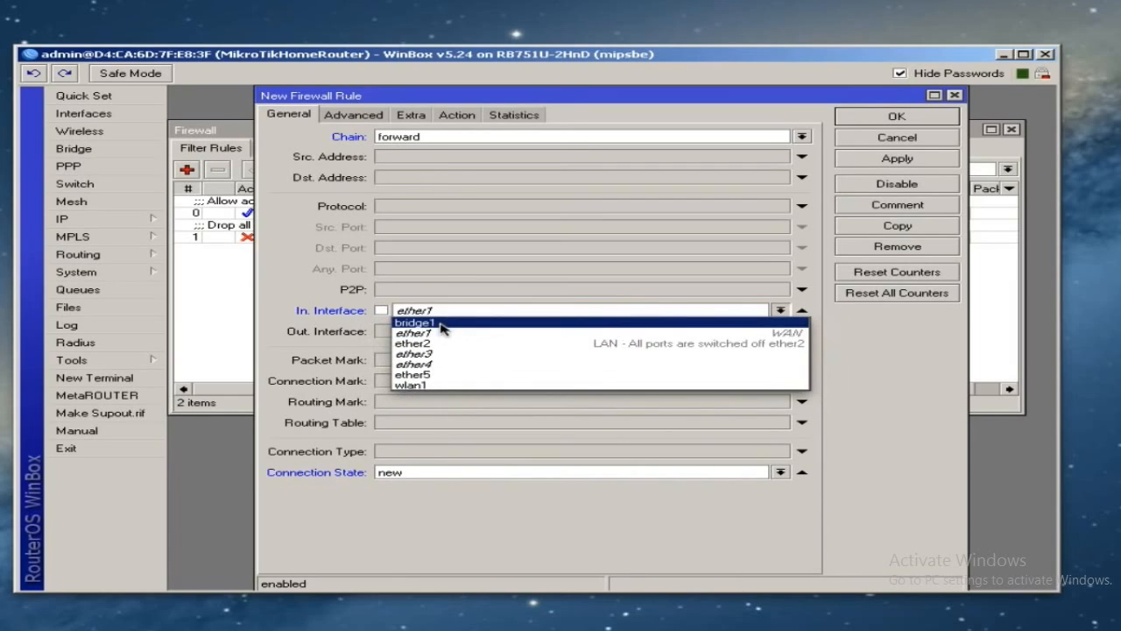
pyautogui.click(443, 322)
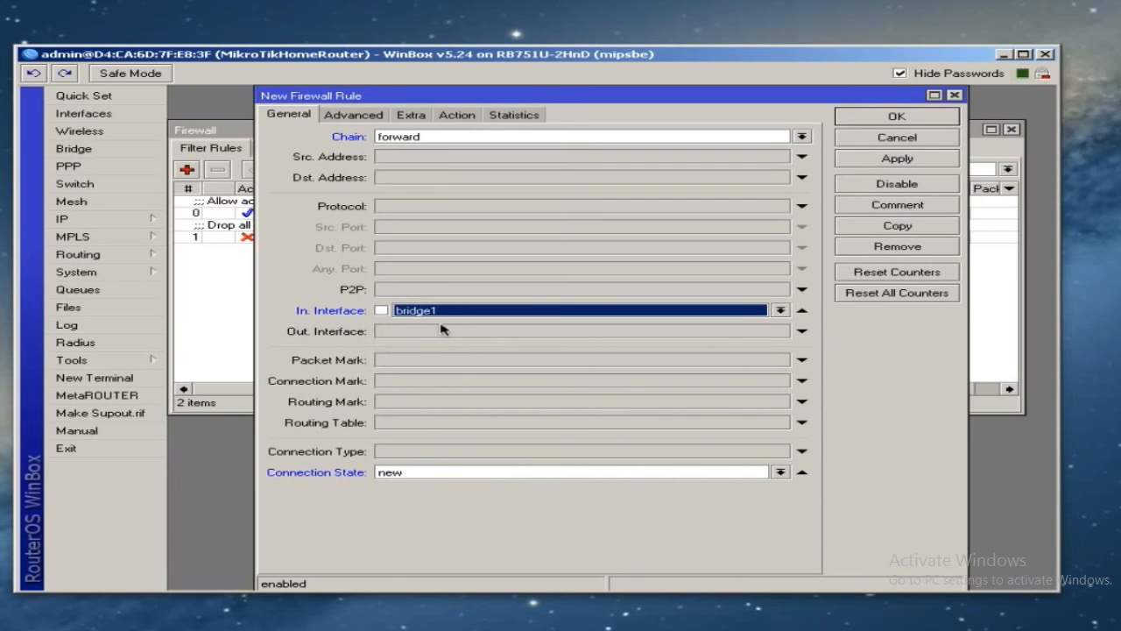
pyautogui.click(464, 119)
pyautogui.click(895, 159)
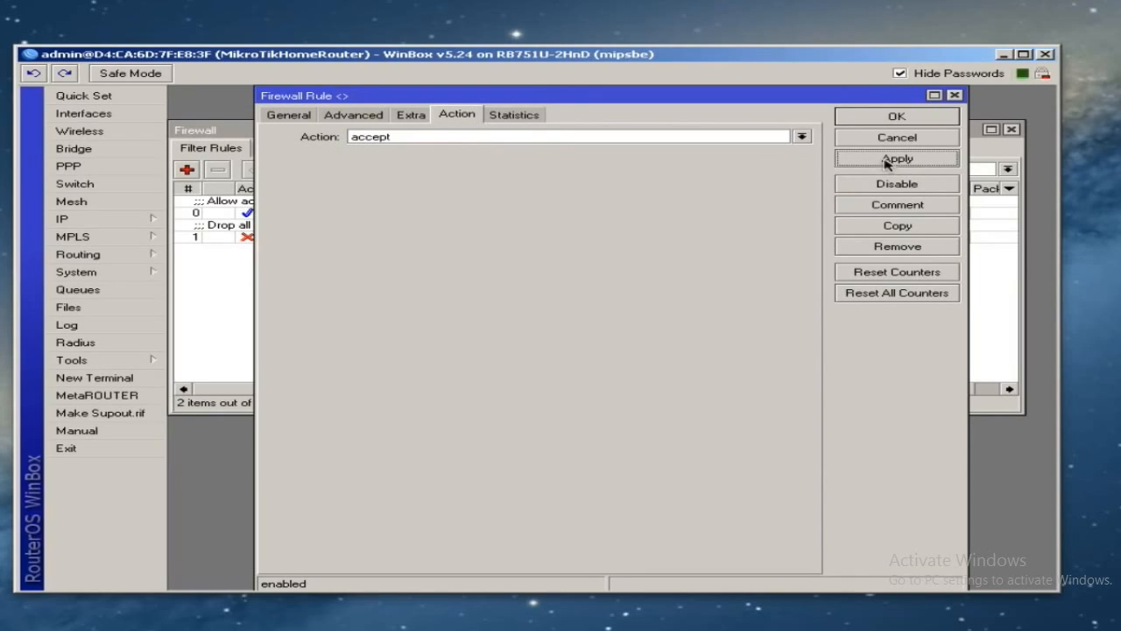
# - Comment the rule 'Allow connections from the LAN' and close it
pyautogui.click(896, 207)
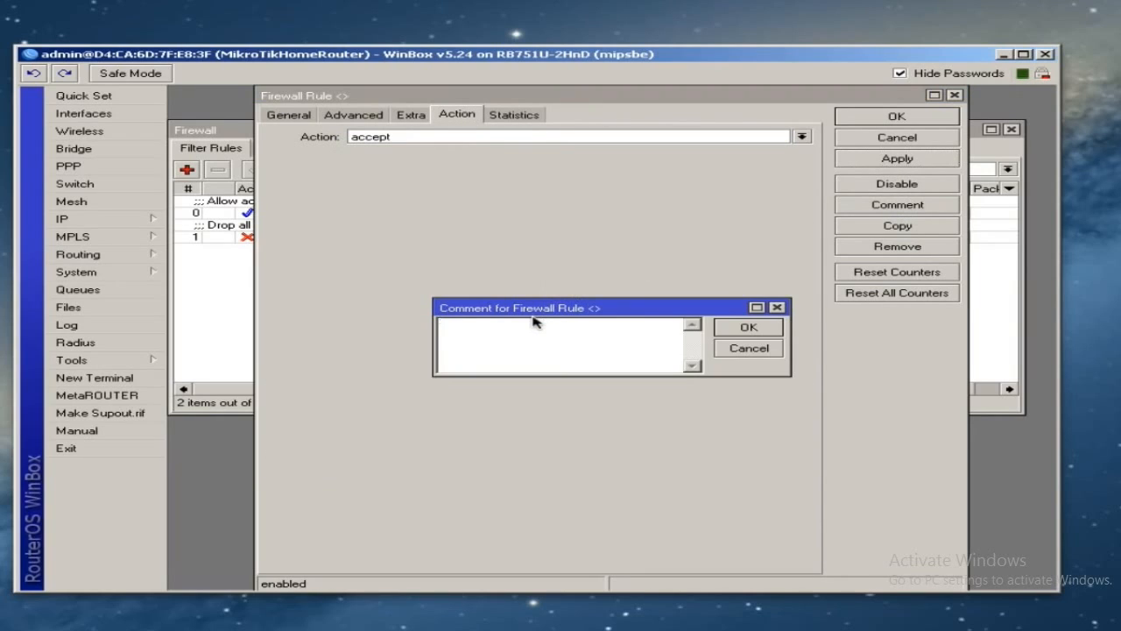
pyautogui.write('Allow connections from the LAN')
pyautogui.click(746, 329)
pyautogui.click(897, 117)
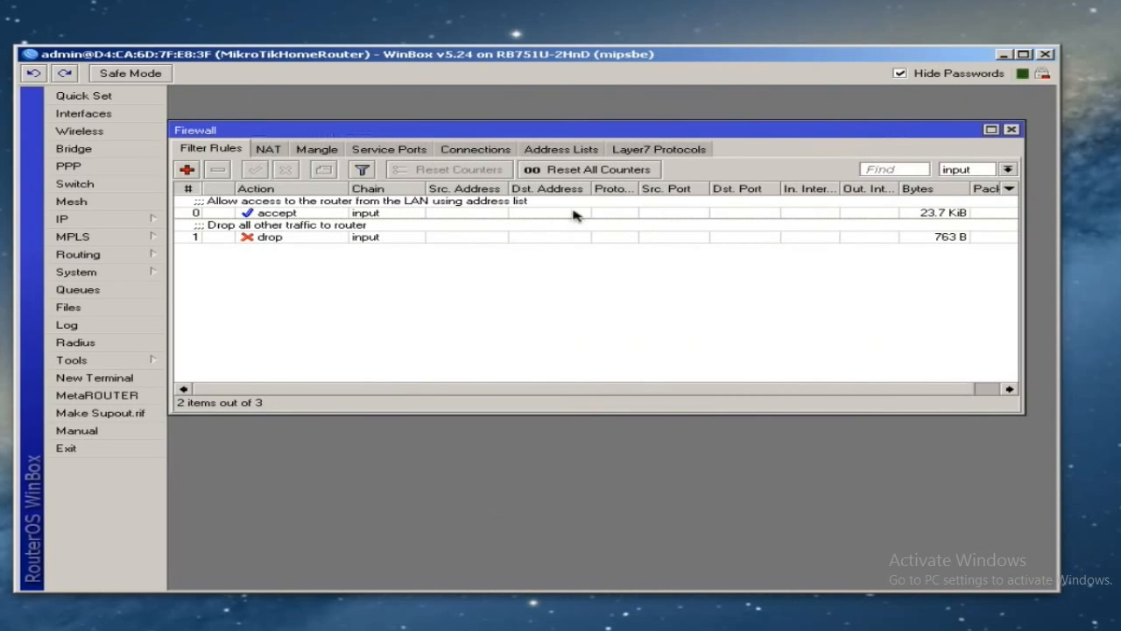
# - Set the chain filter to all, then to forward
pyautogui.click(1008, 169)
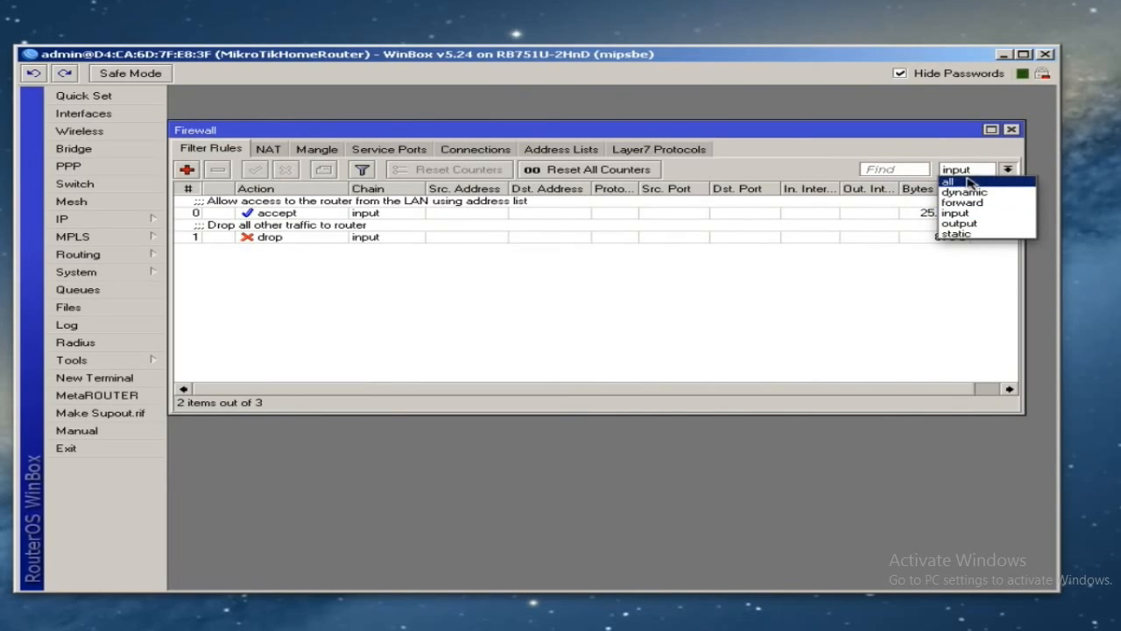
pyautogui.click(970, 182)
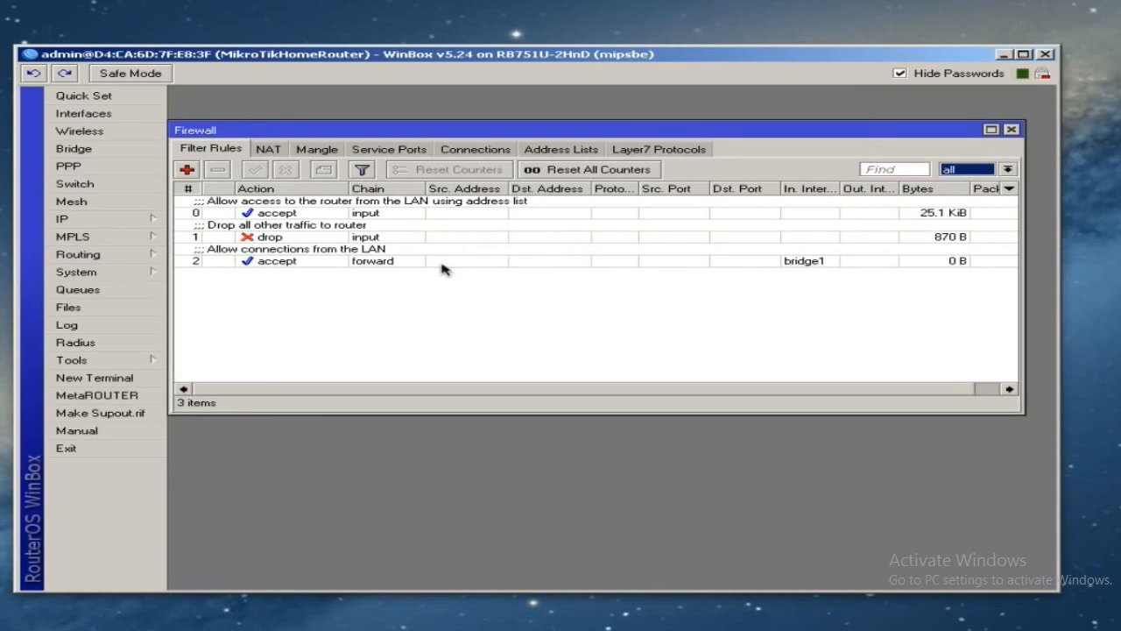
pyautogui.click(1007, 170)
pyautogui.click(962, 202)
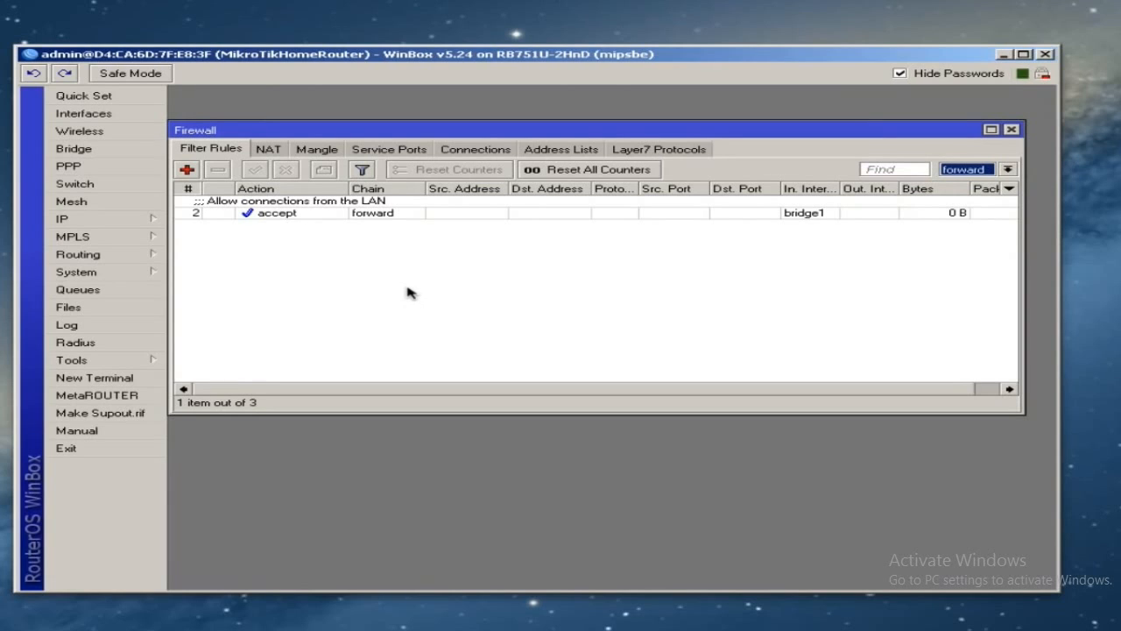
# - Review rule 2's General settings without changing anything
pyautogui.doubleClick(304, 212)
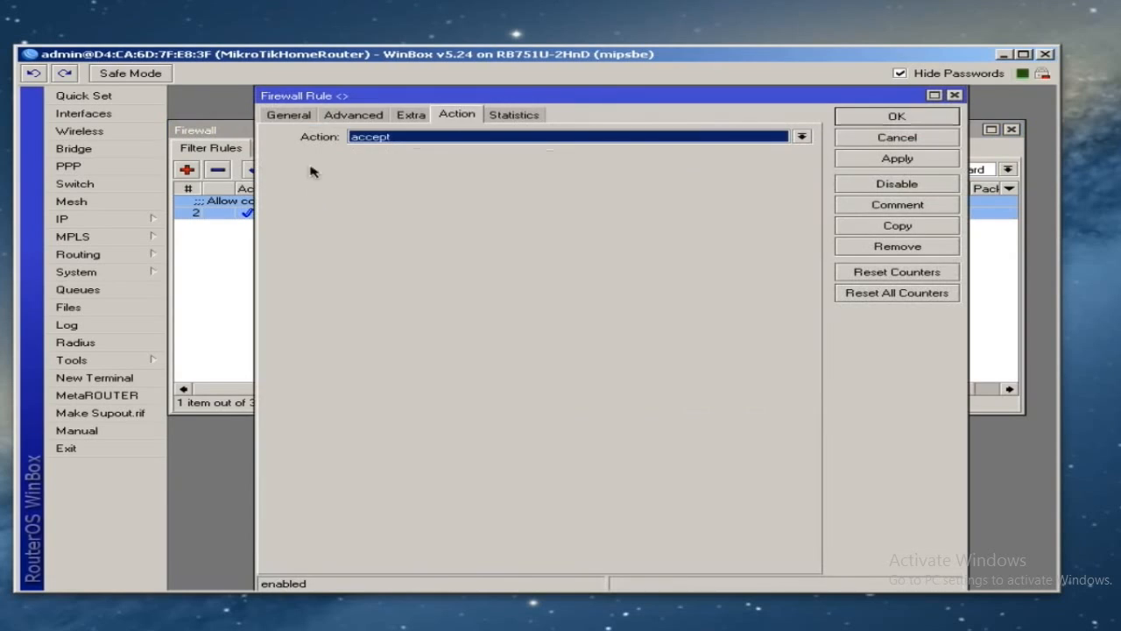
pyautogui.click(287, 121)
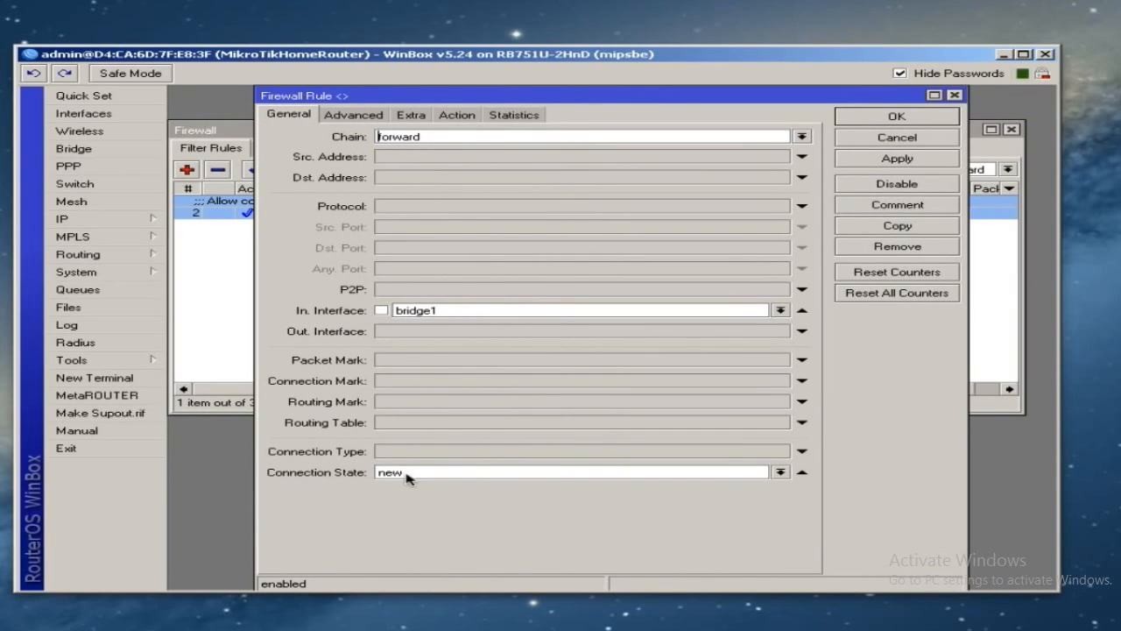
pyautogui.click(863, 118)
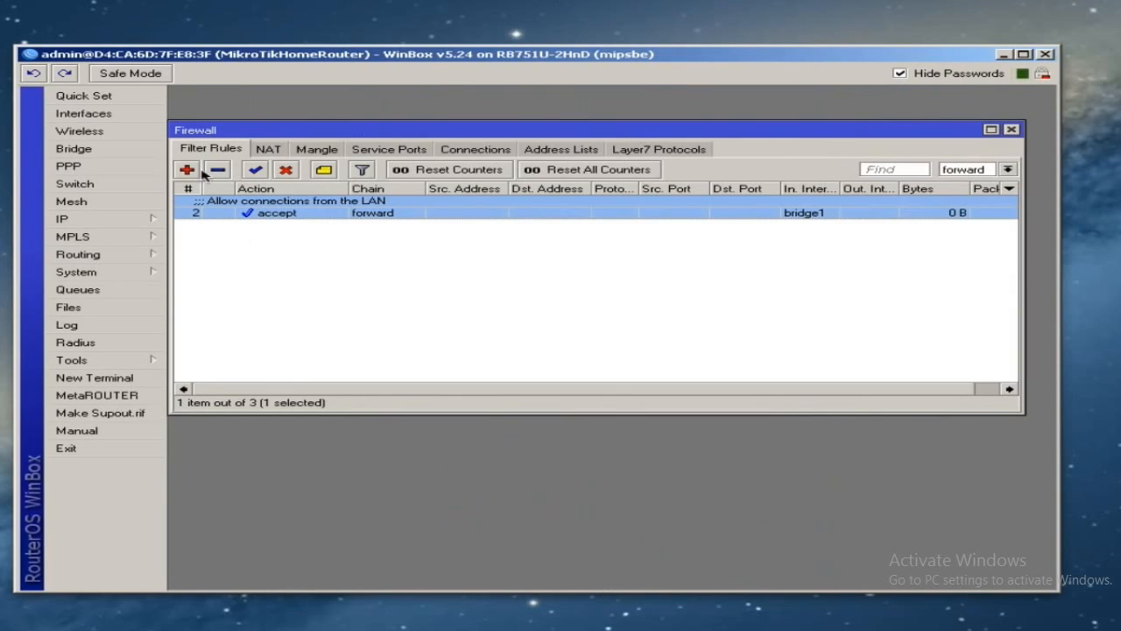
# - Add an accept rule for established connections, commented 'Allow established connections'
pyautogui.click(187, 169)
pyautogui.click(400, 474)
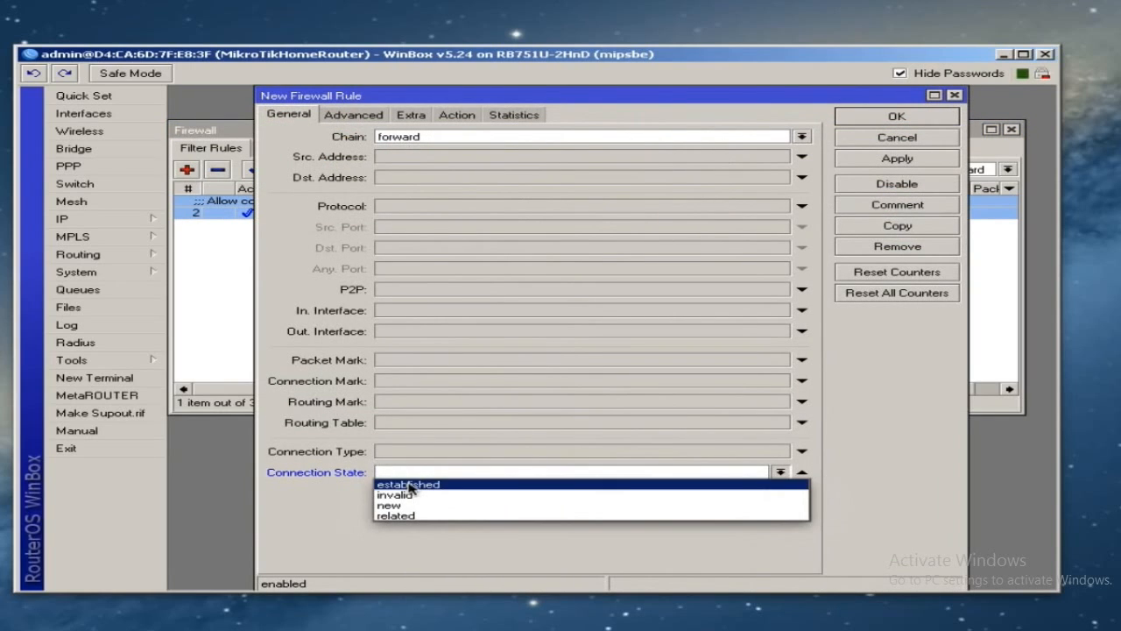
pyautogui.click(408, 484)
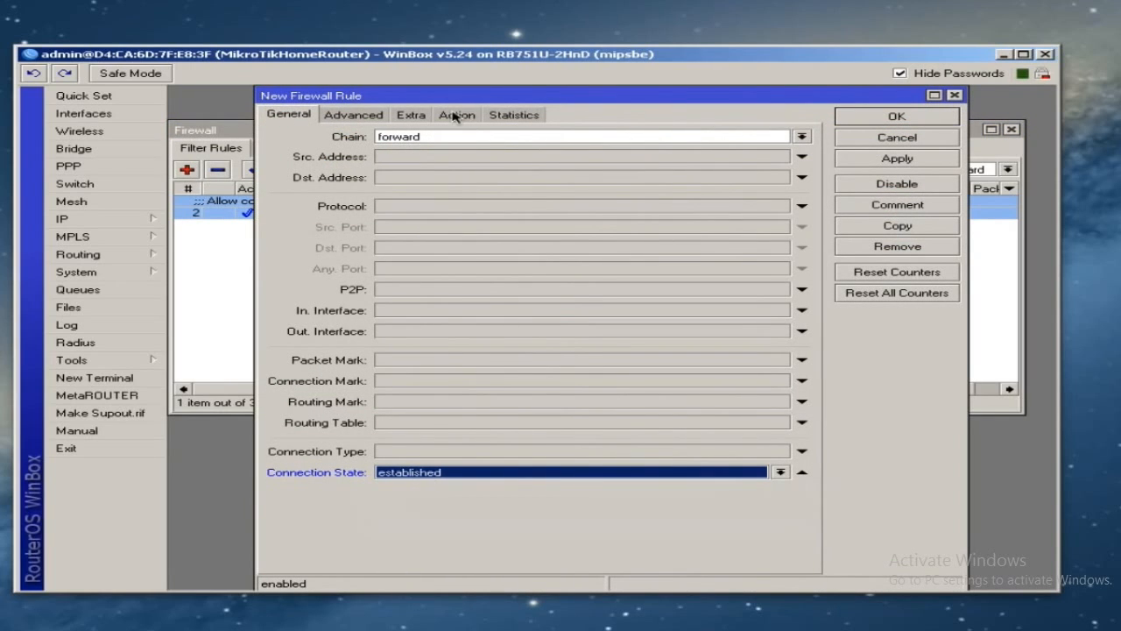
pyautogui.click(902, 161)
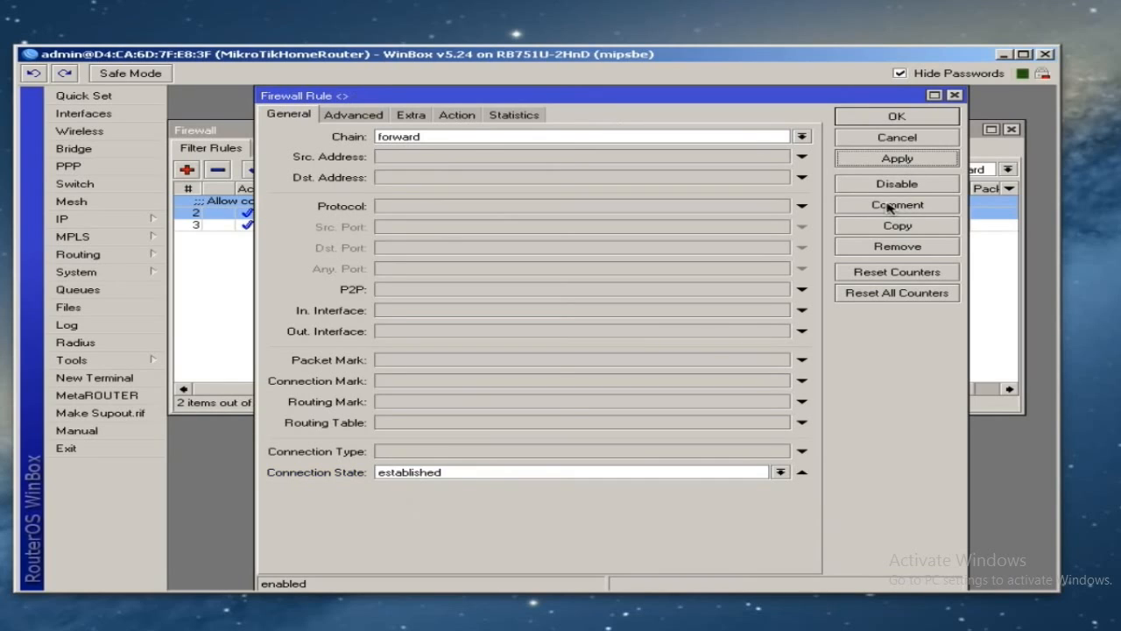
pyautogui.click(890, 206)
pyautogui.write('Allow established connections')
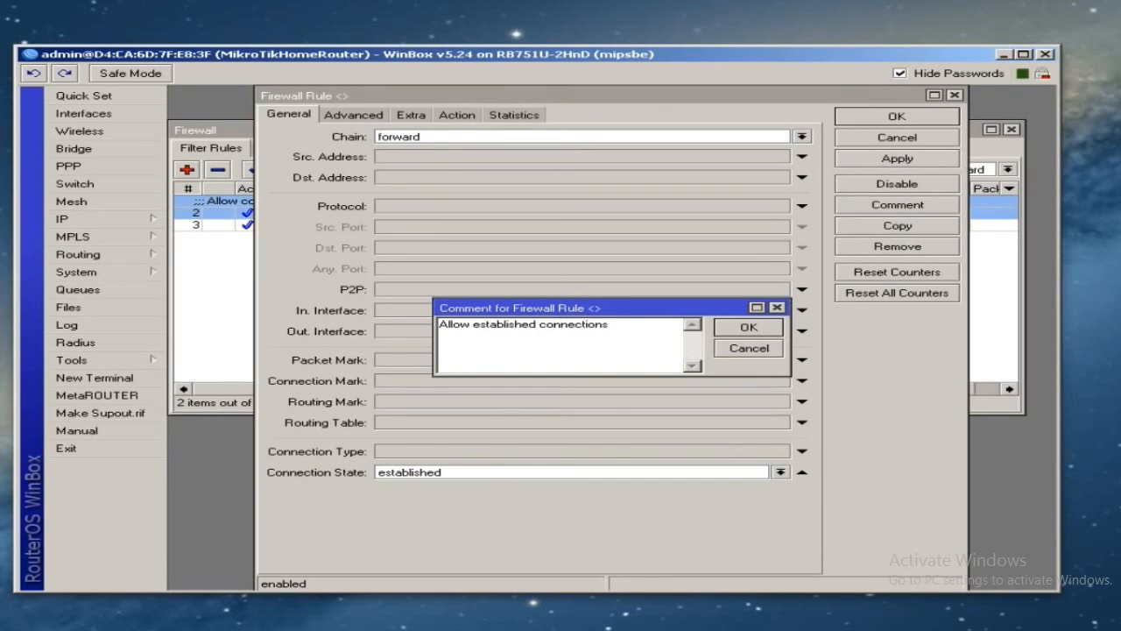
pyautogui.click(746, 329)
pyautogui.click(889, 120)
pyautogui.click(344, 239)
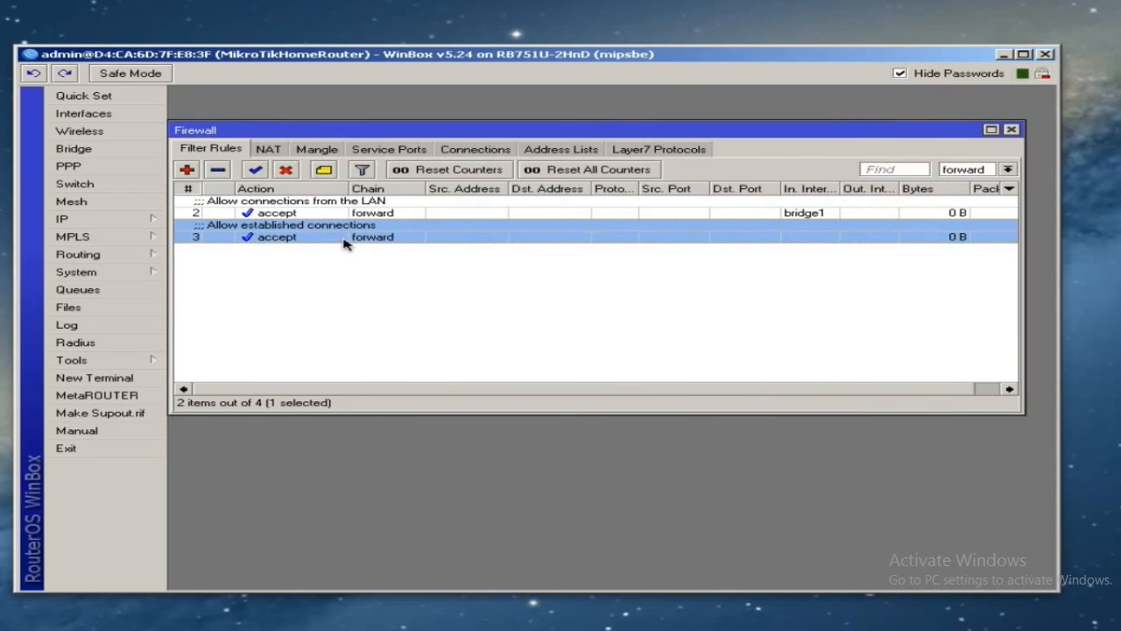
# - Add an accept rule for related connections, commented 'Allow related connections'
pyautogui.click(187, 170)
pyautogui.click(575, 472)
pyautogui.click(424, 516)
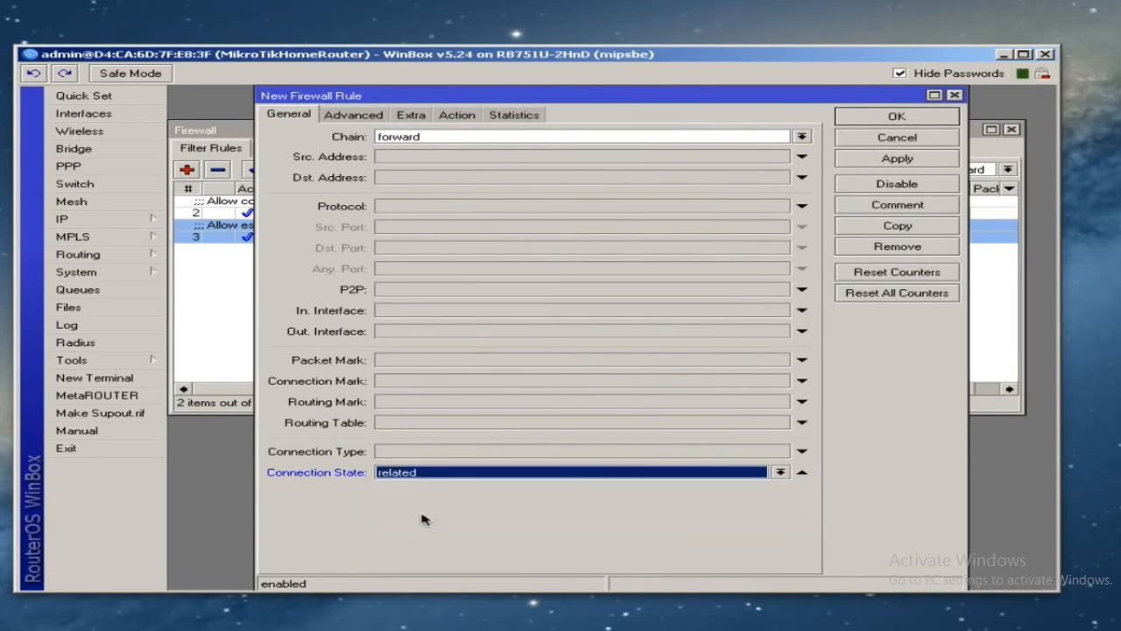
pyautogui.click(916, 162)
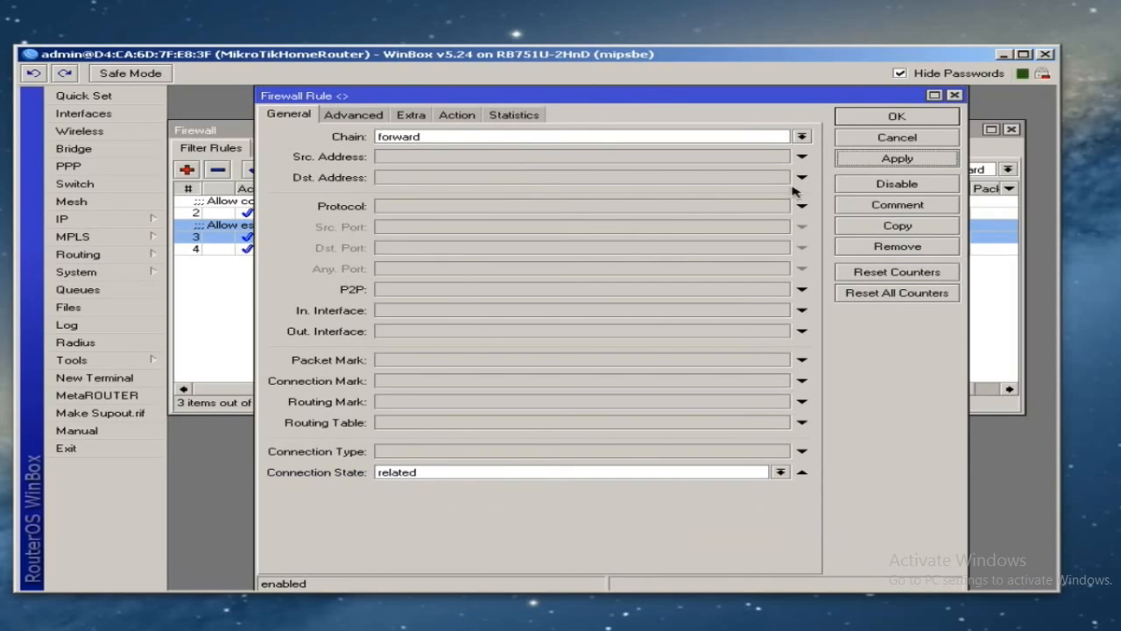
pyautogui.click(891, 207)
pyautogui.write('Allow ')
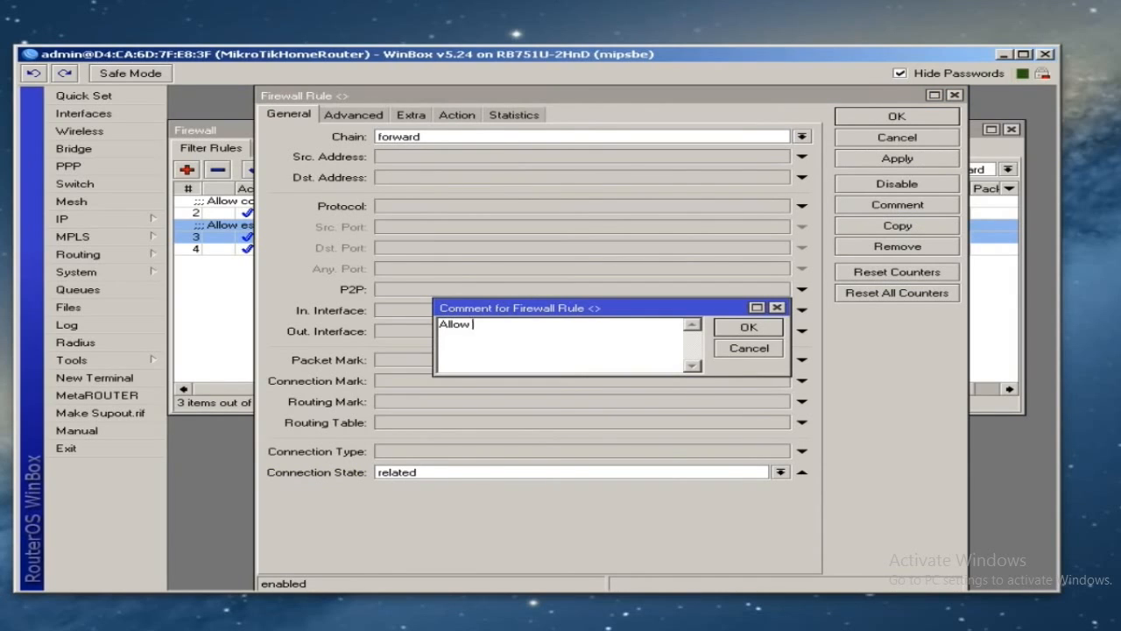
pyautogui.write('related connections')
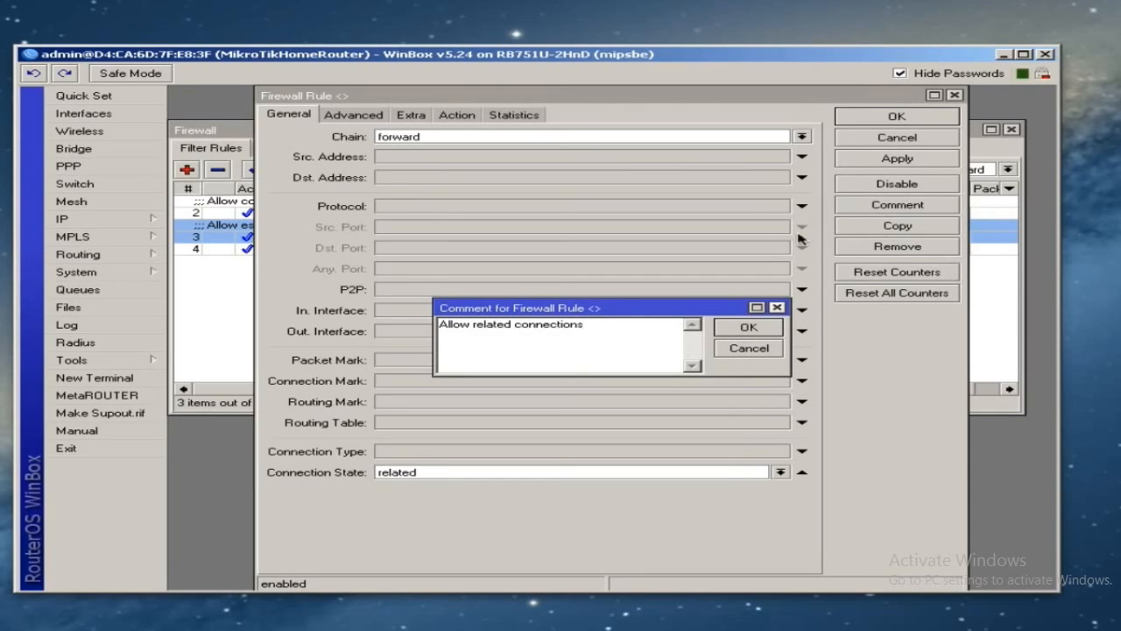
pyautogui.click(876, 123)
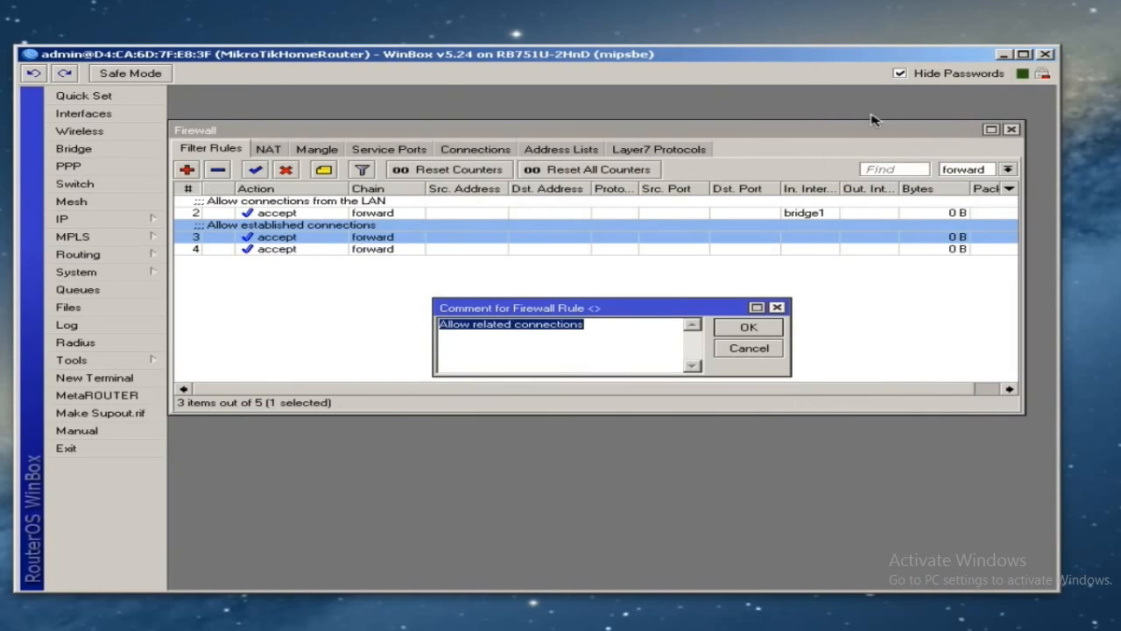
pyautogui.click(742, 329)
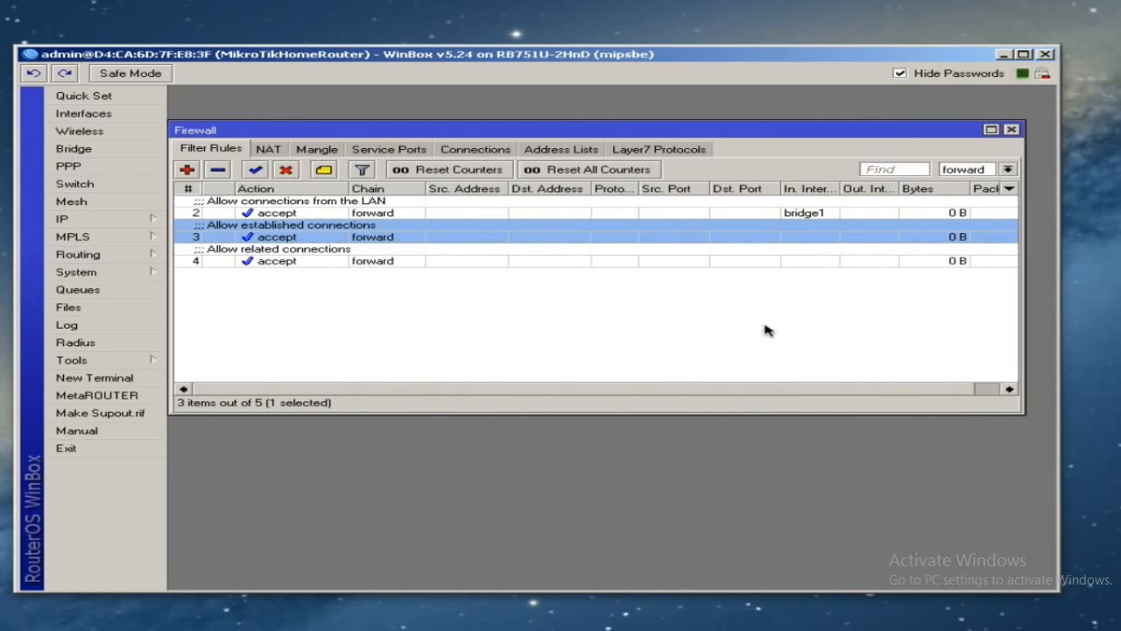
pyautogui.click(388, 278)
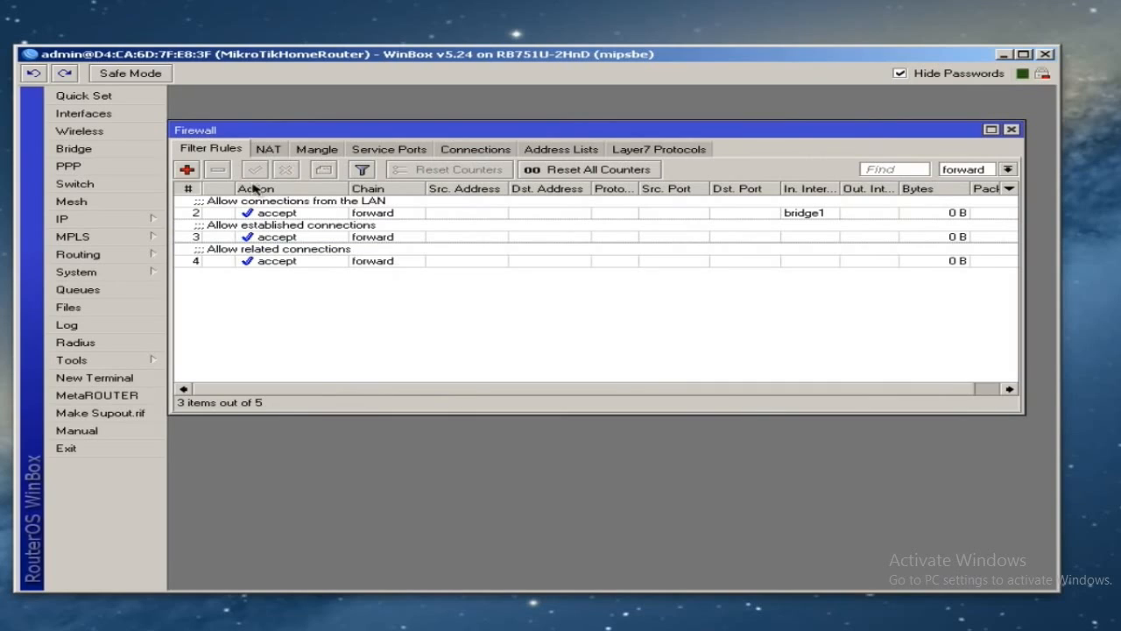
# - Select forward rules 2, 3 and 4 in turn to review them
pyautogui.click(316, 216)
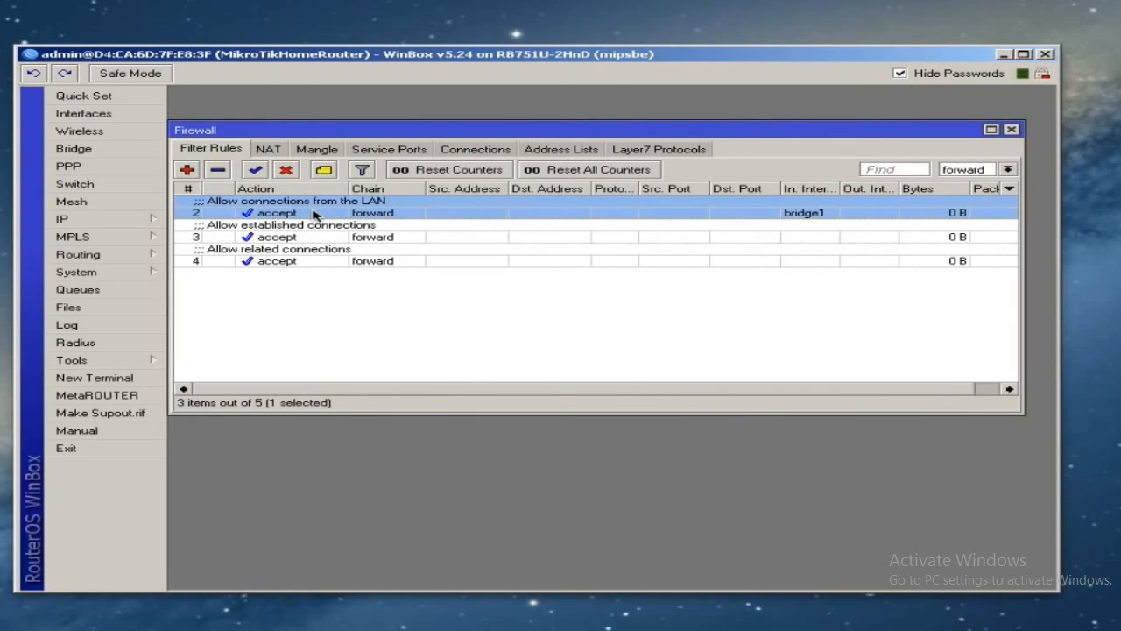
pyautogui.click(313, 237)
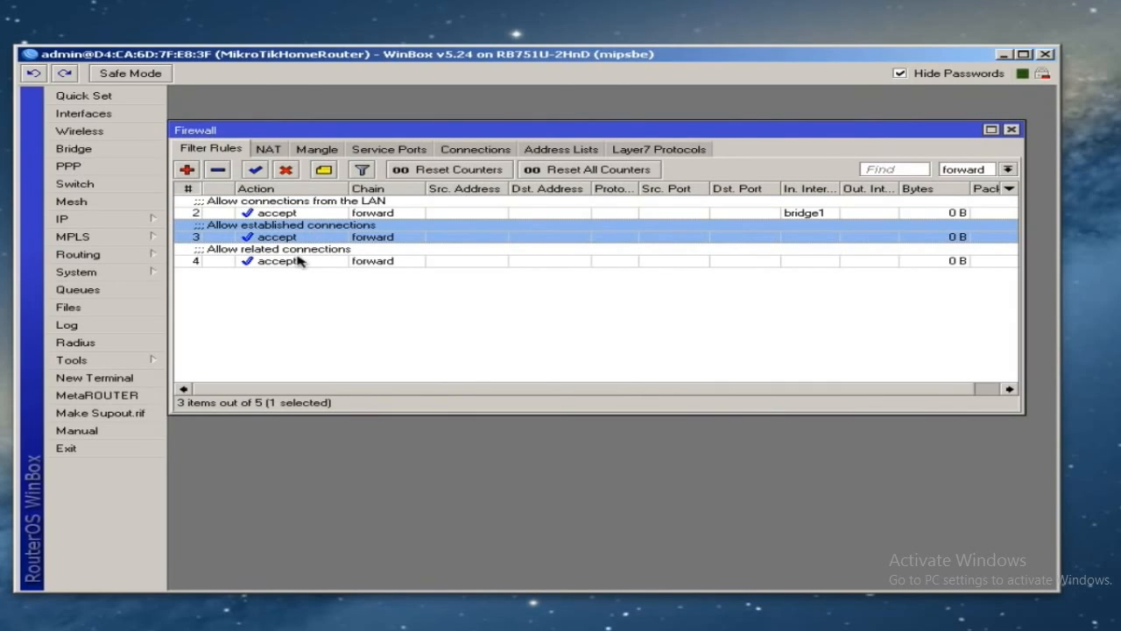
pyautogui.click(299, 260)
pyautogui.click(310, 290)
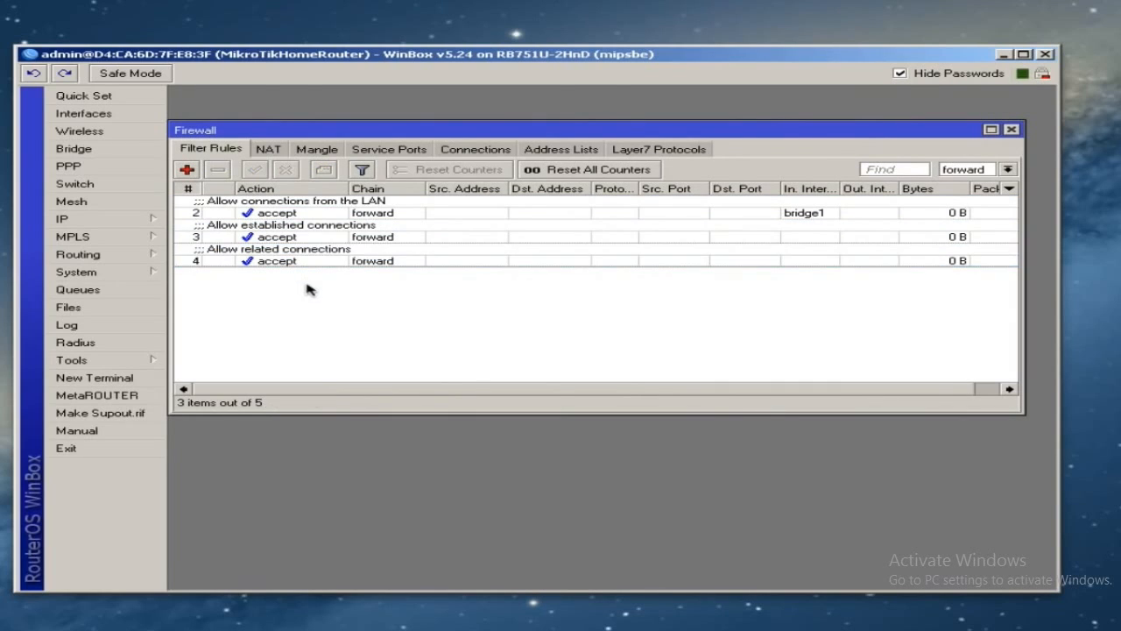
# - Create rule 5 with action drop and comment 'Drop all other traffic through the router'
pyautogui.click(188, 171)
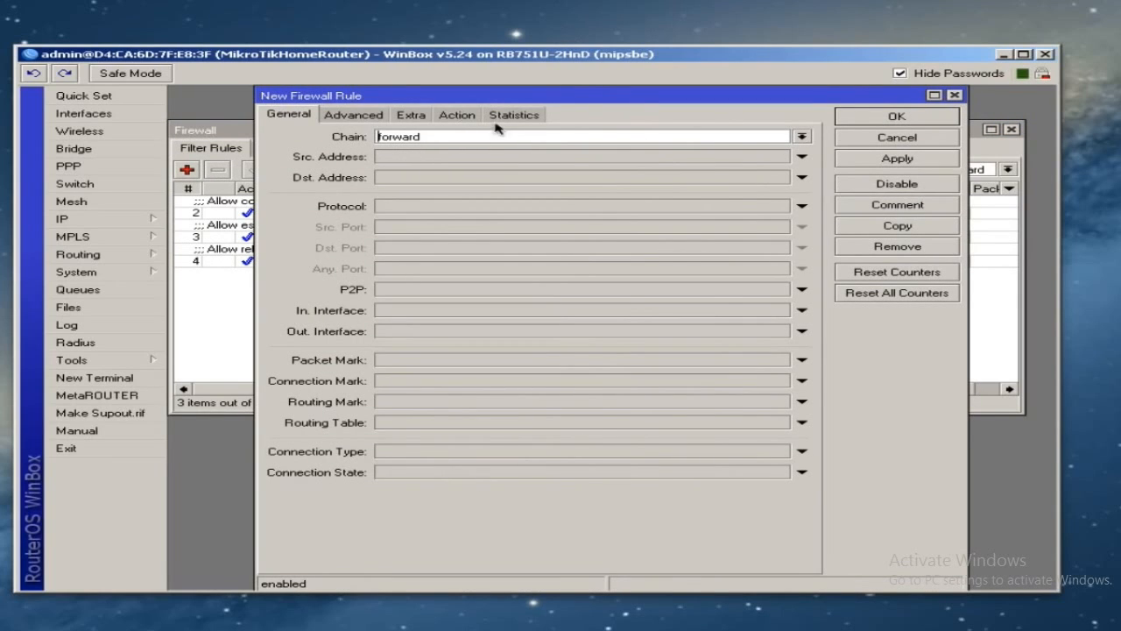
pyautogui.click(456, 114)
pyautogui.click(438, 138)
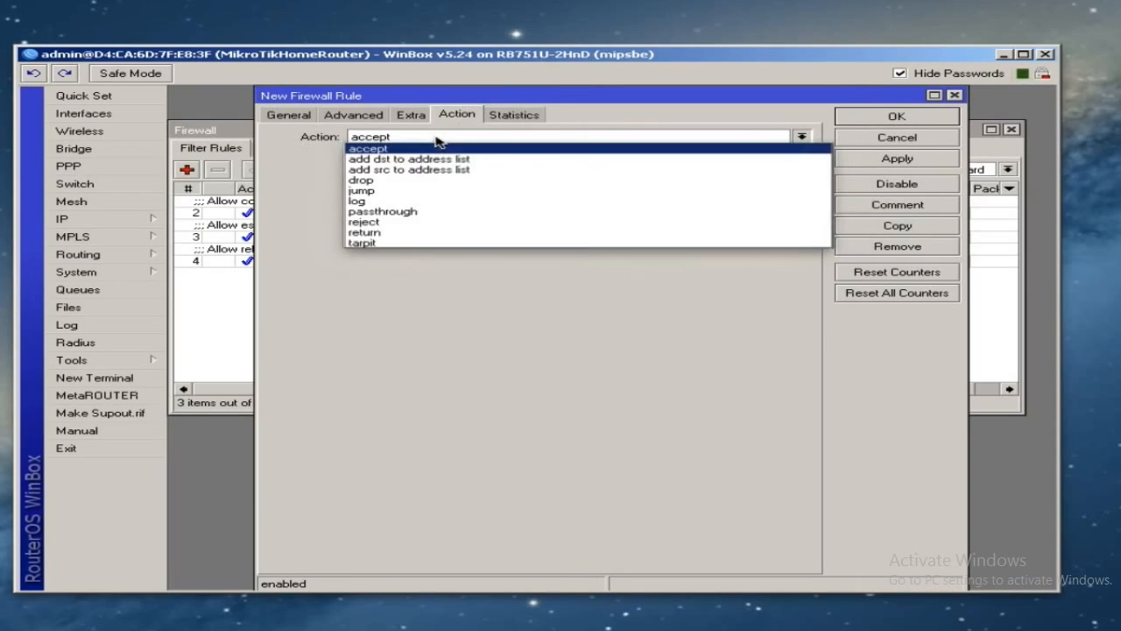
pyautogui.click(390, 183)
pyautogui.click(863, 159)
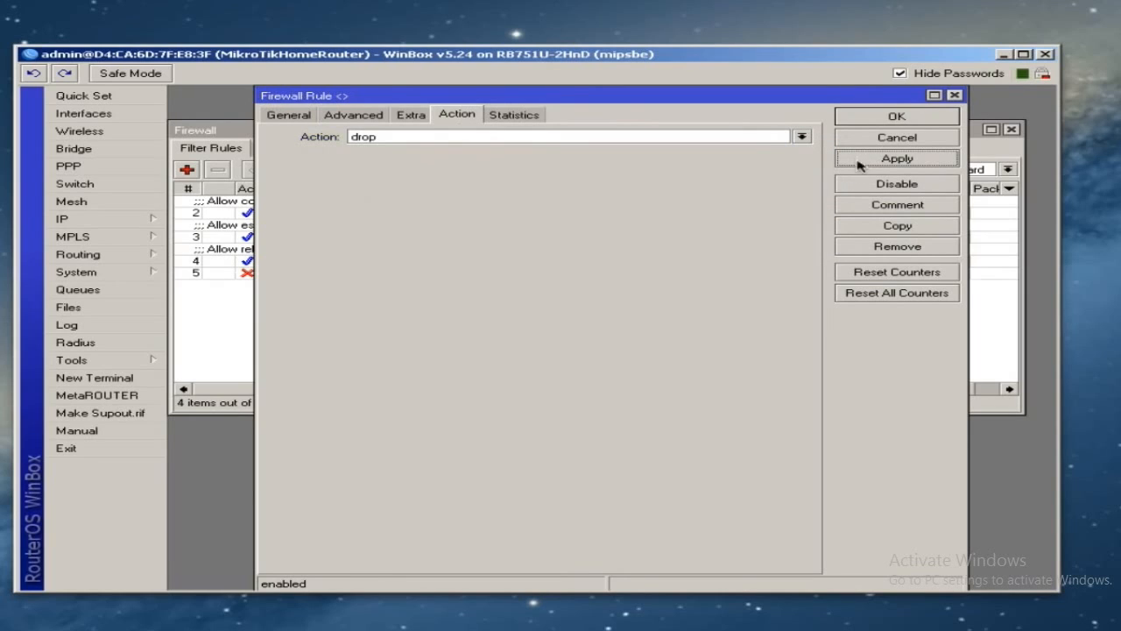
pyautogui.click(895, 210)
pyautogui.write('Drop all other')
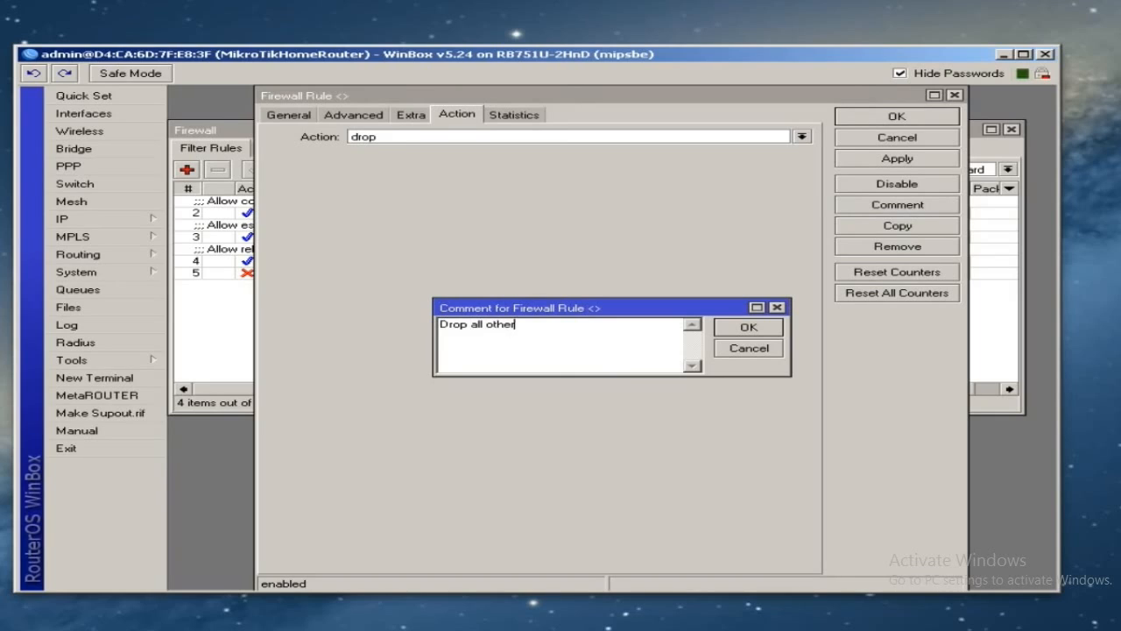
pyautogui.write(' traffic through the router')
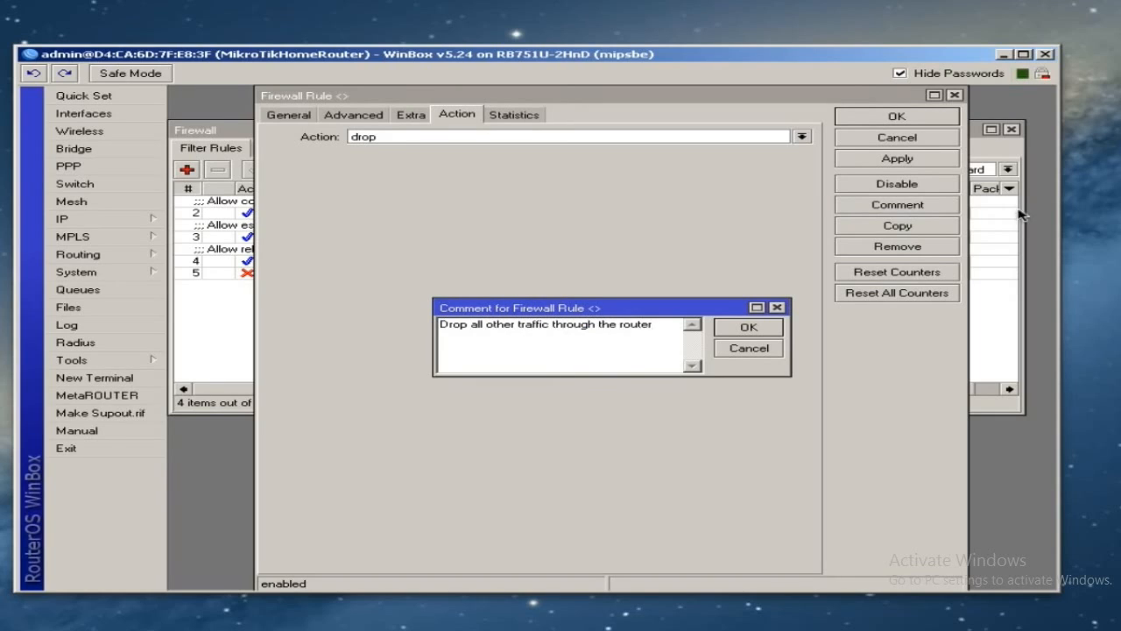
pyautogui.click(746, 328)
pyautogui.click(896, 117)
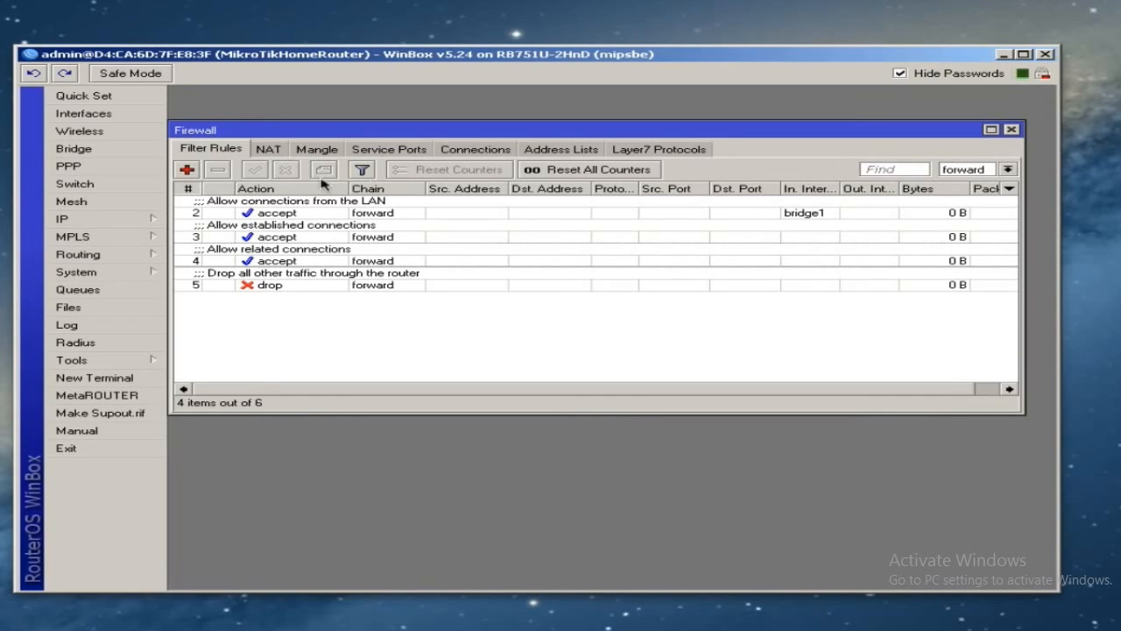
# - Add a new forward rule that matches the invalid connection state with action drop, and apply it as rule 6
pyautogui.click(185, 170)
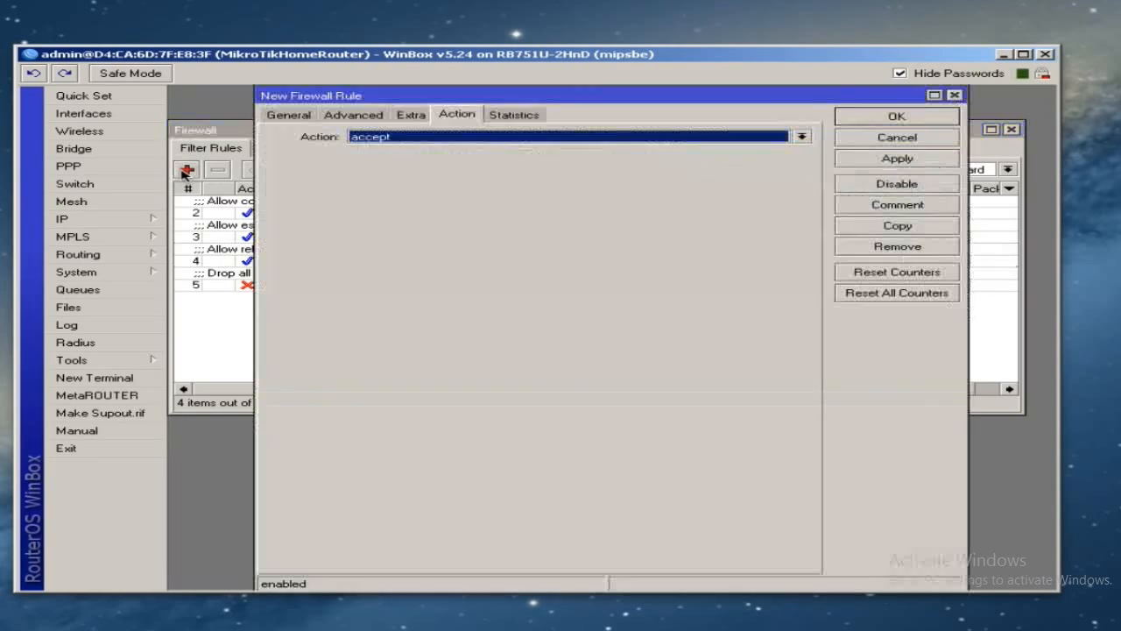
pyautogui.click(291, 115)
pyautogui.click(428, 474)
pyautogui.click(428, 473)
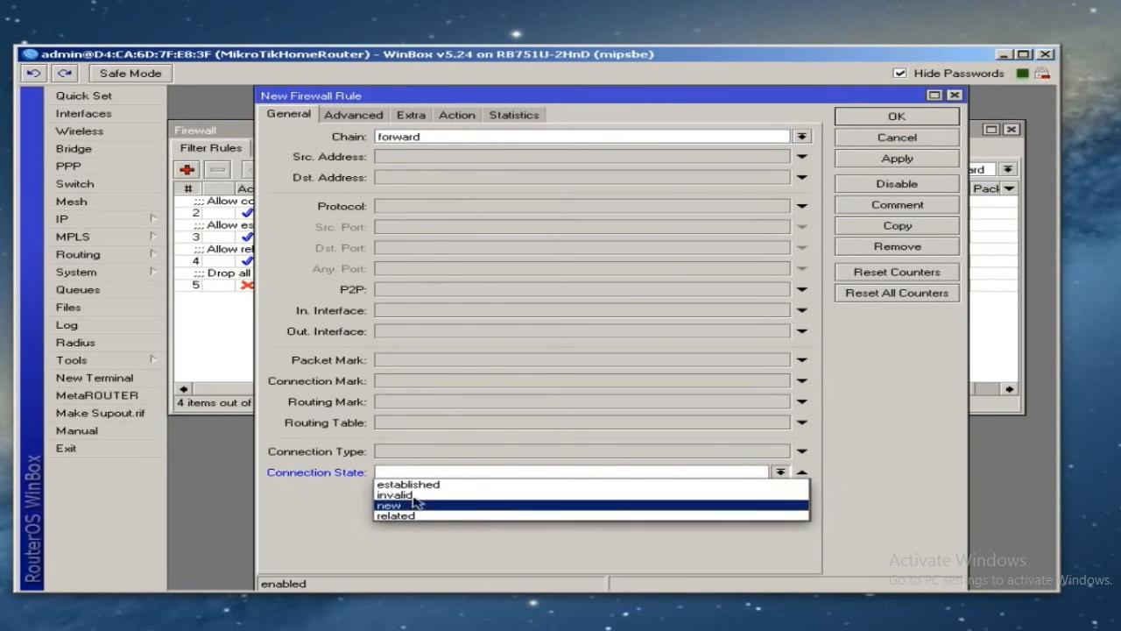
pyautogui.click(414, 499)
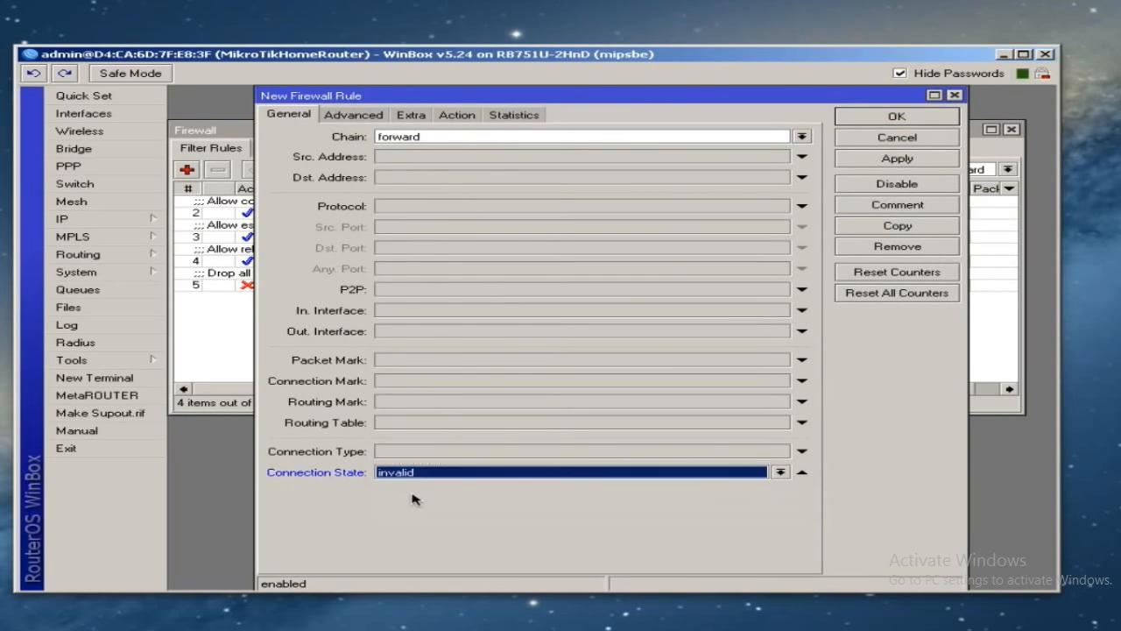
pyautogui.click(461, 119)
pyautogui.click(446, 139)
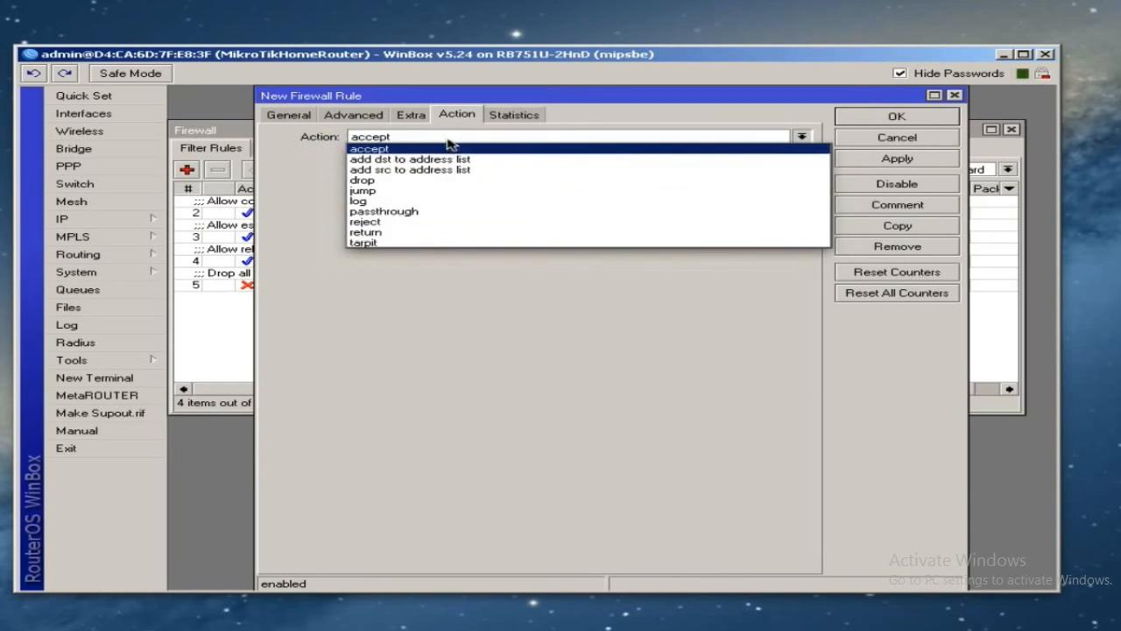
pyautogui.click(391, 181)
pyautogui.click(927, 159)
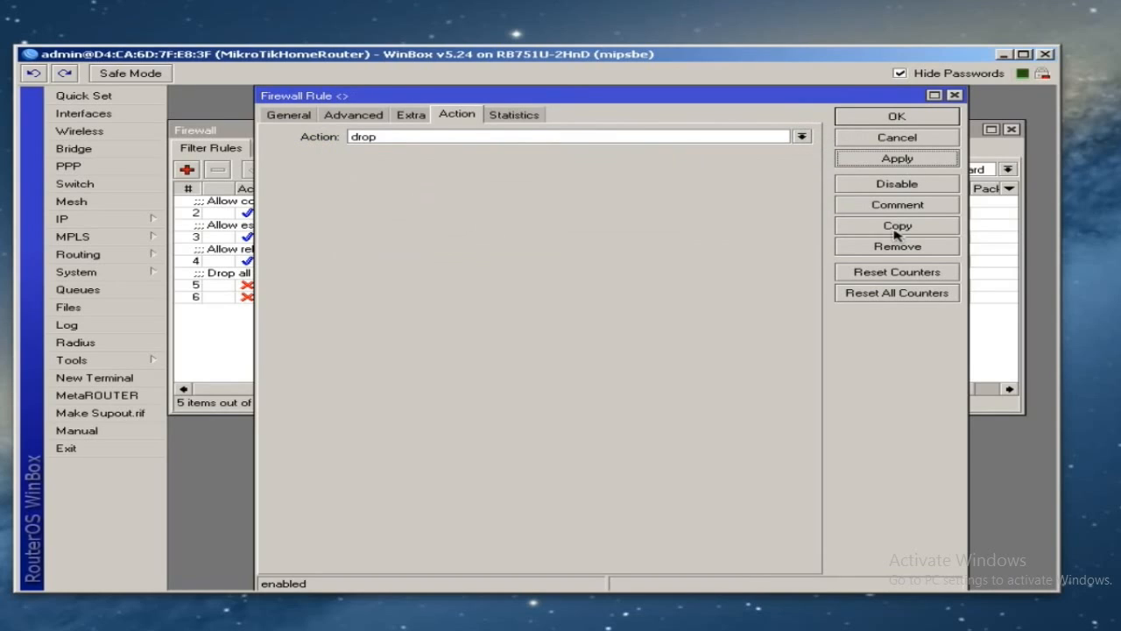
# - Comment the rule "Drop invalid connections", close its editor and select it in the list
pyautogui.click(870, 207)
pyautogui.write('Drop invalid connections')
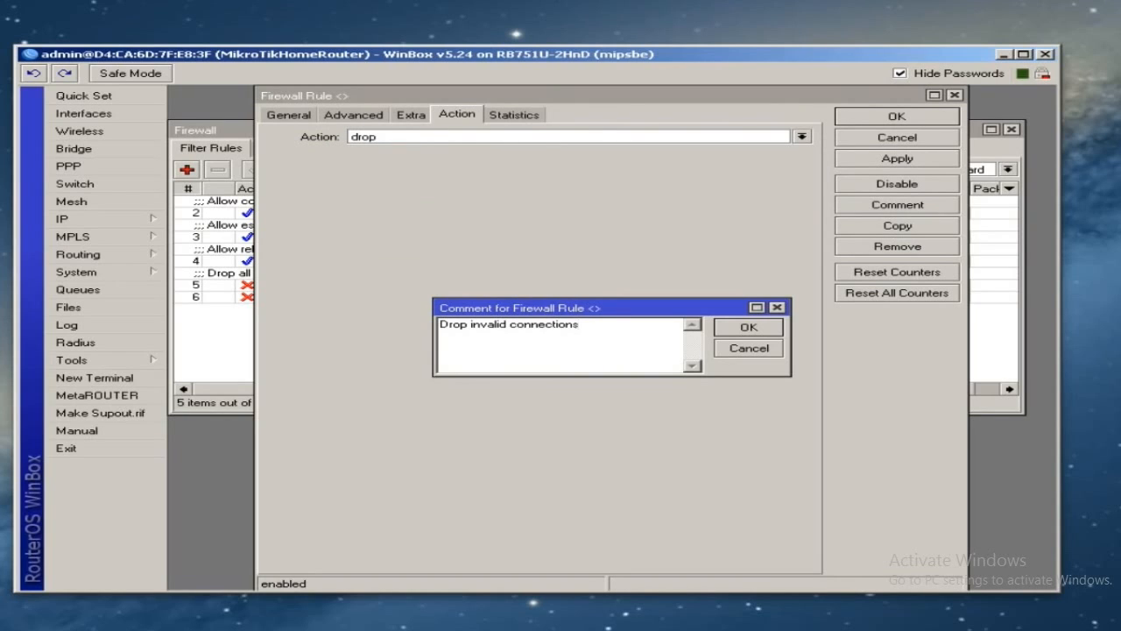
pyautogui.click(746, 328)
pyautogui.click(859, 116)
pyautogui.click(265, 312)
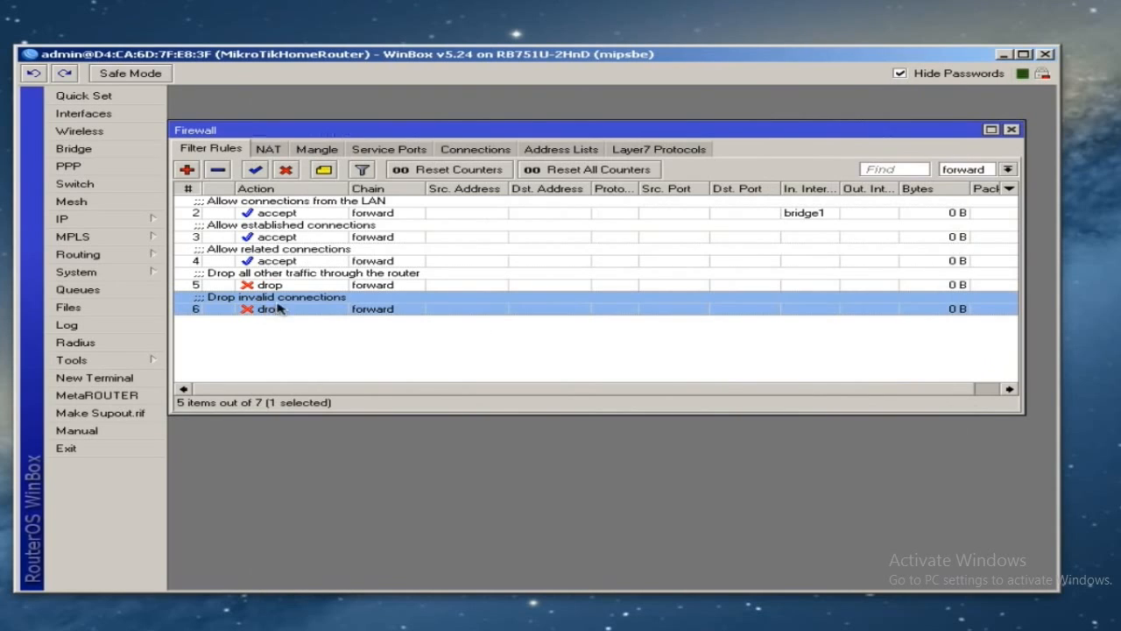
# - Drag the invalid-connections drop rule to the top of the forward chain and show rules from all chains
pyautogui.moveTo(308, 308); pyautogui.dragTo(317, 201)
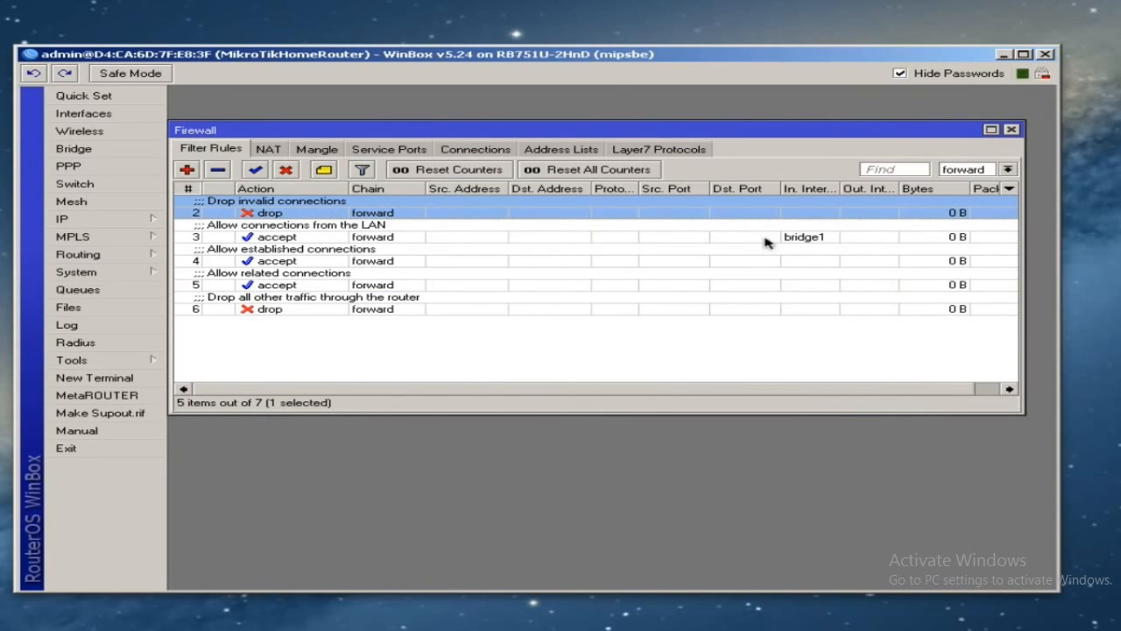
pyautogui.click(1008, 169)
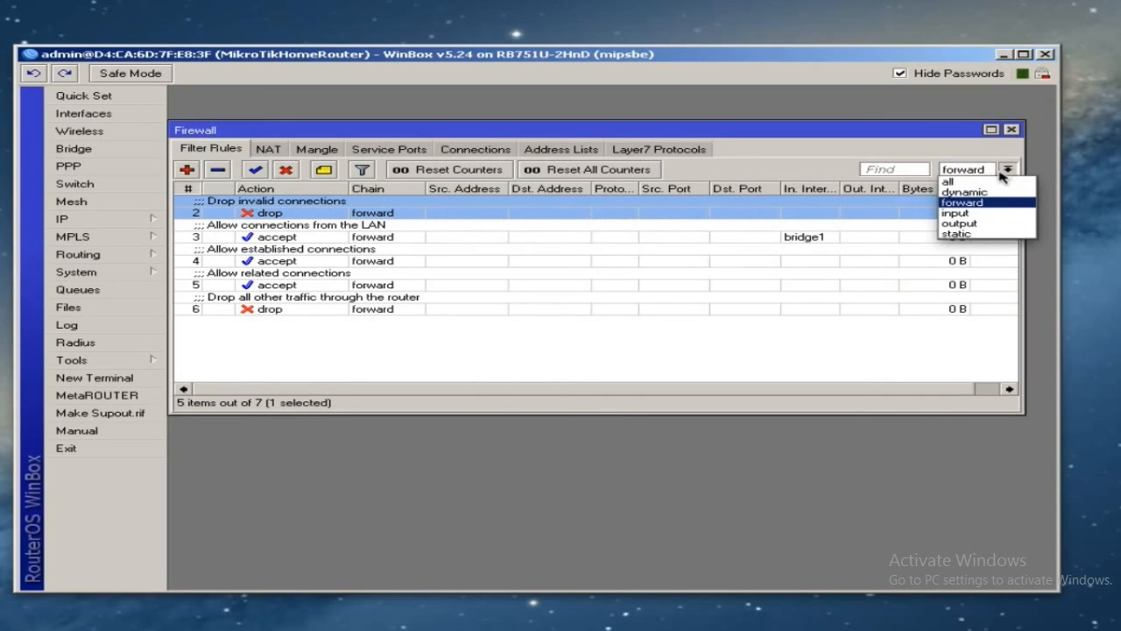
pyautogui.click(951, 183)
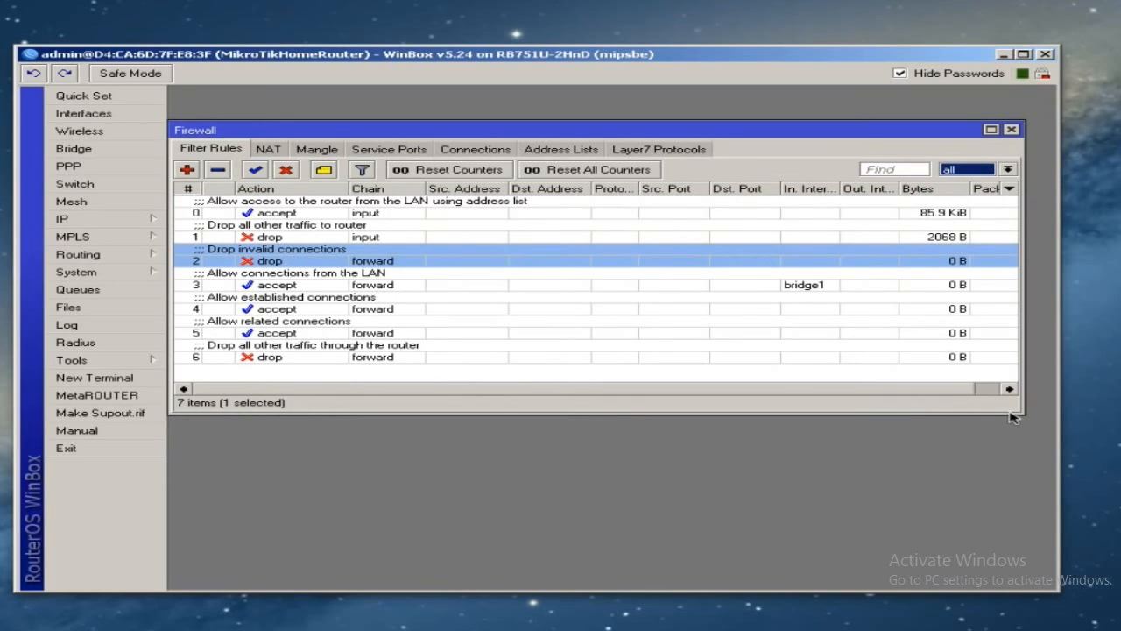
# - Enlarge the Firewall window to show more columns, and review the drop-all rule 6 and router access rule 0
pyautogui.moveTo(1011, 416); pyautogui.dragTo(1039, 487)
pyautogui.click(646, 357)
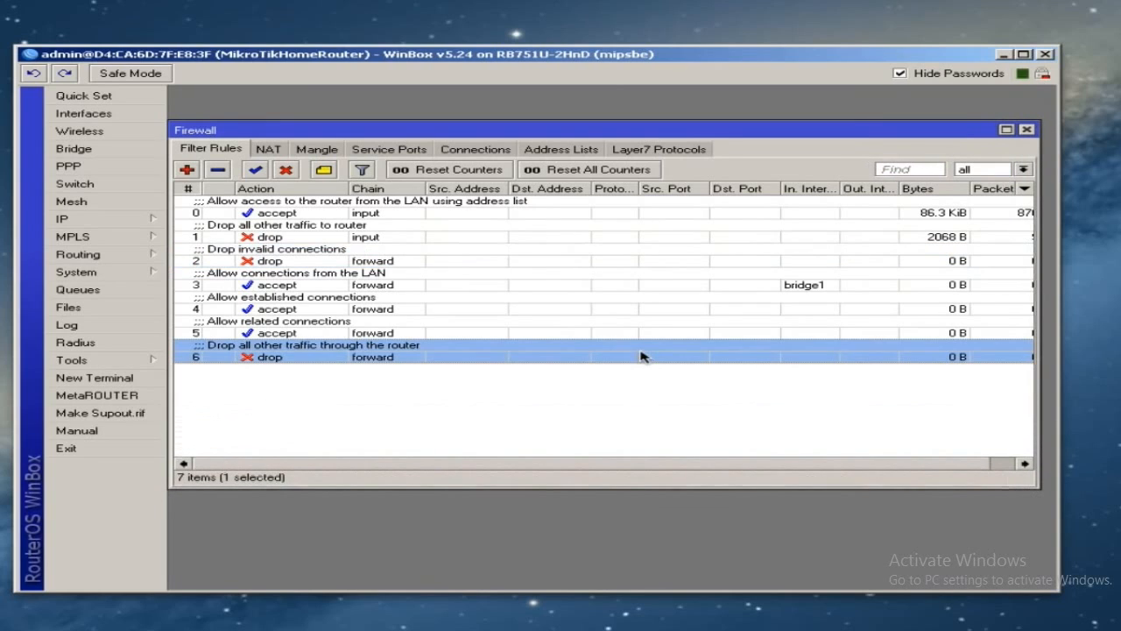
pyautogui.click(384, 215)
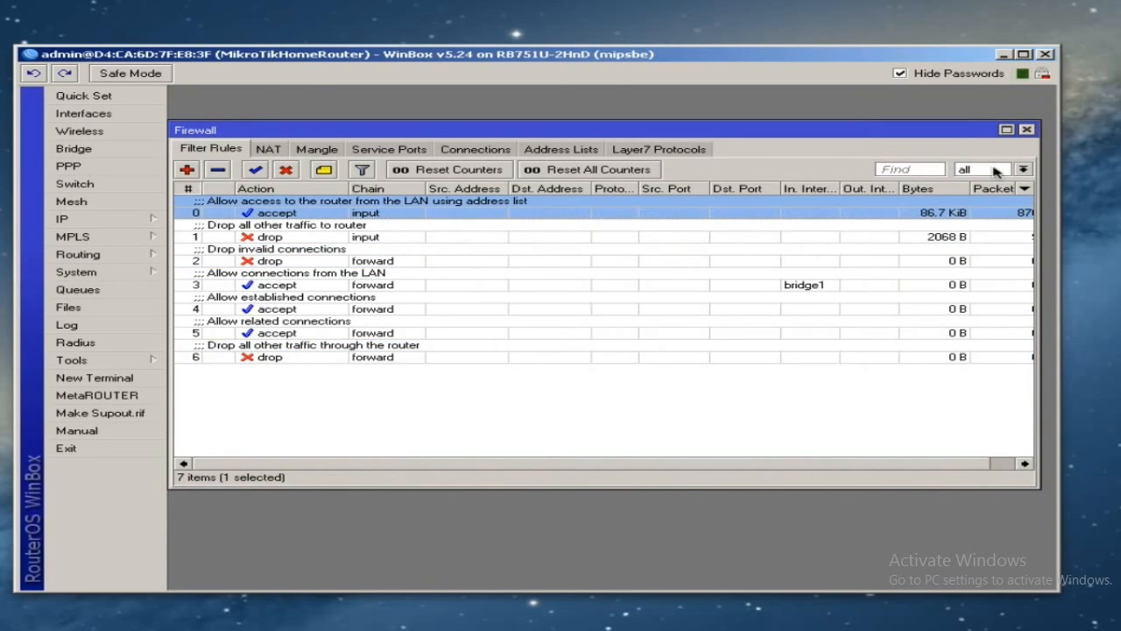
pyautogui.click(1023, 169)
# - Filter the list to the input chain and review router access rule 0 and drop rule 1
pyautogui.click(972, 212)
pyautogui.click(368, 289)
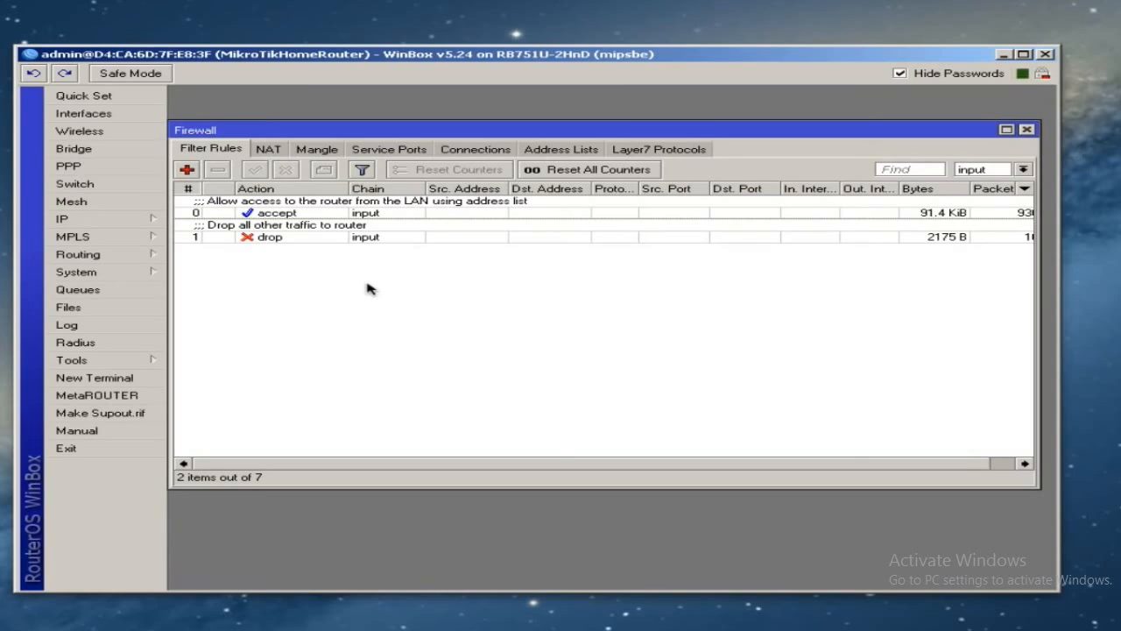
pyautogui.click(300, 211)
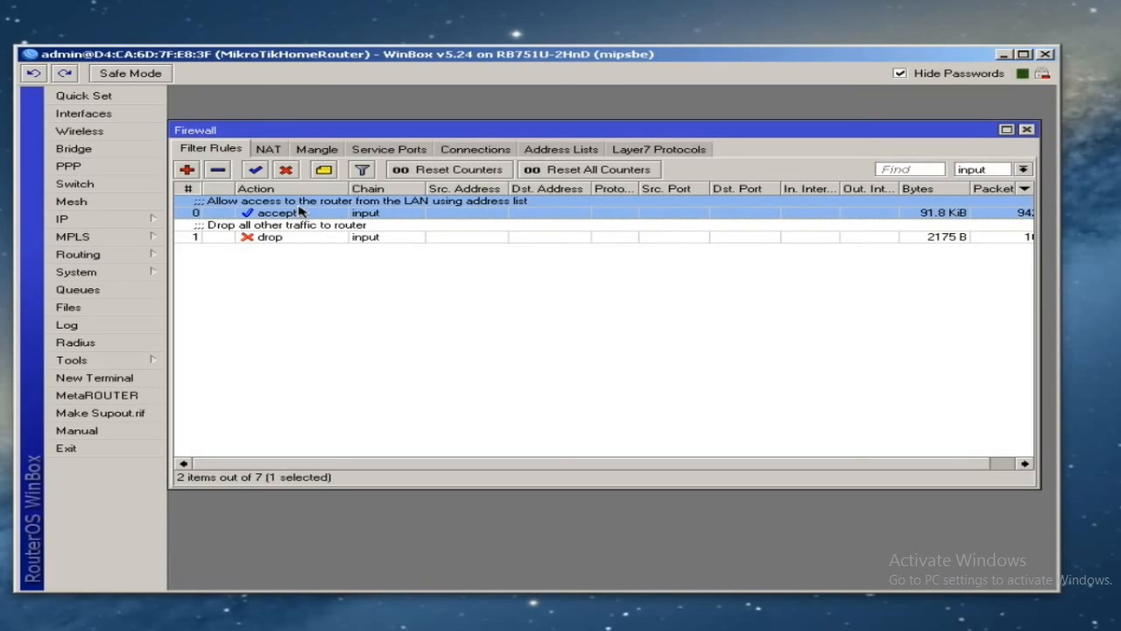
pyautogui.click(375, 235)
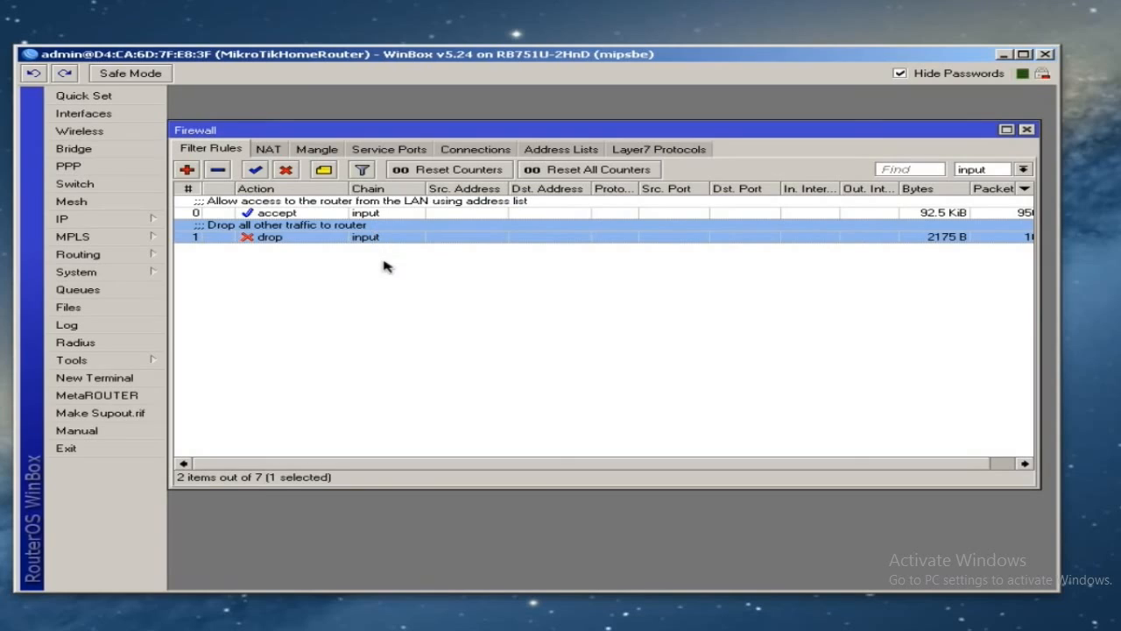
pyautogui.click(384, 266)
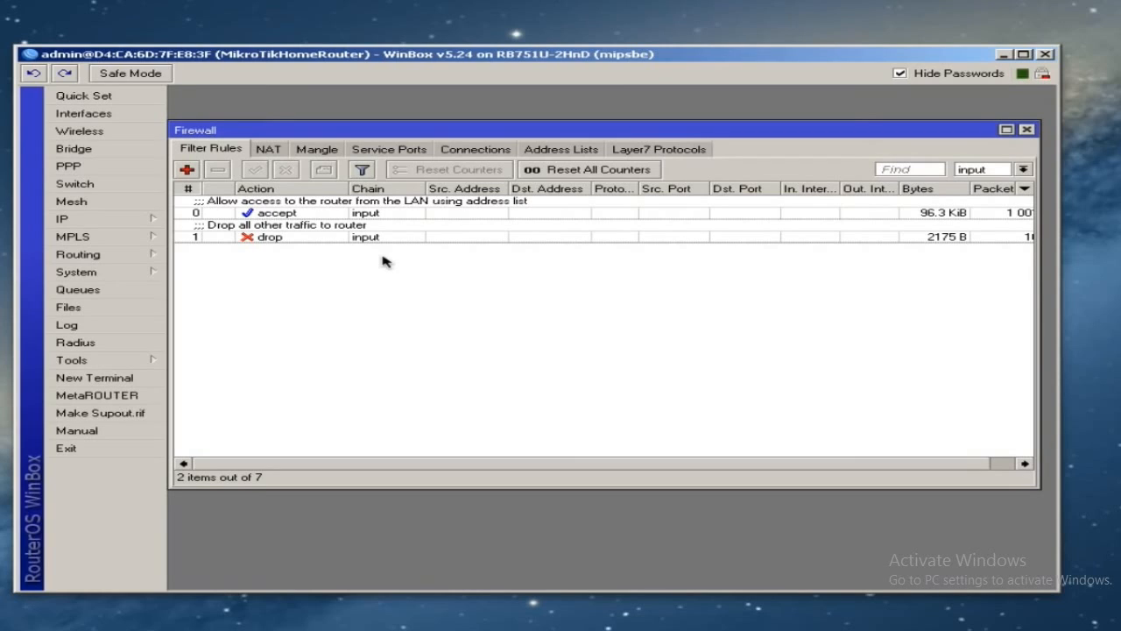
# - Add an input rule matching established connections with action accept, and apply it
pyautogui.click(186, 169)
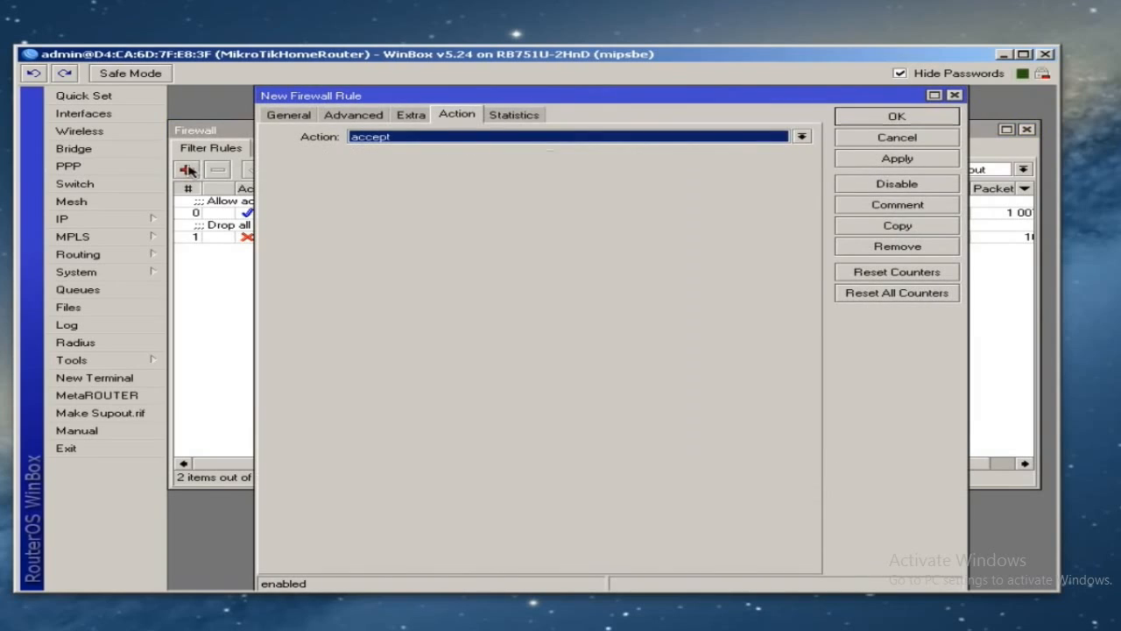
pyautogui.click(313, 116)
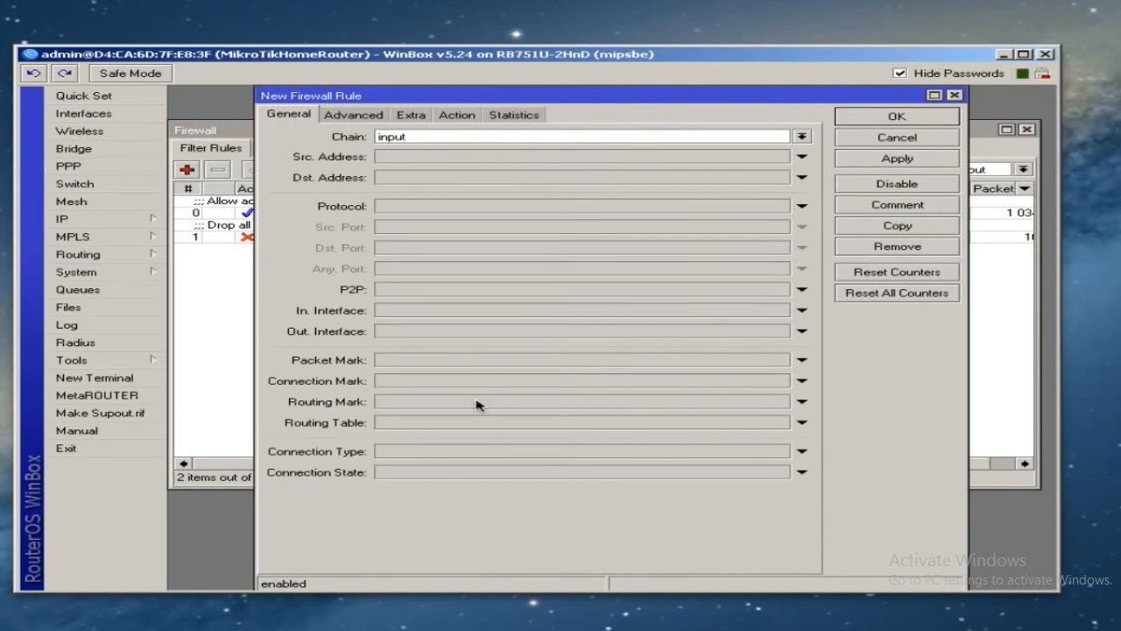
pyautogui.click(427, 472)
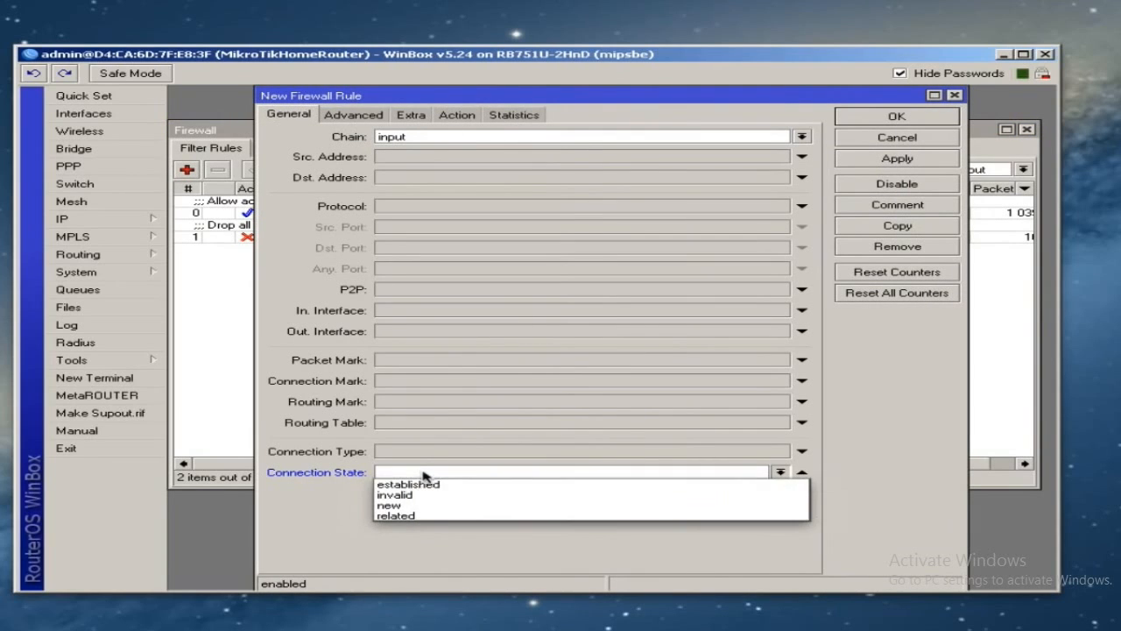
pyautogui.click(427, 484)
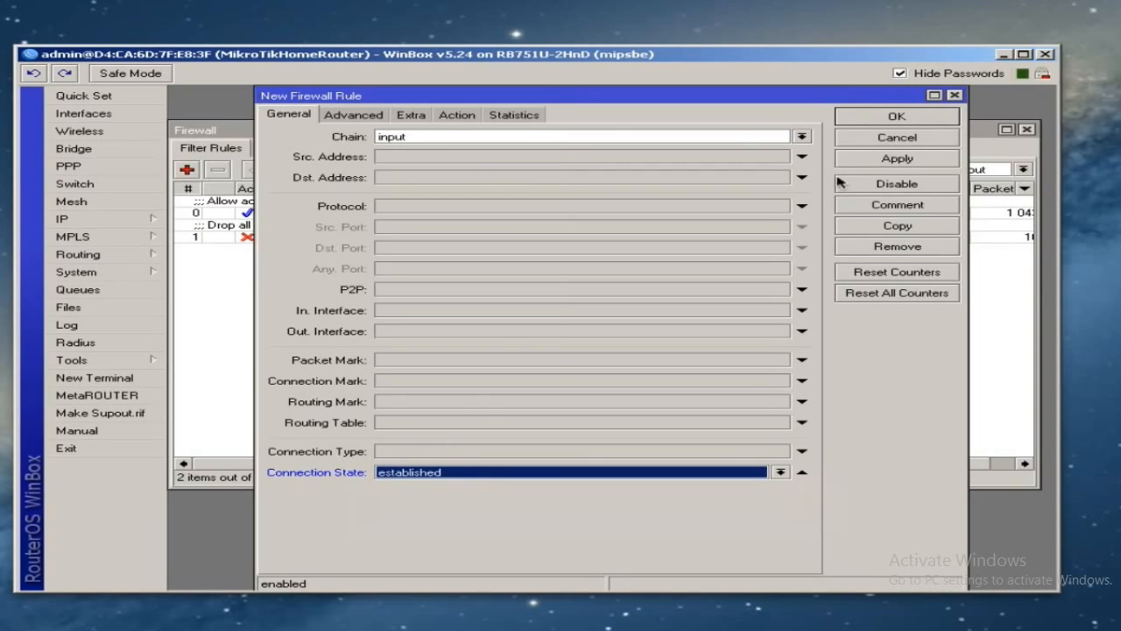
pyautogui.click(495, 117)
pyautogui.click(471, 119)
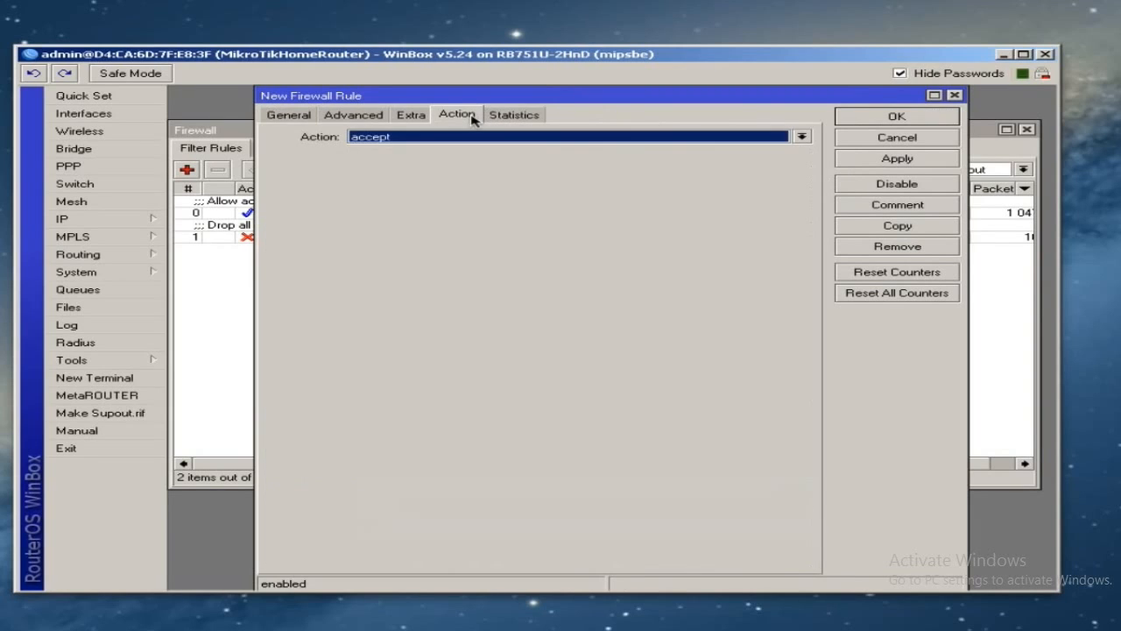
pyautogui.click(935, 161)
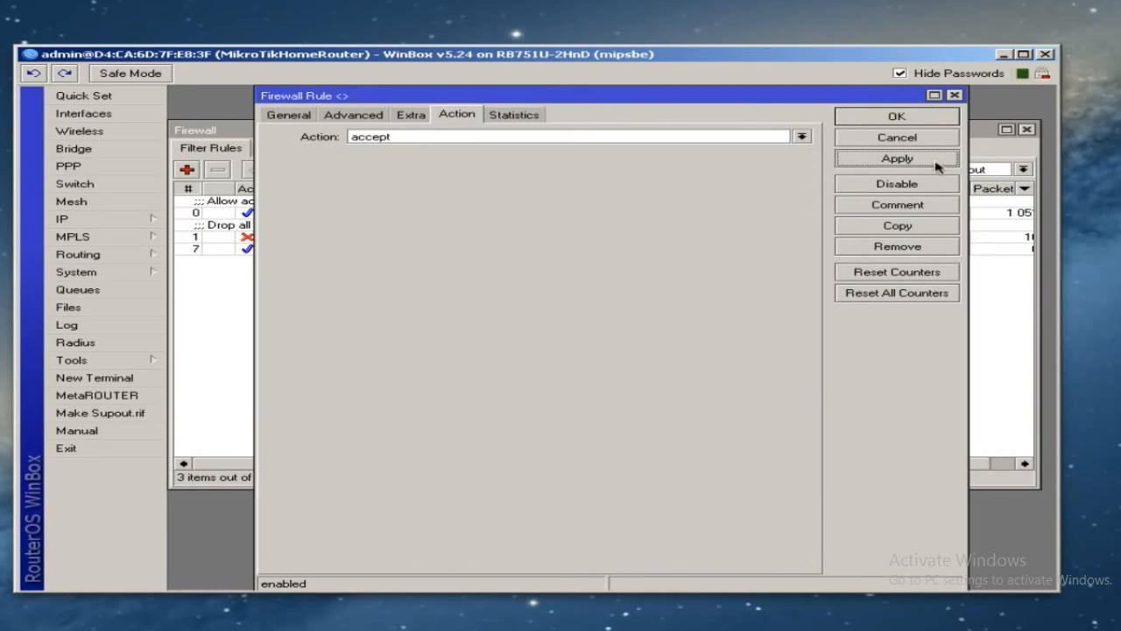
# - Give the established-connections rule a comment and apply it
pyautogui.click(883, 206)
pyautogui.write('All')
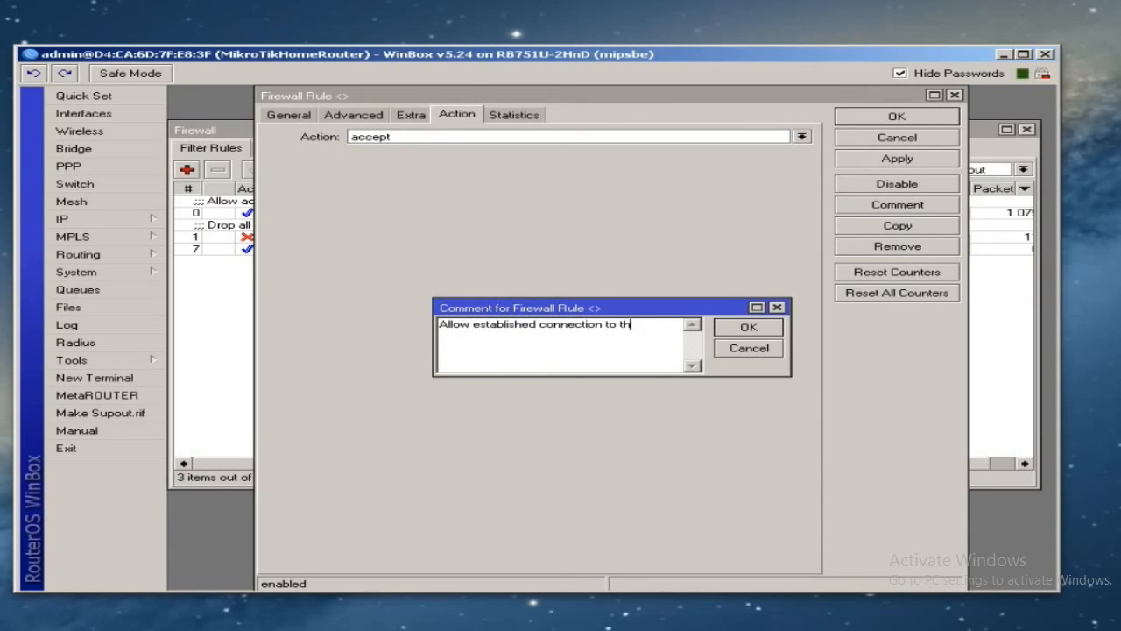
pyautogui.click(746, 331)
pyautogui.click(865, 161)
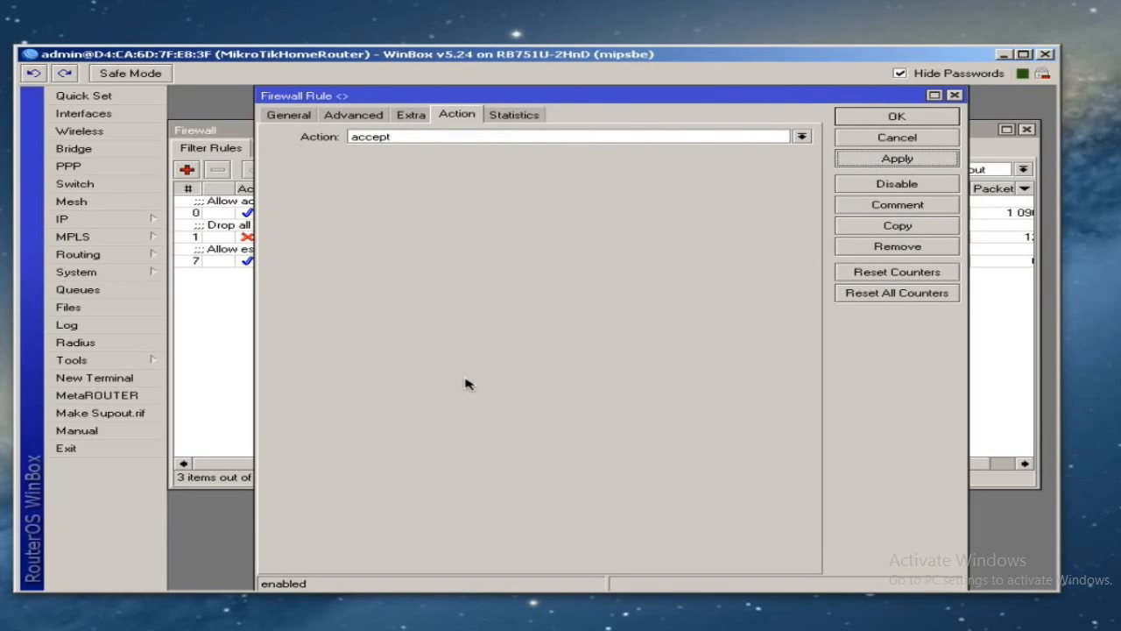
pyautogui.click(280, 116)
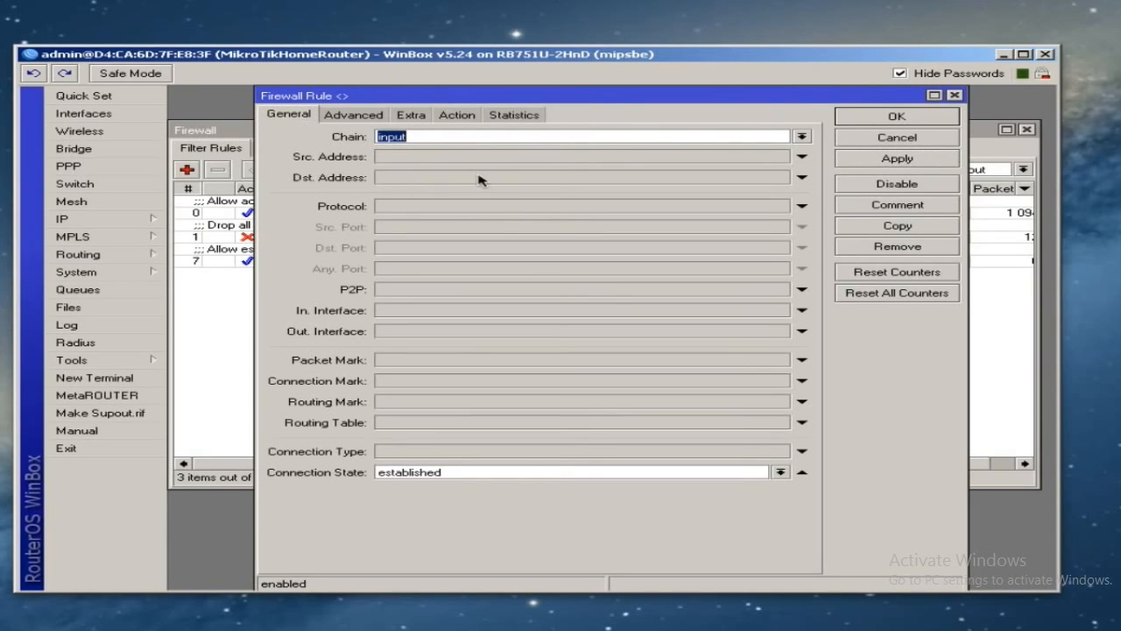
# - Copy the established rule into a new accept rule matching related connections and save it
pyautogui.click(886, 227)
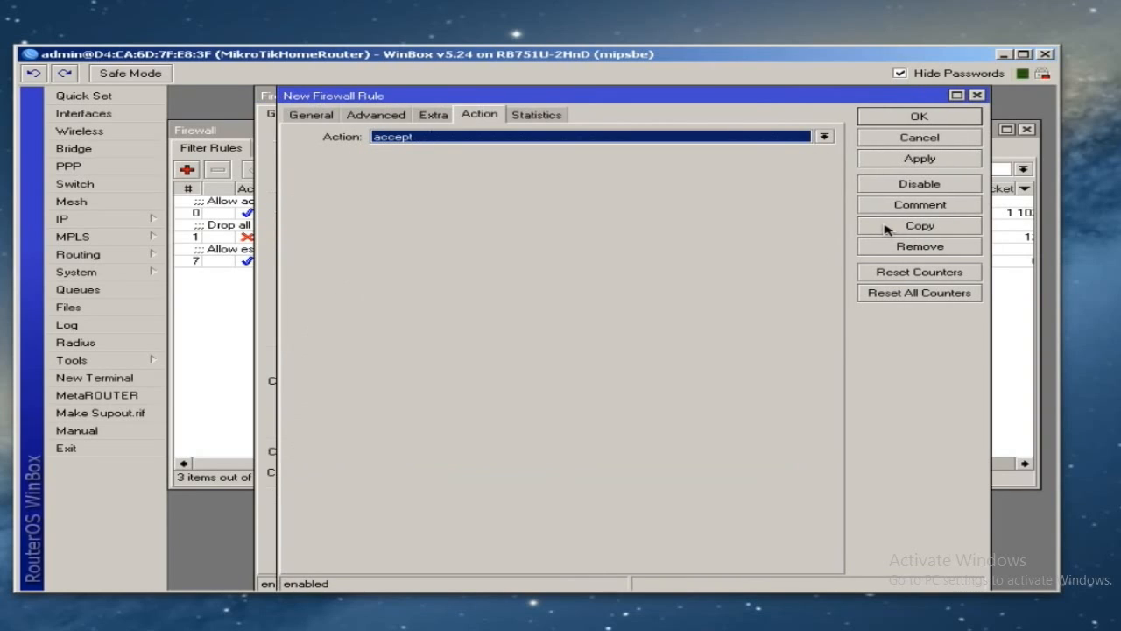
pyautogui.click(302, 116)
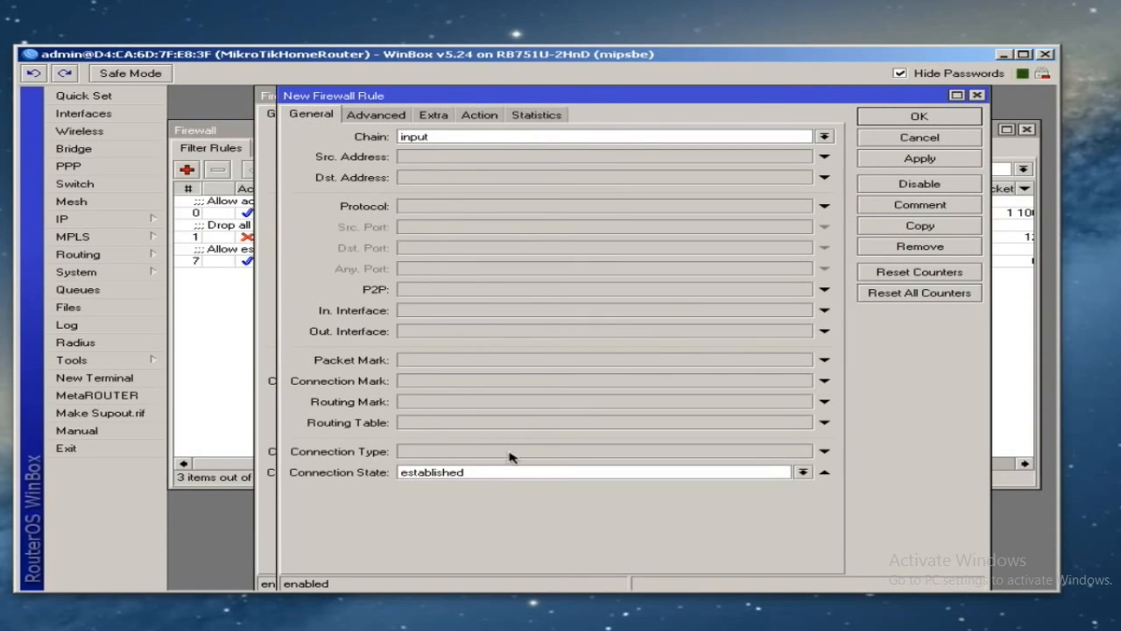
pyautogui.click(462, 473)
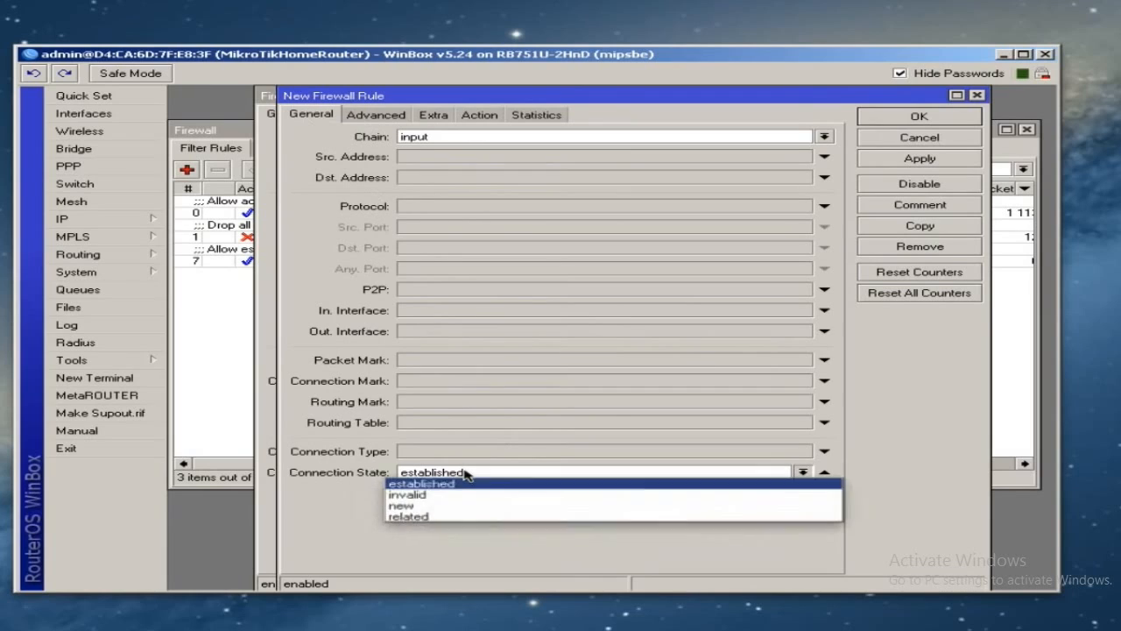
pyautogui.click(441, 516)
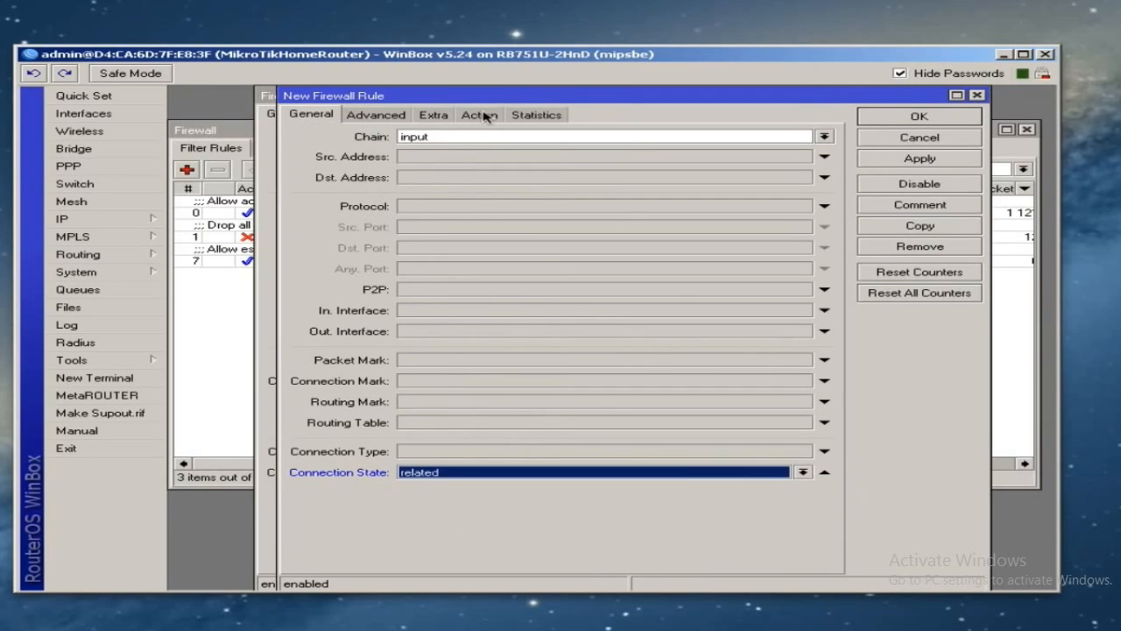
pyautogui.click(480, 116)
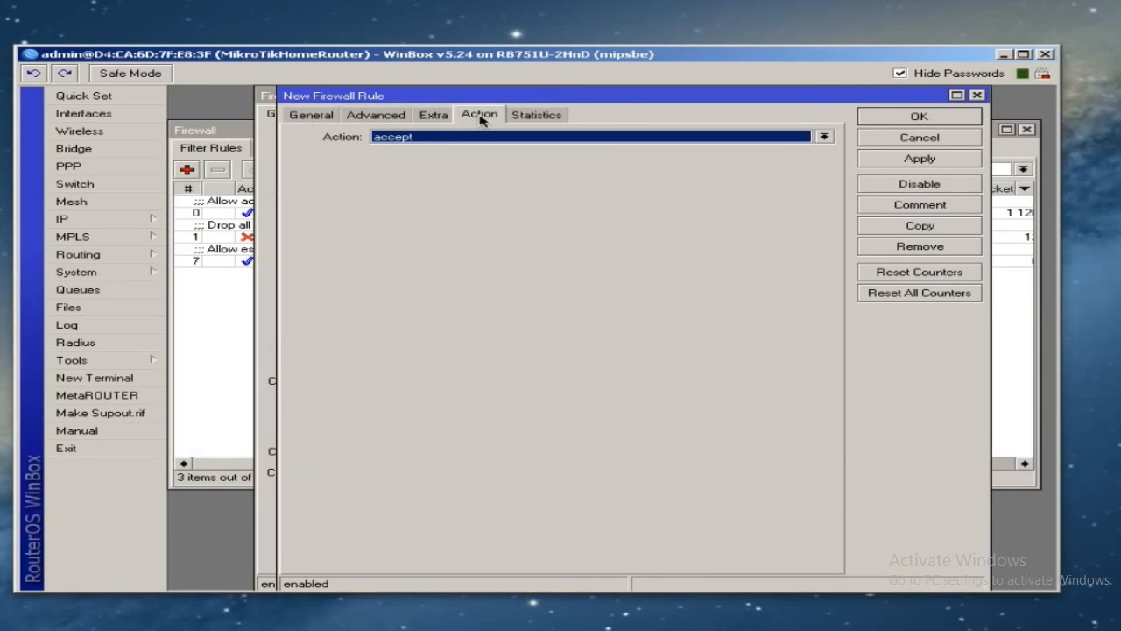
pyautogui.click(895, 161)
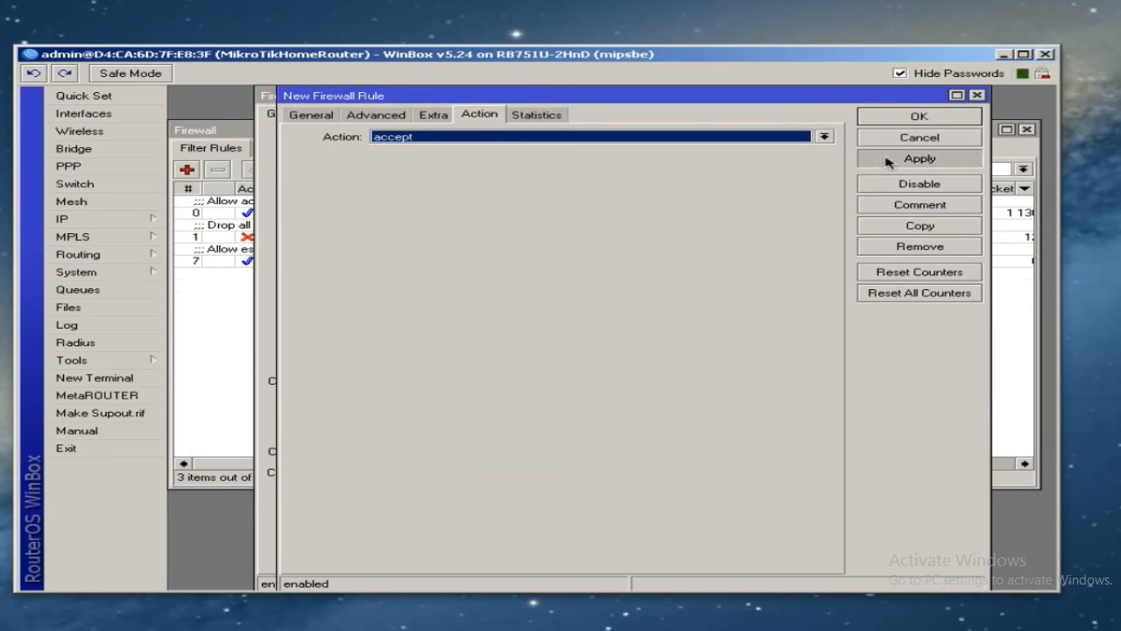
pyautogui.click(895, 117)
pyautogui.click(894, 118)
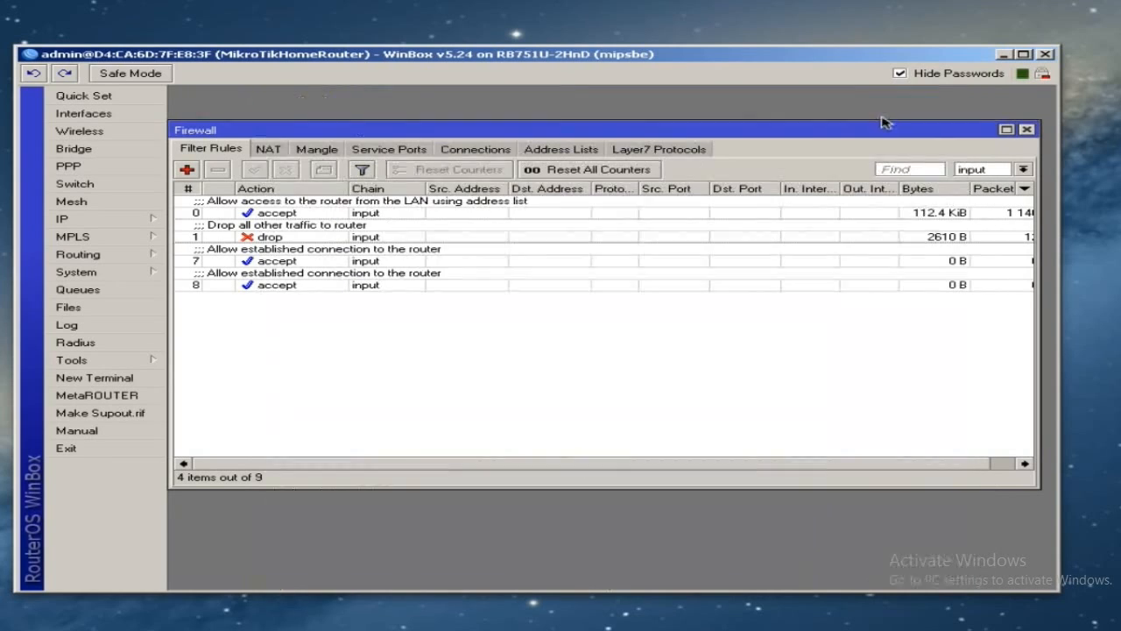
# - Edit rule 8's comment, replacing "established" with "related"
pyautogui.click(305, 238)
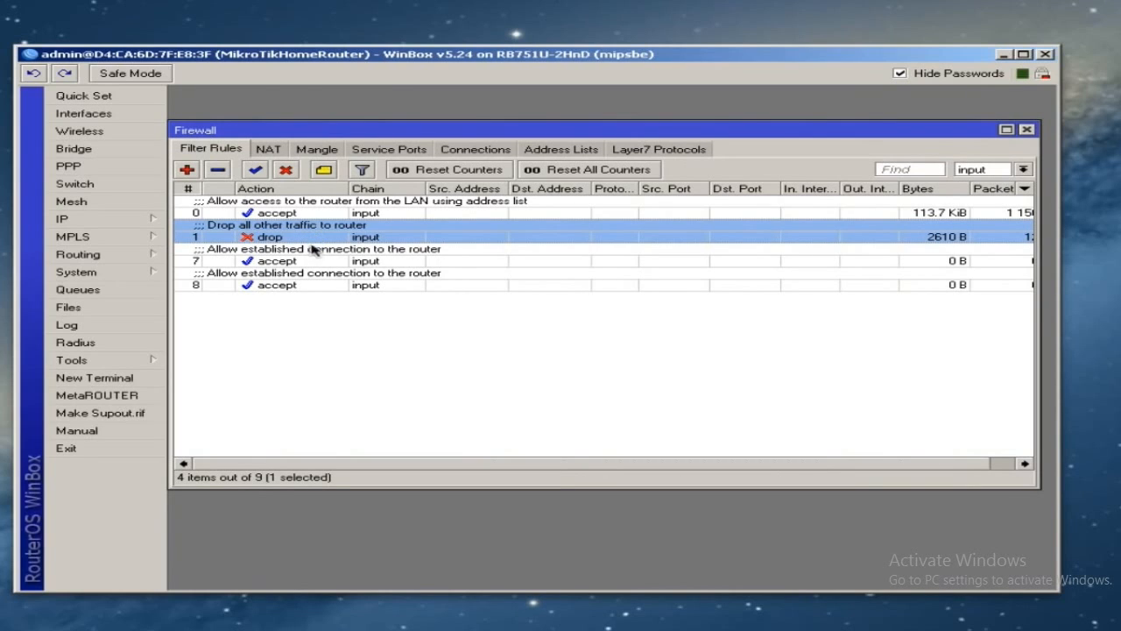
pyautogui.doubleClick(322, 279)
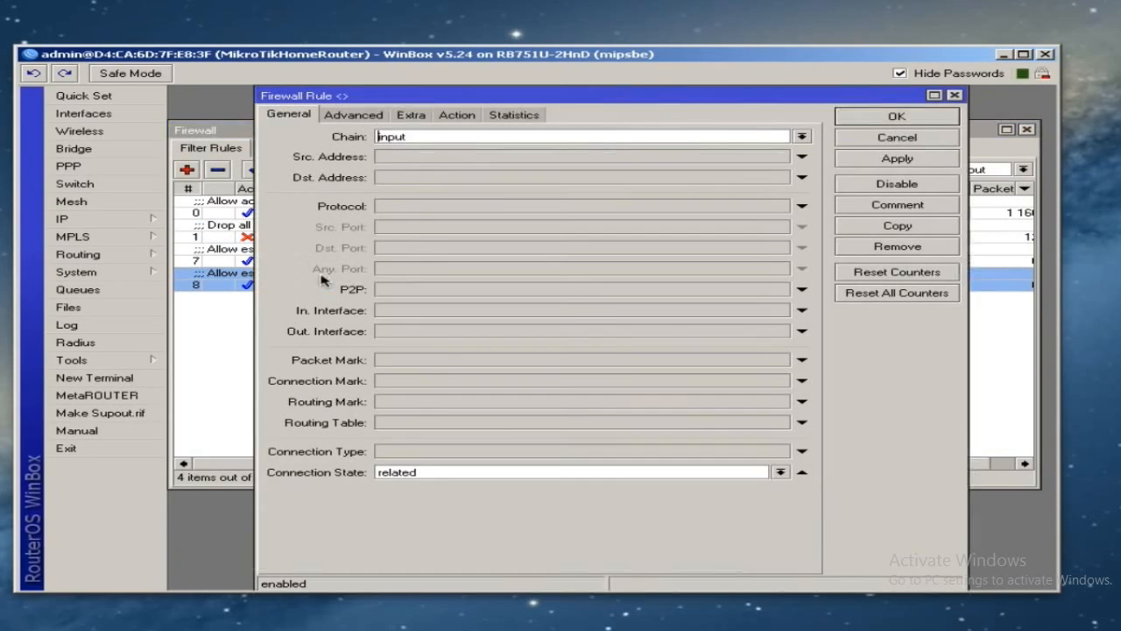
pyautogui.click(898, 209)
pyautogui.doubleClick(506, 324)
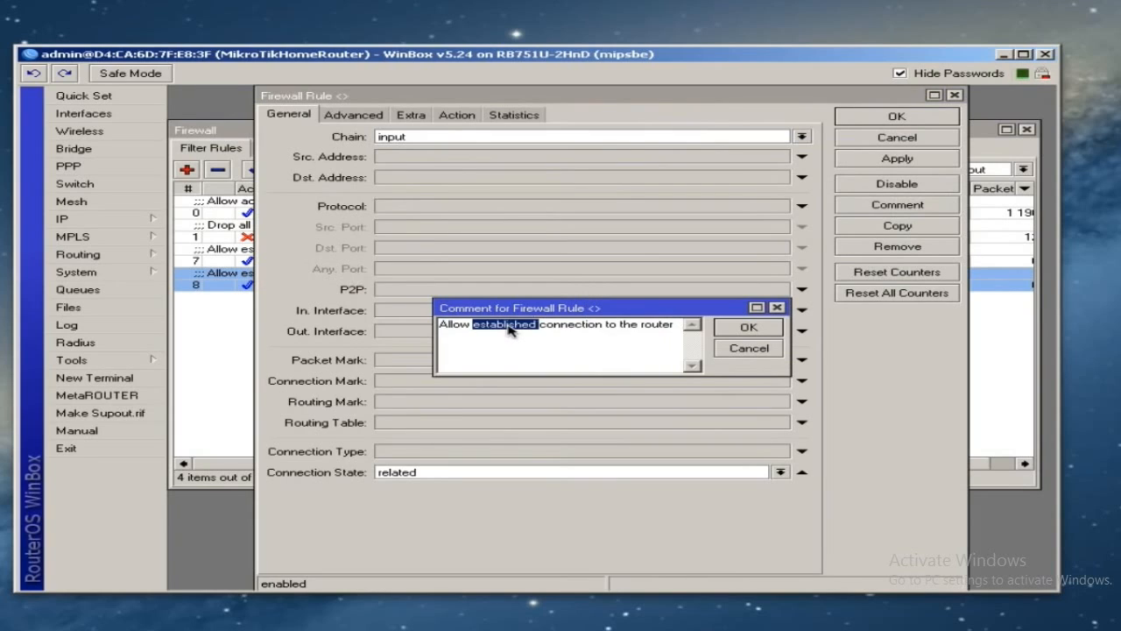
pyautogui.write('r')
pyautogui.write('elated')
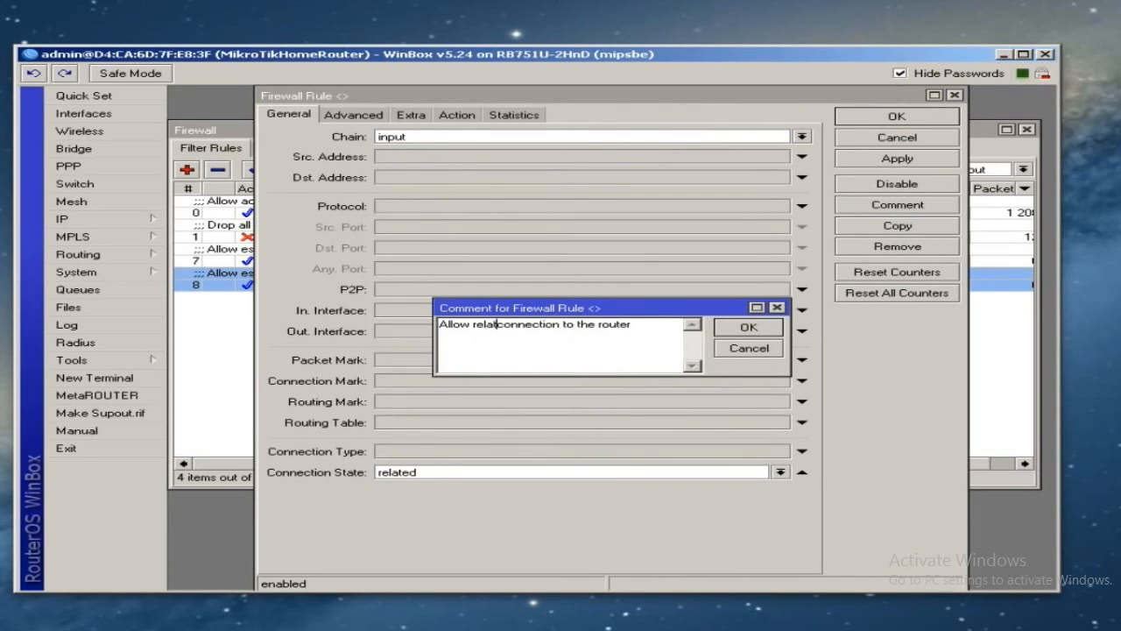
pyautogui.click(748, 327)
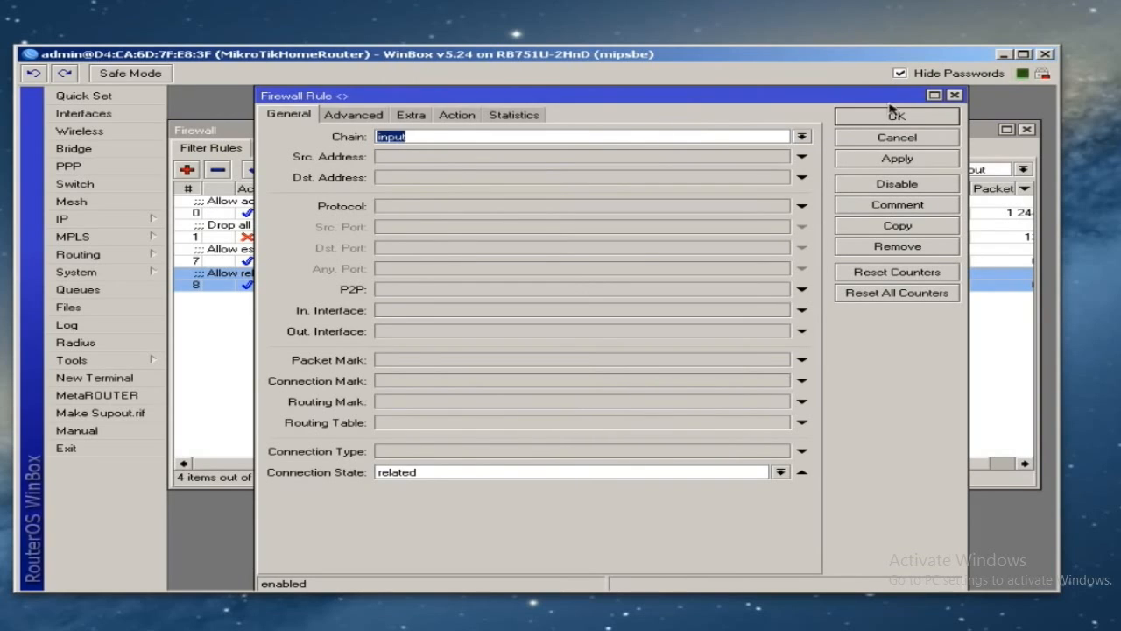
pyautogui.click(881, 116)
pyautogui.click(412, 353)
pyautogui.click(293, 237)
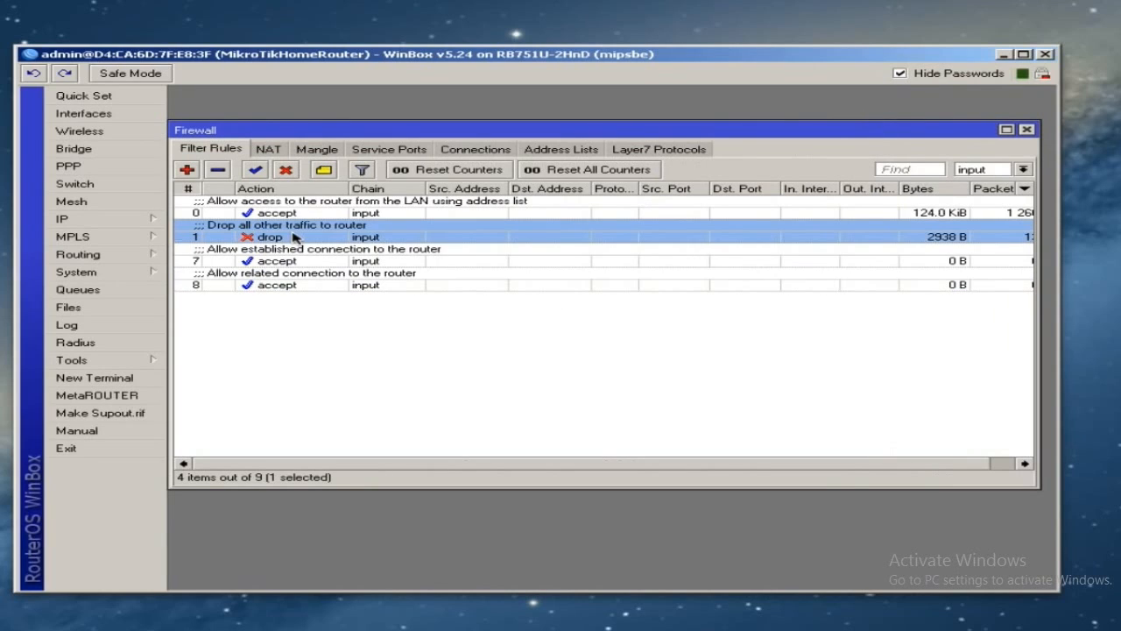
pyautogui.moveTo(274, 237); pyautogui.dragTo(285, 295)
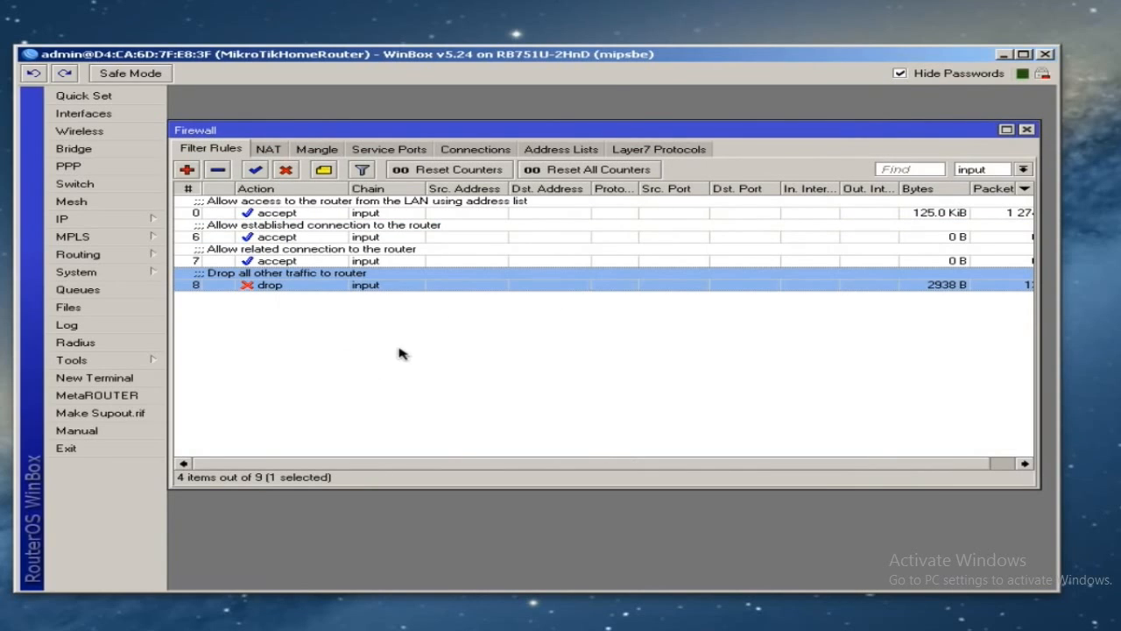
pyautogui.click(979, 172)
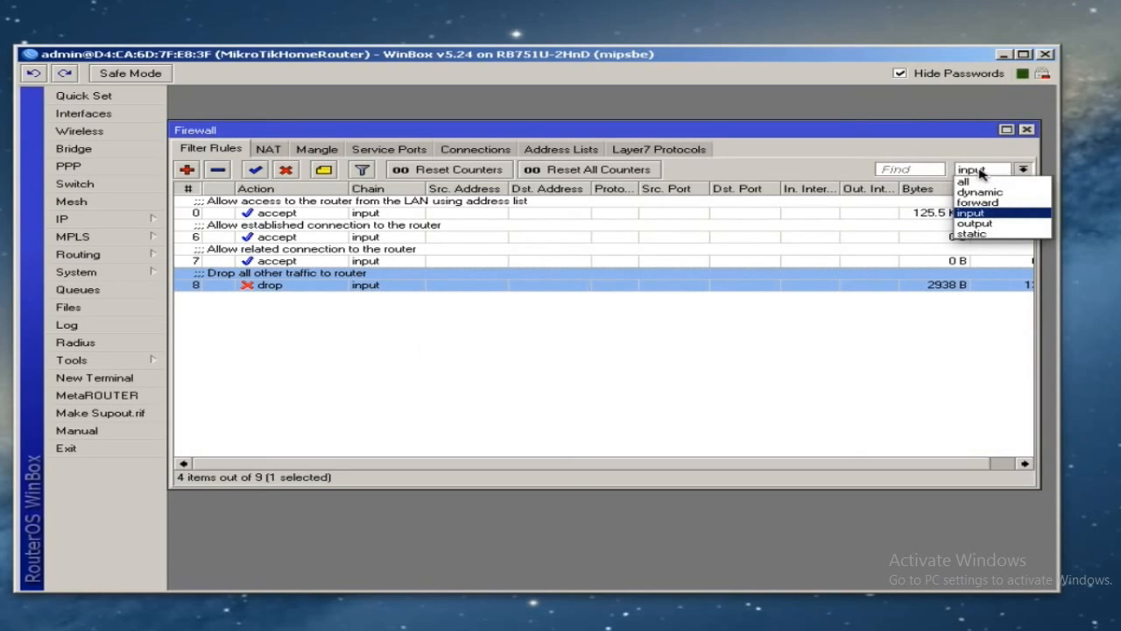
pyautogui.click(979, 172)
pyautogui.doubleClick(405, 212)
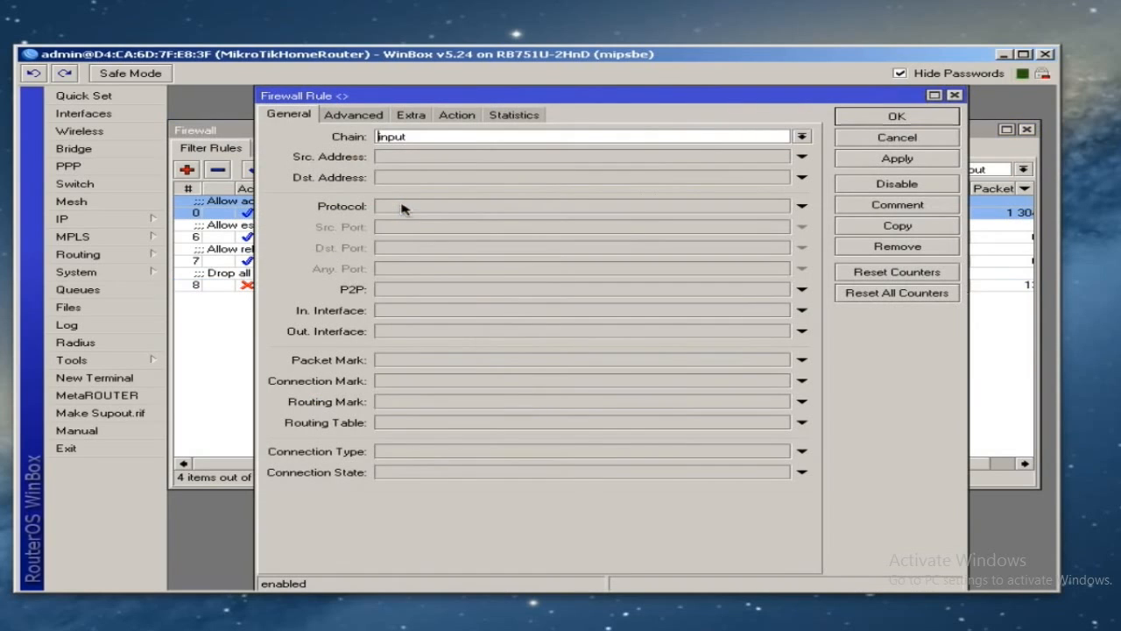
pyautogui.click(354, 115)
pyautogui.click(280, 115)
pyautogui.click(365, 118)
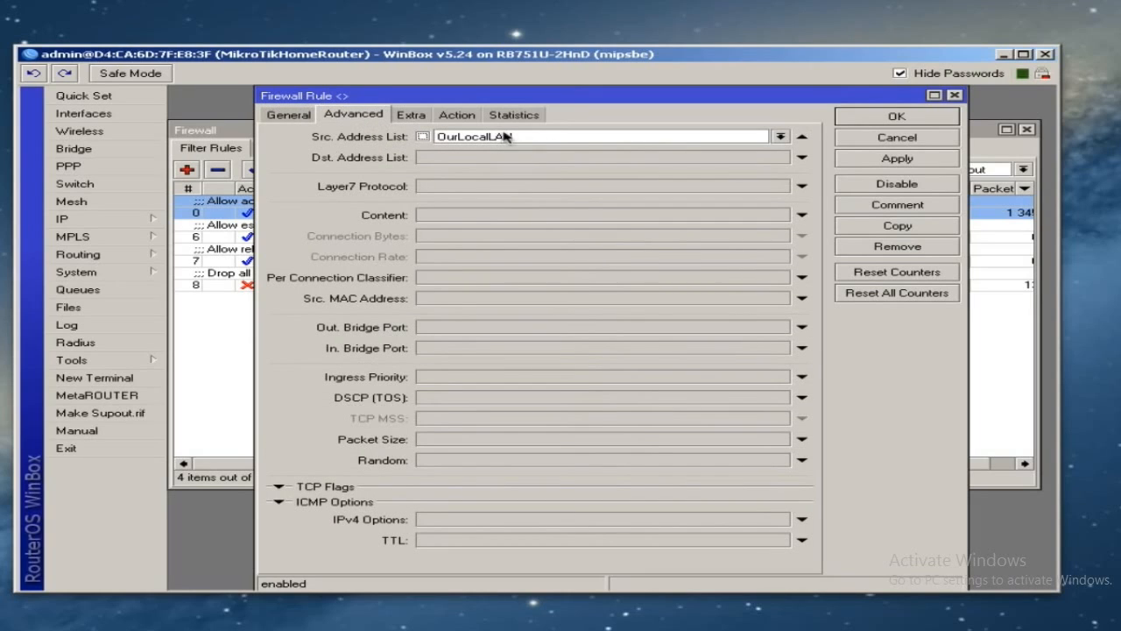
pyautogui.click(457, 114)
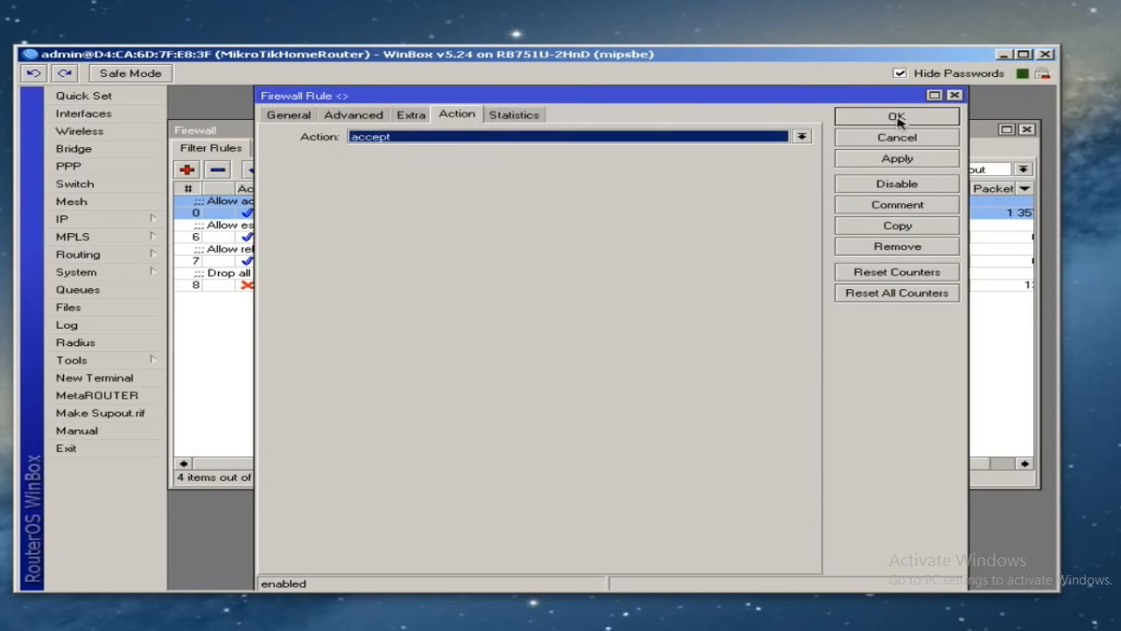
pyautogui.click(894, 119)
pyautogui.doubleClick(377, 229)
pyautogui.click(290, 120)
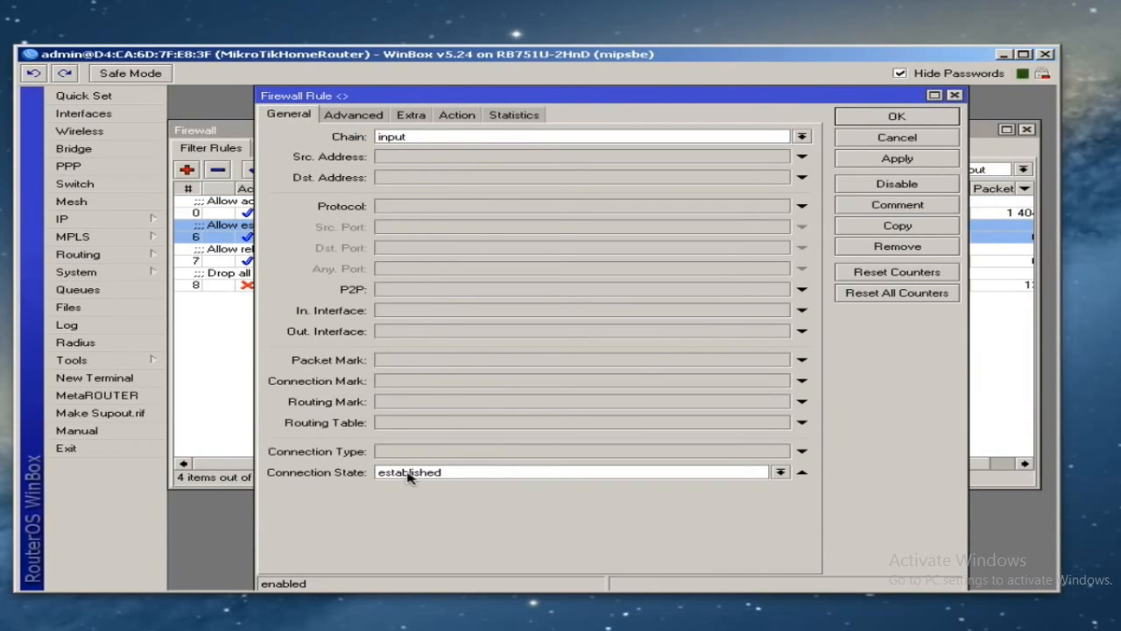
pyautogui.click(464, 119)
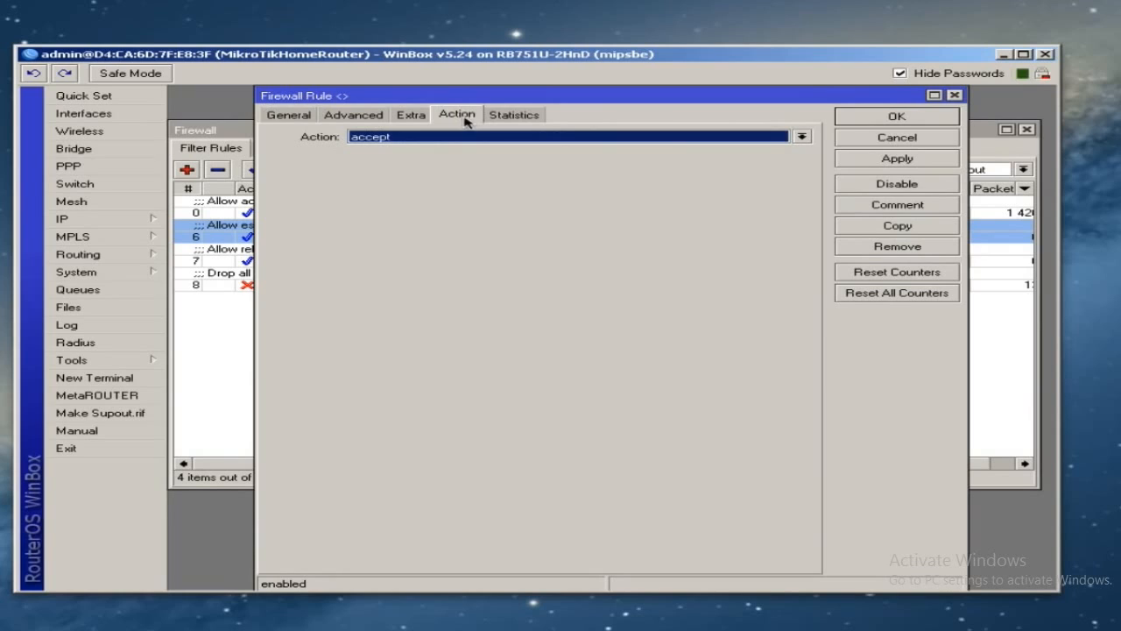
pyautogui.click(897, 118)
pyautogui.doubleClick(317, 252)
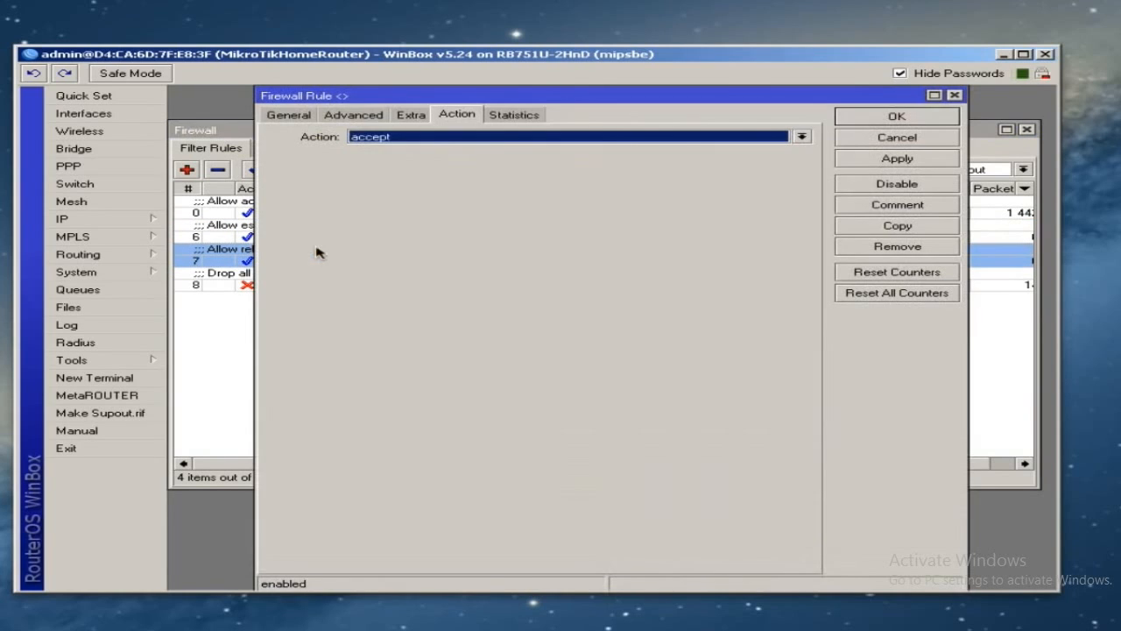
pyautogui.click(289, 119)
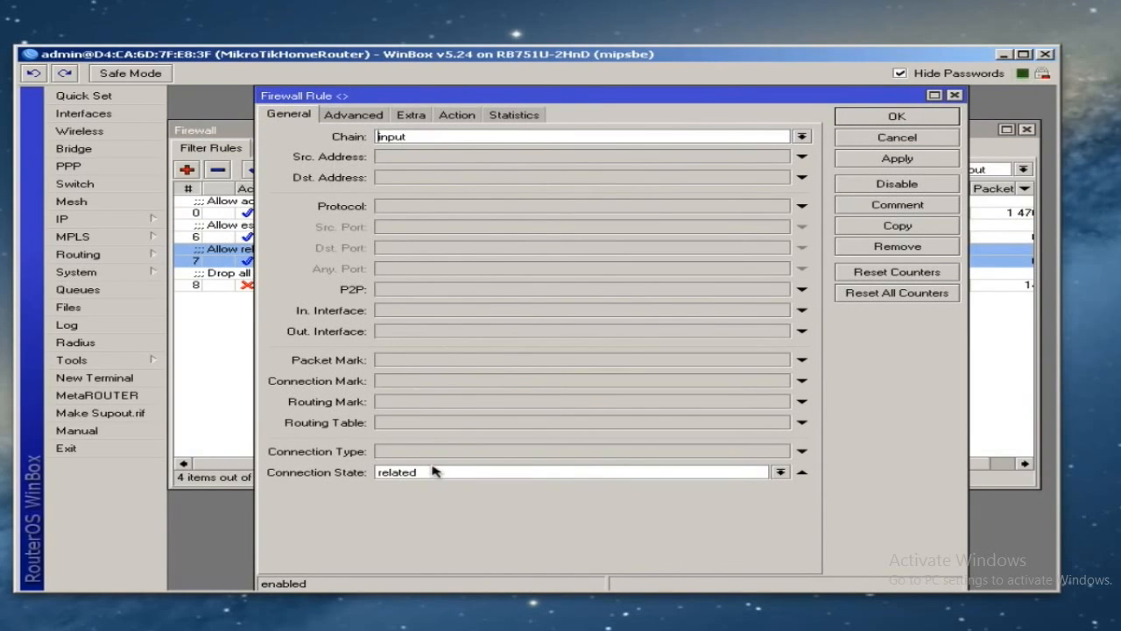
pyautogui.click(454, 119)
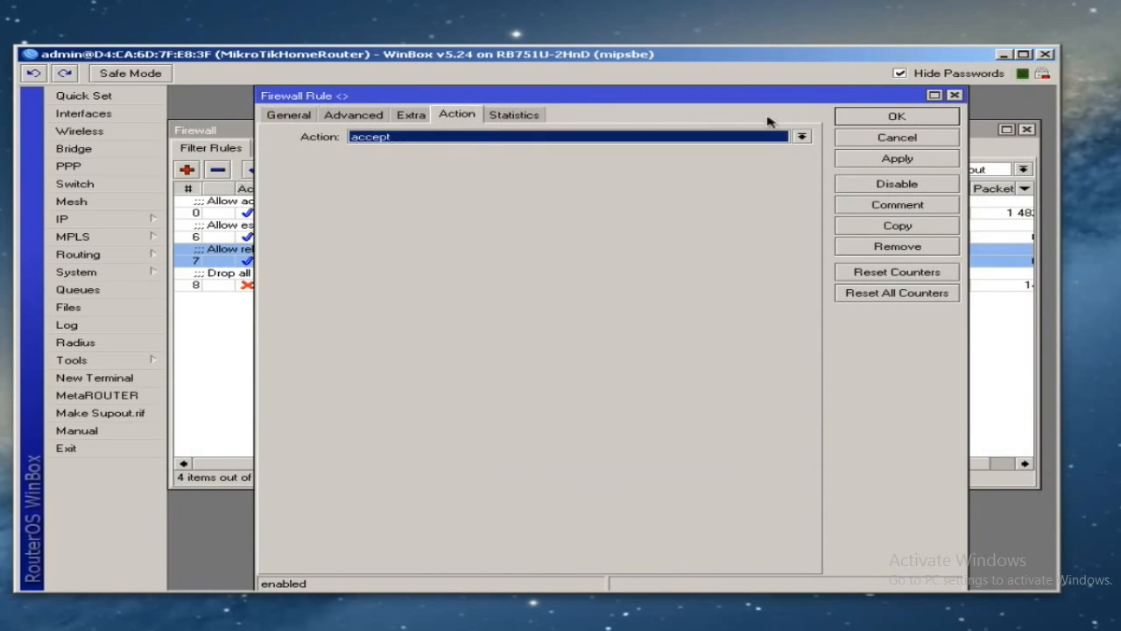
pyautogui.click(913, 119)
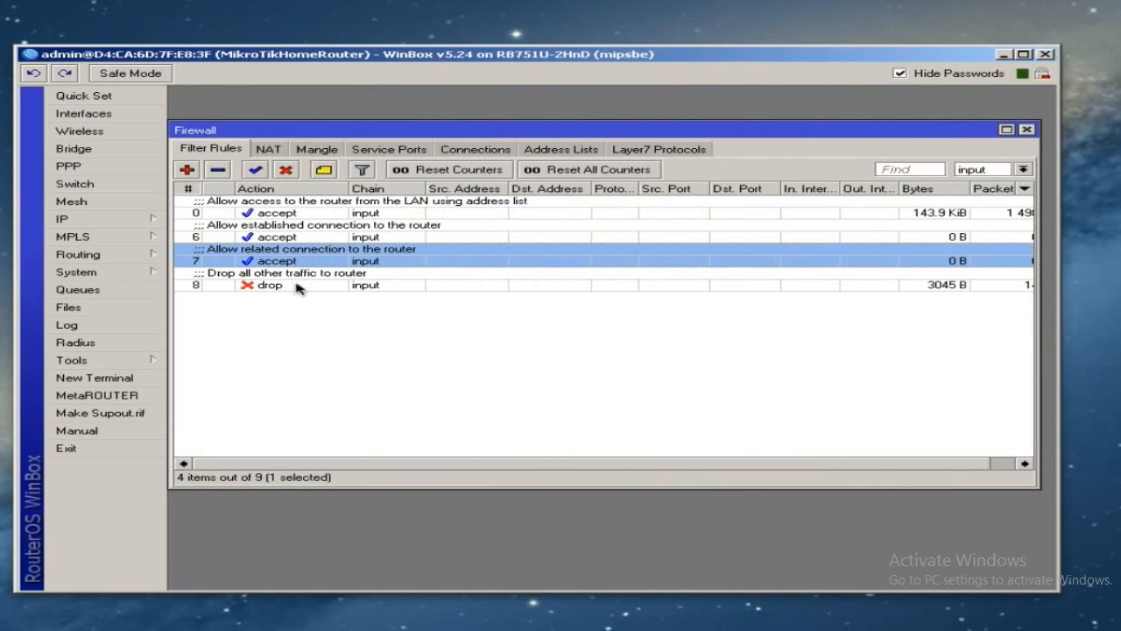
pyautogui.doubleClick(296, 288)
pyautogui.click(289, 117)
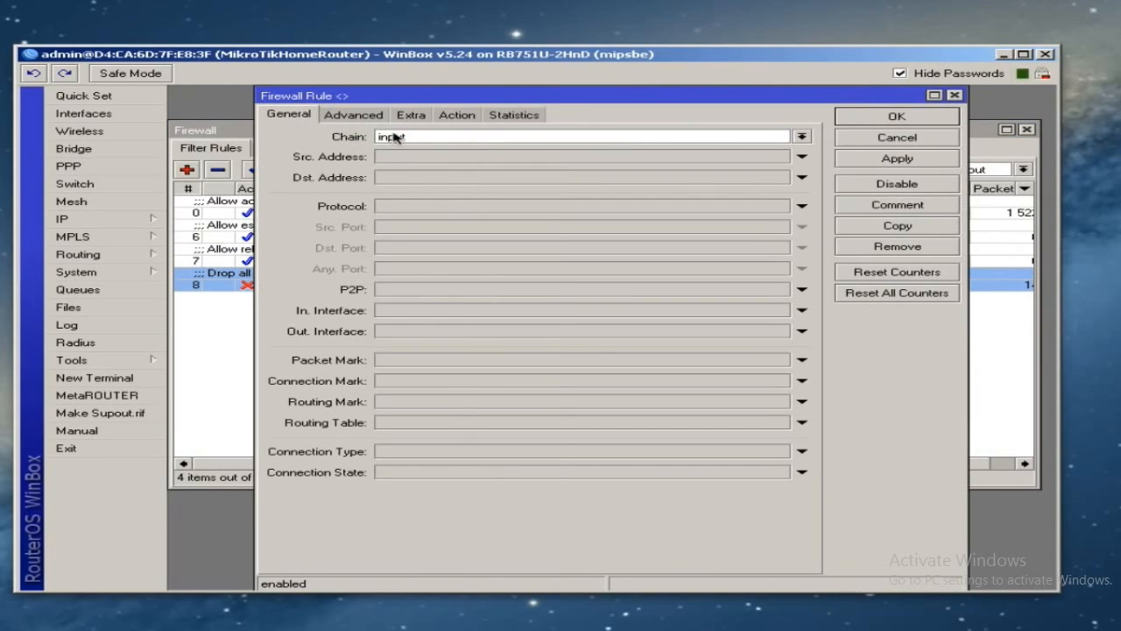
pyautogui.click(457, 119)
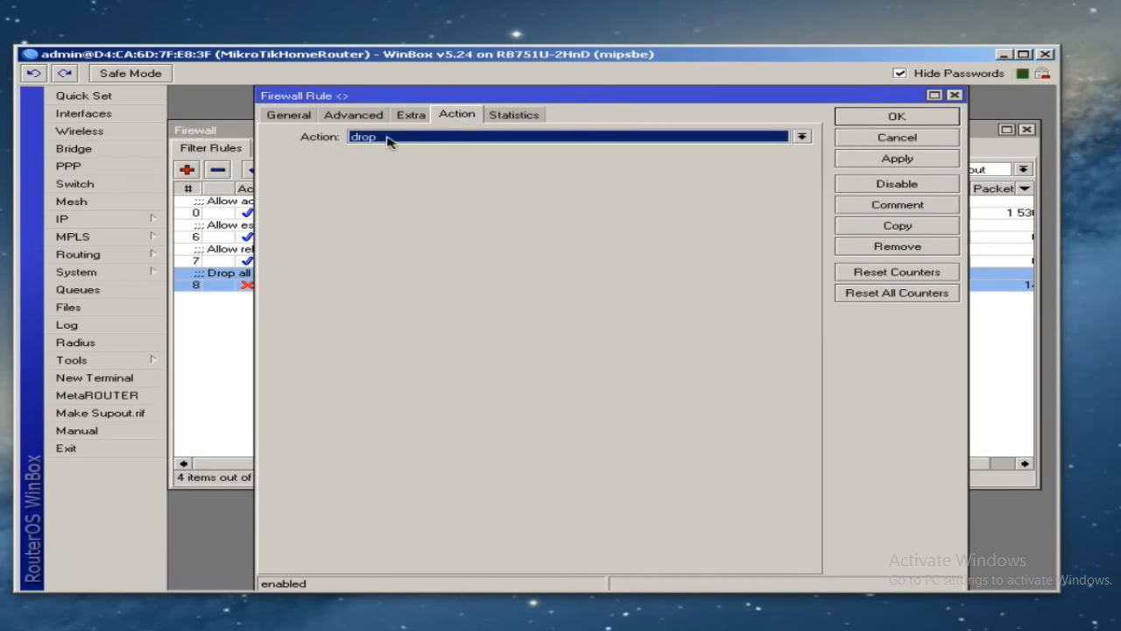
pyautogui.click(909, 121)
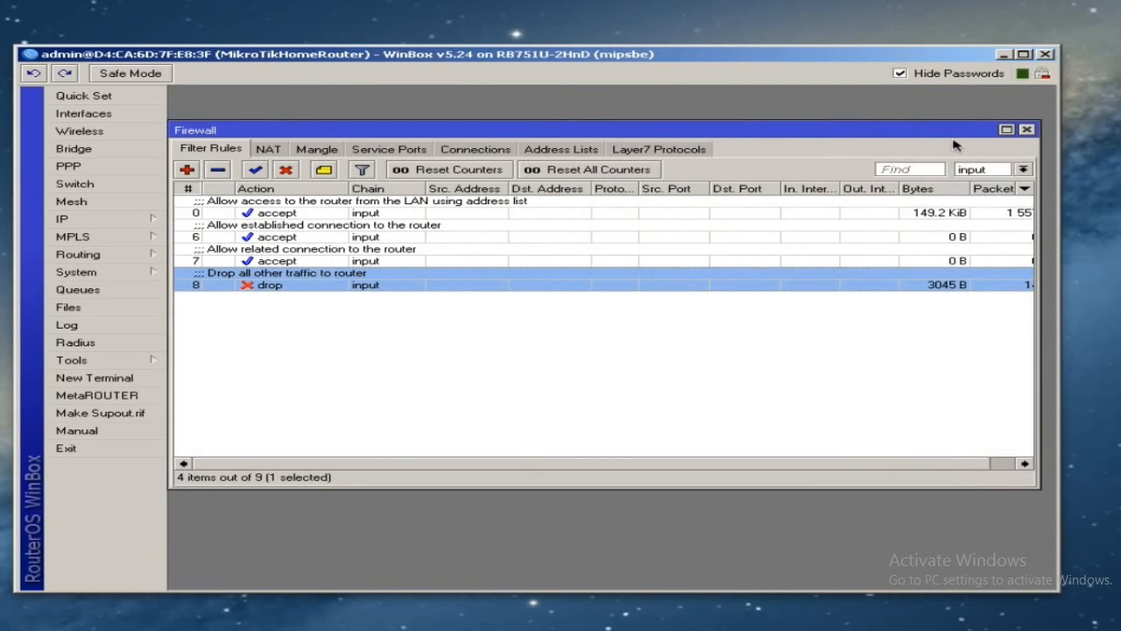
pyautogui.click(1022, 171)
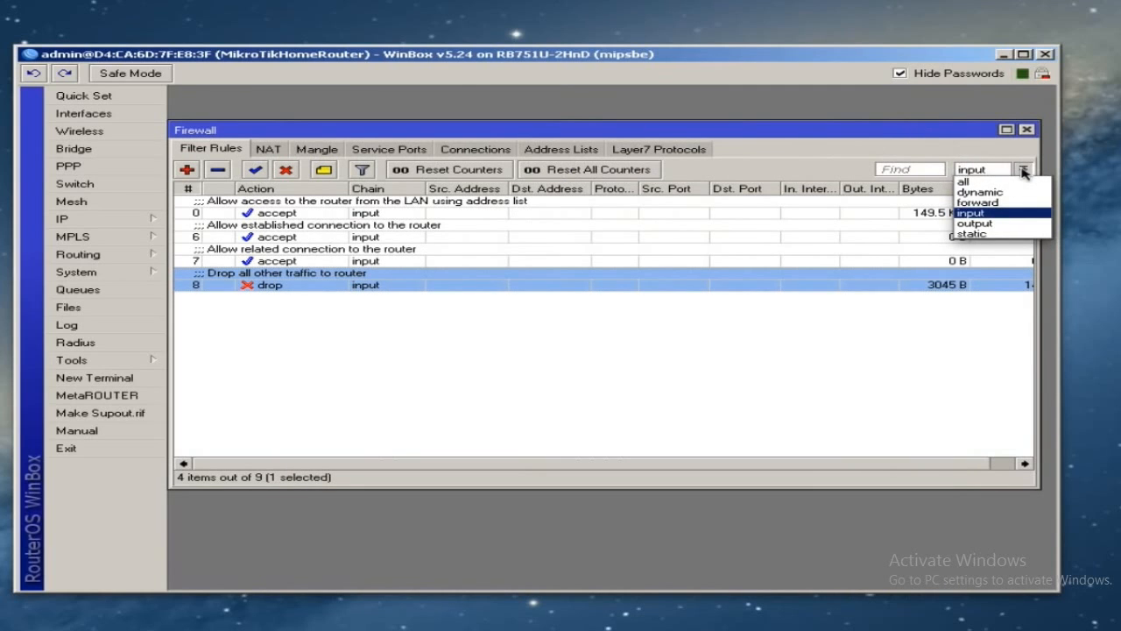
# - Filter to the forward chain and inspect the drop-invalid rule 1 and allow-LAN rule 2
pyautogui.click(1006, 203)
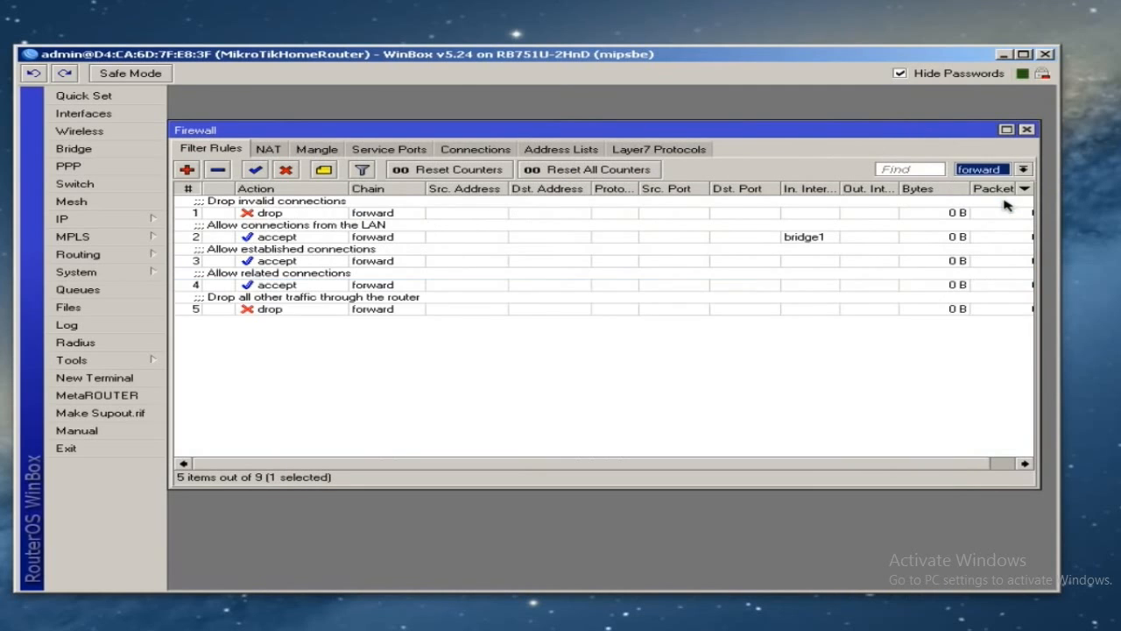
pyautogui.doubleClick(338, 213)
pyautogui.click(289, 114)
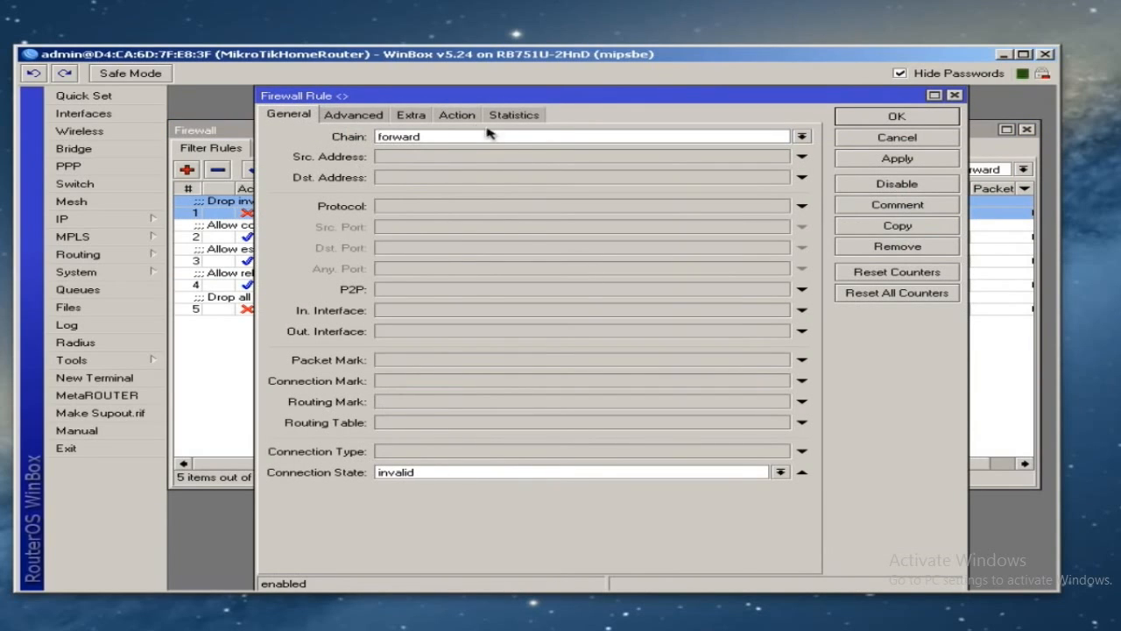
pyautogui.click(462, 116)
pyautogui.click(858, 122)
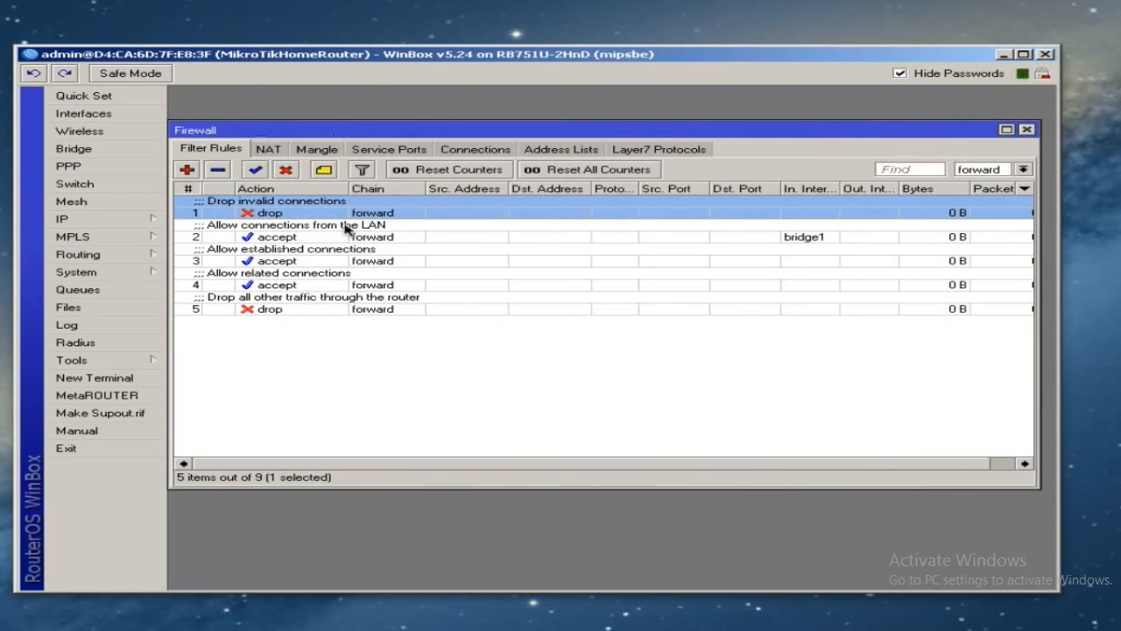
pyautogui.doubleClick(323, 235)
pyautogui.click(289, 116)
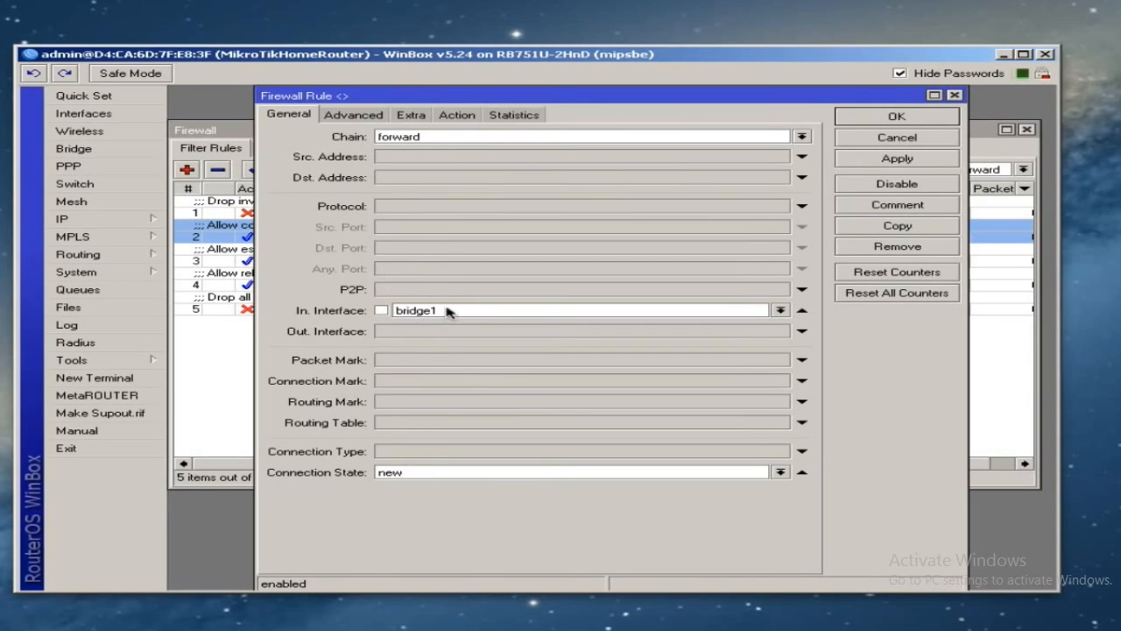
pyautogui.click(453, 120)
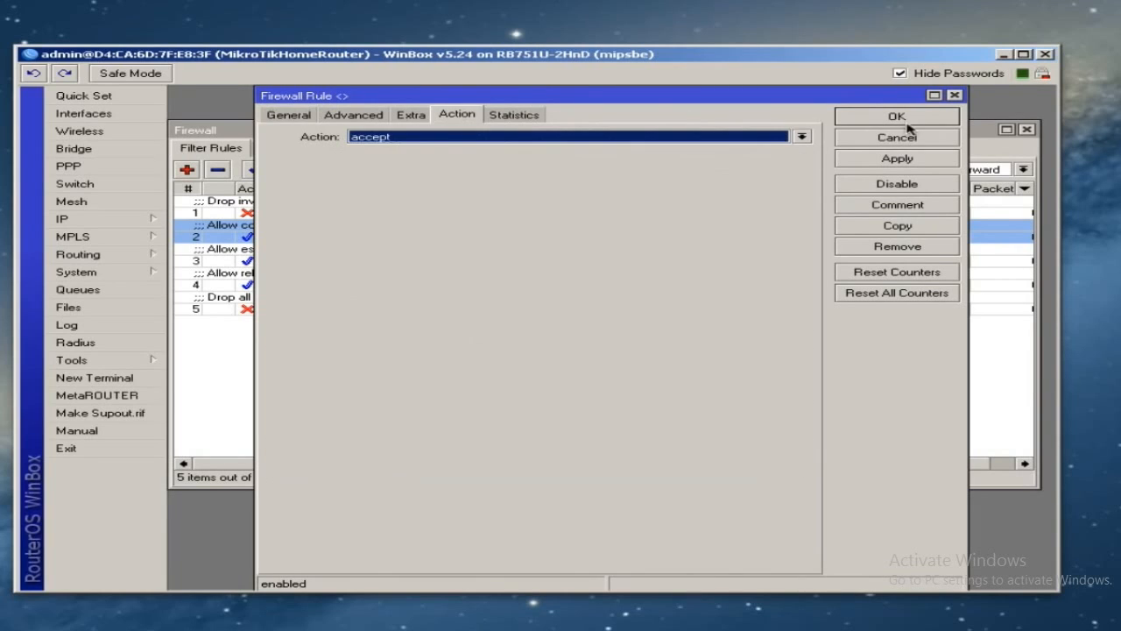
pyautogui.click(888, 121)
# - Inspect the established, related and drop-all-other-traffic forward rules' matching and action settings
pyautogui.doubleClick(359, 263)
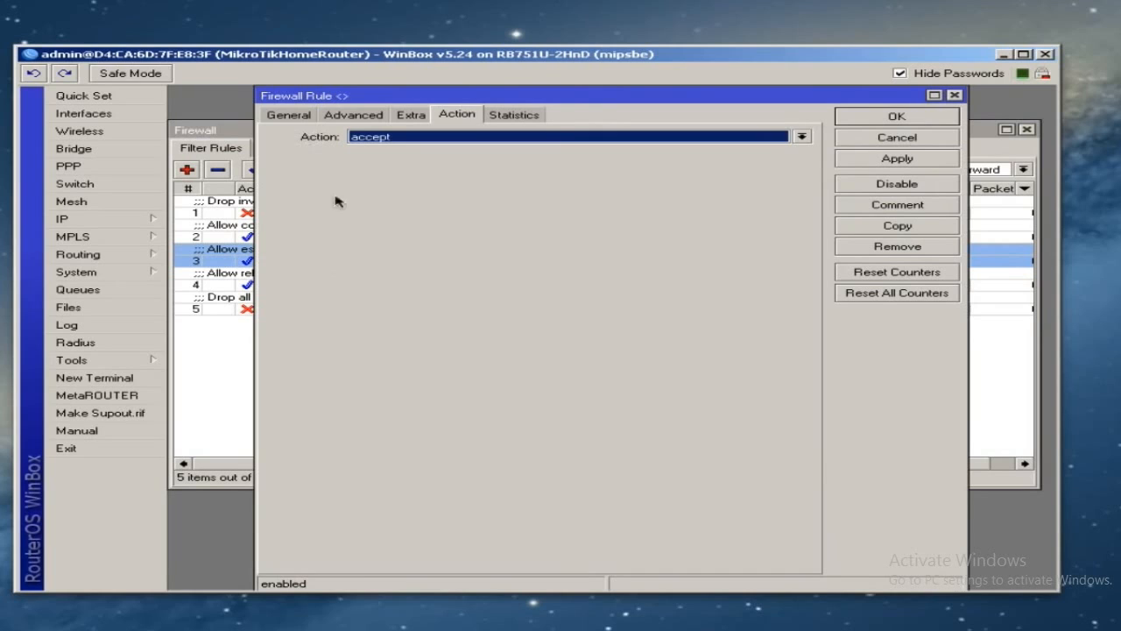
pyautogui.click(289, 120)
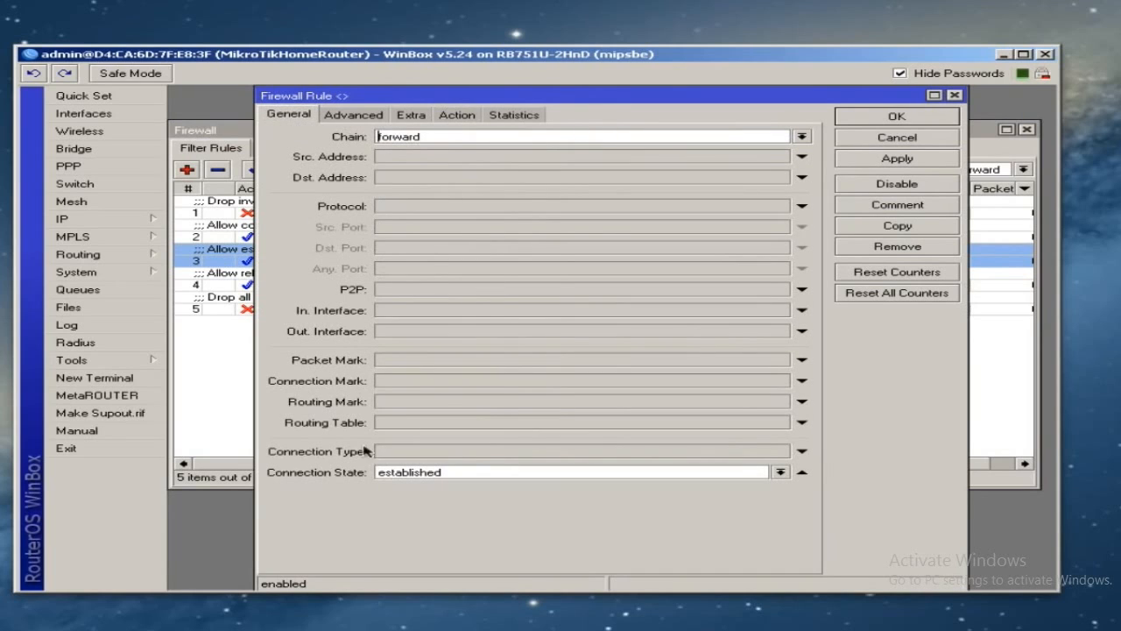
pyautogui.click(464, 120)
pyautogui.click(869, 122)
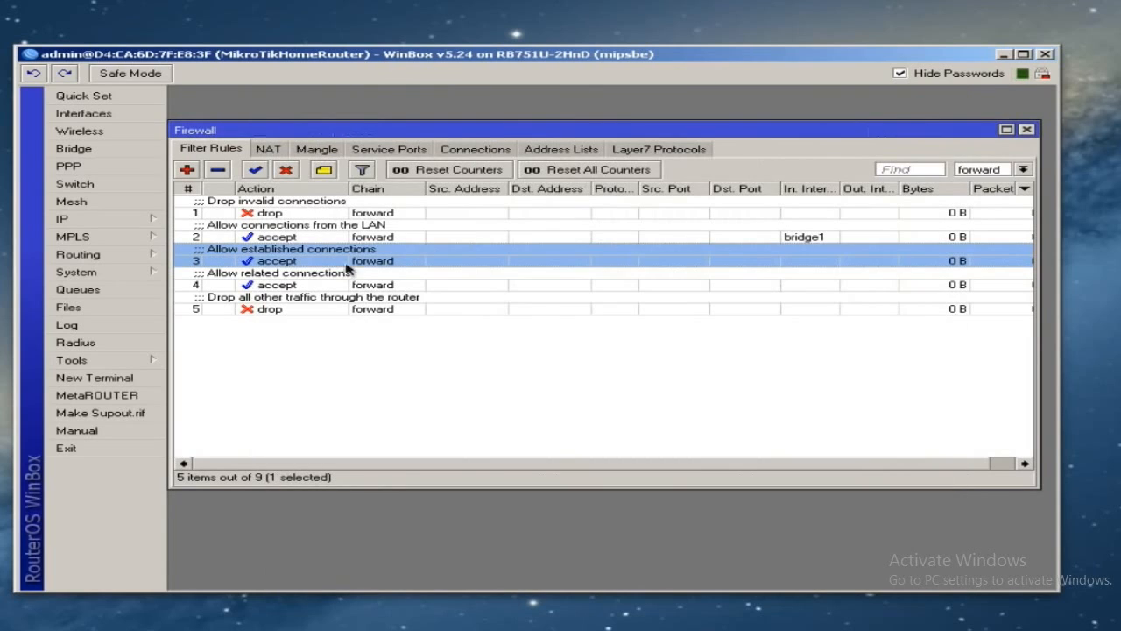
pyautogui.doubleClick(306, 280)
pyautogui.click(295, 120)
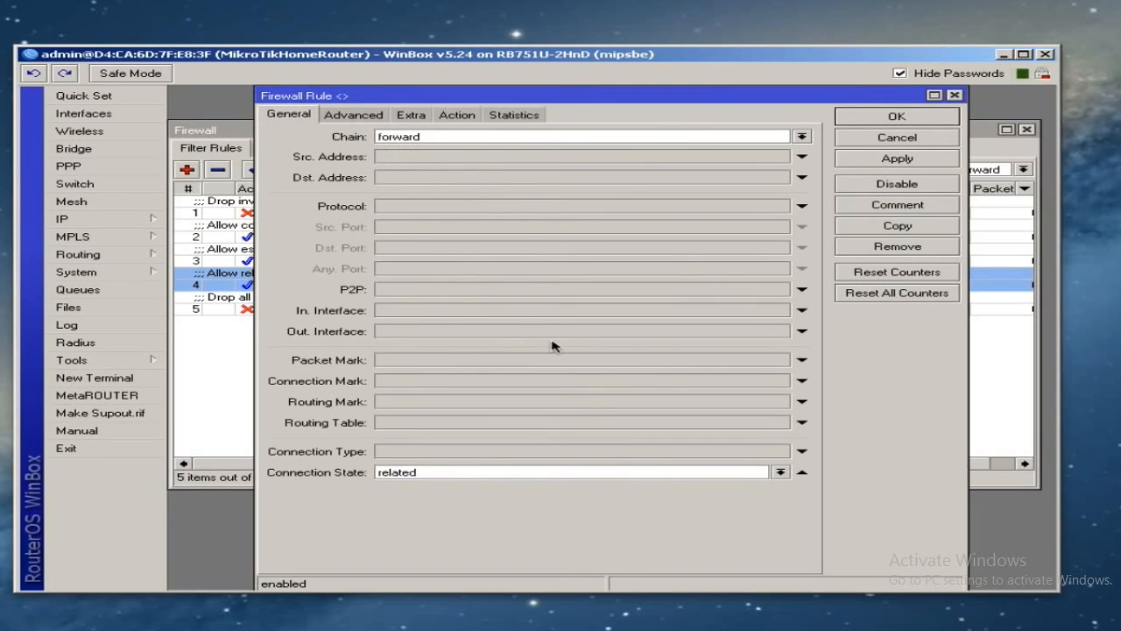
pyautogui.click(887, 121)
pyautogui.doubleClick(276, 306)
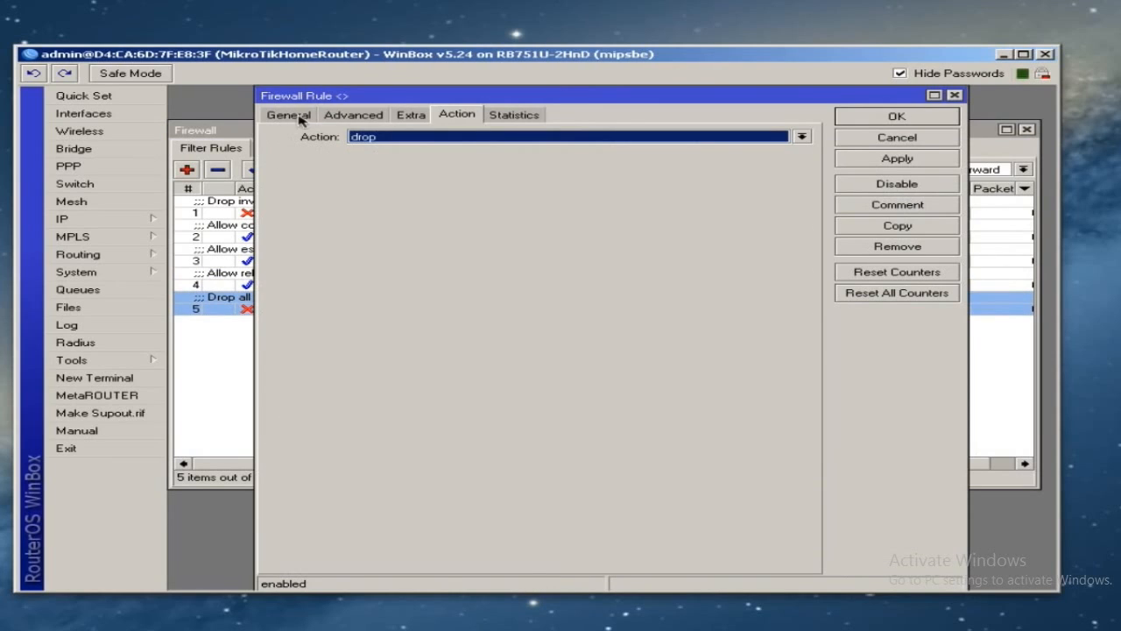
pyautogui.click(290, 114)
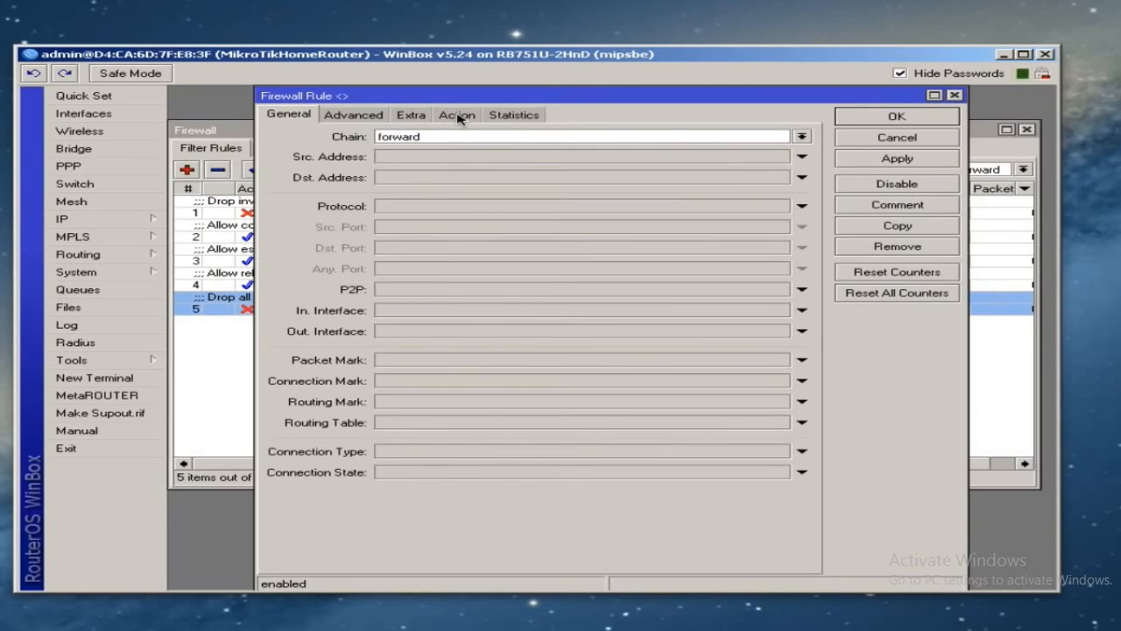
pyautogui.click(465, 117)
pyautogui.click(885, 120)
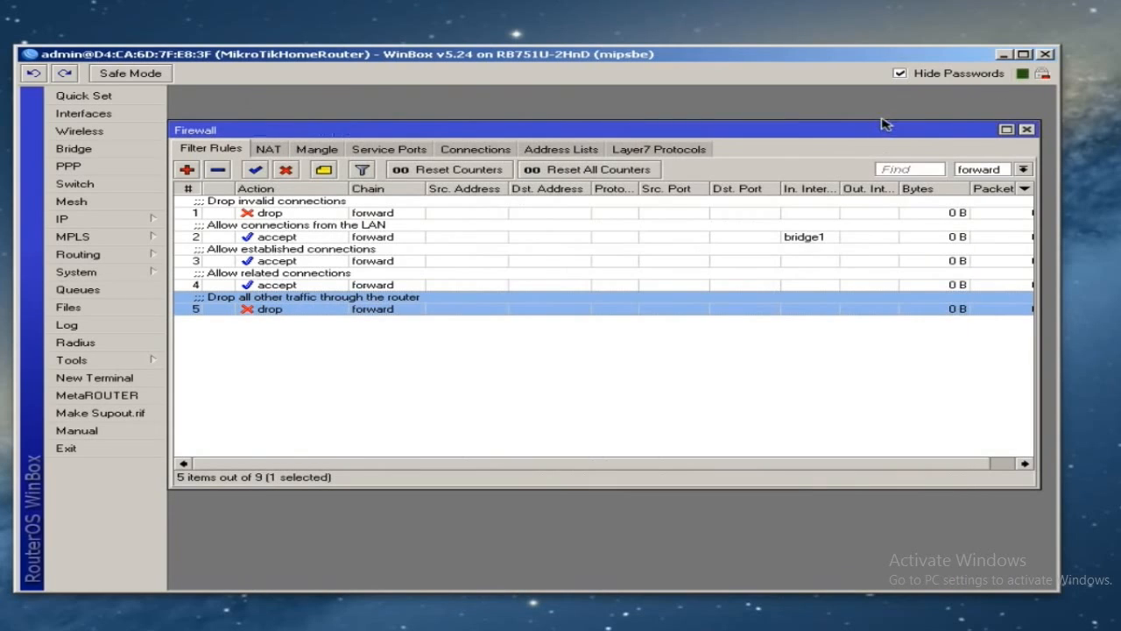
pyautogui.click(725, 331)
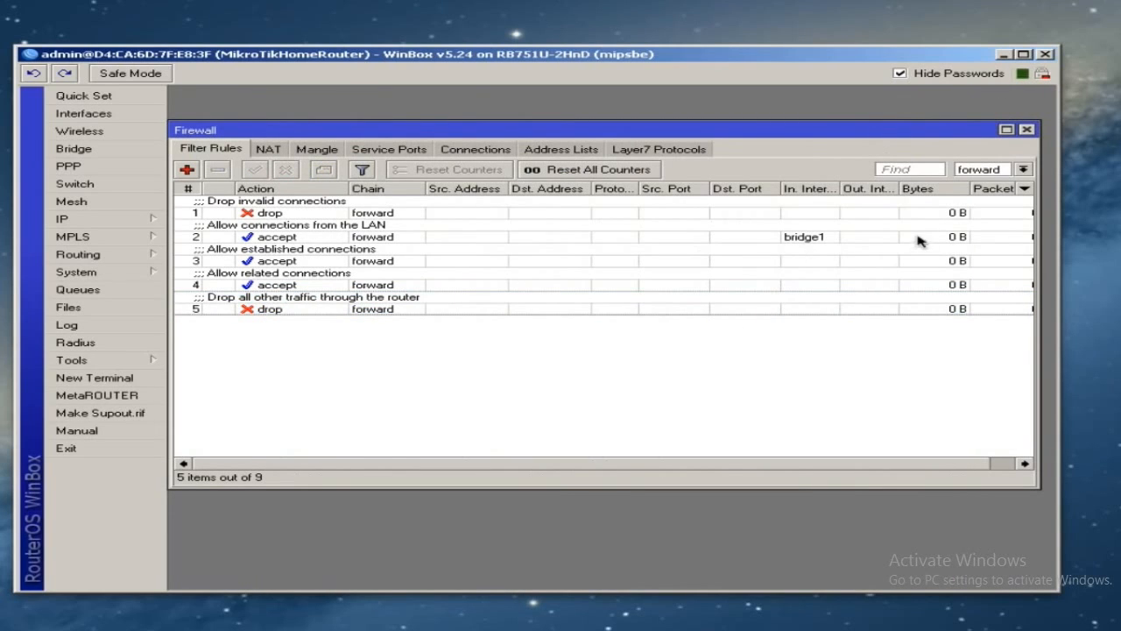
# - Show rules from all chains, check the drop-invalid rule, and enable Safe Mode
pyautogui.click(1023, 169)
pyautogui.click(993, 182)
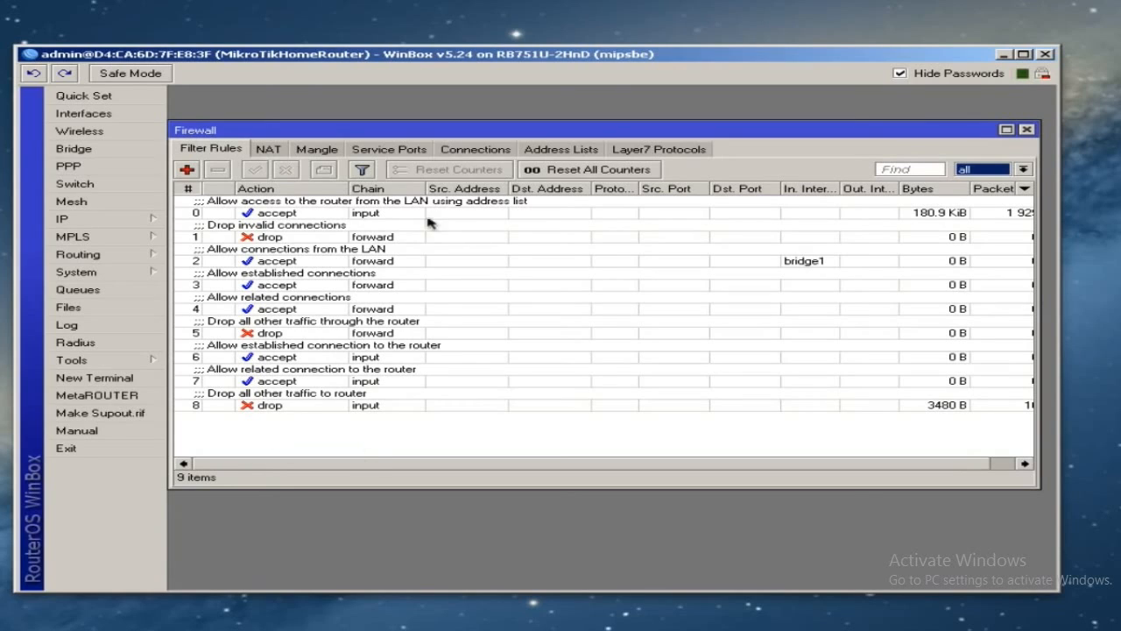
pyautogui.click(272, 238)
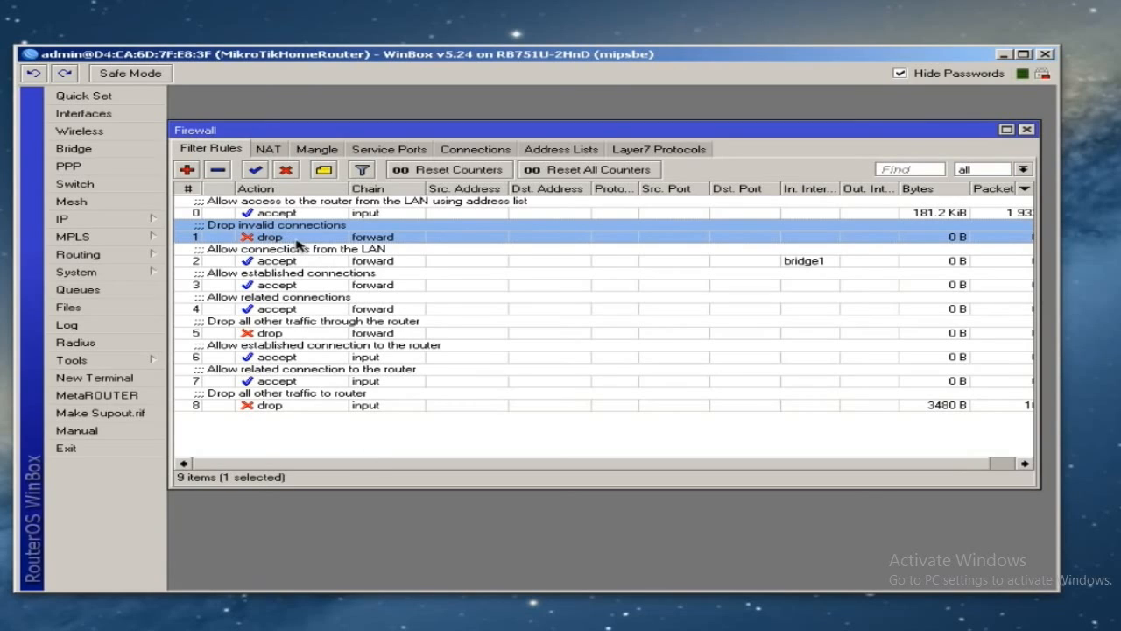
pyautogui.click(508, 440)
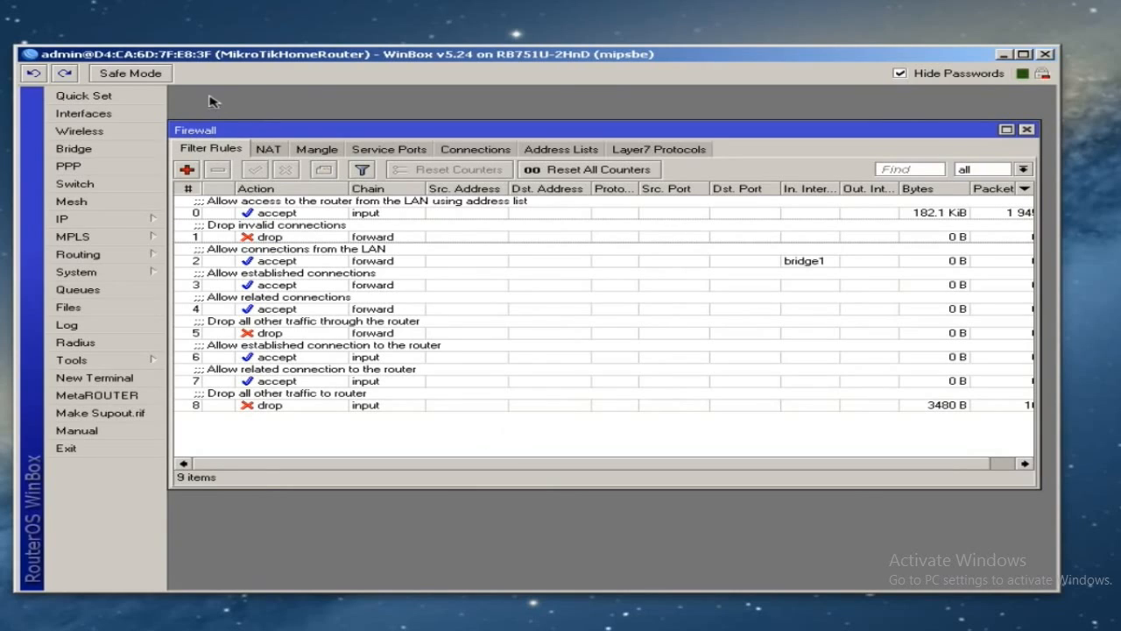
pyautogui.click(141, 77)
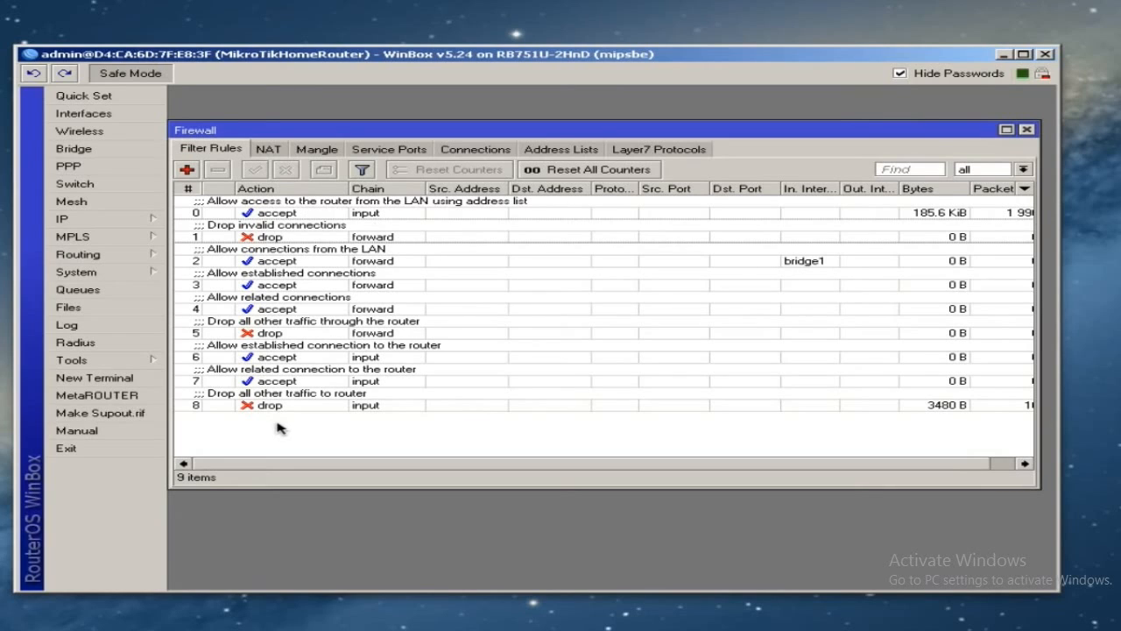
pyautogui.click(126, 377)
pyautogui.press('Return')
pyautogui.press('Return')
pyautogui.press('Return')
pyautogui.press('Return')
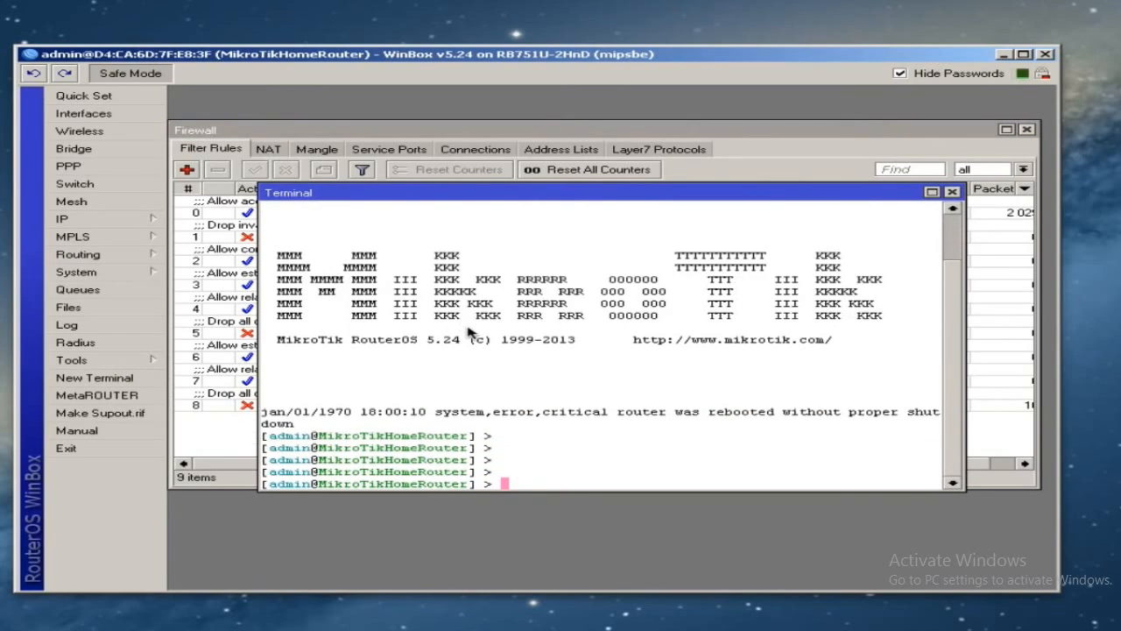
pyautogui.click(951, 191)
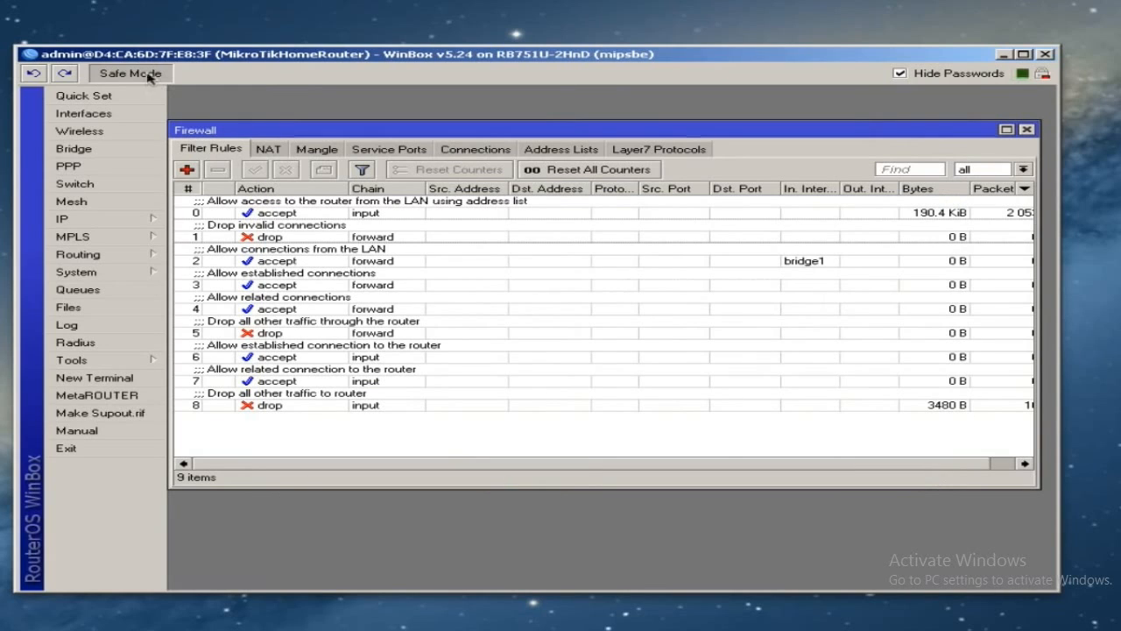